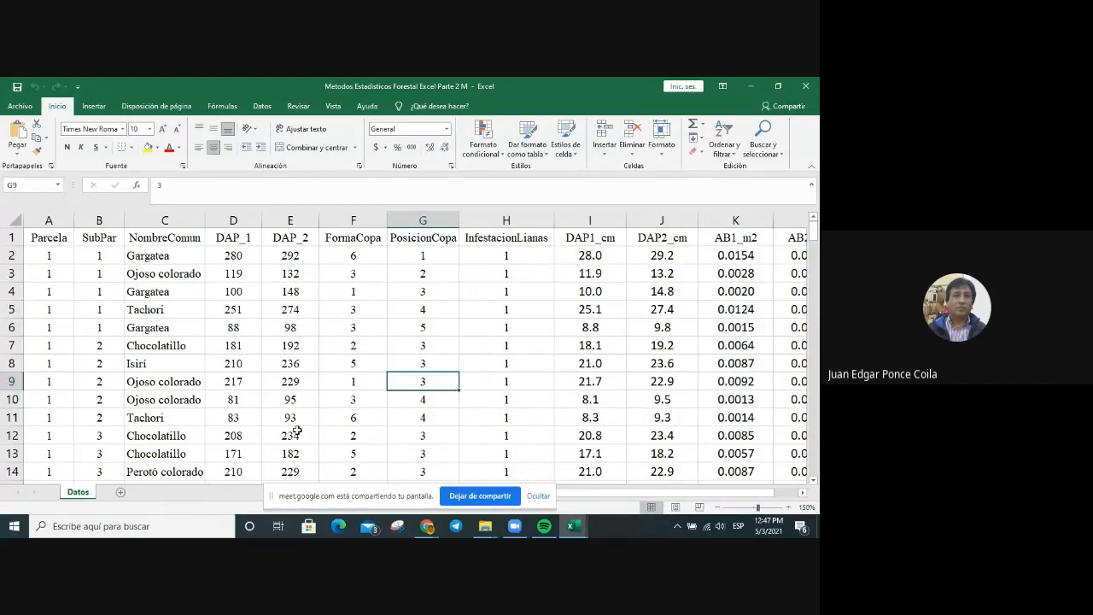
Examine the columns of the Datos sheet, from the original tree measurements to the calculated diameters and basal areas.
key("Up")
key("Up")
key("Up")
key("Up")
key("Up")
key("Up")
key("Up")
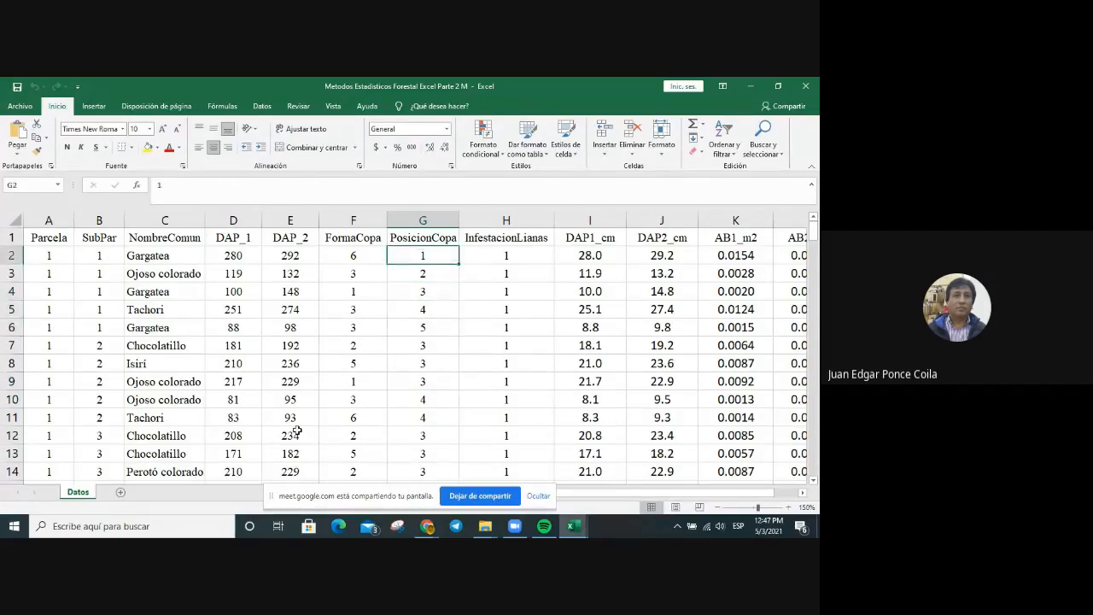
key("Left")
key("Left")
key("Left")
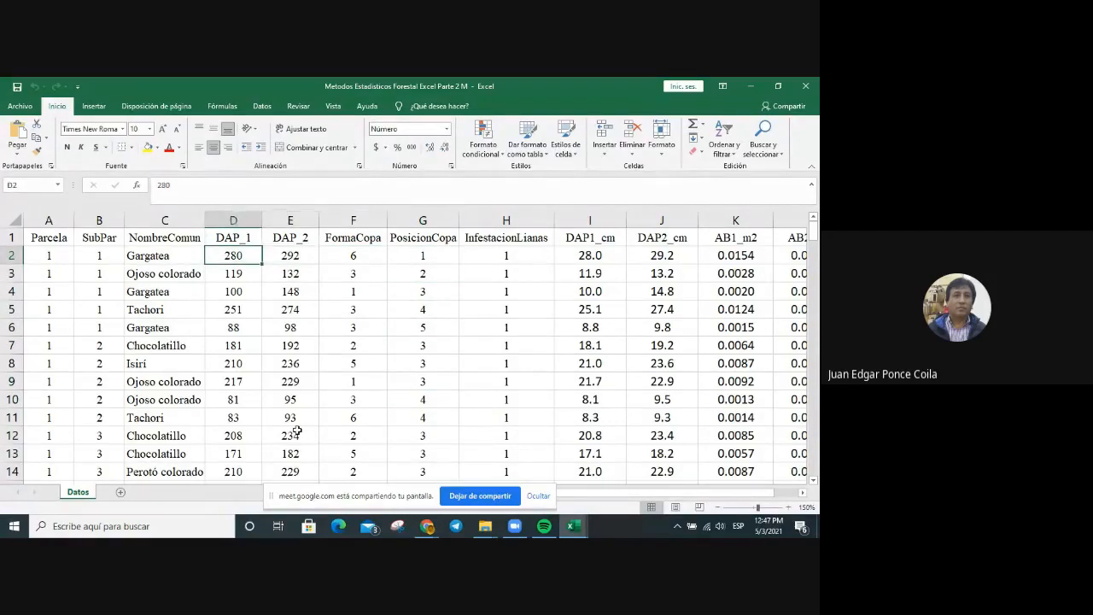
key("Right")
key("Right")
key("Right")
key("Right")
key("Right")
key("Right")
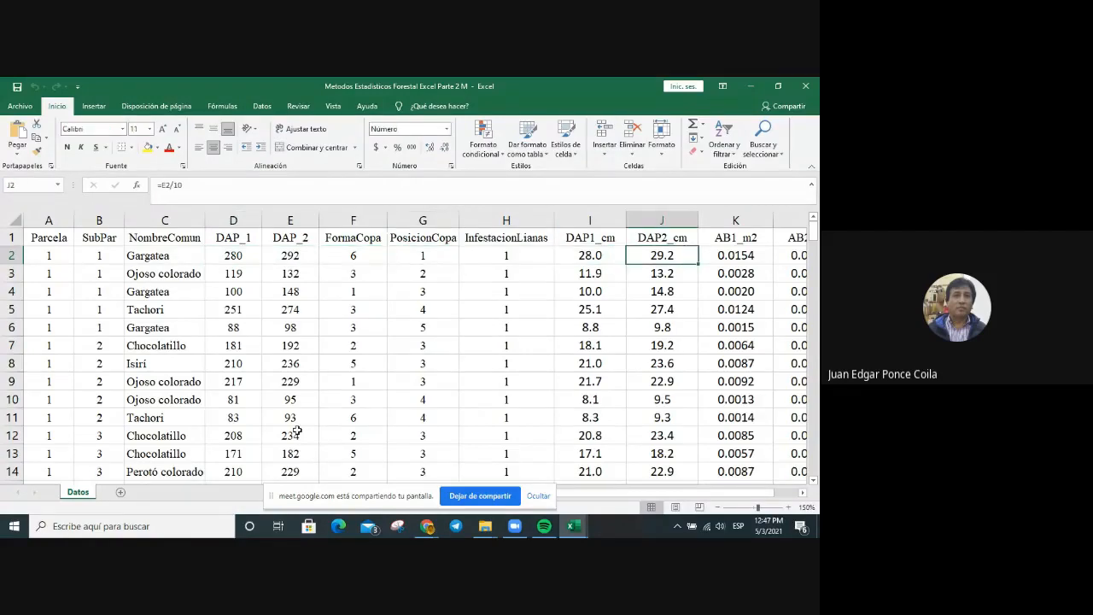
key("Right")
key("Right")
key("Right")
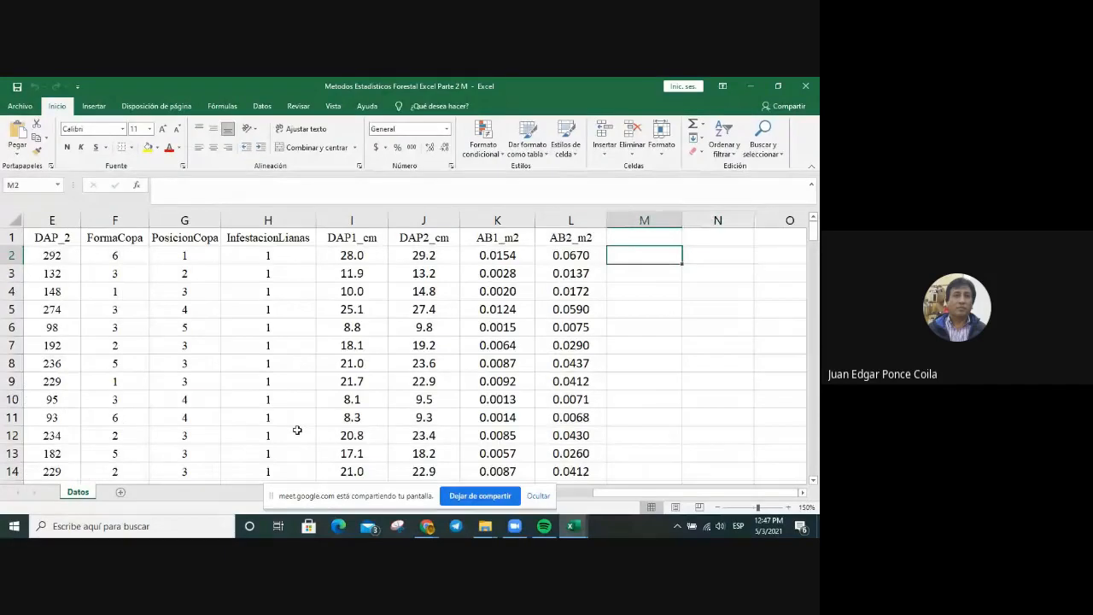
key("Home")
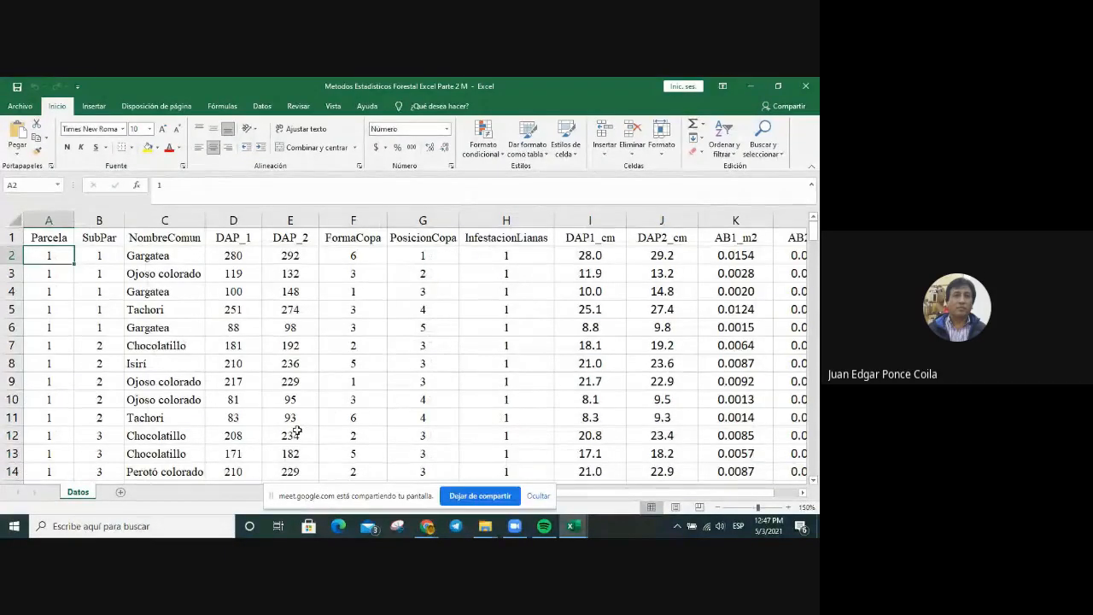
Rename the DAP_1 column header in cell D1 to DAP1_mm.
left_click(248, 239)
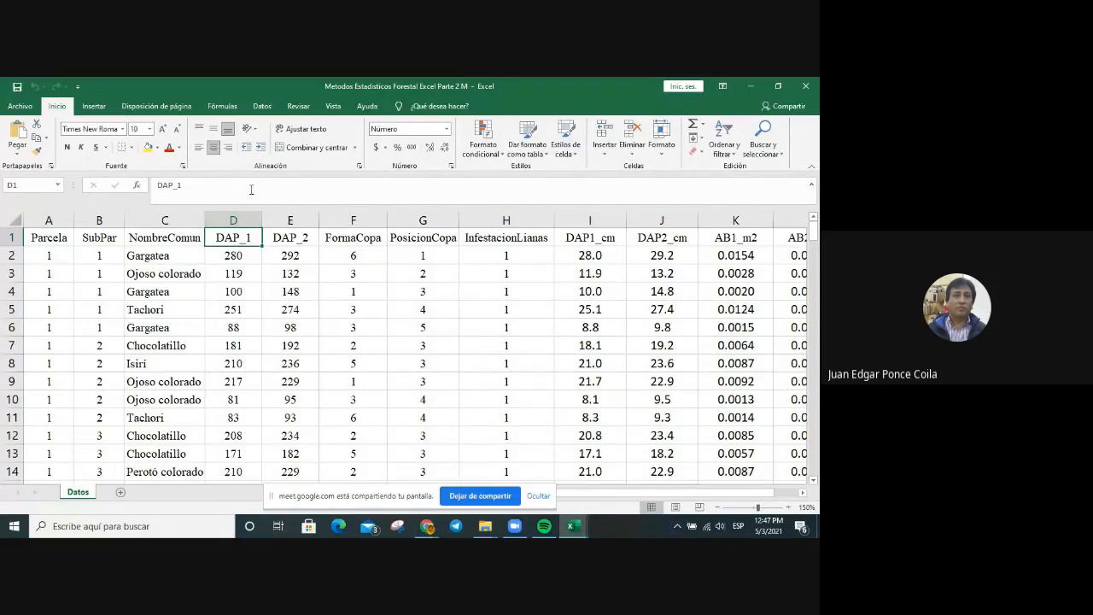
left_click(251, 189)
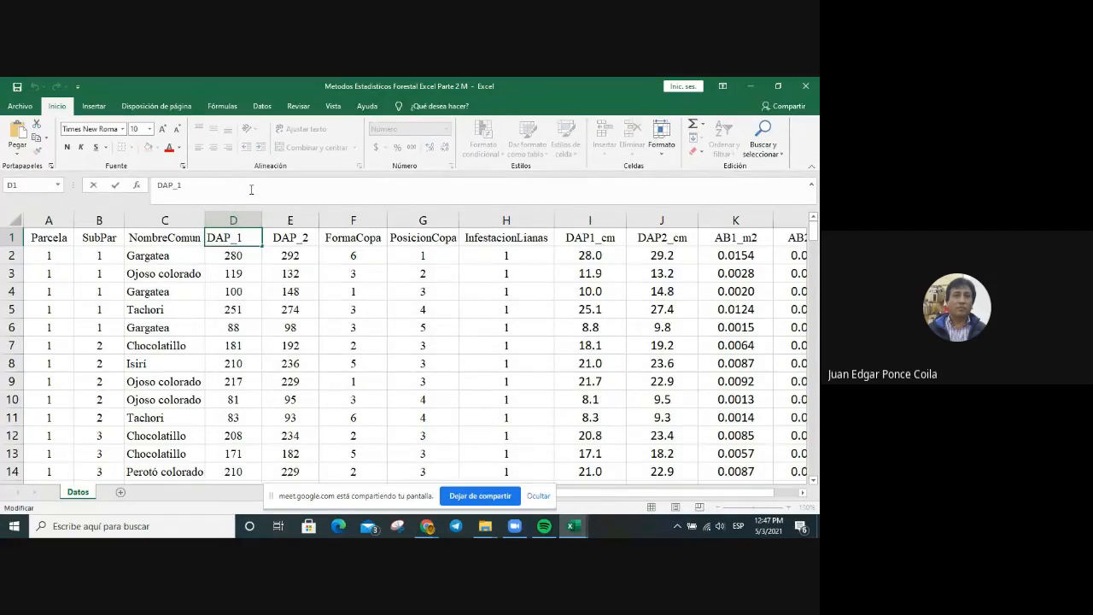
key("BackSpace")
key("BackSpace")
type("1")
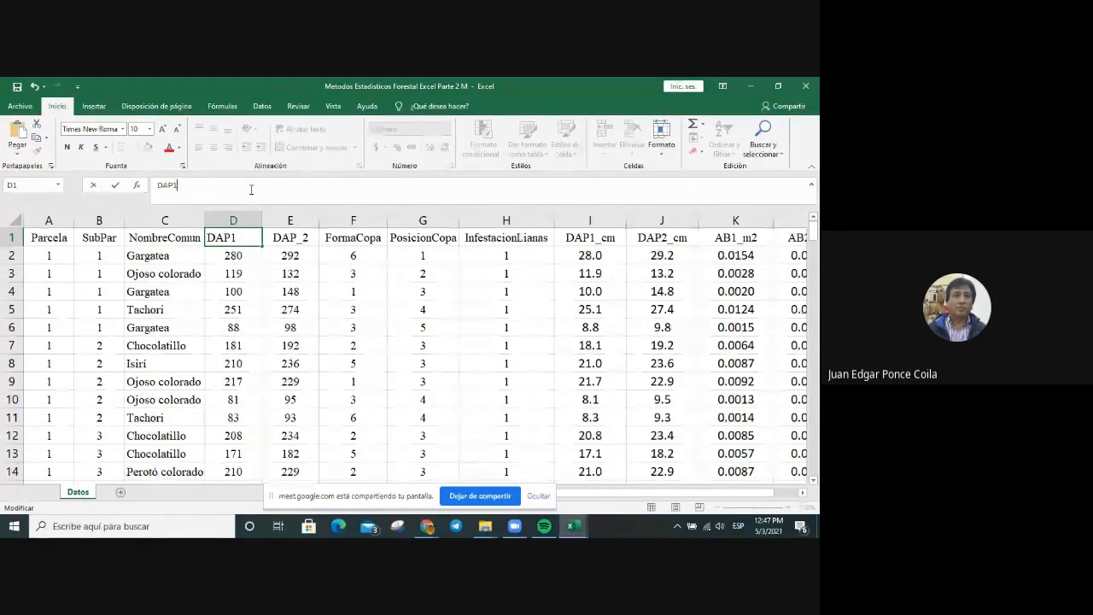
type("_mm")
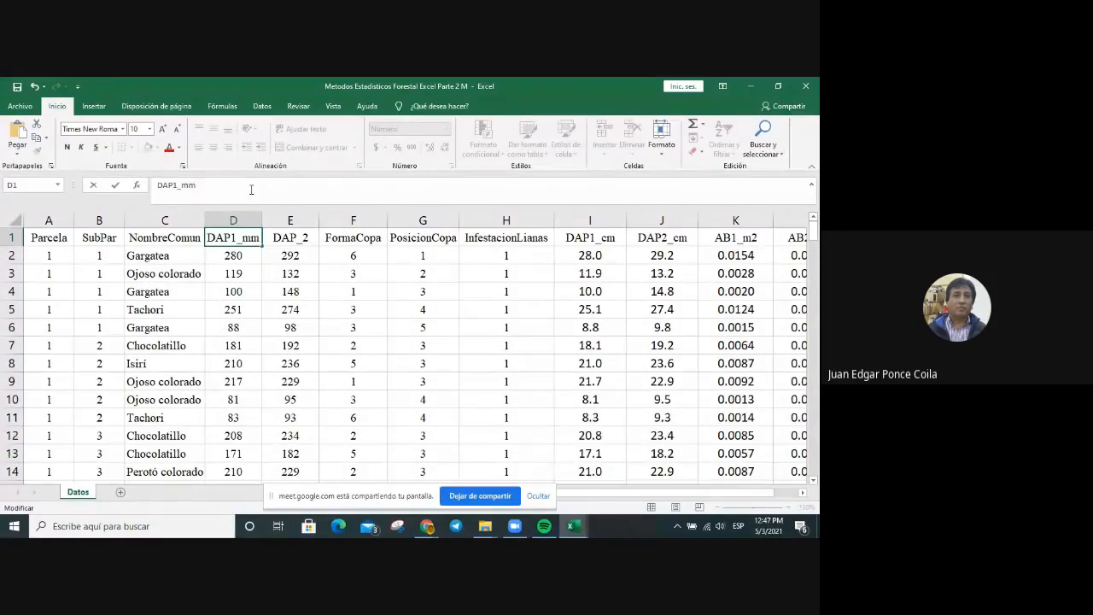
key("Return")
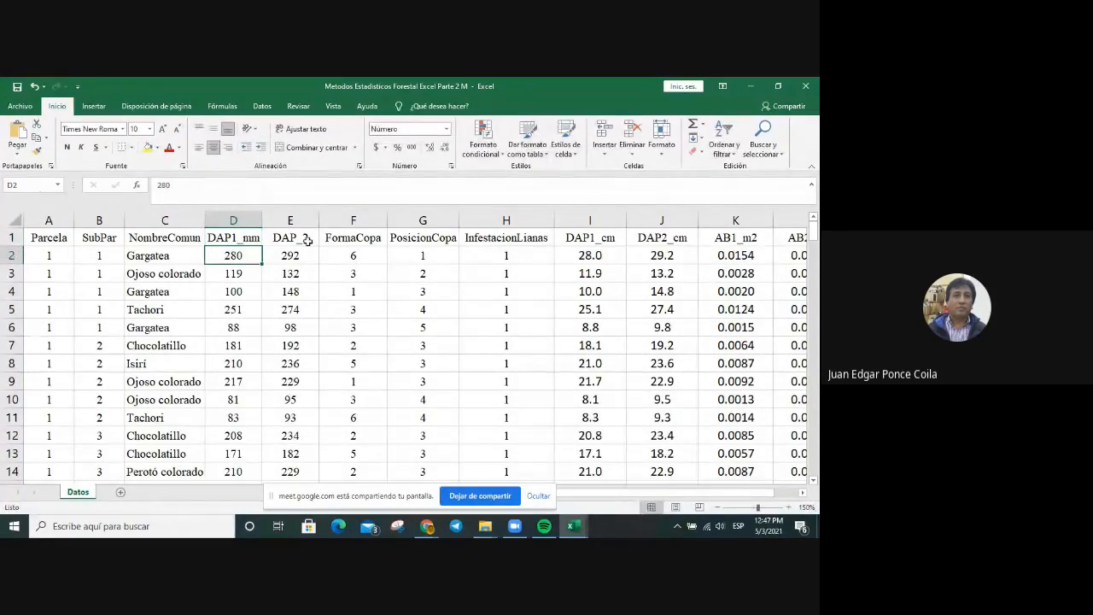
Rename the DAP_2 column header in cell E1 to DAP2_mm.
left_click(308, 241)
left_click(226, 186)
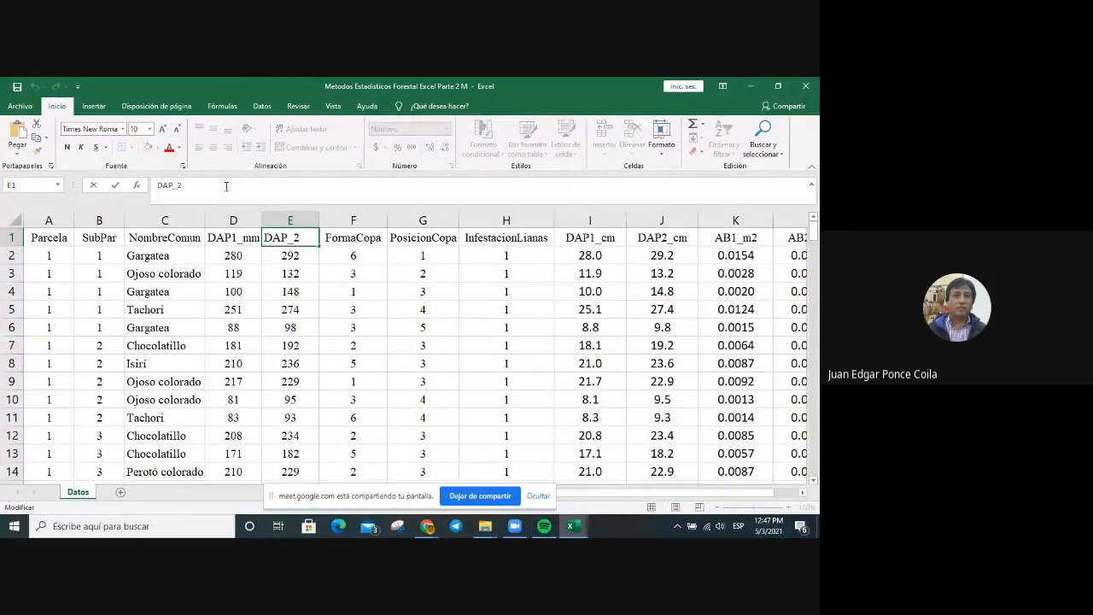
key("BackSpace")
key("BackSpace")
type("2_mm")
key("Return")
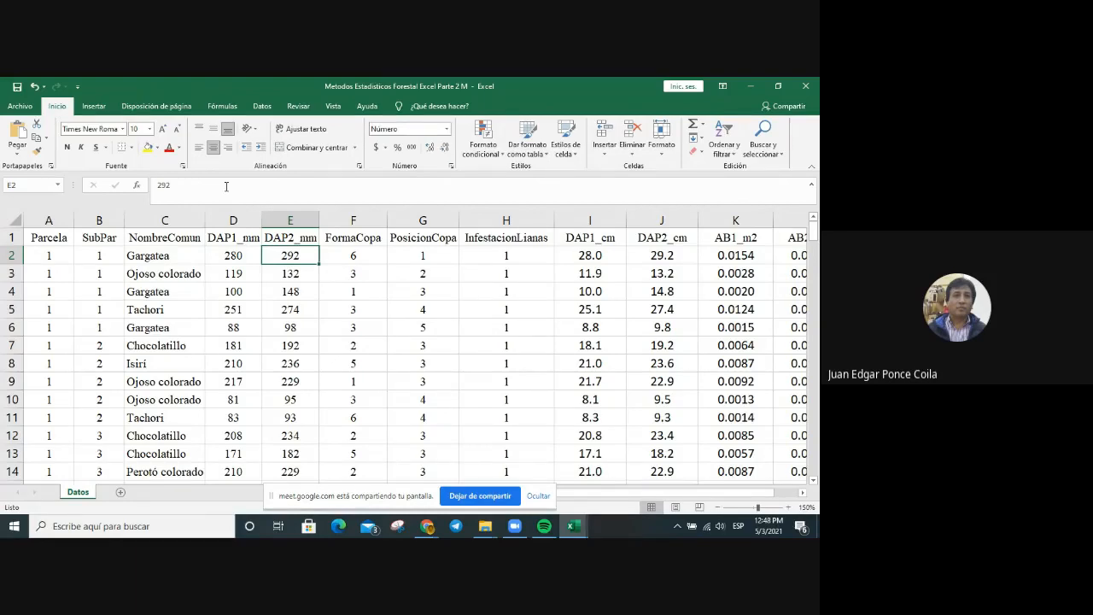
Start creating a pivot table from the data range A1:L178 on the Datos sheet.
left_click(44, 238)
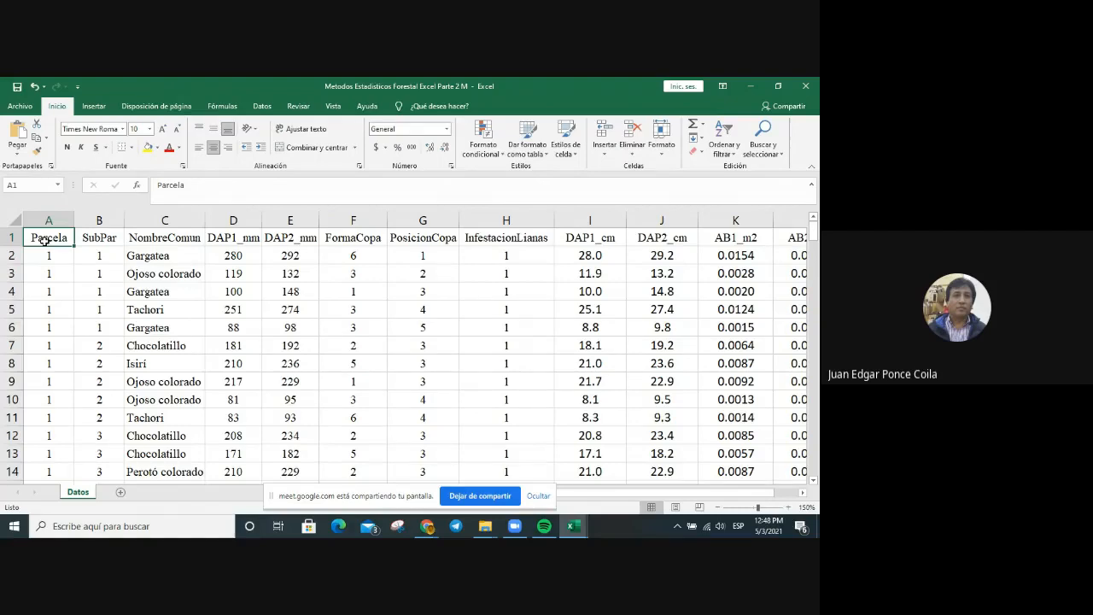
left_click(93, 107)
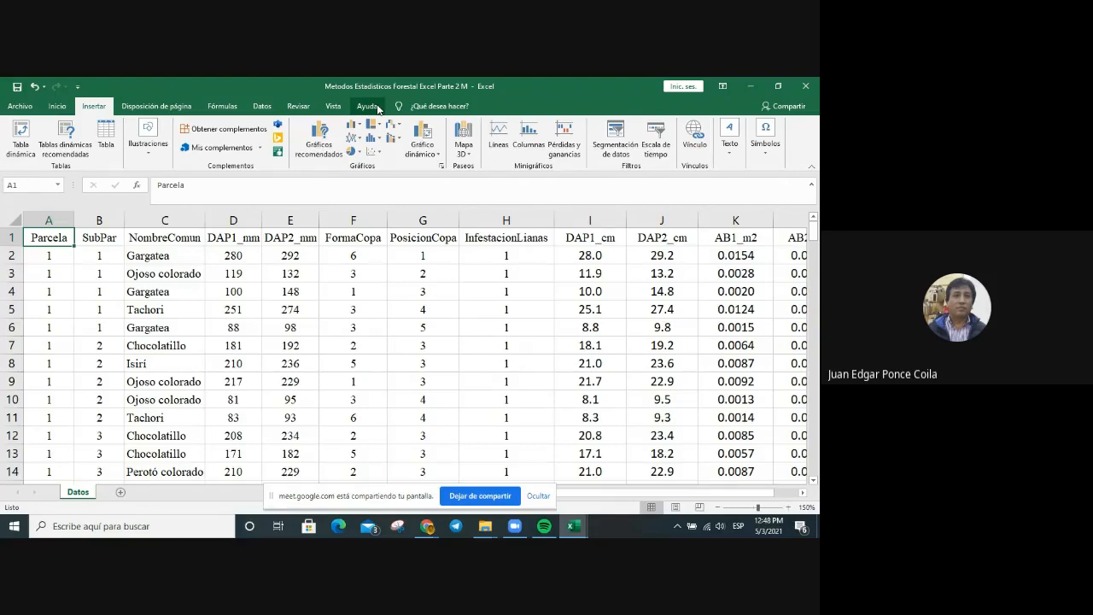
left_click(21, 135)
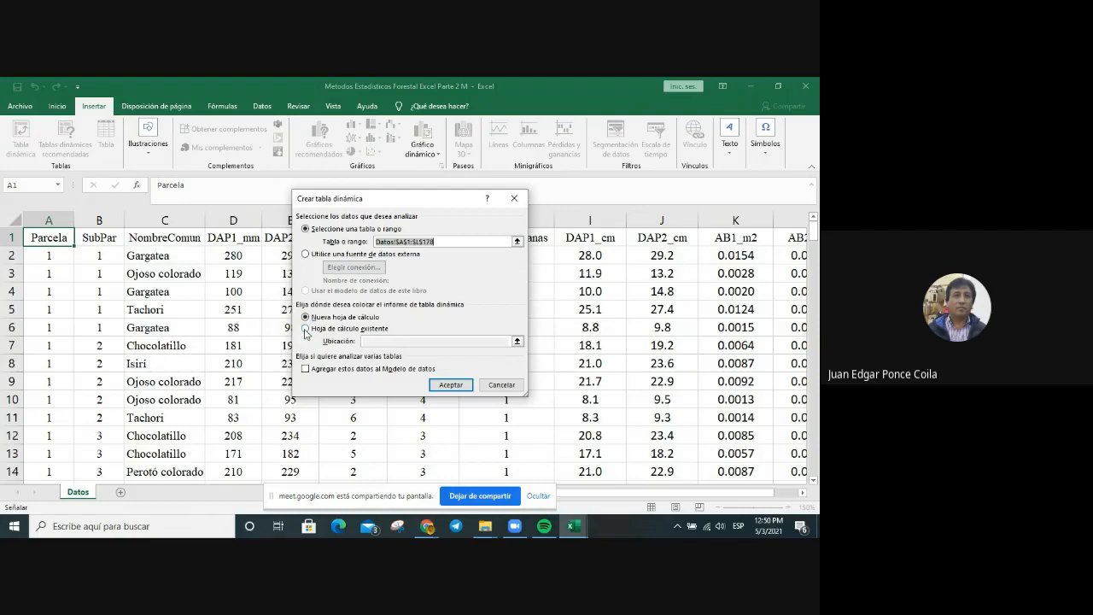
Set the pivot table's location to cell N1 of the existing Datos worksheet.
left_click(305, 329)
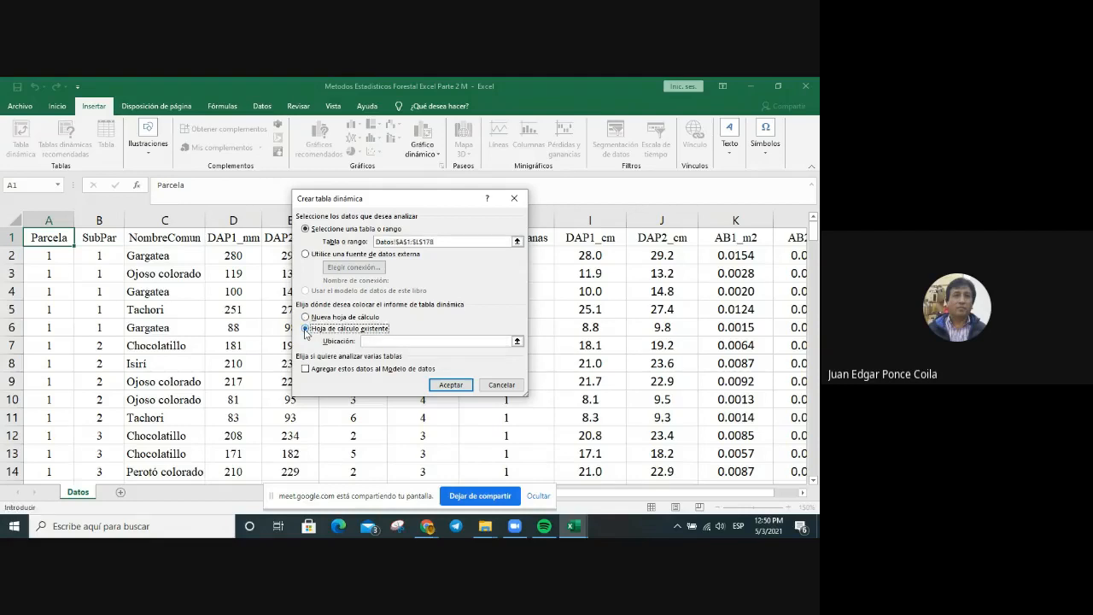
left_click(517, 340)
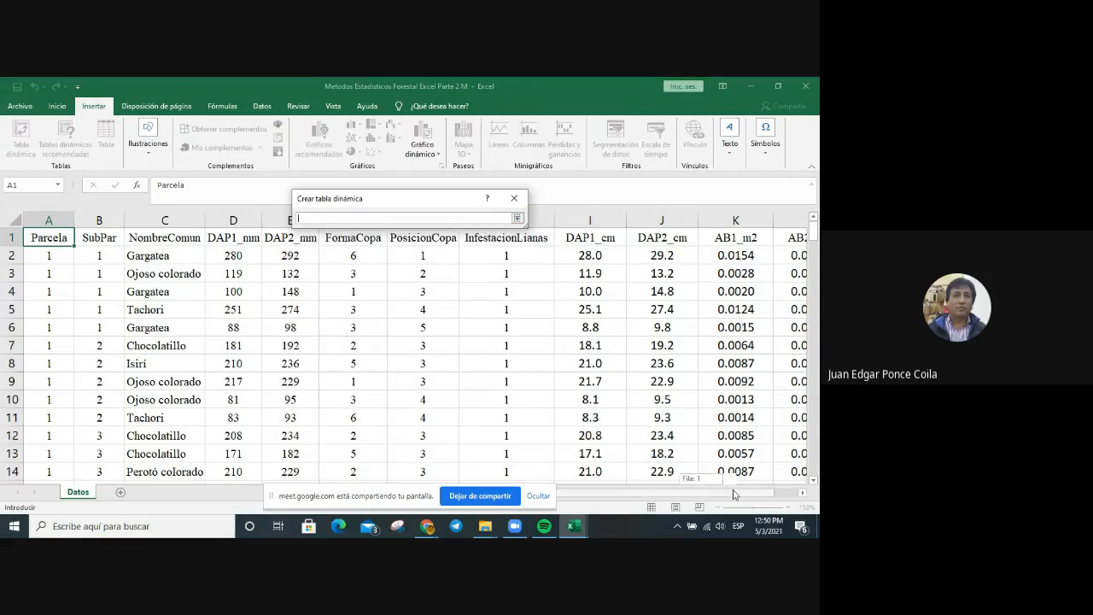
left_click(797, 493)
left_click(801, 492)
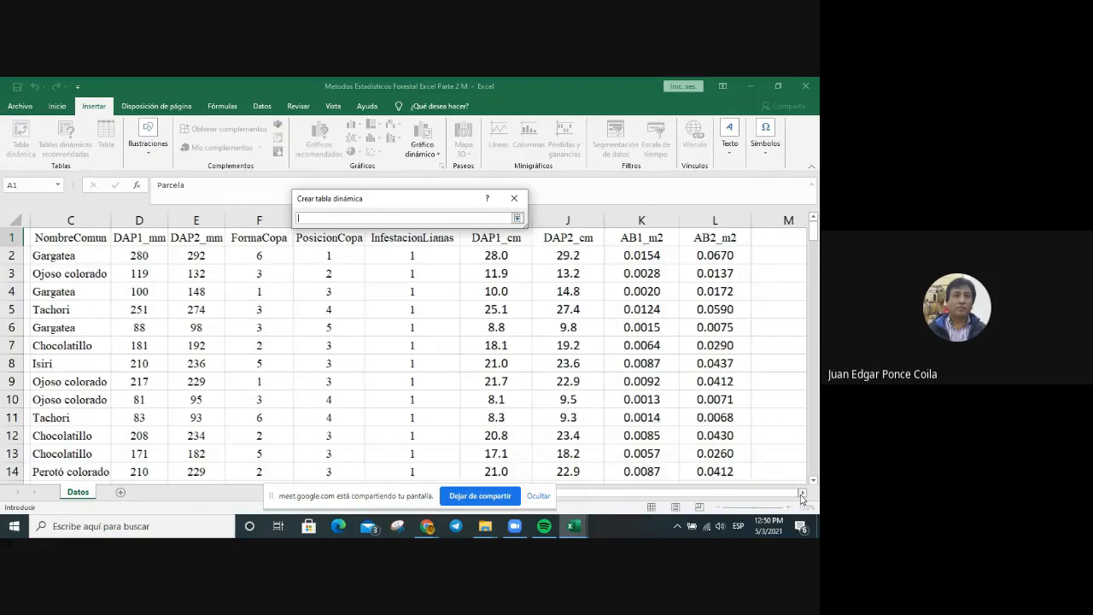
left_click(801, 493)
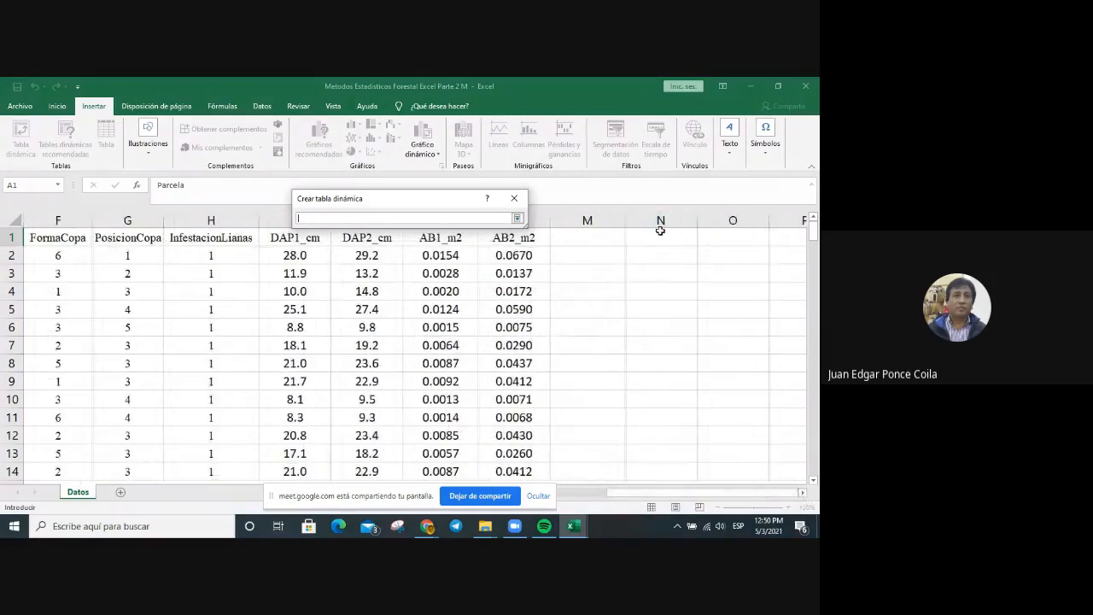
left_click(659, 234)
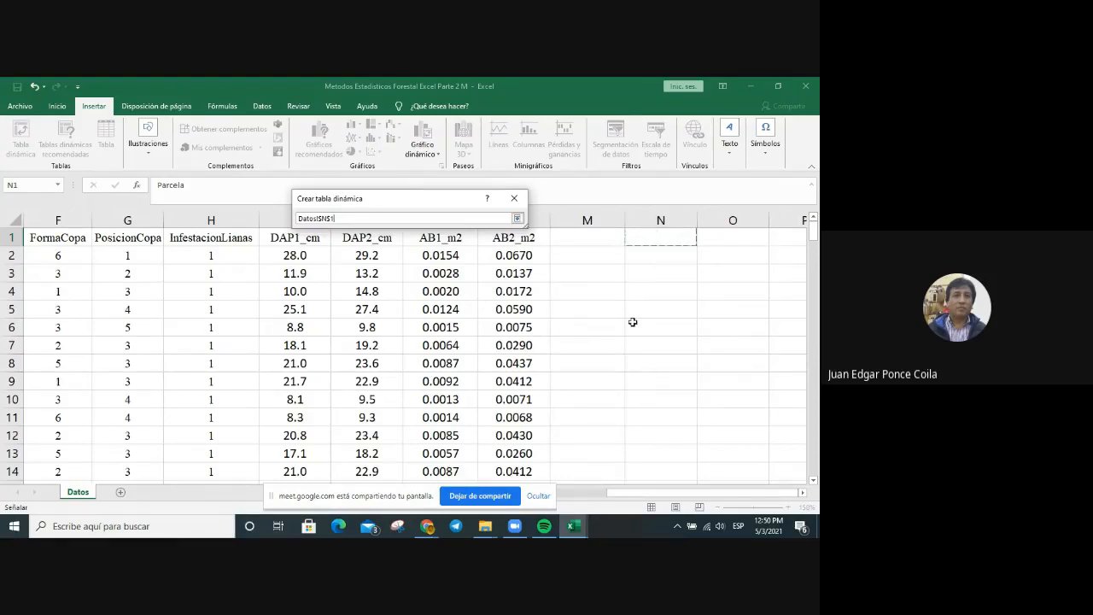
left_click(517, 218)
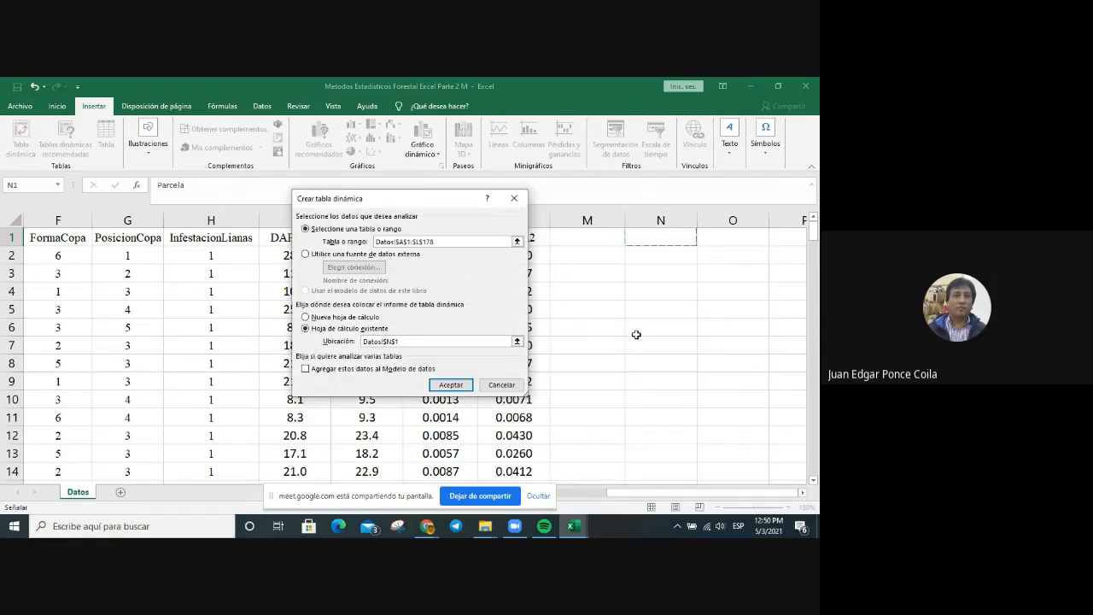
Choose a new worksheet as the pivot table's location and create the table.
left_click(317, 320)
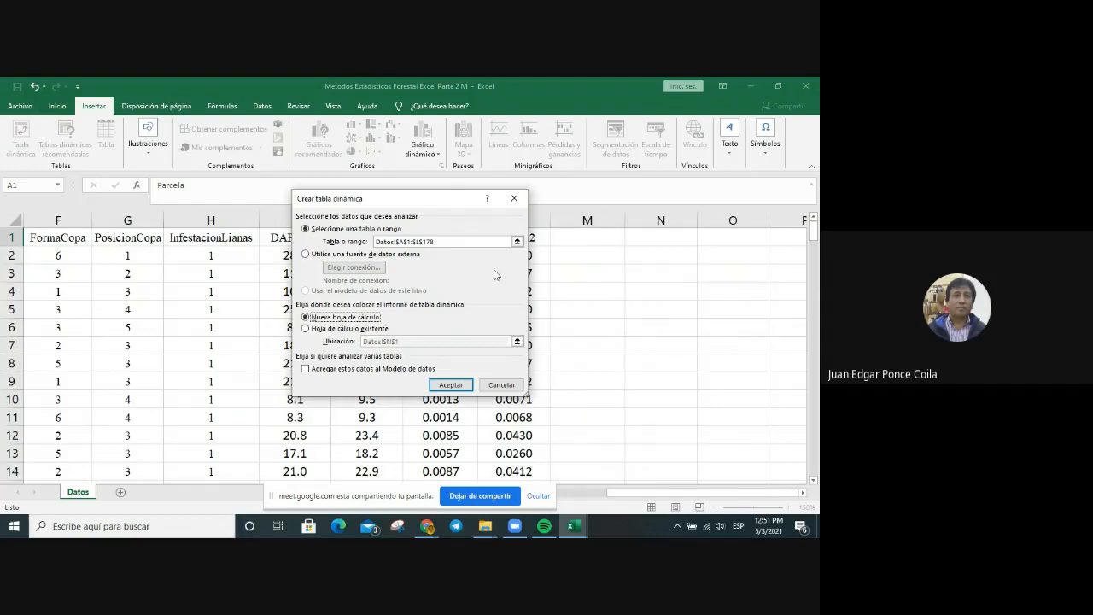
left_click_drag(420, 199, 320, 211)
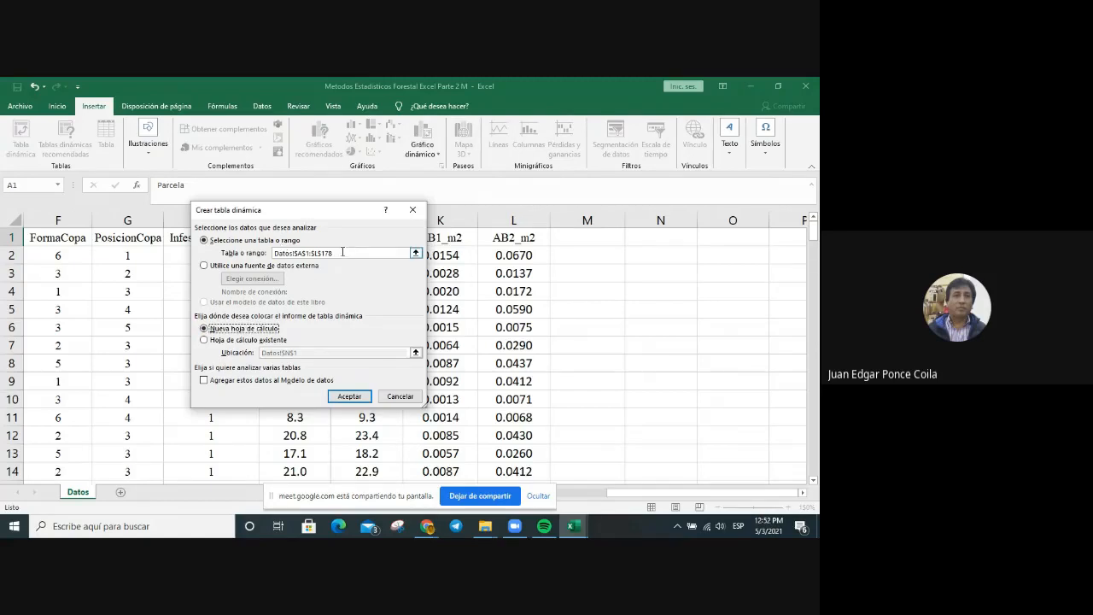
left_click(349, 398)
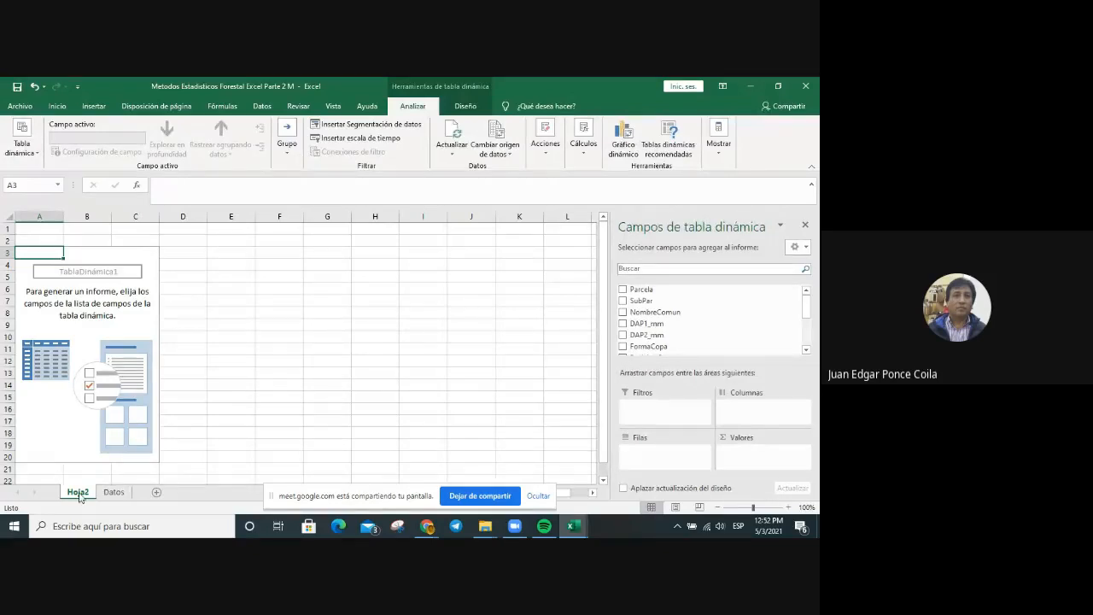
Move the new pivot table sheet after the Datos sheet and rename it TGD_1.
left_click_drag(79, 497, 151, 495)
right_click(120, 502)
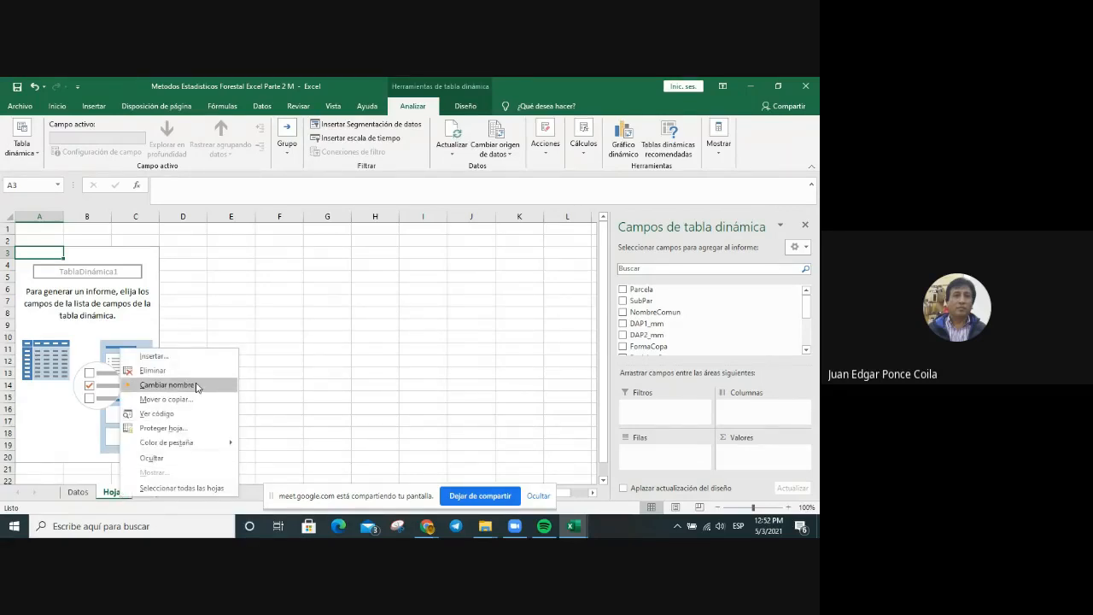
left_click(168, 385)
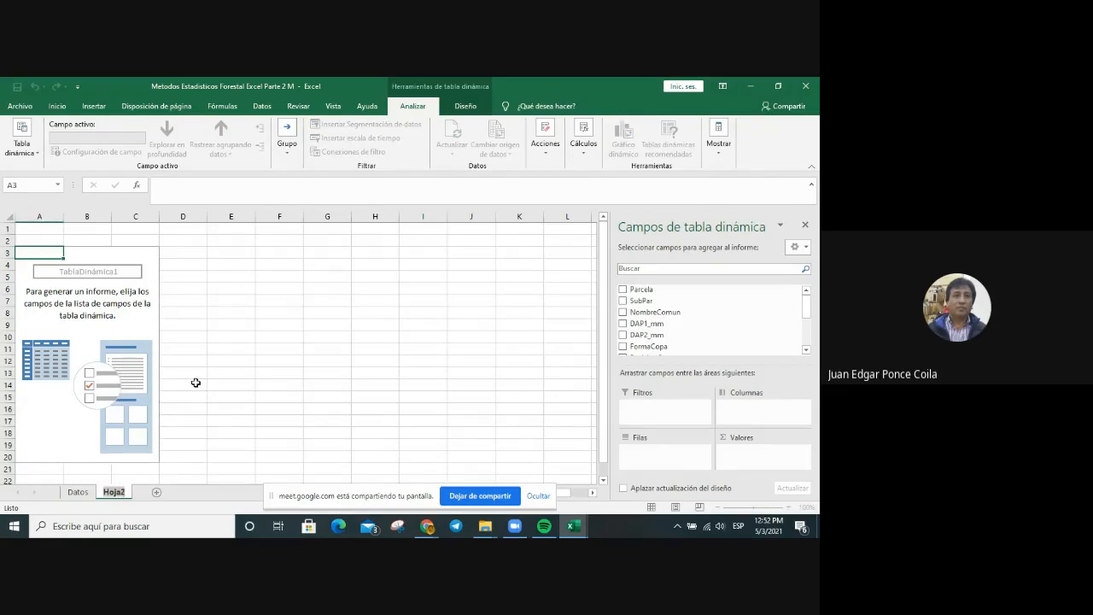
type("T")
type("GD_1")
left_click(25, 250)
Add the NombreComun field to the pivot table as row labels.
left_click_drag(808, 309, 807, 335)
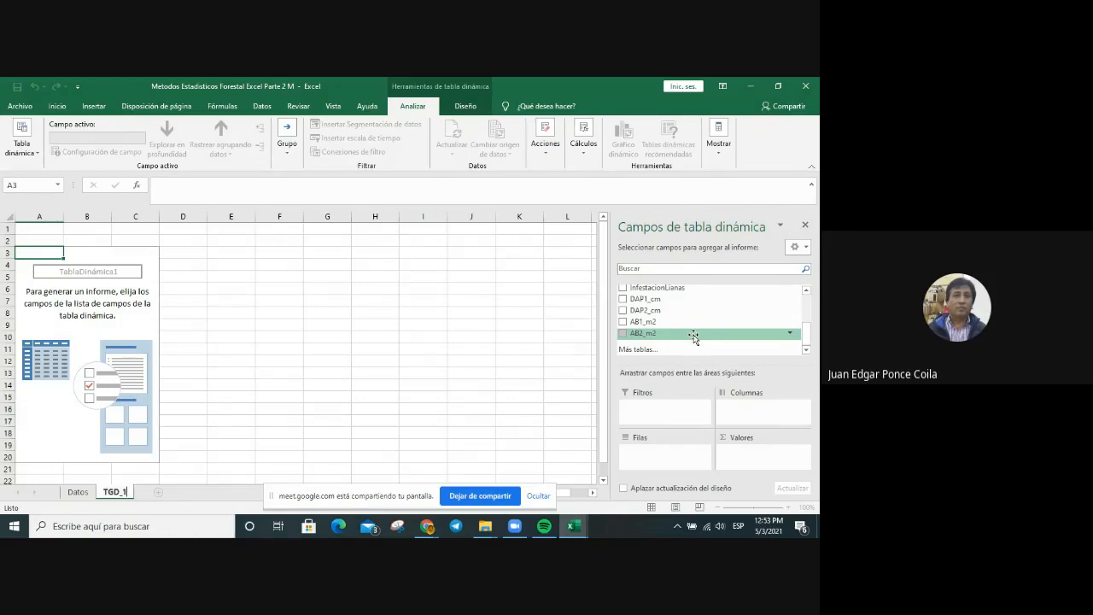
left_click_drag(810, 343, 807, 307)
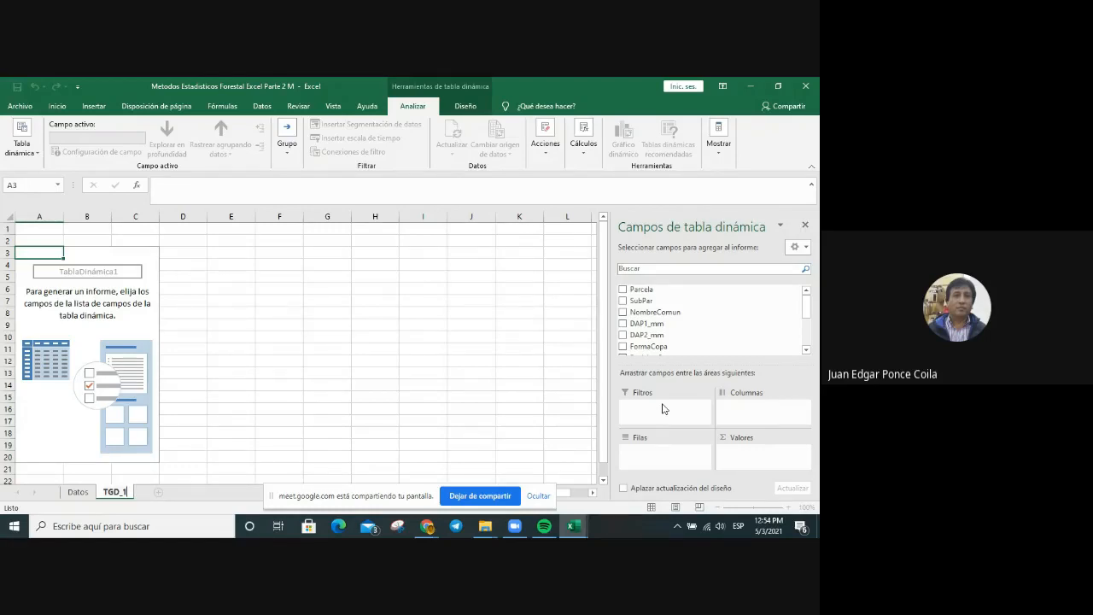
right_click(676, 315)
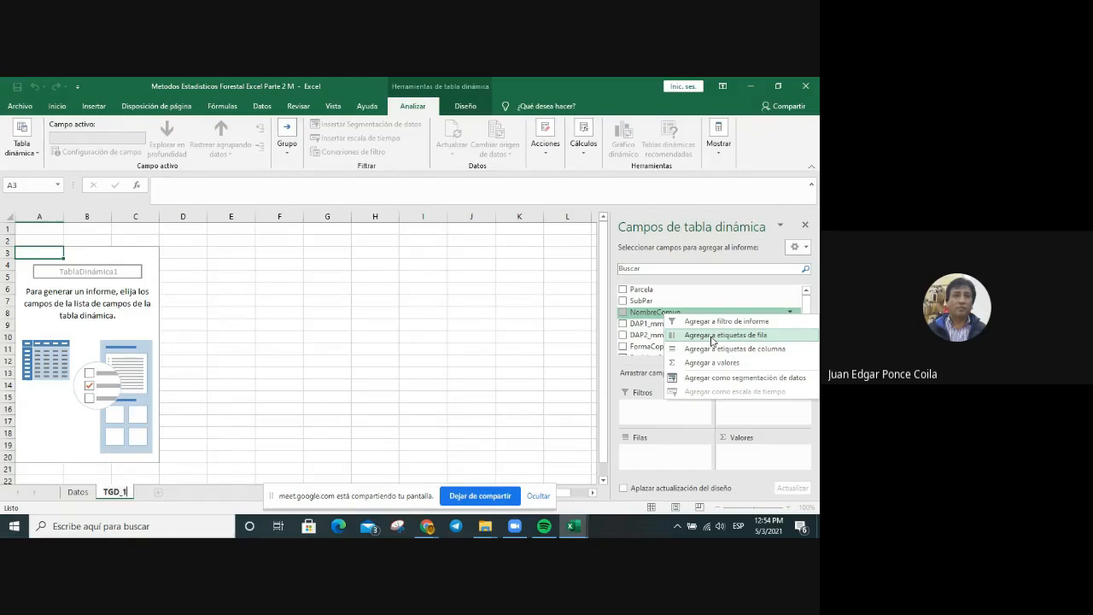
left_click(712, 336)
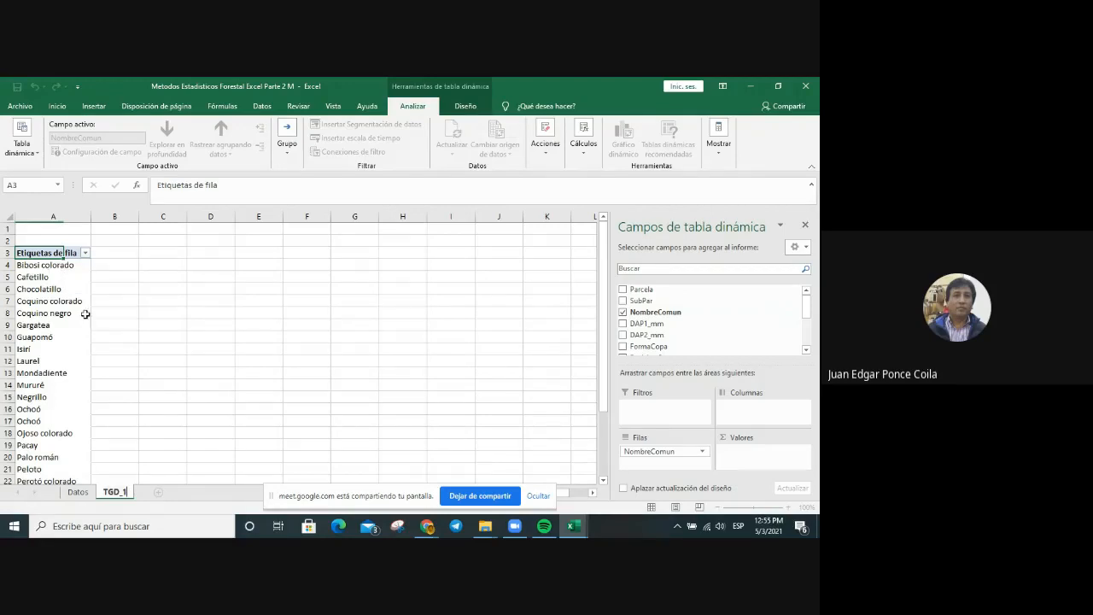
left_click(163, 311)
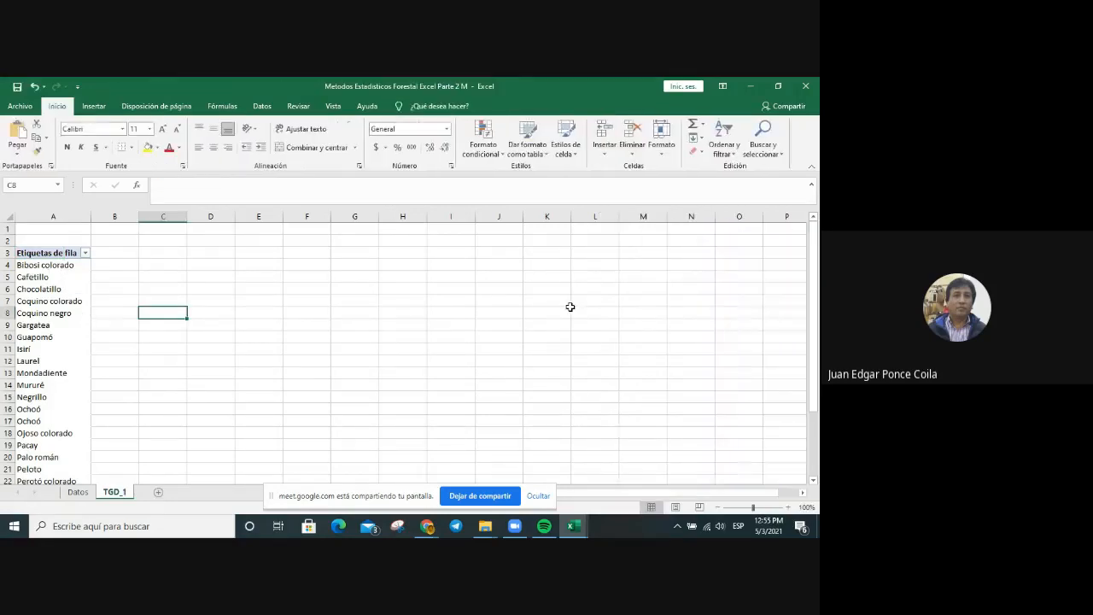
Examine the common-name row labels of the pivot table, checking the list for repeated species.
key("Left")
key("Left")
key("Down")
key("Down")
key("Down")
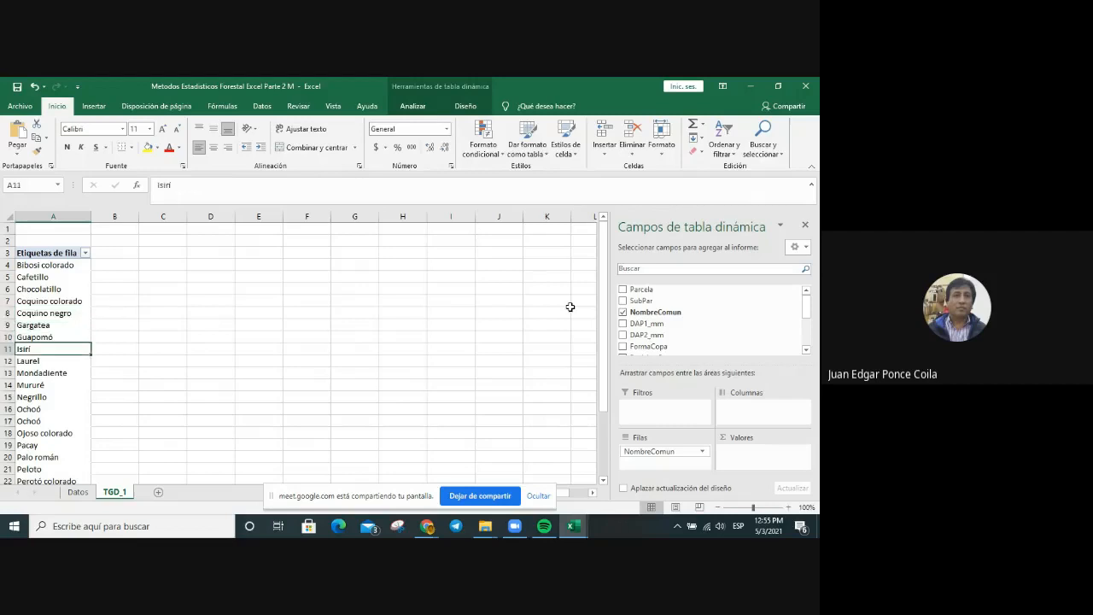
key("Down")
key("Down")
key("Down")
key("Down")
key("Down")
key("Down")
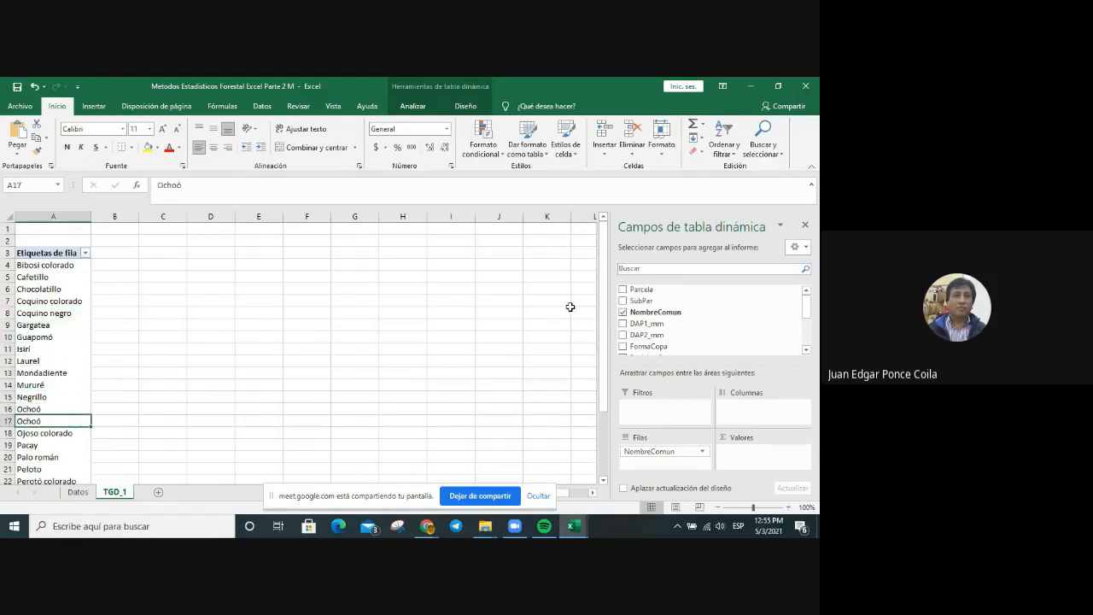
key("Up")
key("Down")
key("Up")
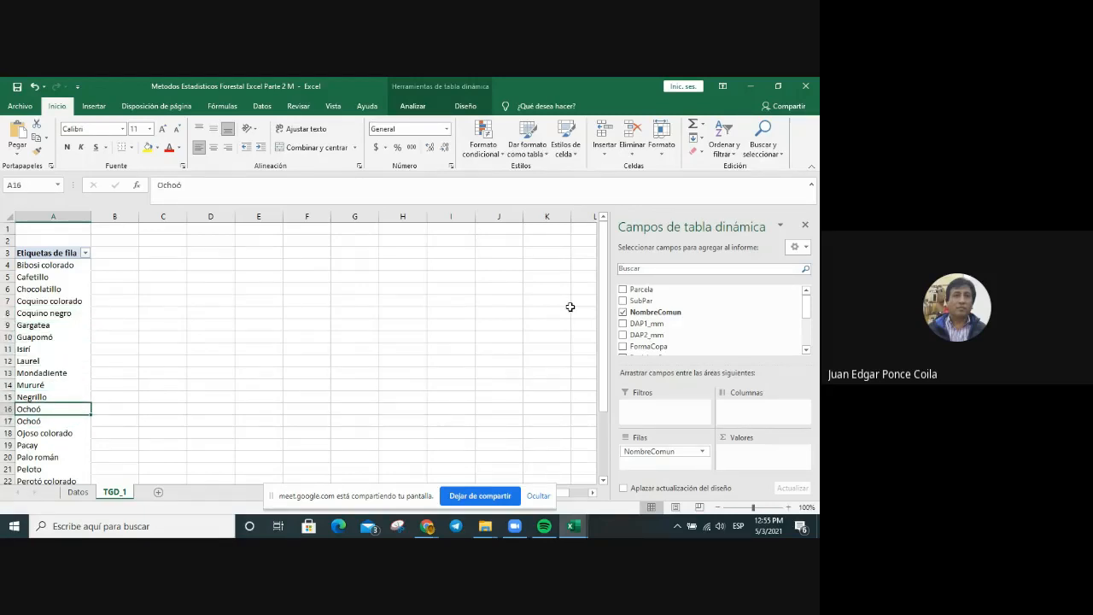
key("Down")
key("Down")
key("Down")
key("Down")
key("Down")
key("Down")
key("Down")
key("Down")
key("Down")
key("Down")
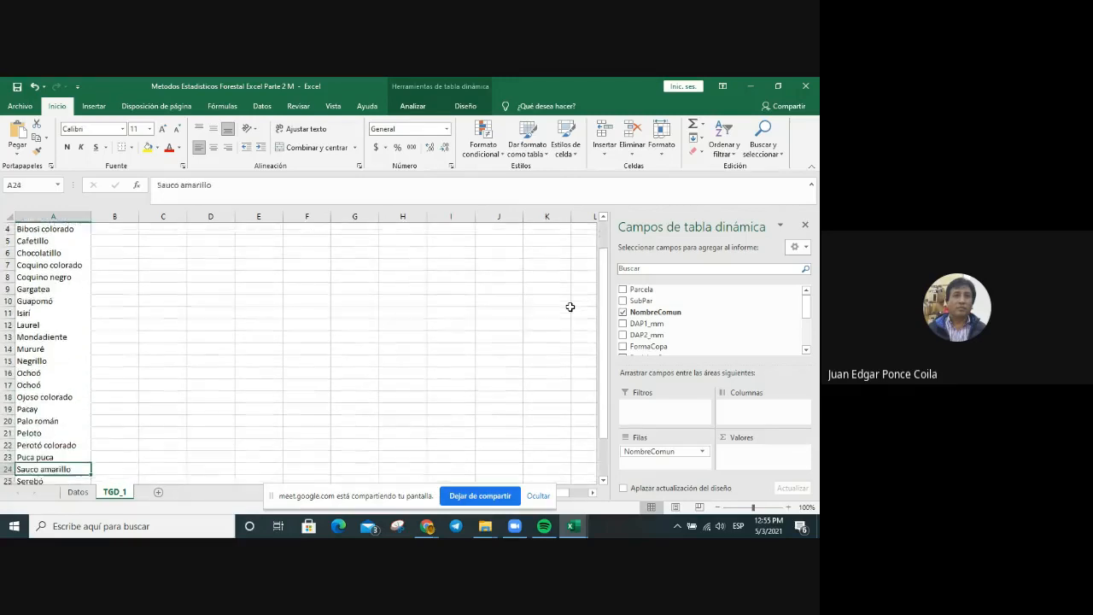
Delete the TGD_1 pivot table sheet from the workbook.
key("Down")
key("Down")
key("Down")
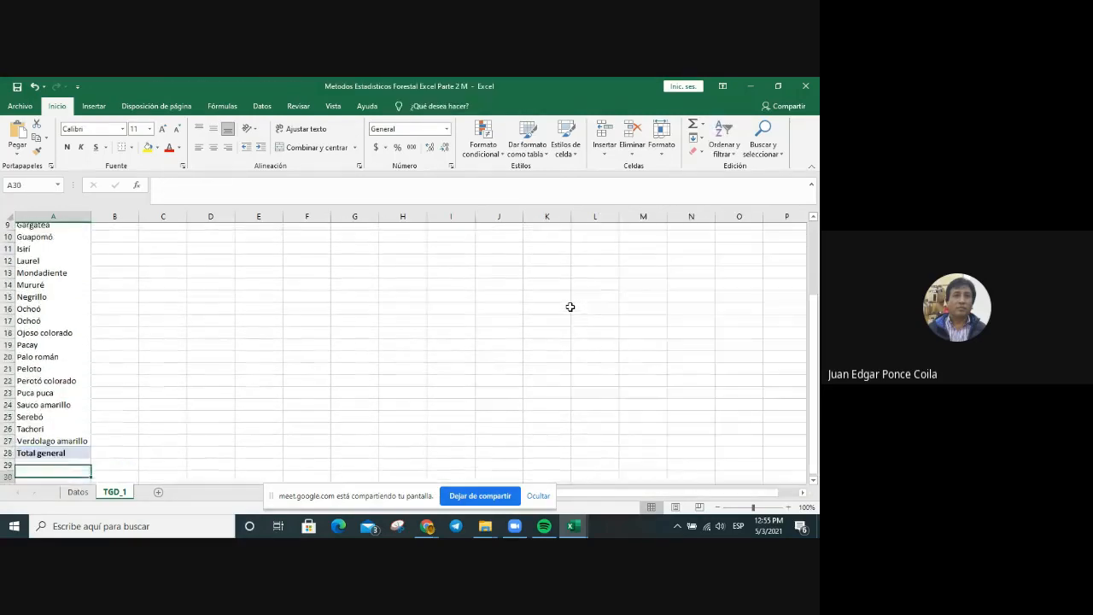
key("ctrl+Home")
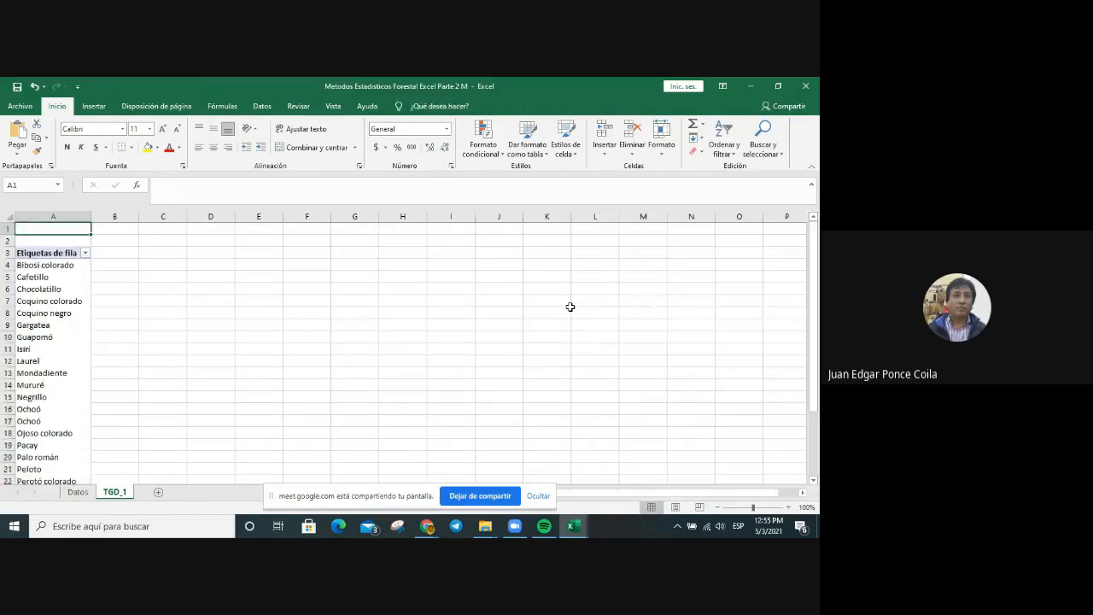
key("Down")
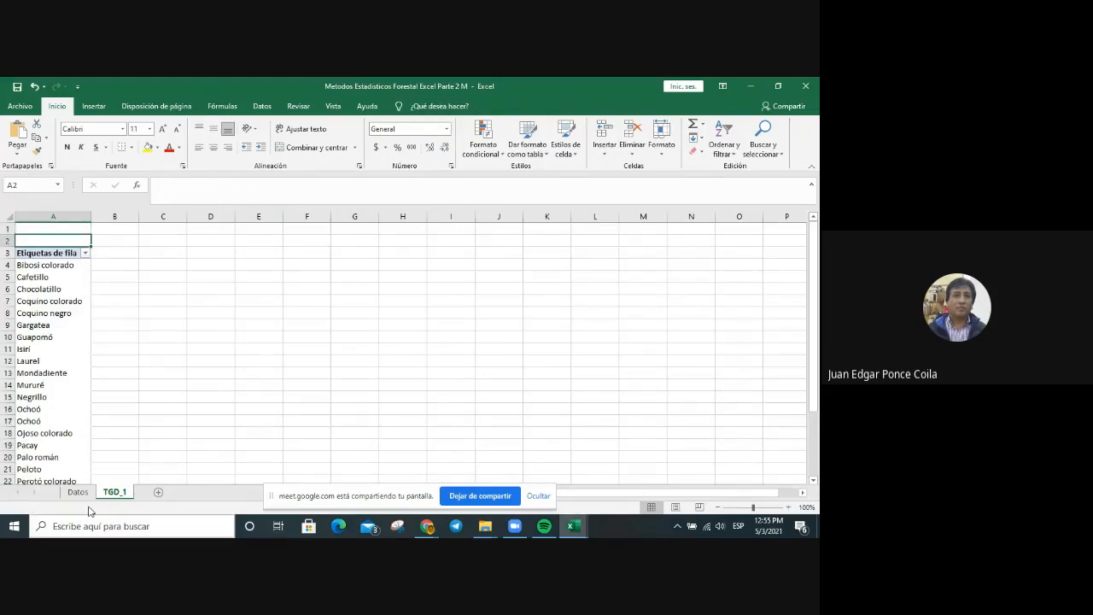
right_click(120, 493)
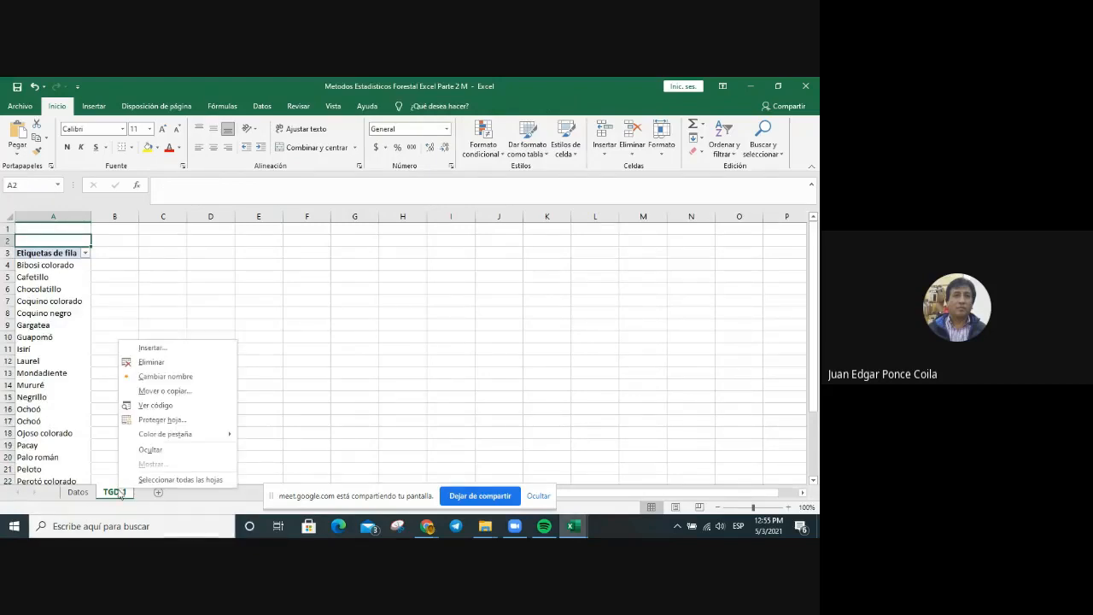
left_click(180, 365)
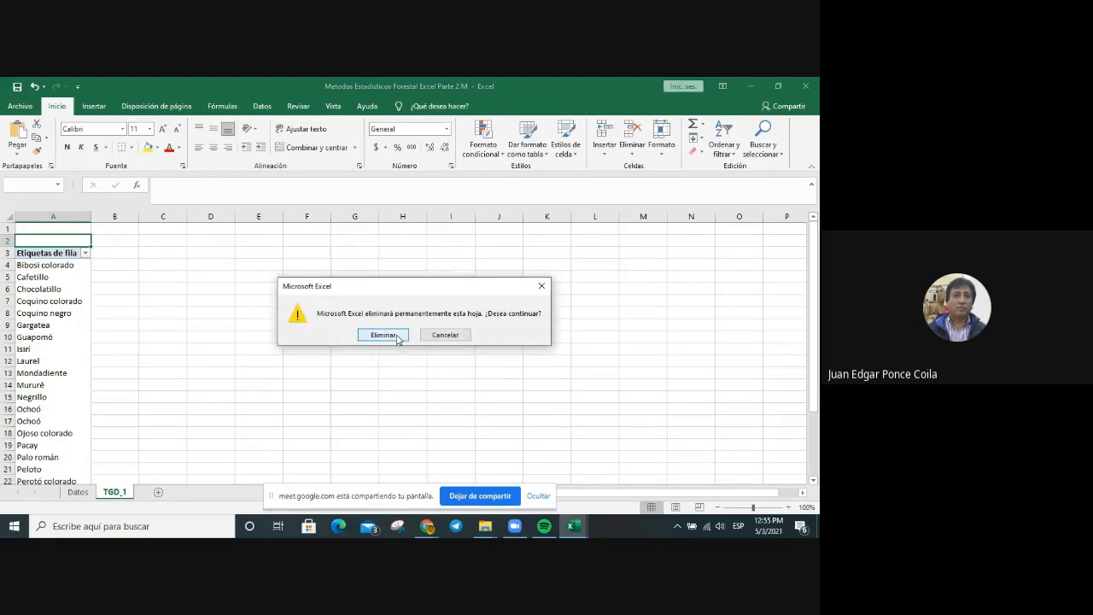
left_click(384, 335)
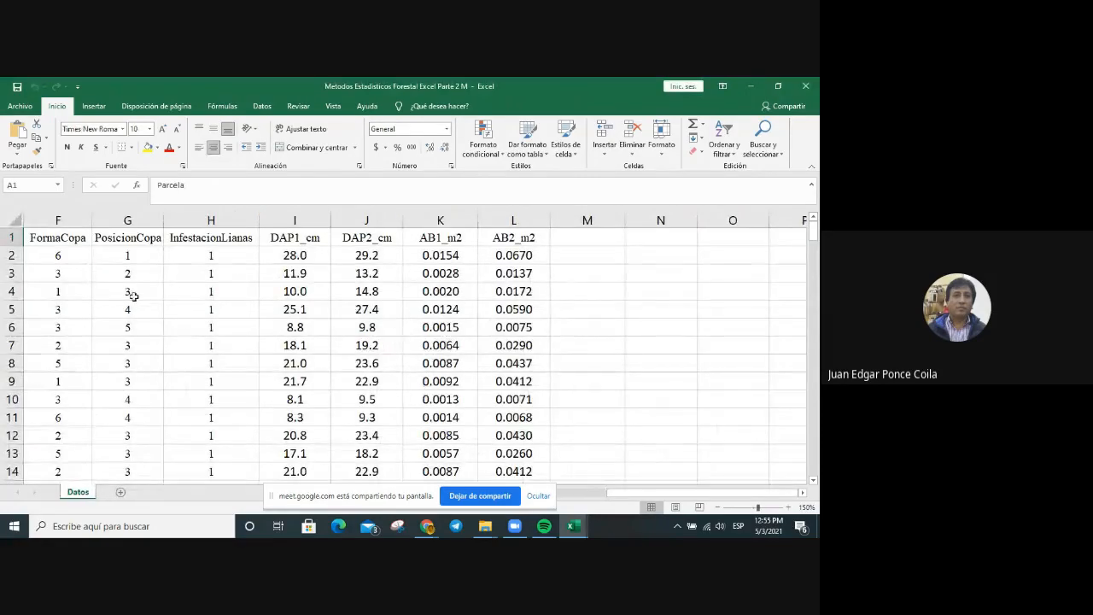
Turn on filtering for the header row of the Datos sheet.
left_click_drag(736, 492, 641, 507)
left_click(162, 238)
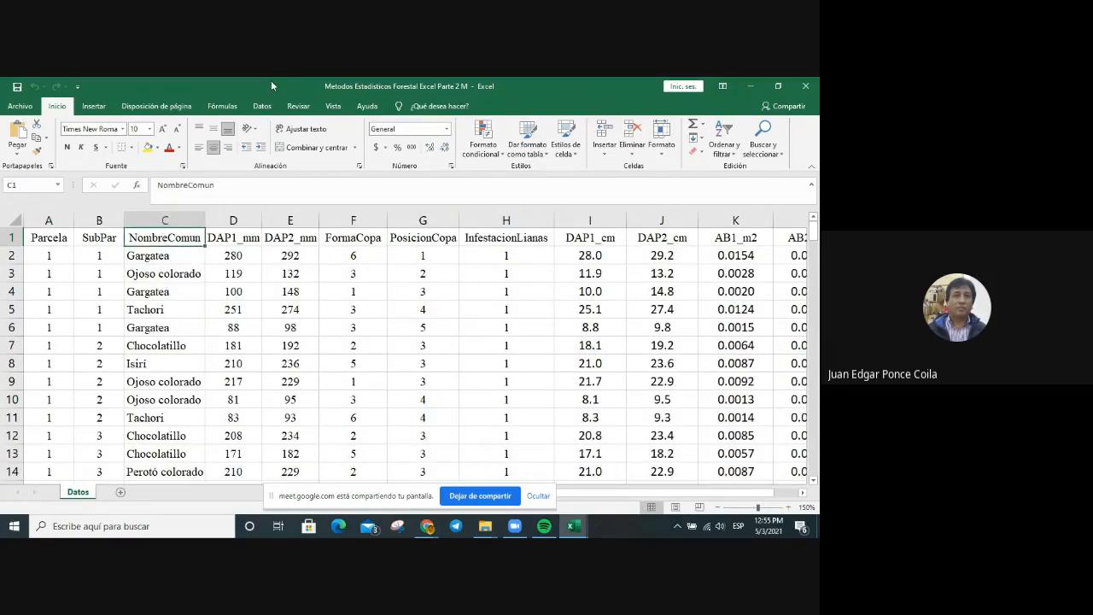
left_click(263, 105)
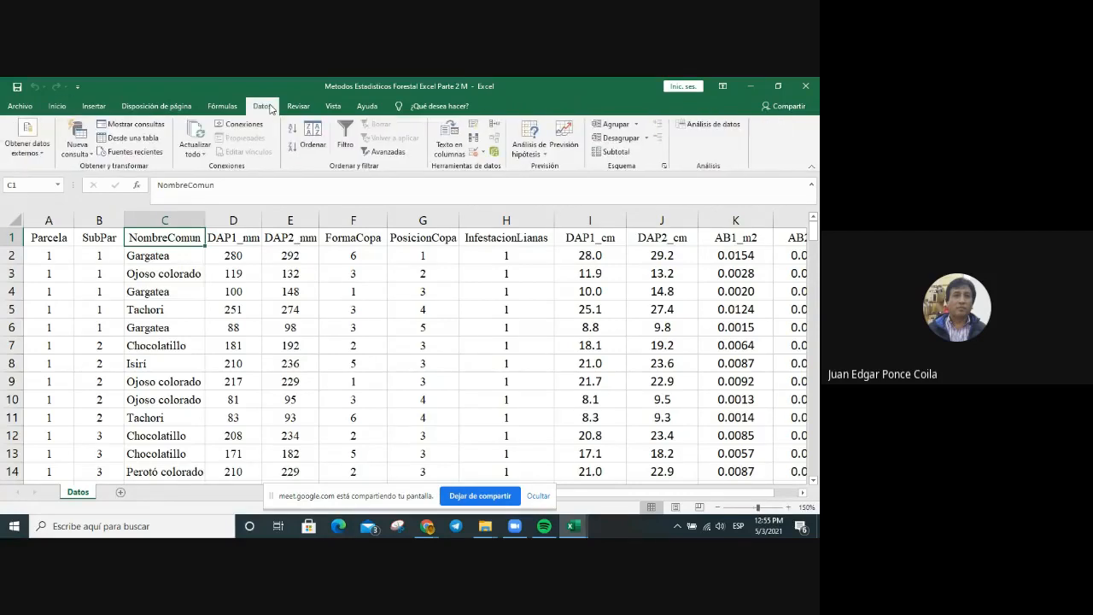
left_click(346, 141)
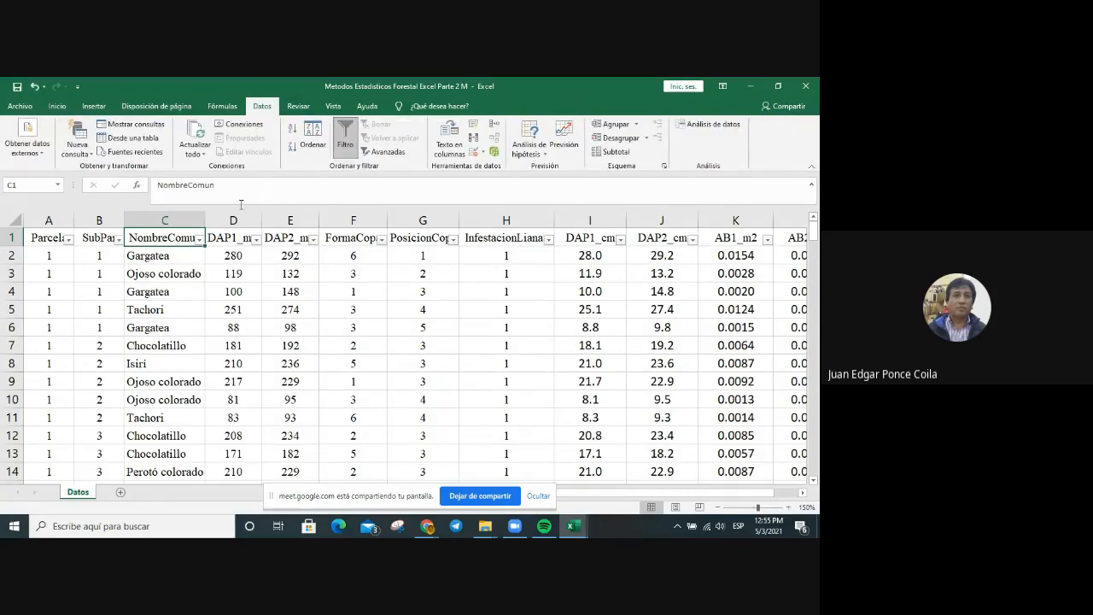
Filter the NombreComun column to show only the Ochoó records.
left_click(198, 240)
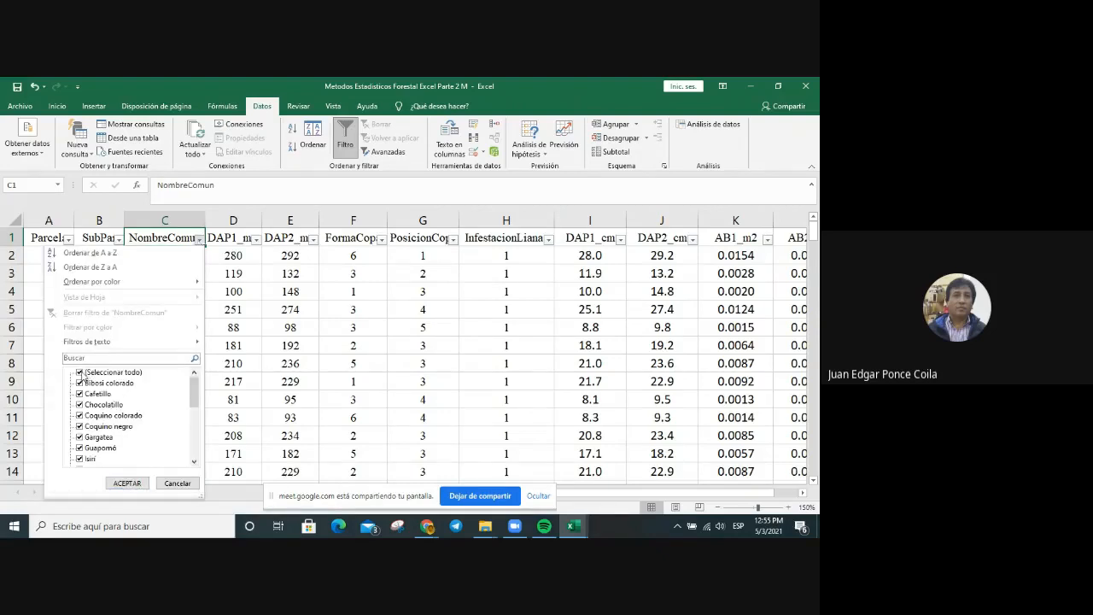
left_click(82, 377)
left_click_drag(195, 389, 196, 427)
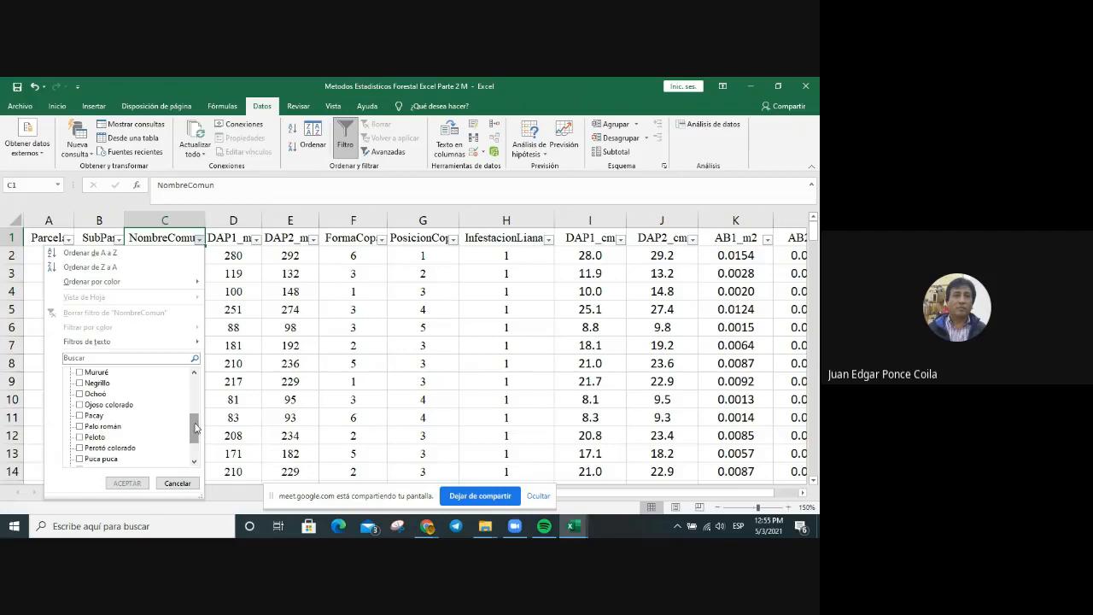
left_click(79, 394)
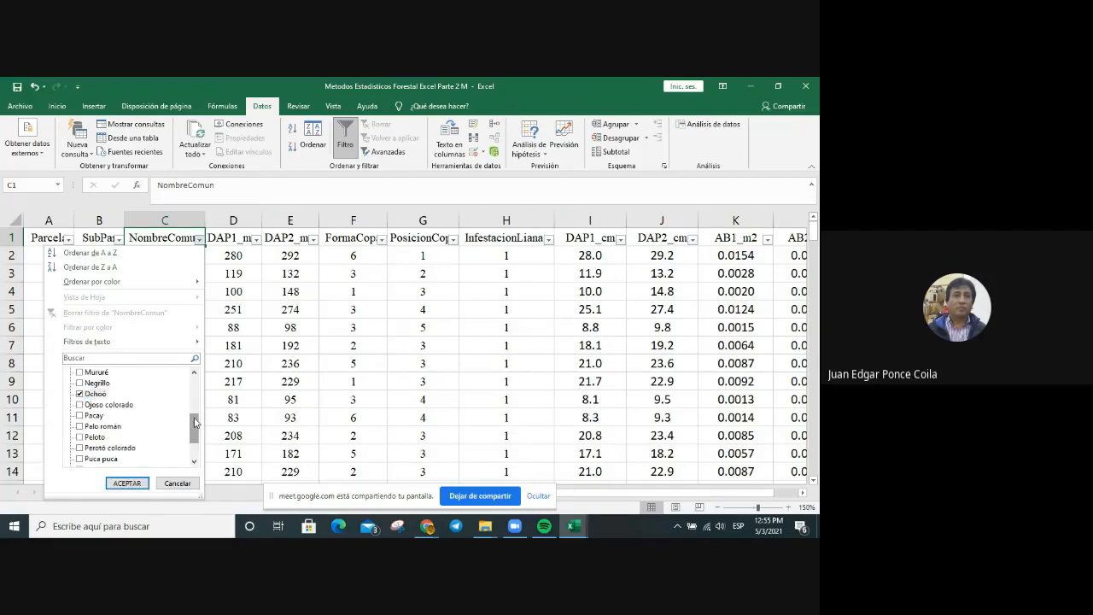
mouse_move(195, 421)
left_mouse_down()
mouse_move(195, 446)
mouse_move(194, 378)
mouse_move(194, 419)
left_mouse_up()
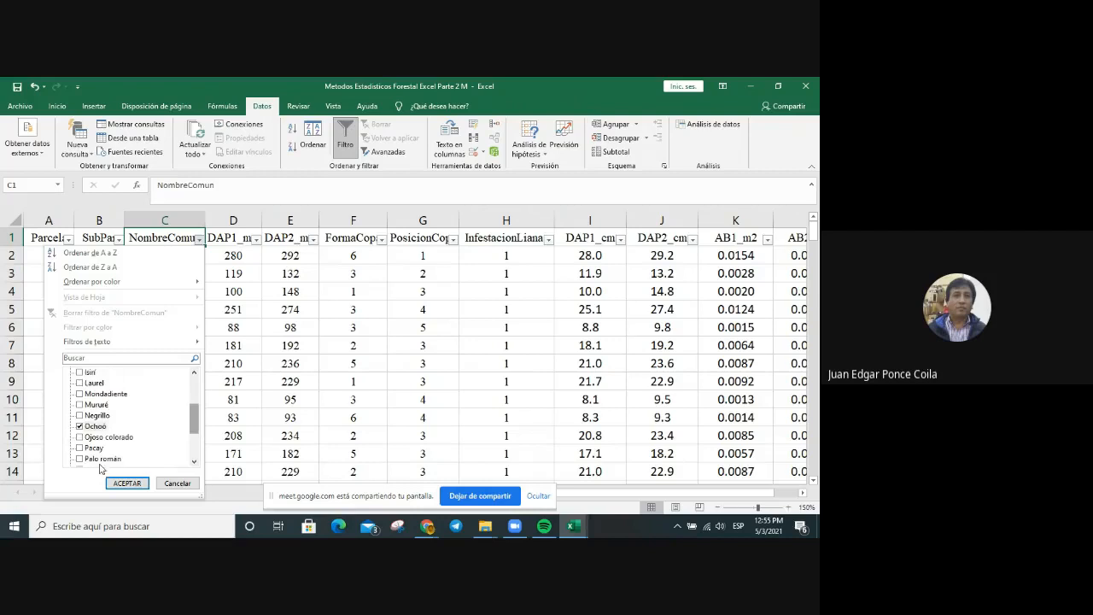
left_click(126, 483)
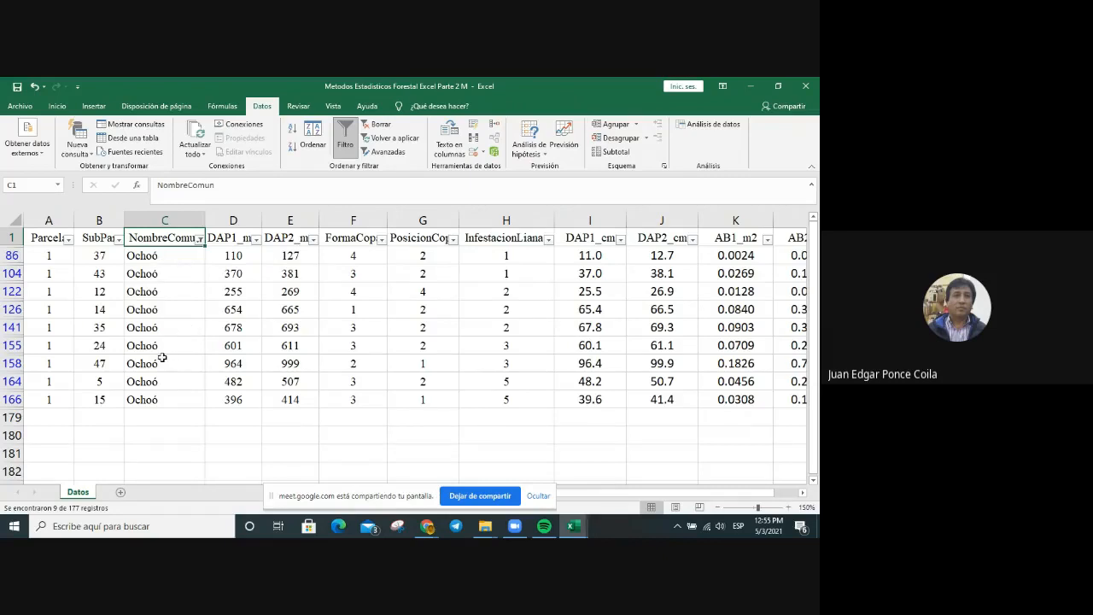
Fill the first filtered Ochoó name in C86 down through row 166 to make the spelling uniform.
left_click(151, 254)
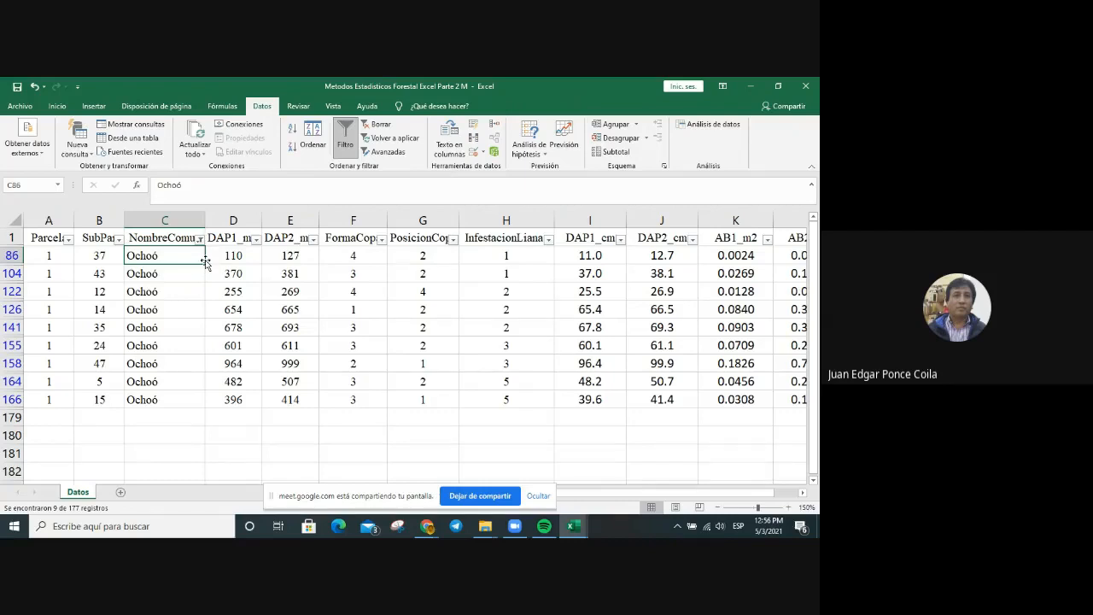
left_click_drag(206, 263, 212, 407)
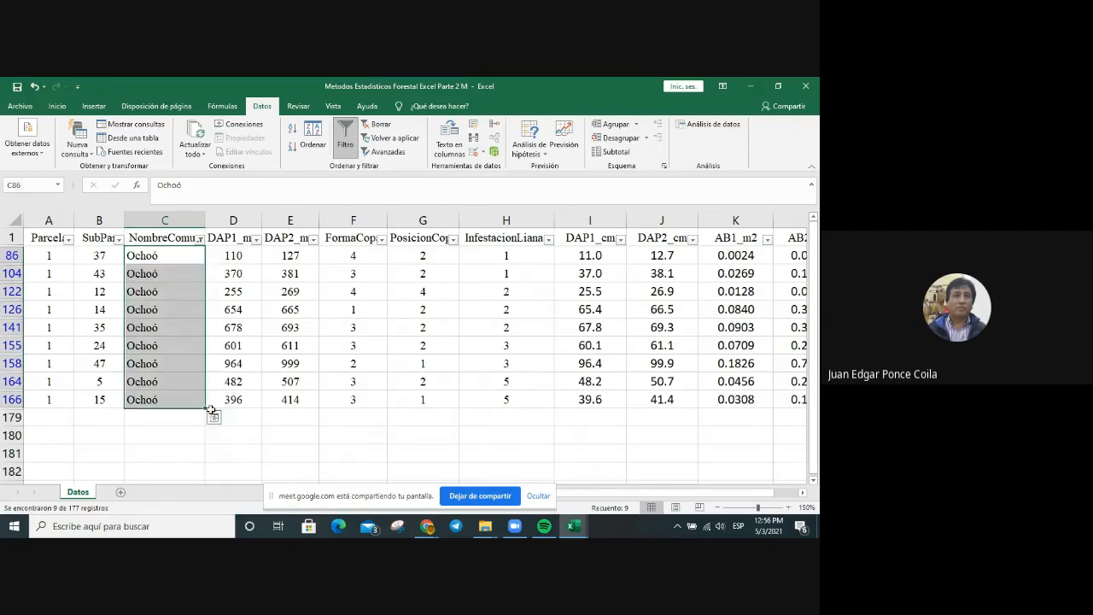
left_click(179, 258)
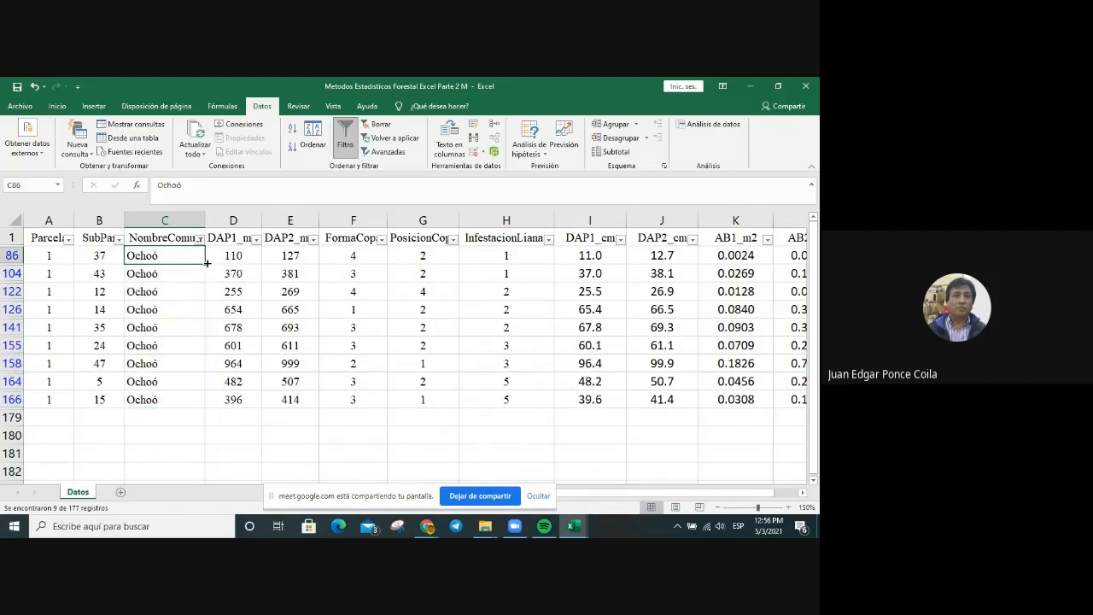
mouse_move(205, 259)
left_mouse_down()
mouse_move(206, 304)
mouse_move(205, 259)
left_mouse_up()
left_click(189, 313)
left_click(184, 254)
left_click_drag(205, 263, 206, 400)
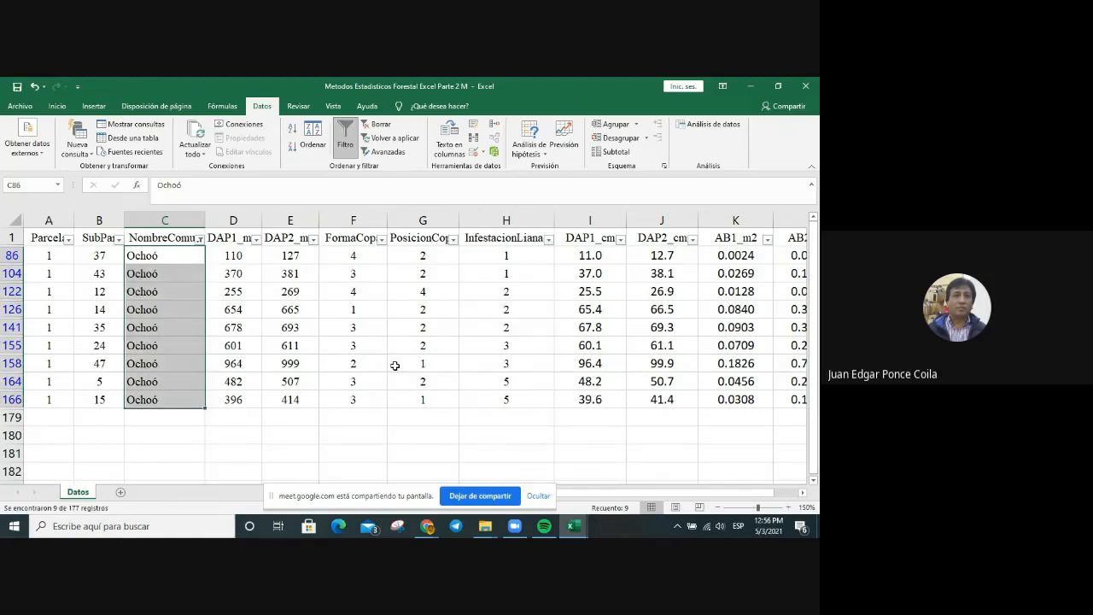
Show all species again in the NombreComun filter and check its list for duplicate names.
left_click(200, 239)
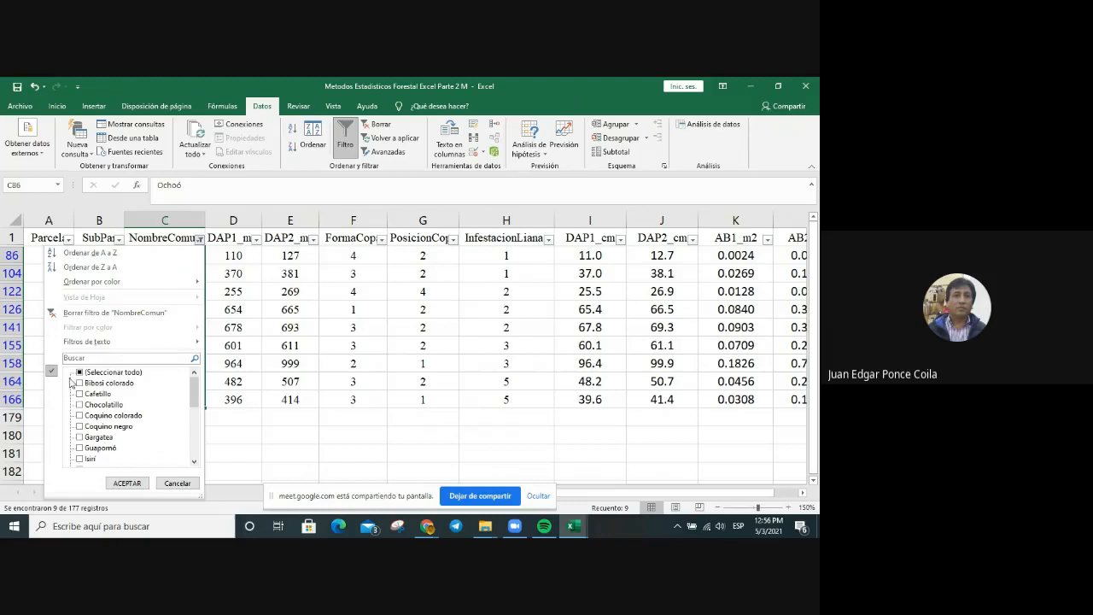
left_click(80, 373)
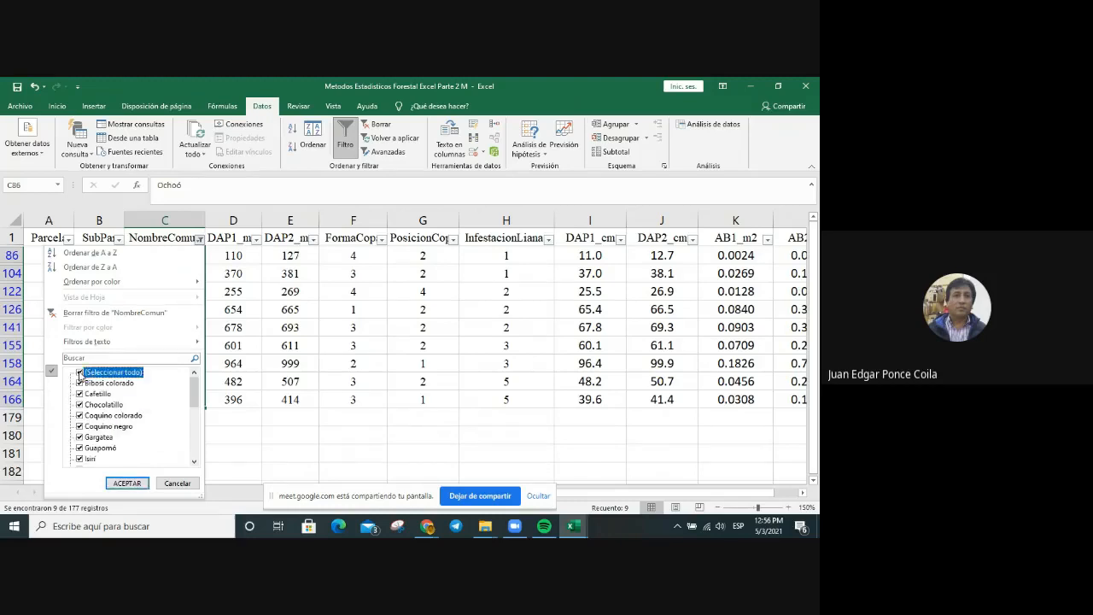
left_click(130, 484)
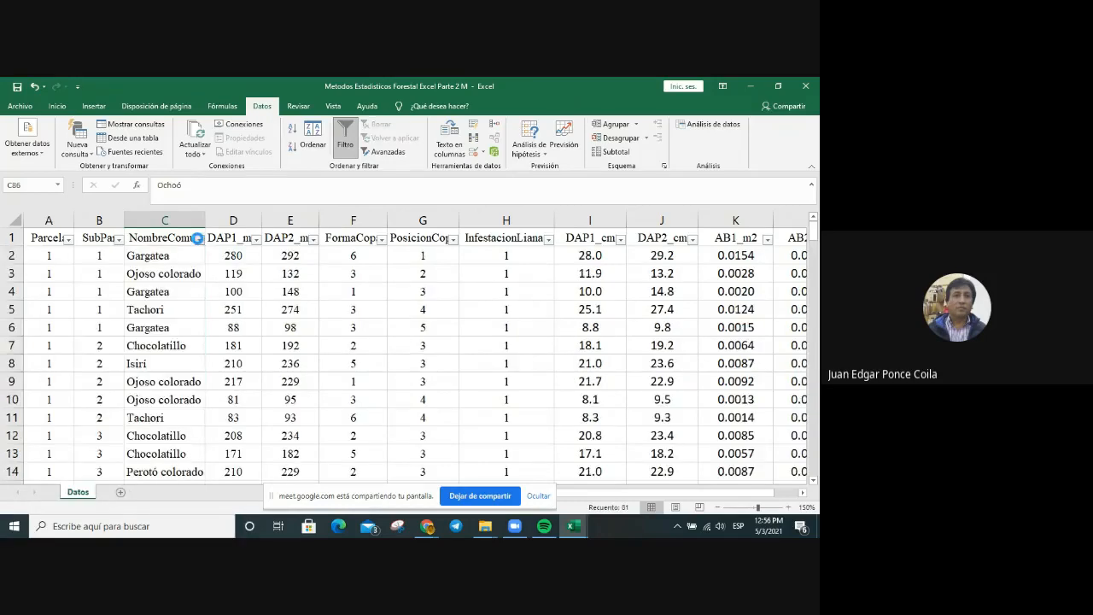
left_click(199, 239)
left_click_drag(191, 388, 204, 421)
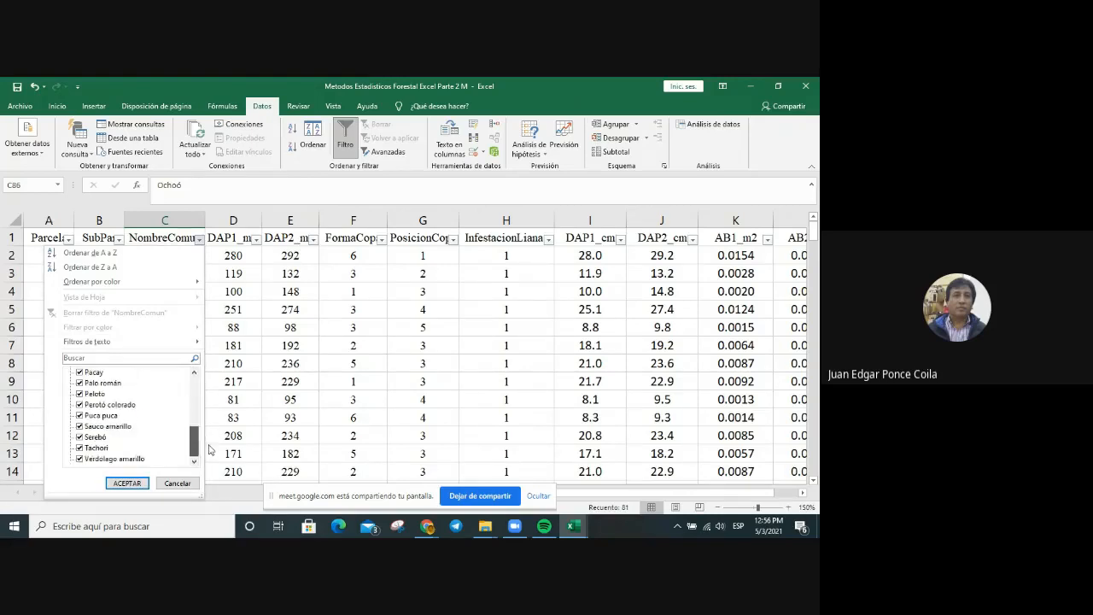
left_click(126, 483)
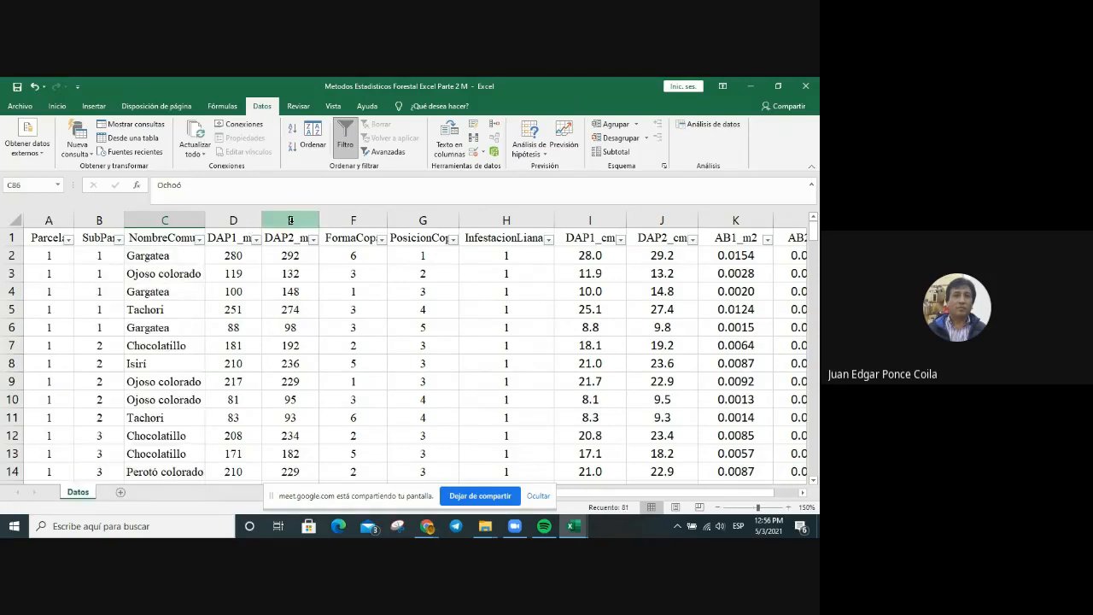
Turn off filtering on the Datos sheet and save the workbook.
left_click(174, 238)
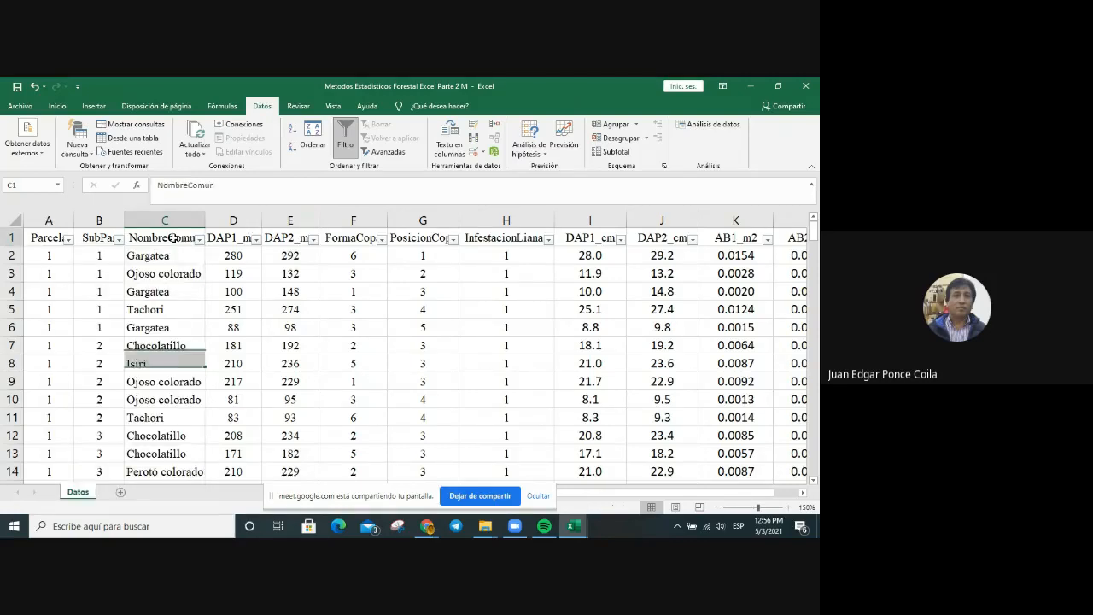
left_click(346, 138)
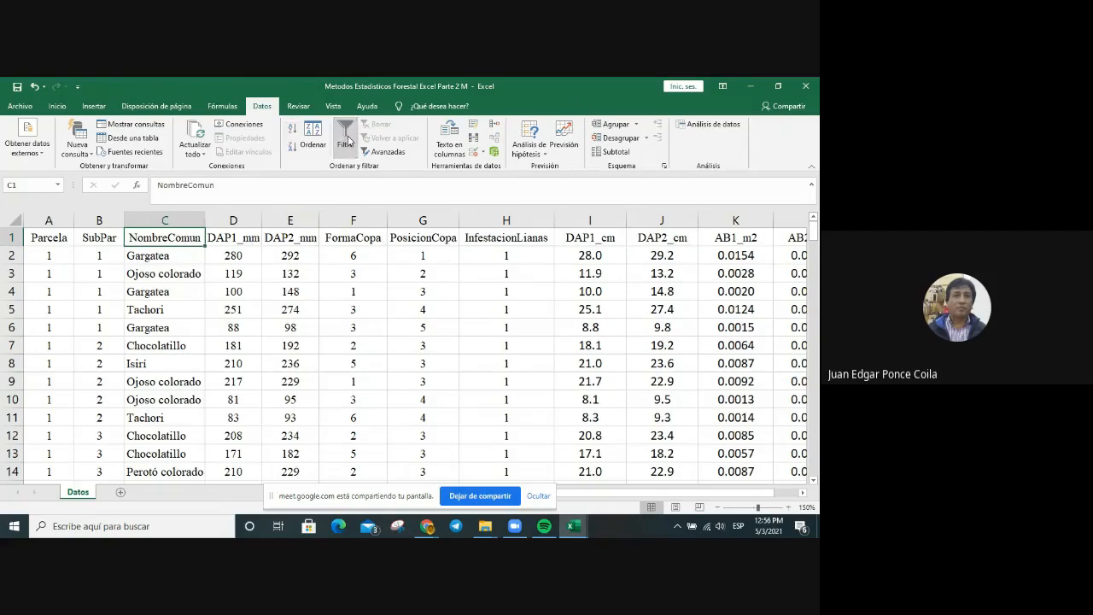
left_click(15, 90)
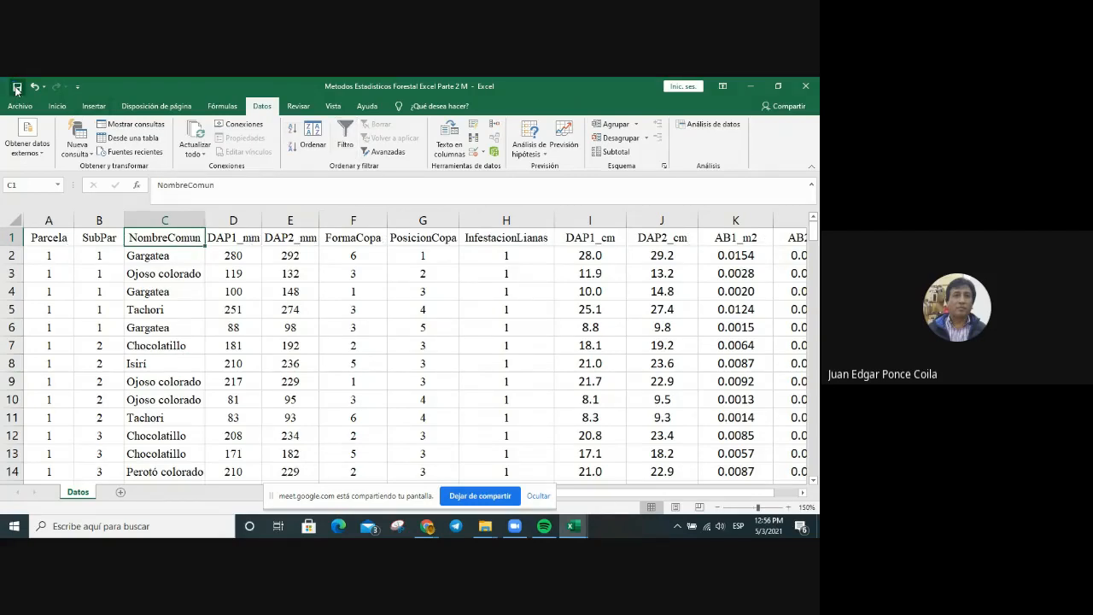
Create a pivot table from the range Datos!$A$1:$L$178 on a new worksheet.
left_click(93, 106)
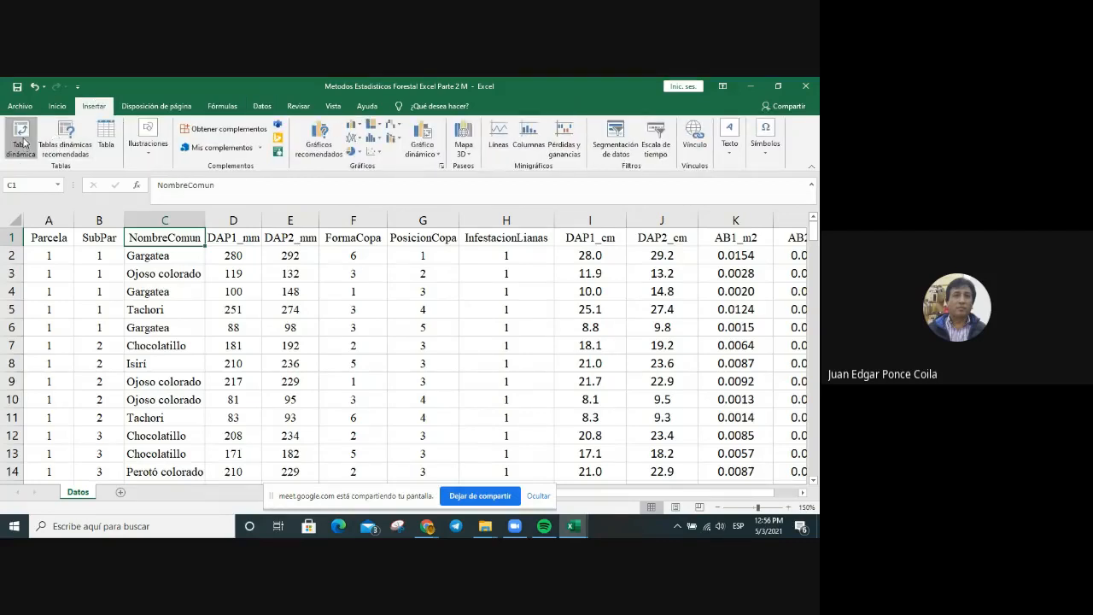
left_click(21, 137)
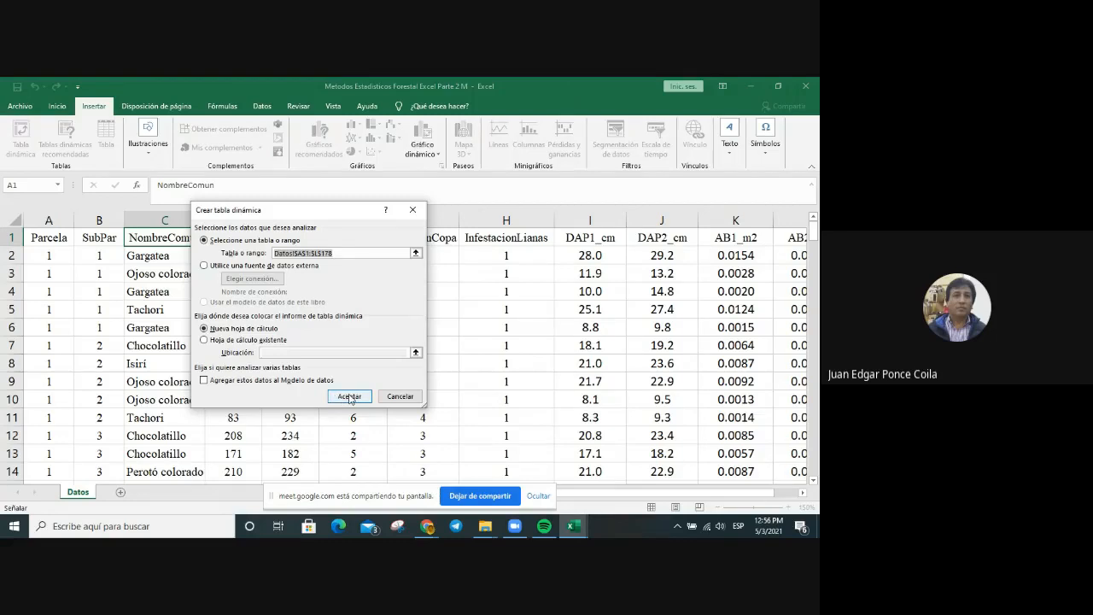
left_click(349, 398)
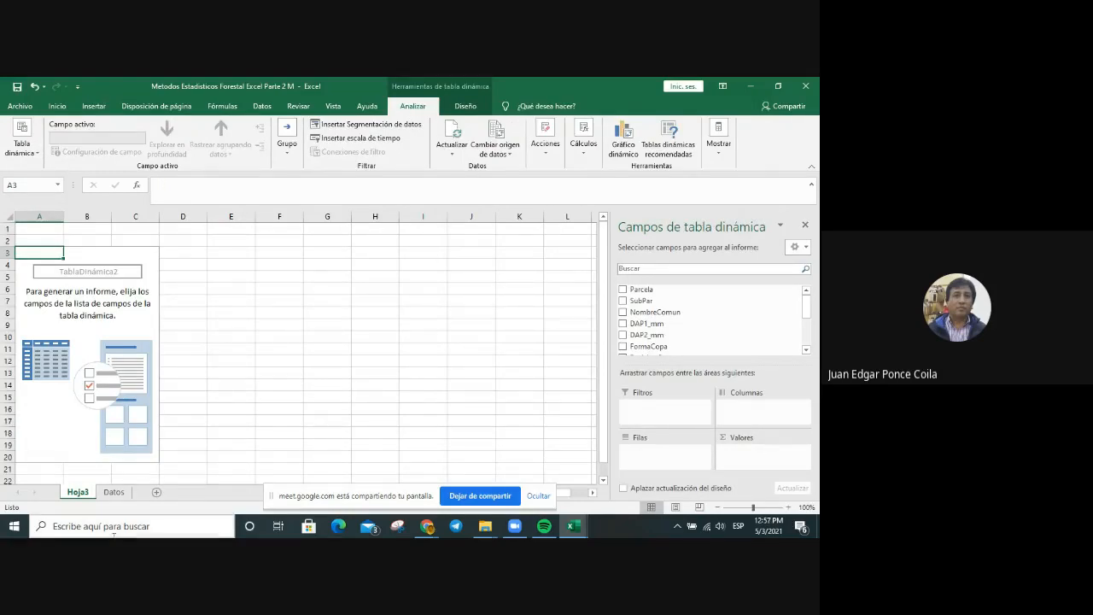
Move the new pivot table sheet after the Datos sheet and rename it TGD_1.
left_click(110, 492)
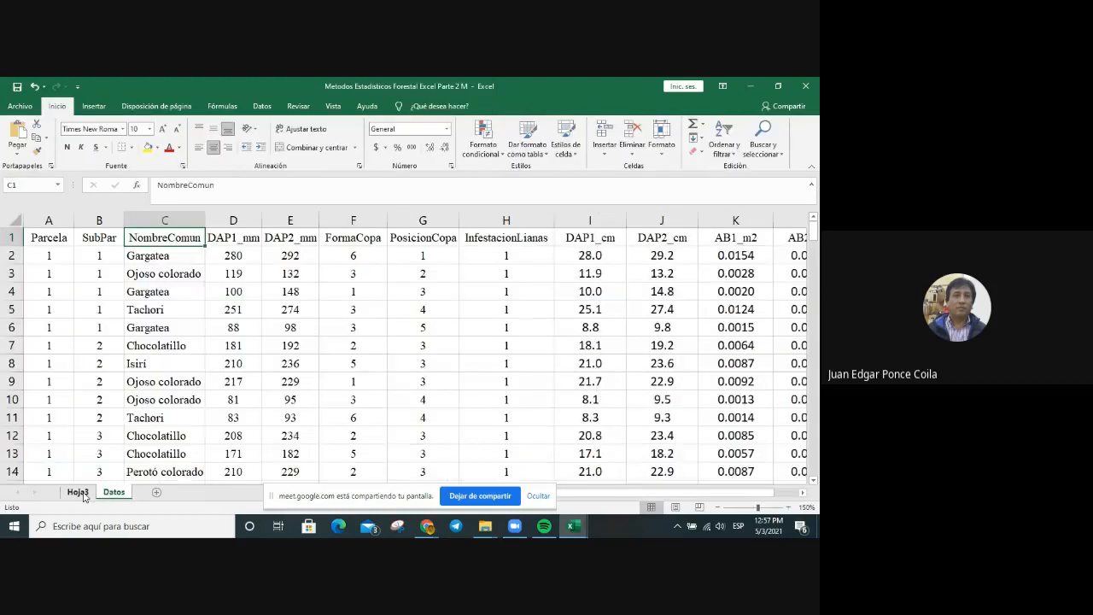
left_click(78, 493)
left_click_drag(78, 493, 157, 492)
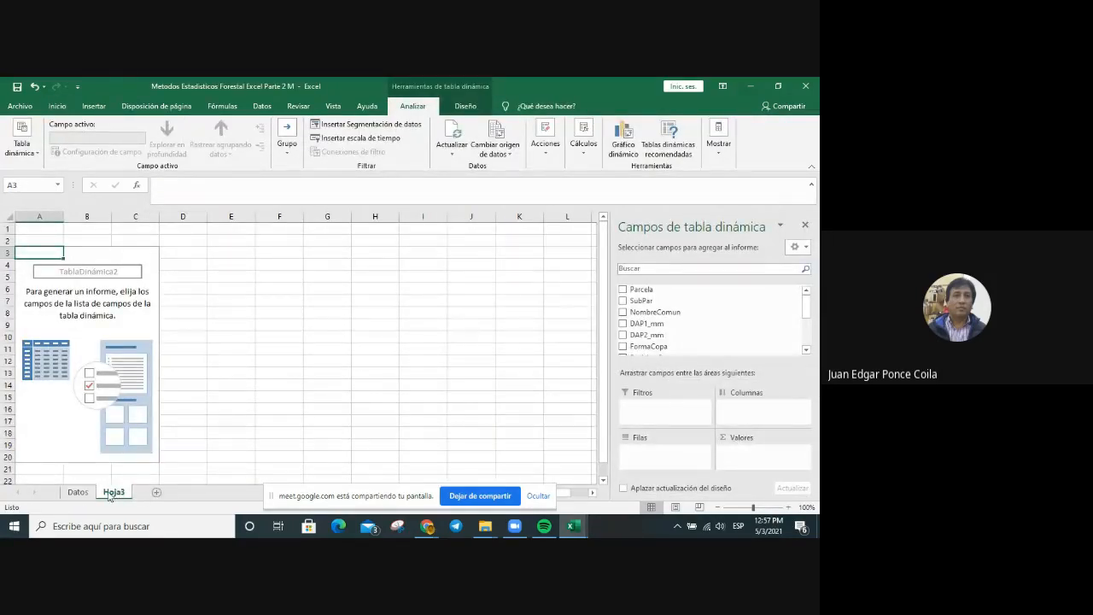
right_click(113, 492)
left_click(151, 380)
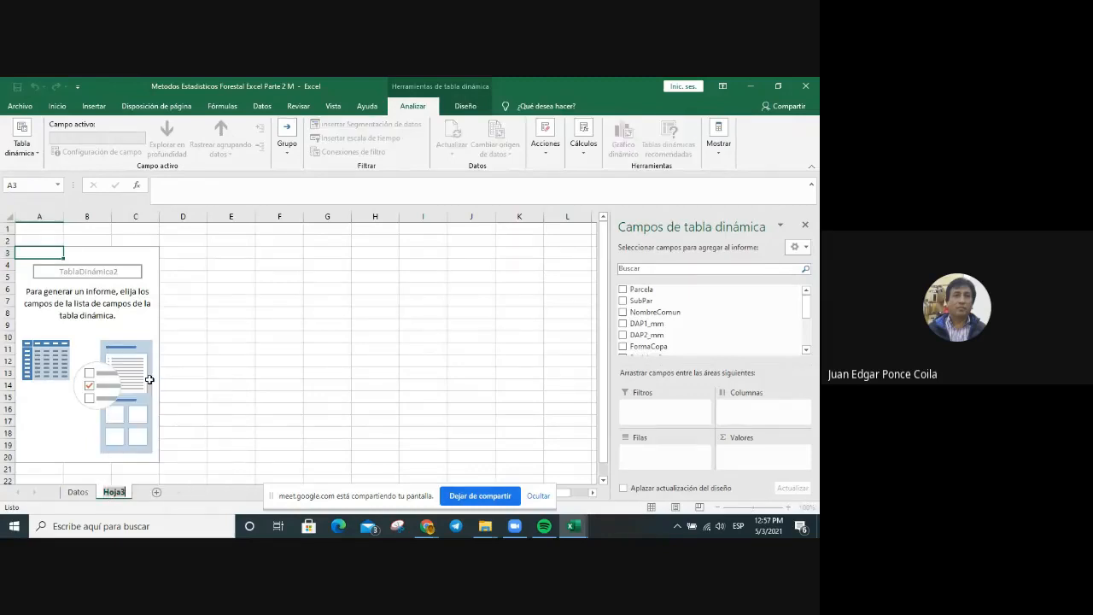
type("TGD_1")
key("Return")
Add the NombreComun field to the empty pivot table as row labels.
left_click(481, 335)
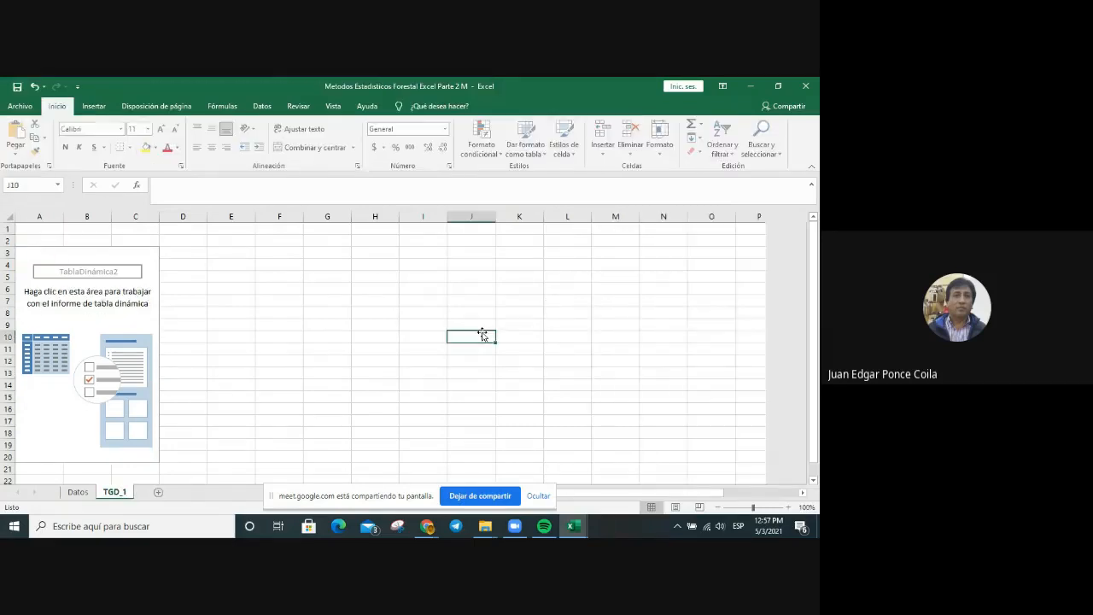
left_click(126, 256)
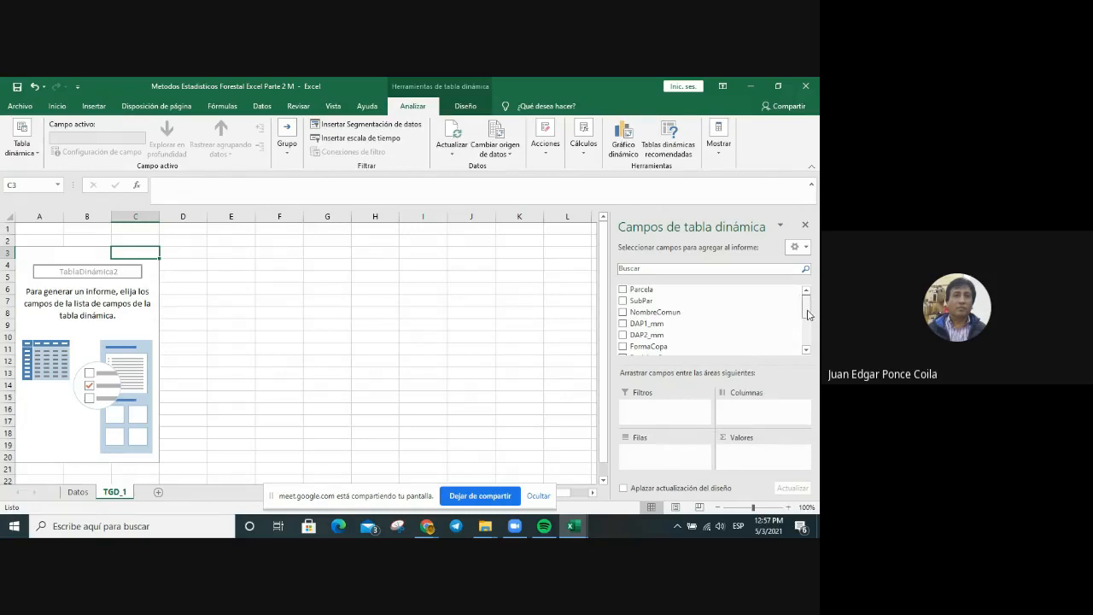
right_click(727, 320)
left_click(728, 342)
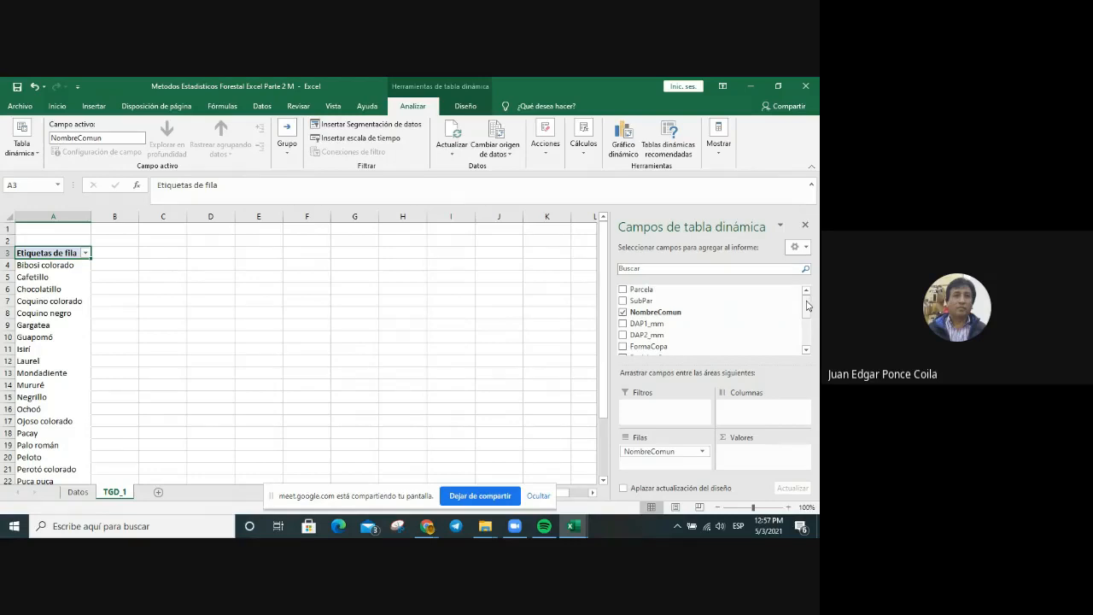
Review the species row labels in the pivot table and the label and value filter options available for NombreComun.
mouse_move(809, 306)
left_mouse_down()
mouse_move(808, 318)
mouse_move(808, 303)
left_mouse_up()
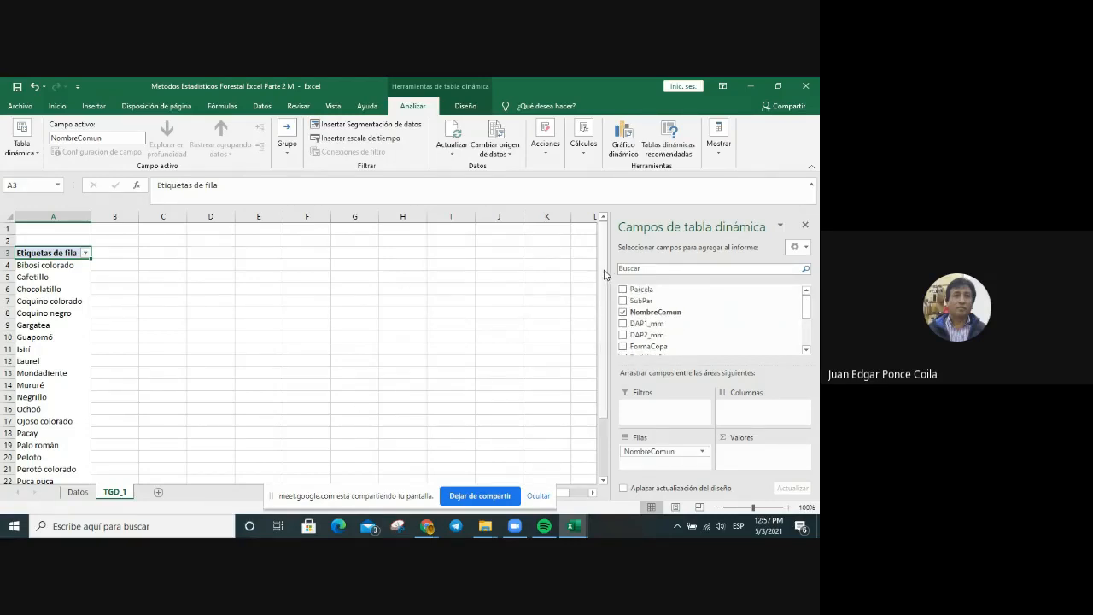
left_click_drag(603, 274, 607, 363)
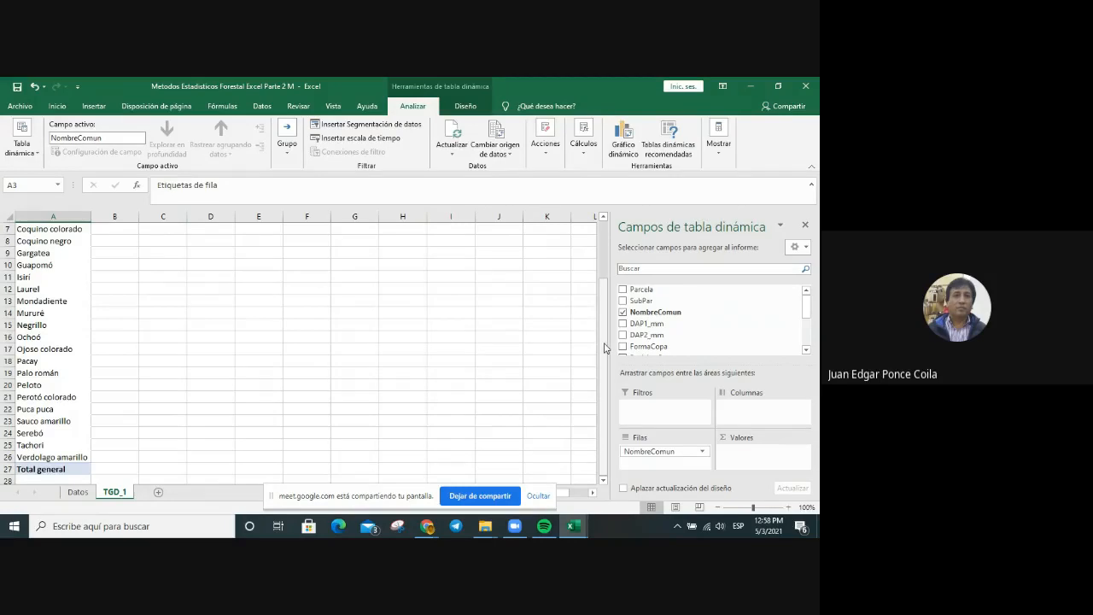
left_click_drag(604, 347, 601, 280)
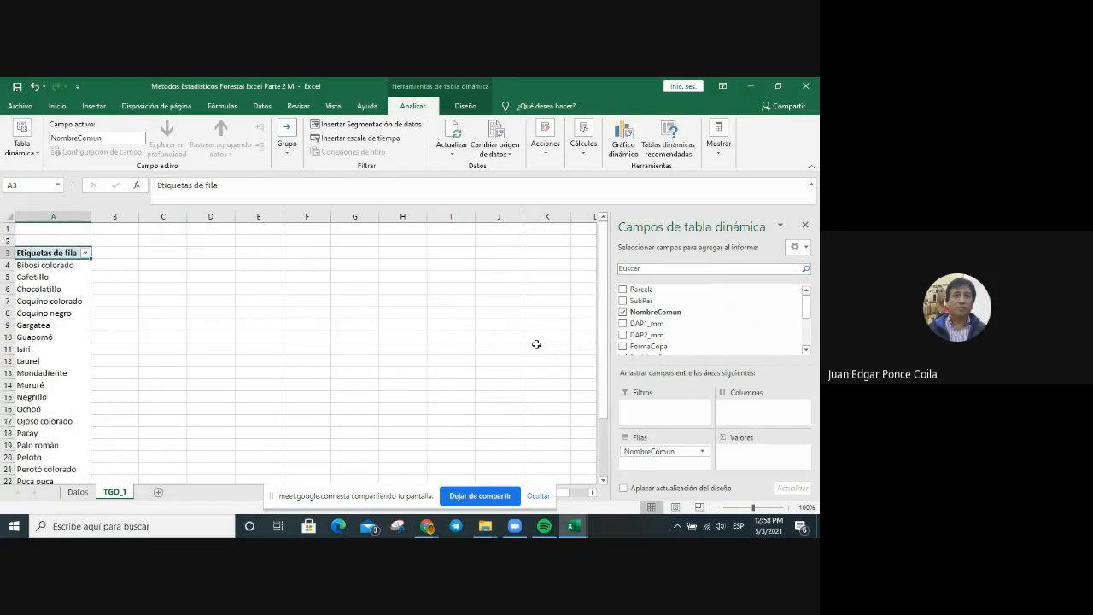
left_click(86, 254)
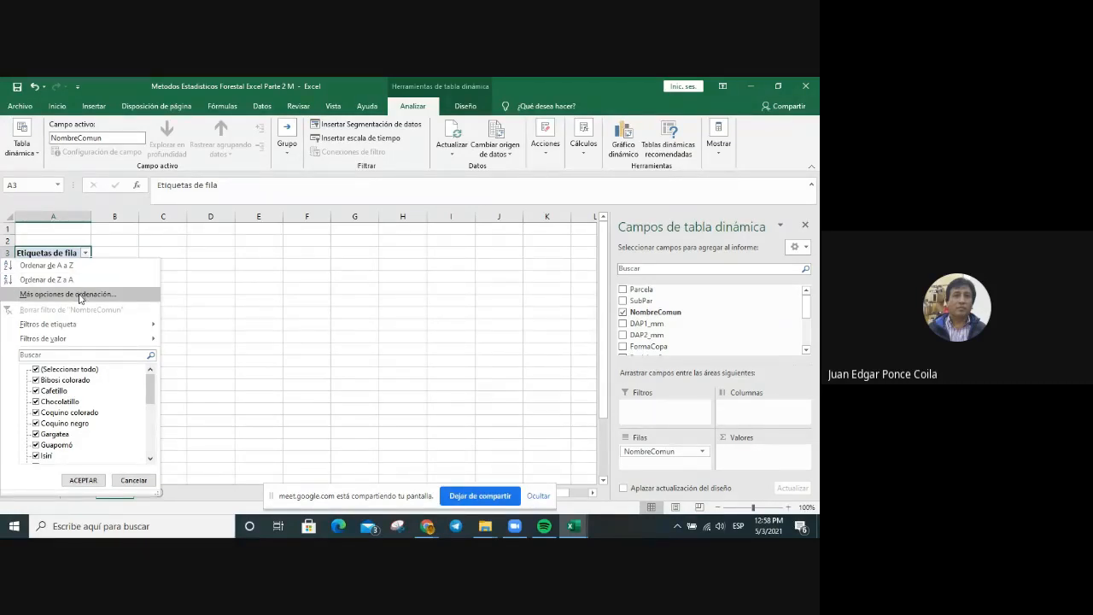
mouse_move(94, 329)
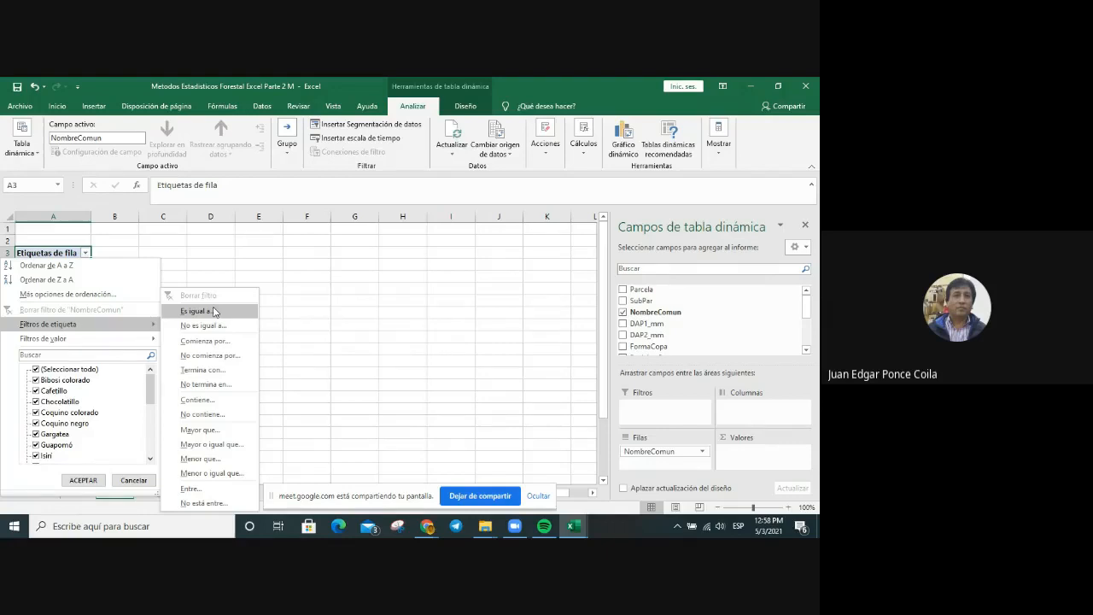
mouse_move(130, 345)
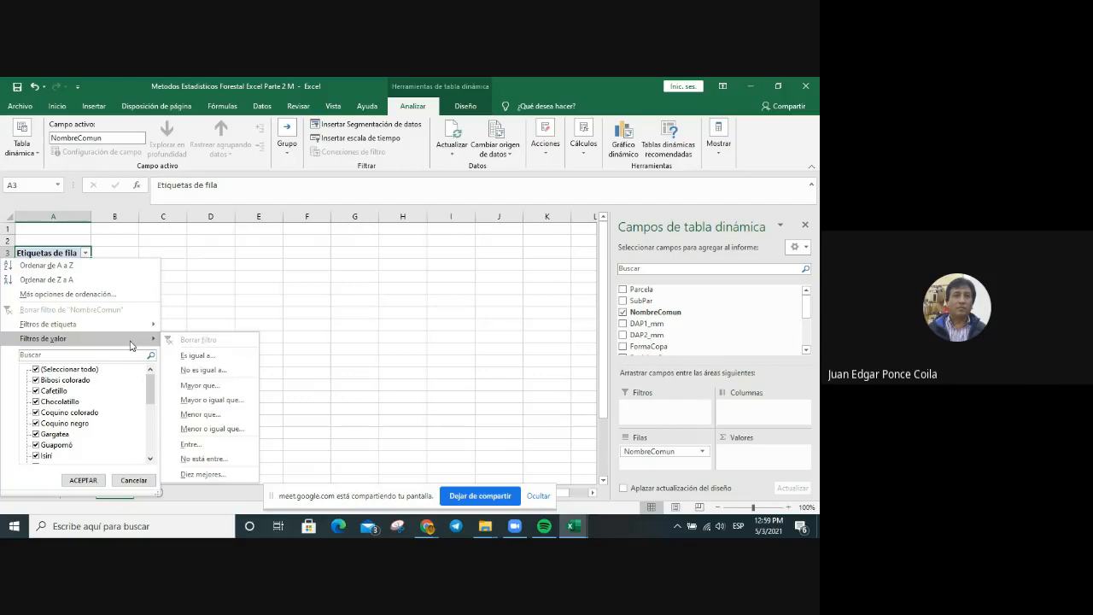
left_click(430, 342)
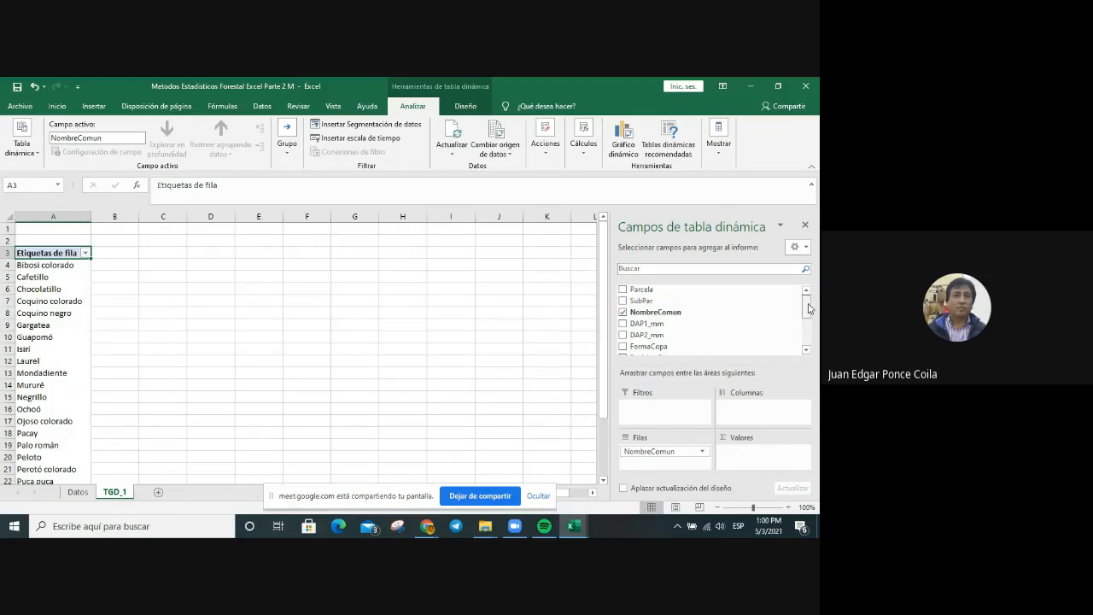
Add the DAP1_cm field to the pivot table's values.
left_click_drag(807, 307, 809, 329)
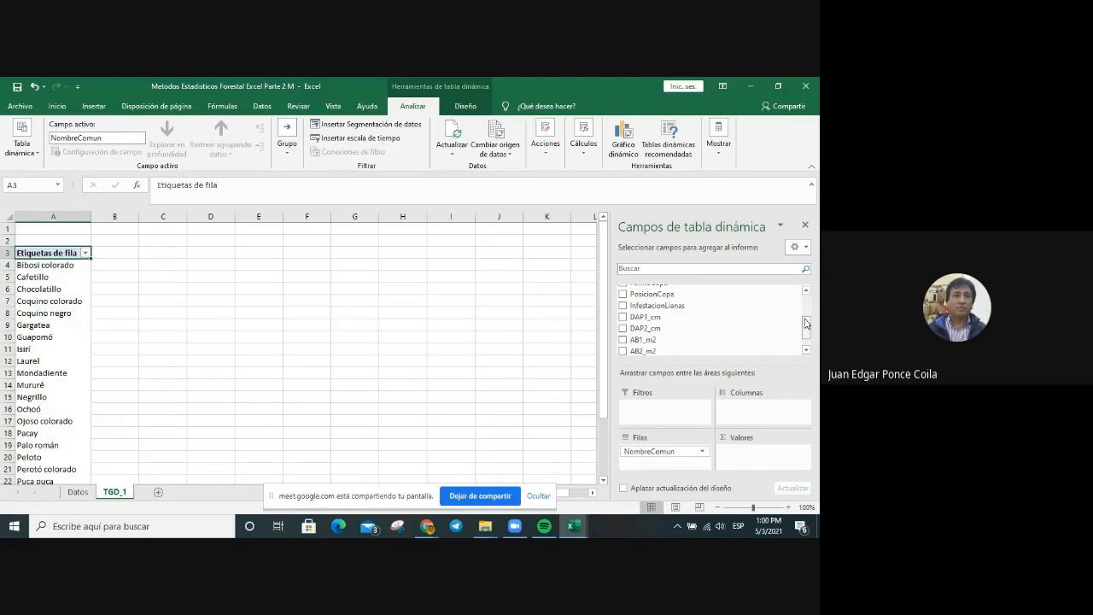
left_click_drag(805, 319, 805, 320)
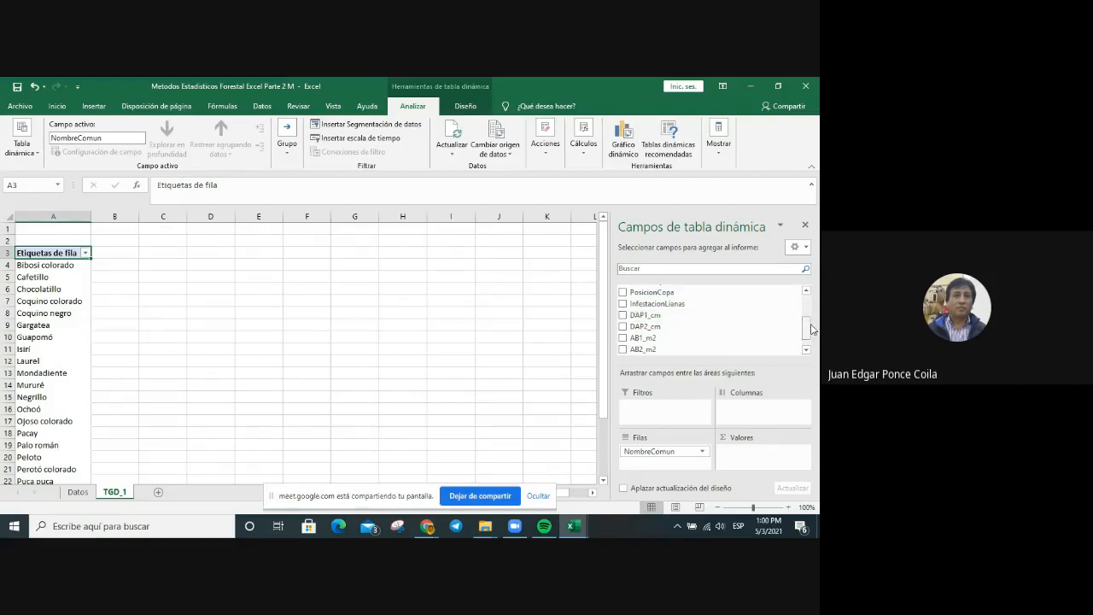
mouse_move(809, 325)
left_mouse_down()
mouse_move(808, 314)
mouse_move(808, 333)
left_mouse_up()
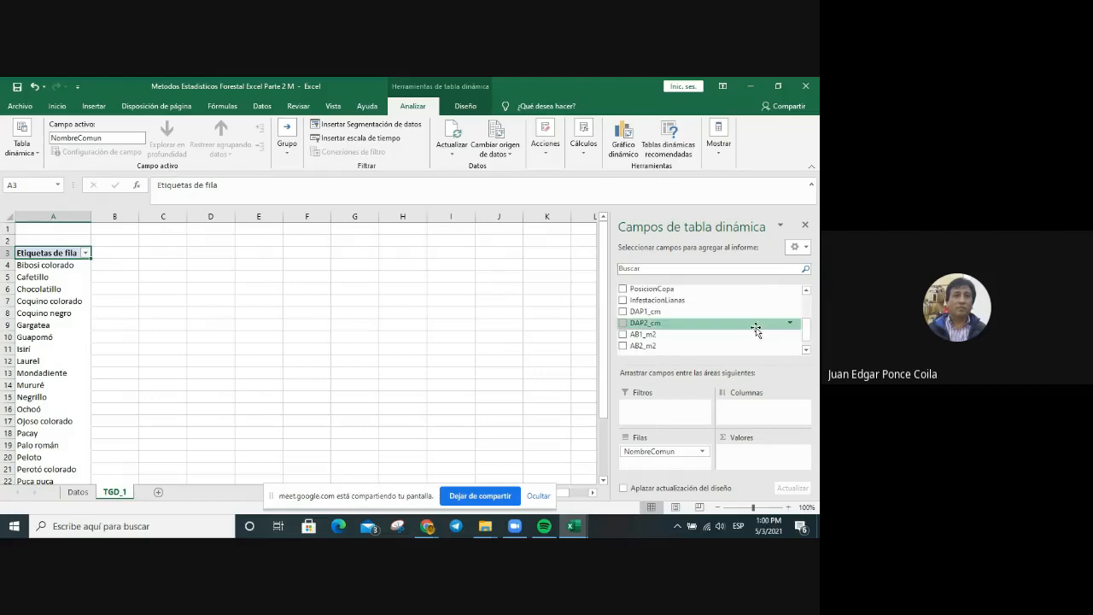
left_click(625, 313)
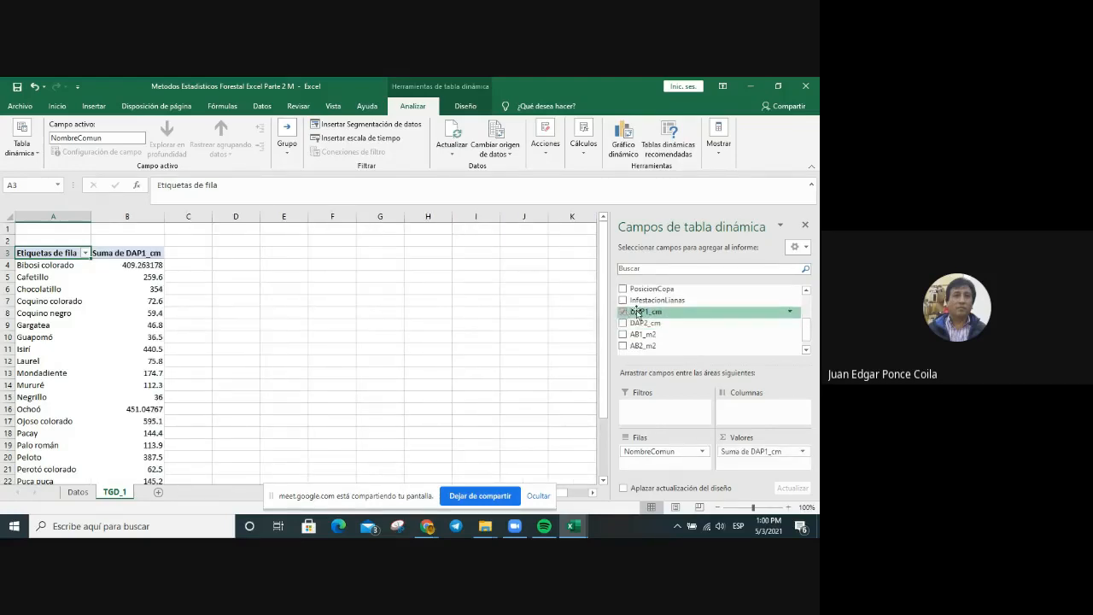
Summarise the DAP1_cm value field by Promedio and format it as Número with 2 decimal places.
left_click(802, 452)
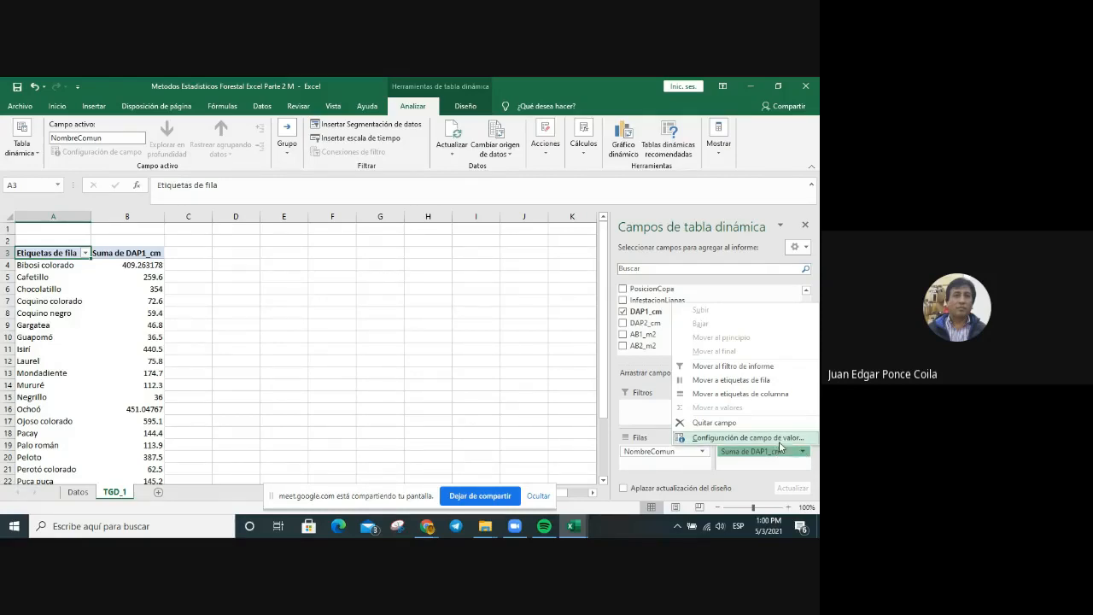
left_click(779, 438)
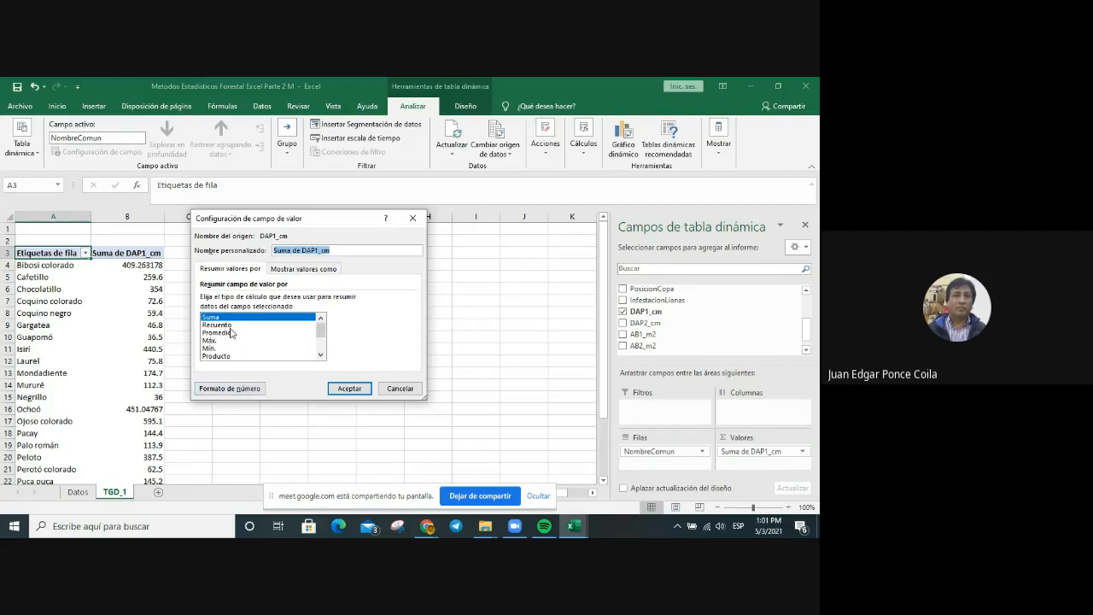
left_click(228, 340)
left_click(228, 333)
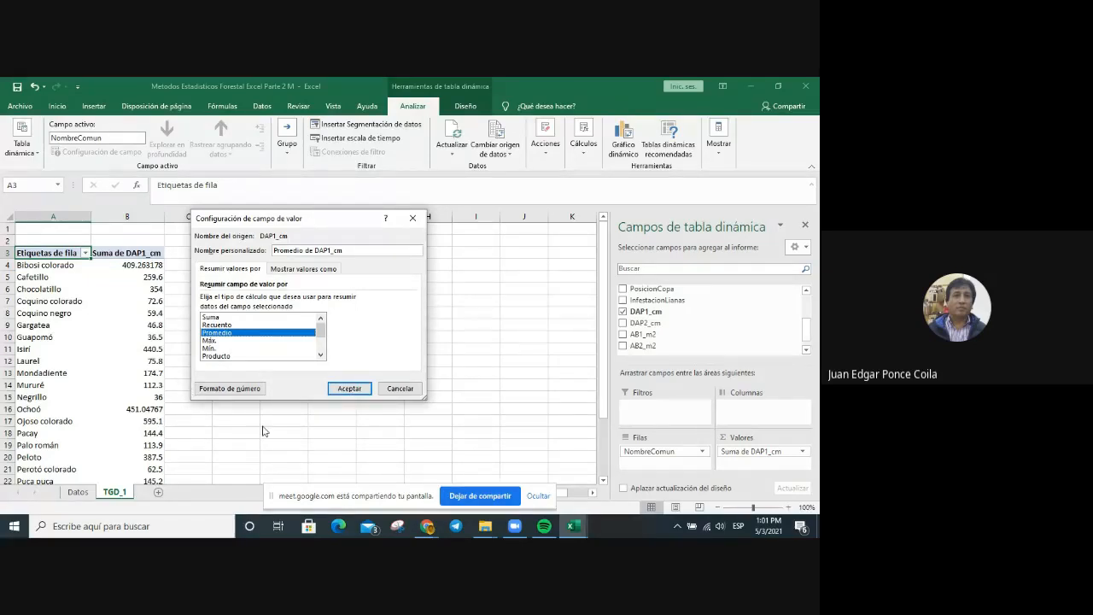
left_click(237, 391)
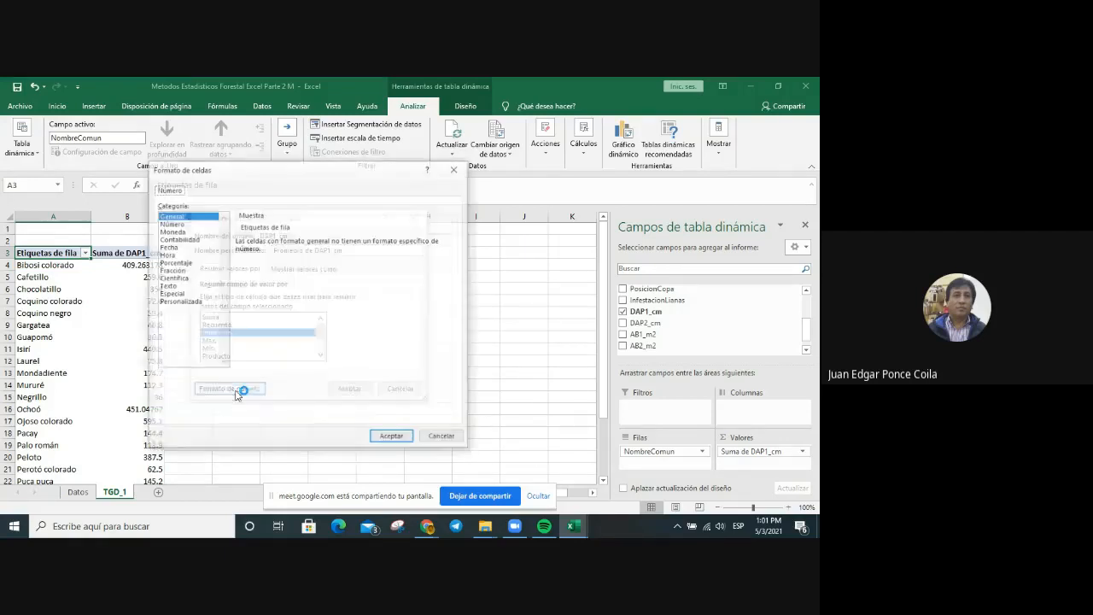
left_click(186, 224)
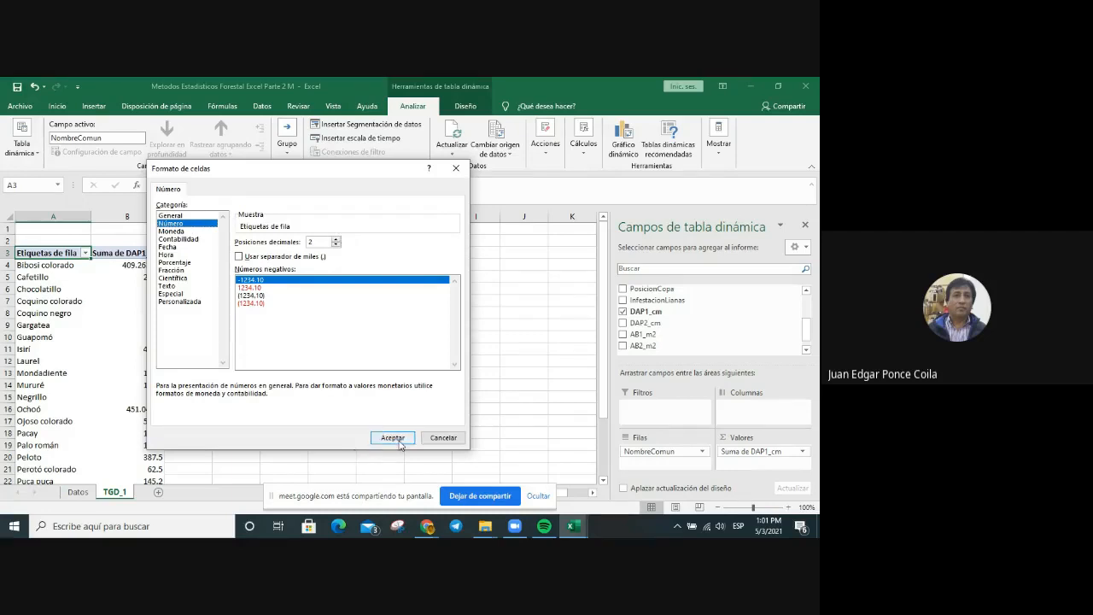
left_click(392, 437)
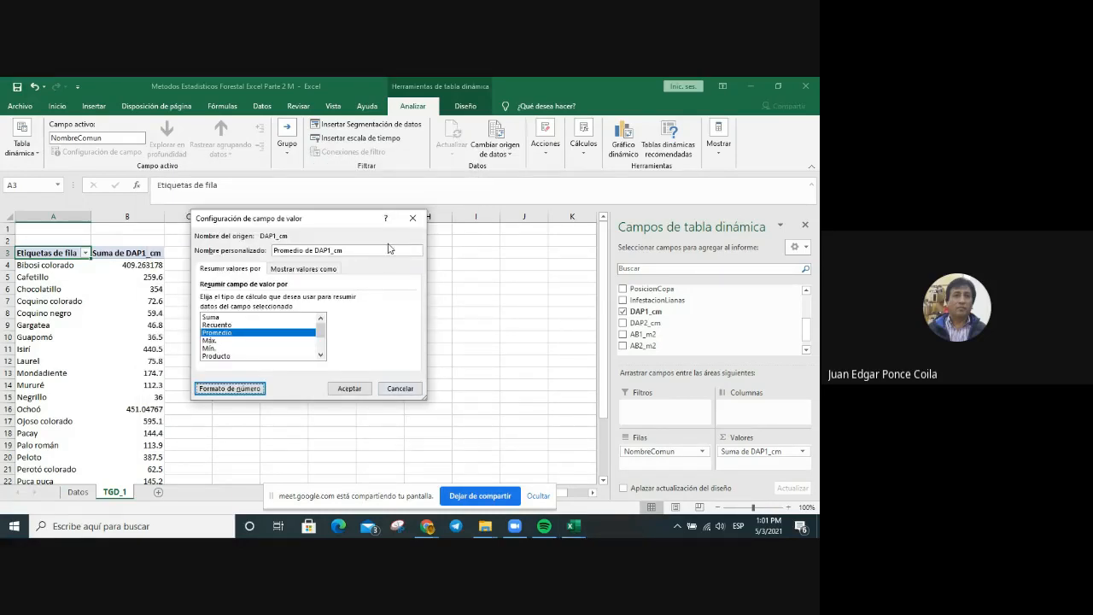
left_click(350, 389)
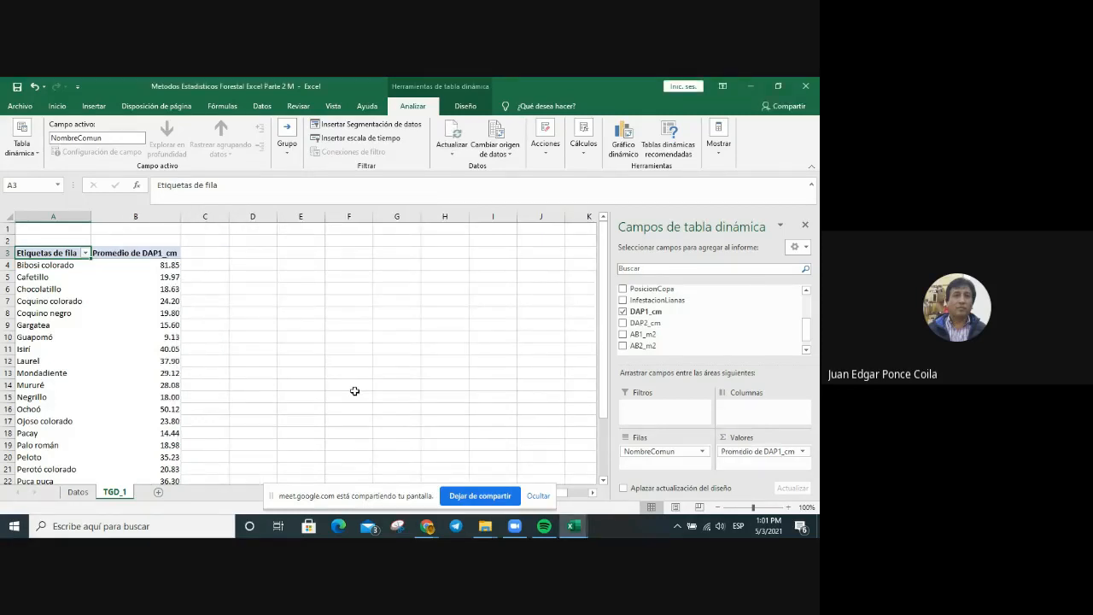
Examine the average DAP1_cm of each species and the overall average in the Total general row.
left_click(138, 266)
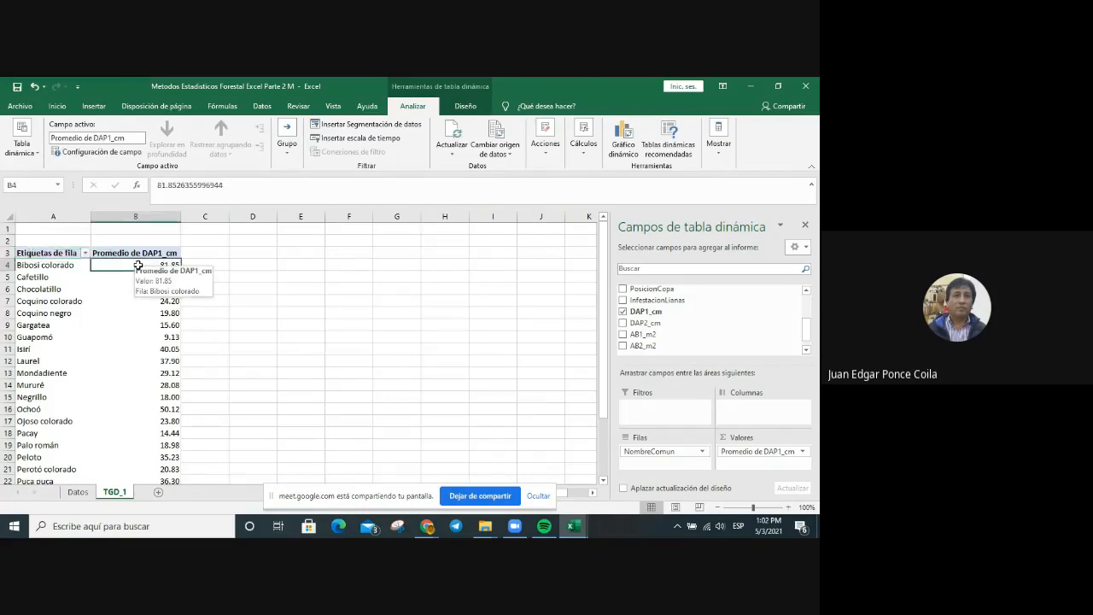
left_click(162, 313)
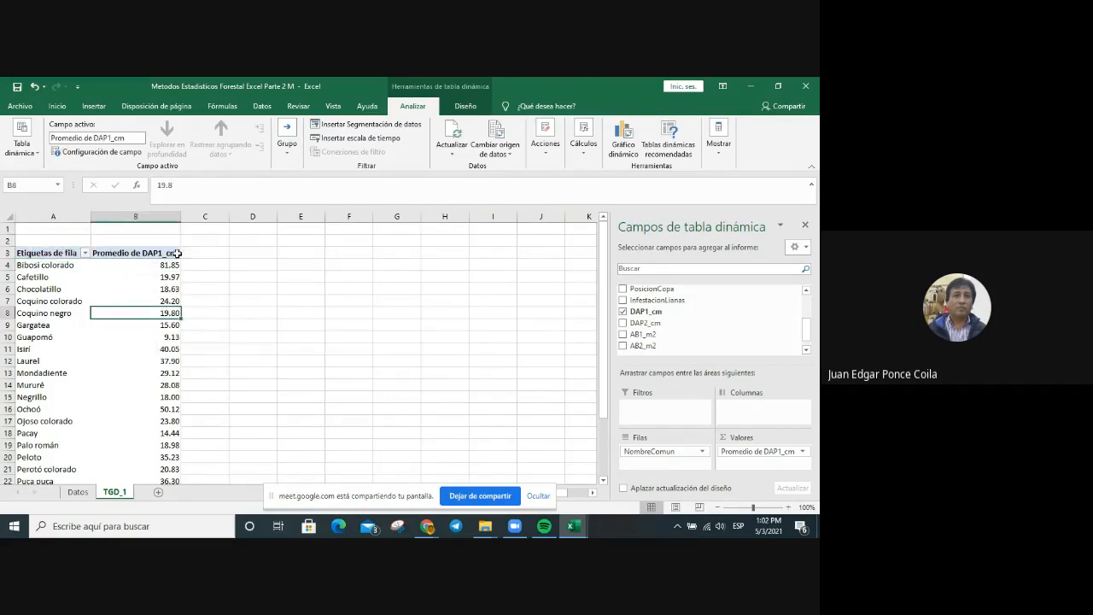
left_click(139, 266)
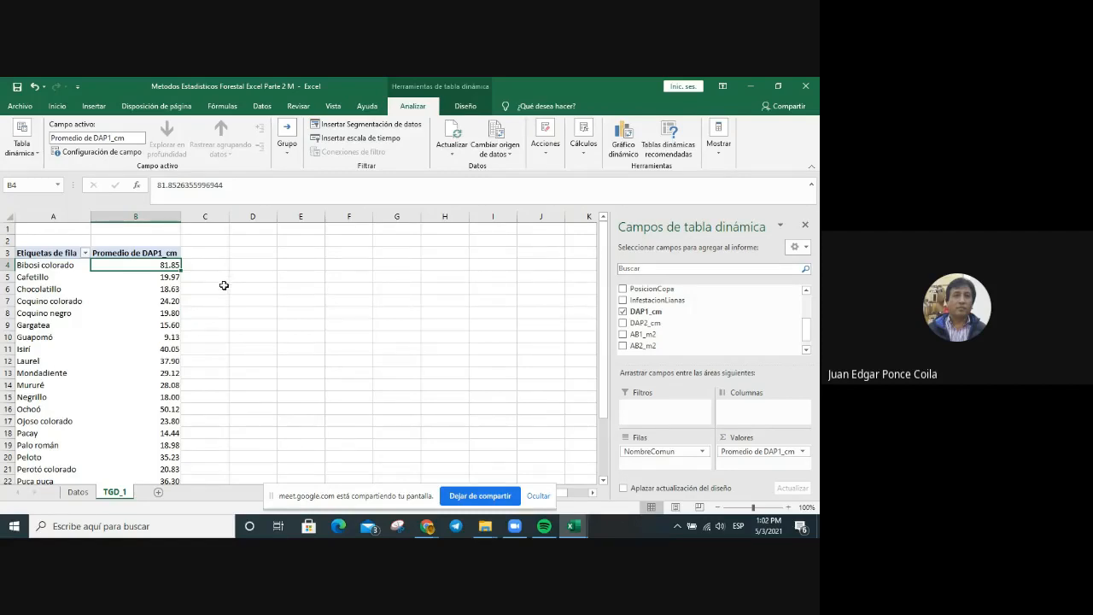
left_click(166, 275)
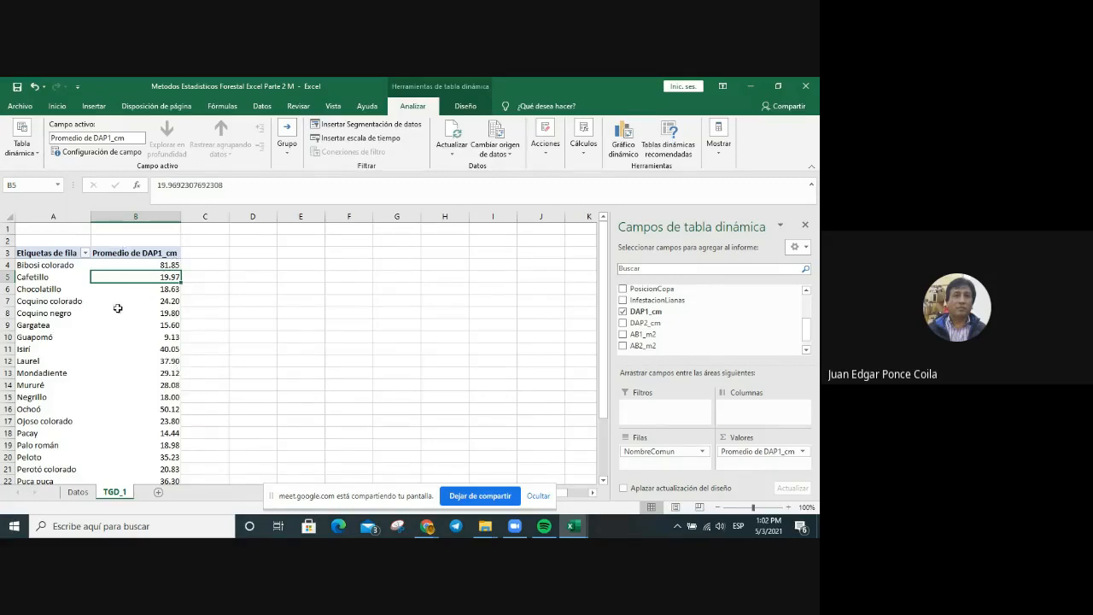
scroll(338, 355, "down", 4)
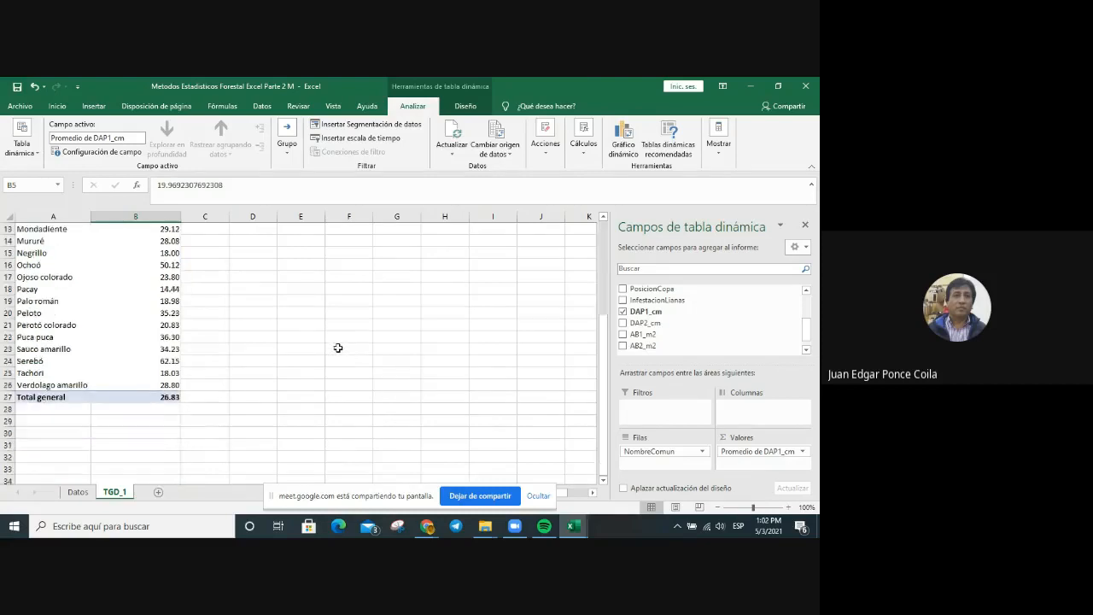
scroll(338, 347, "up", 4)
scroll(338, 349, "down", 3)
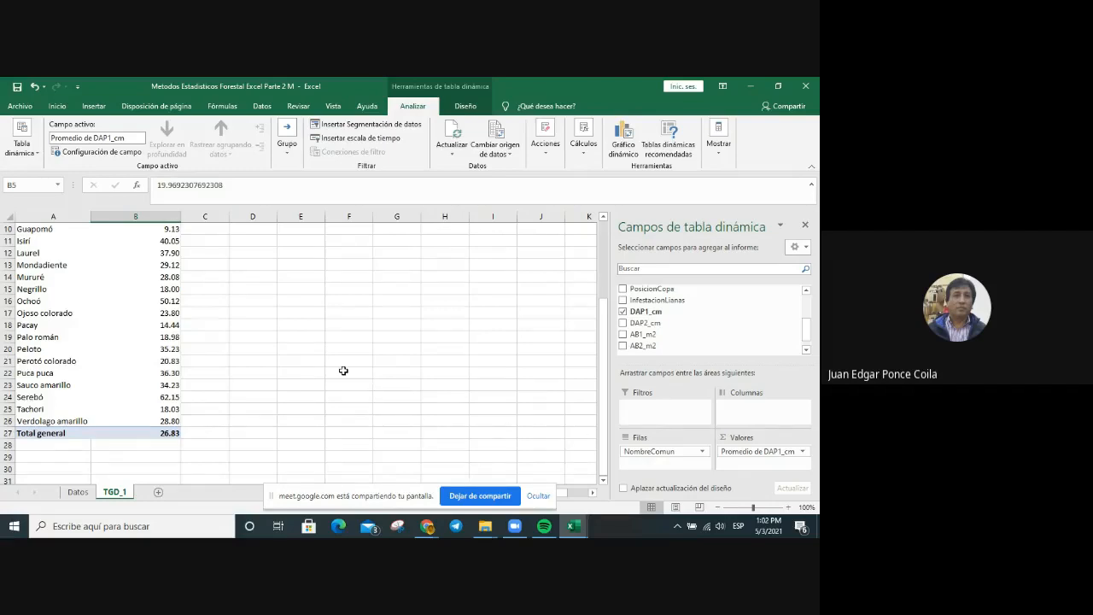
scroll(343, 370, "up", 3)
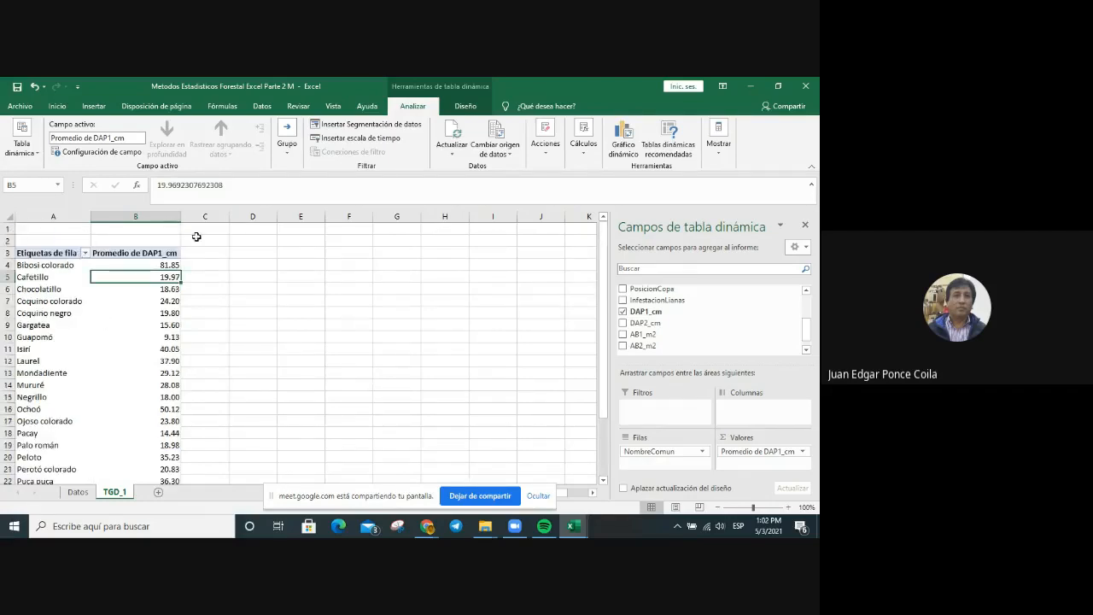
left_click(159, 254)
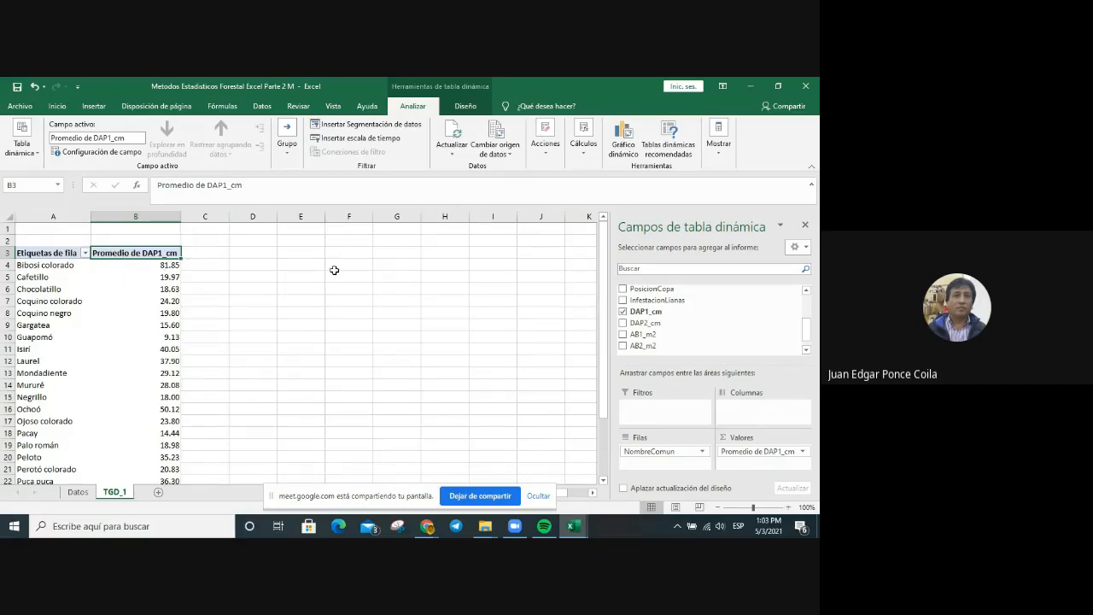
scroll(334, 271, "down", 1)
scroll(334, 271, "up", 1)
Change the DAP1_cm value field's summary calculation to Mín. and look over the minimum diameters per species.
left_click(802, 452)
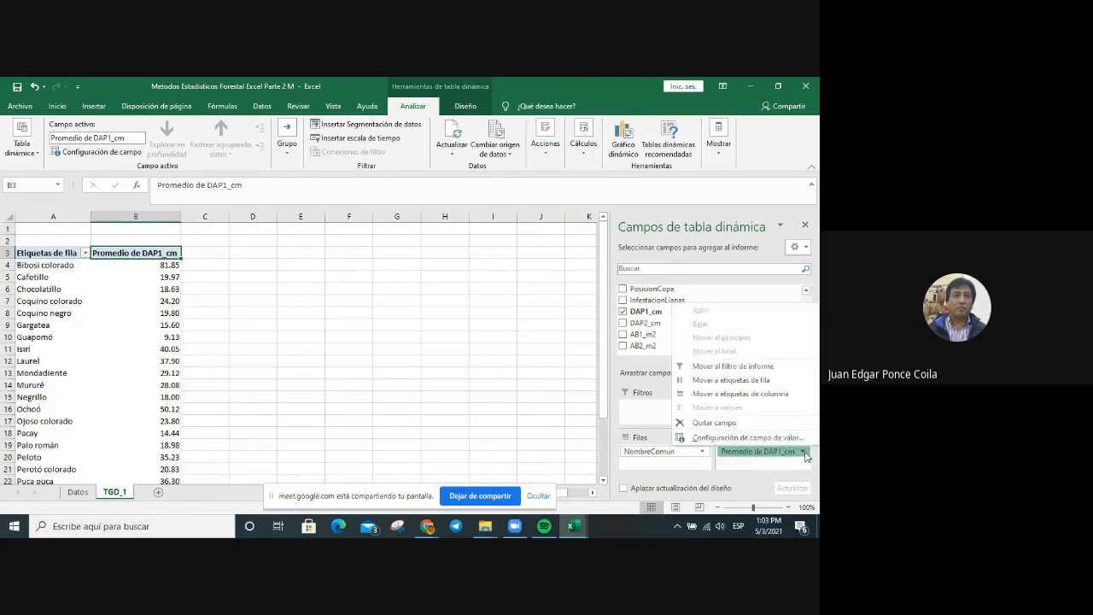
left_click(760, 438)
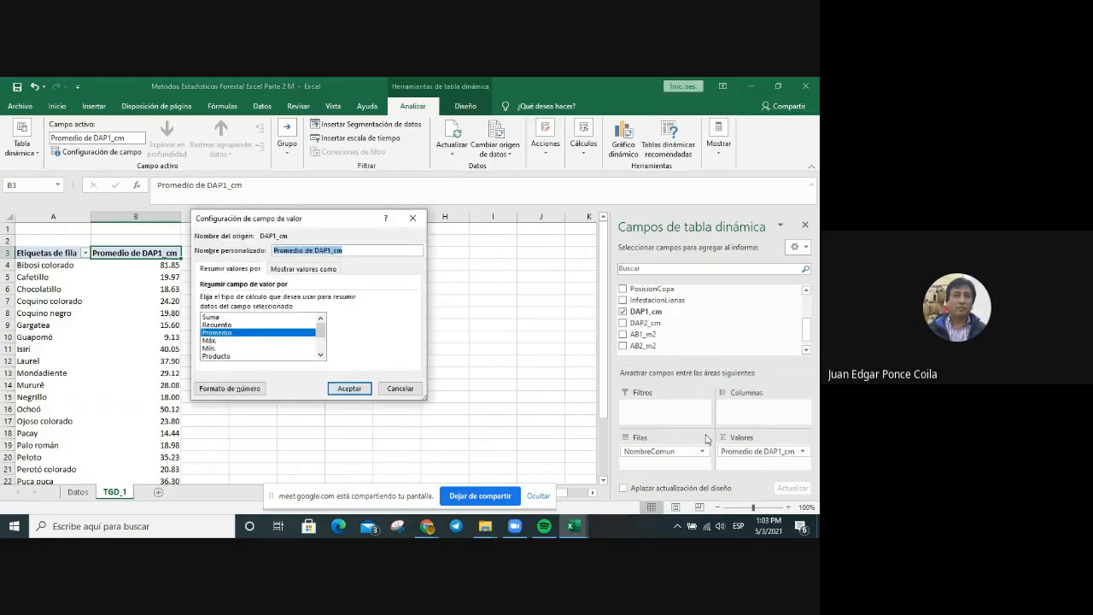
left_click(210, 348)
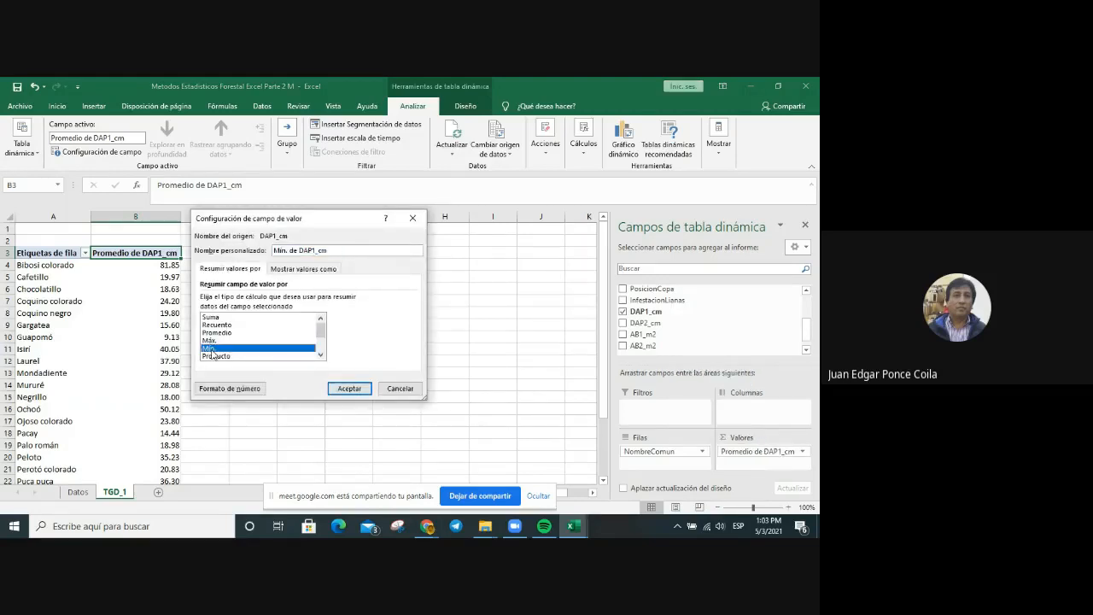
left_click(359, 389)
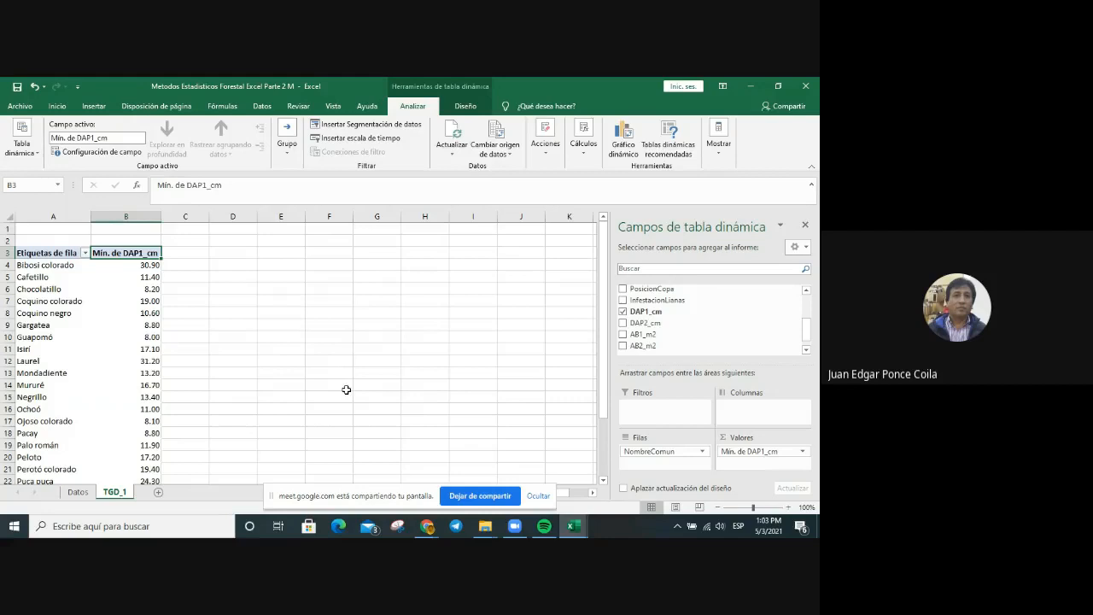
scroll(289, 387, "down", 3)
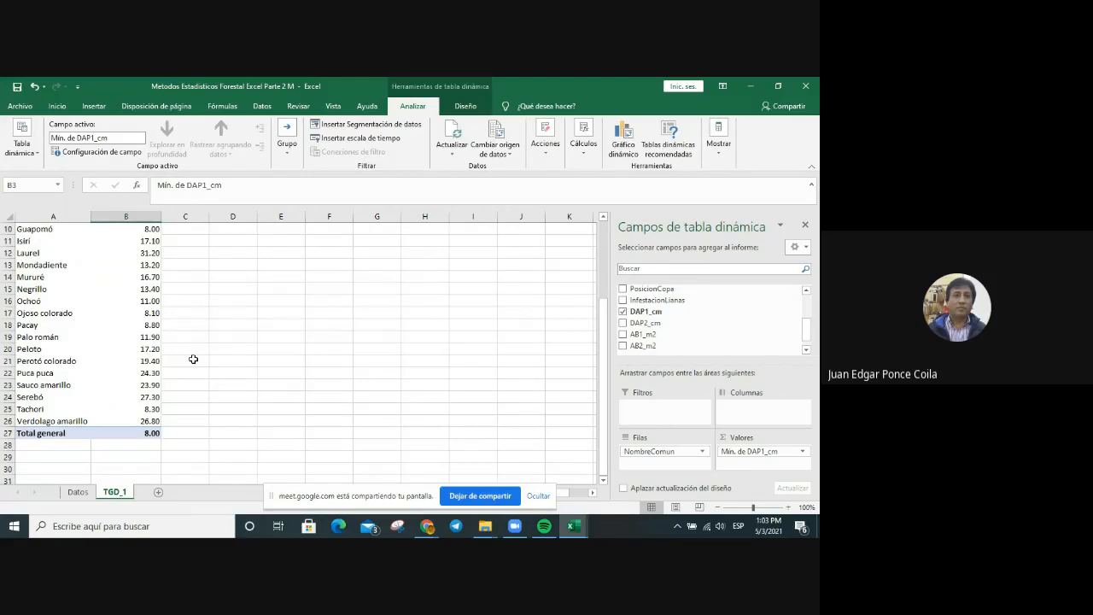
scroll(193, 359, "up", 3)
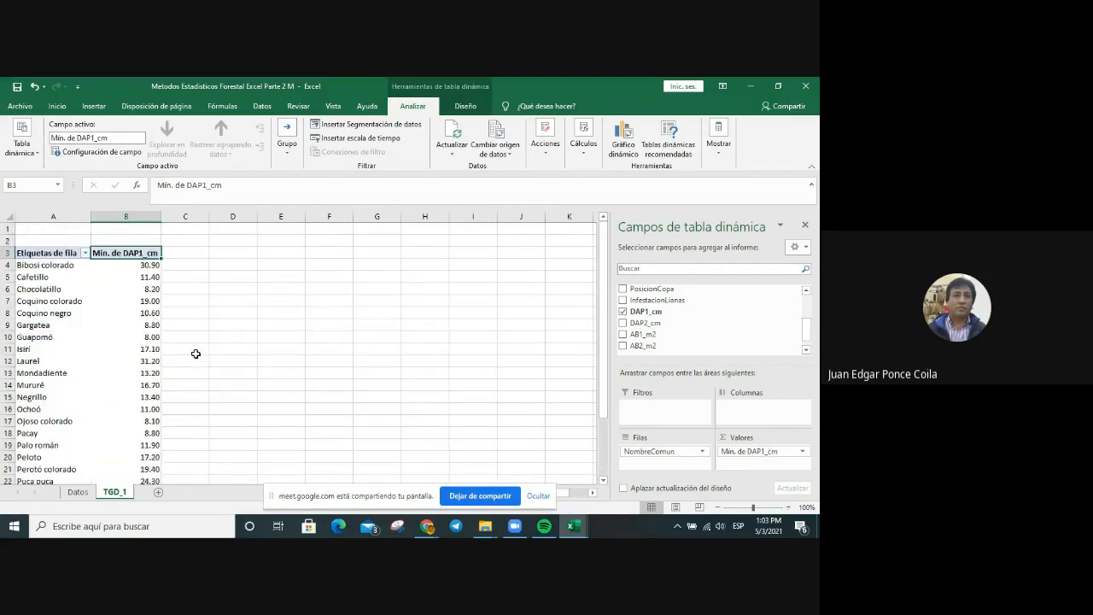
scroll(193, 360, "down", 2)
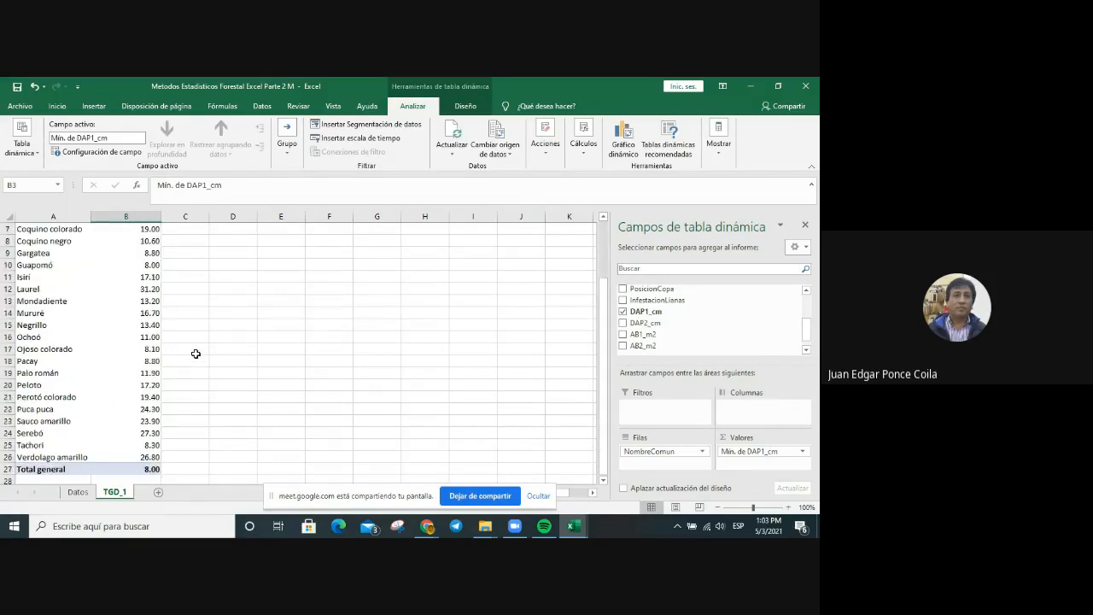
Change the DAP1_cm value field's summary calculation to Máx. and look over the maximum diameters per species.
left_click(802, 451)
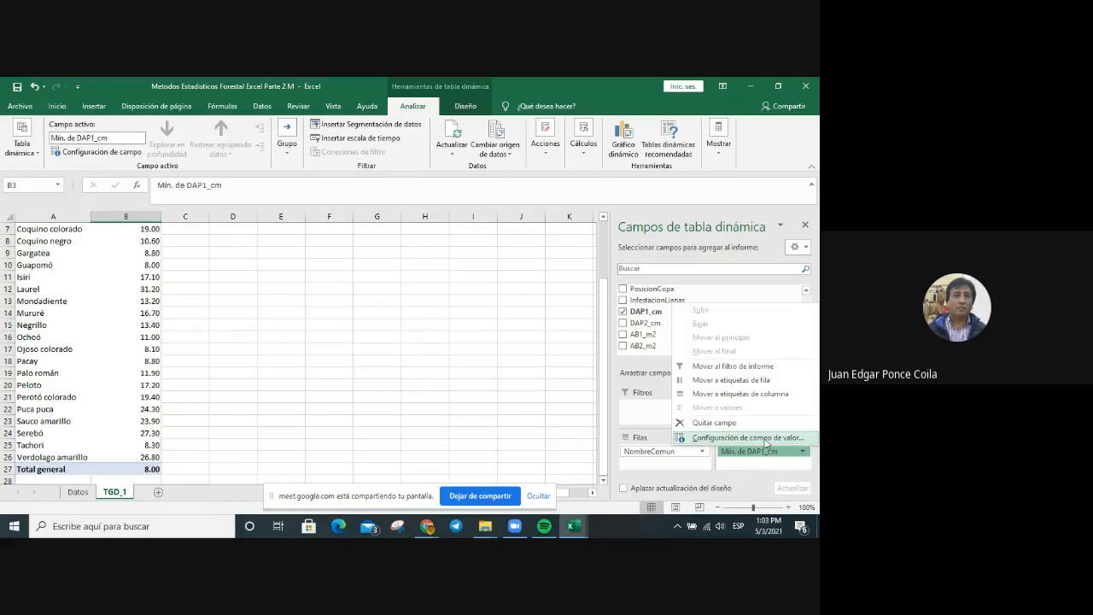
left_click(748, 437)
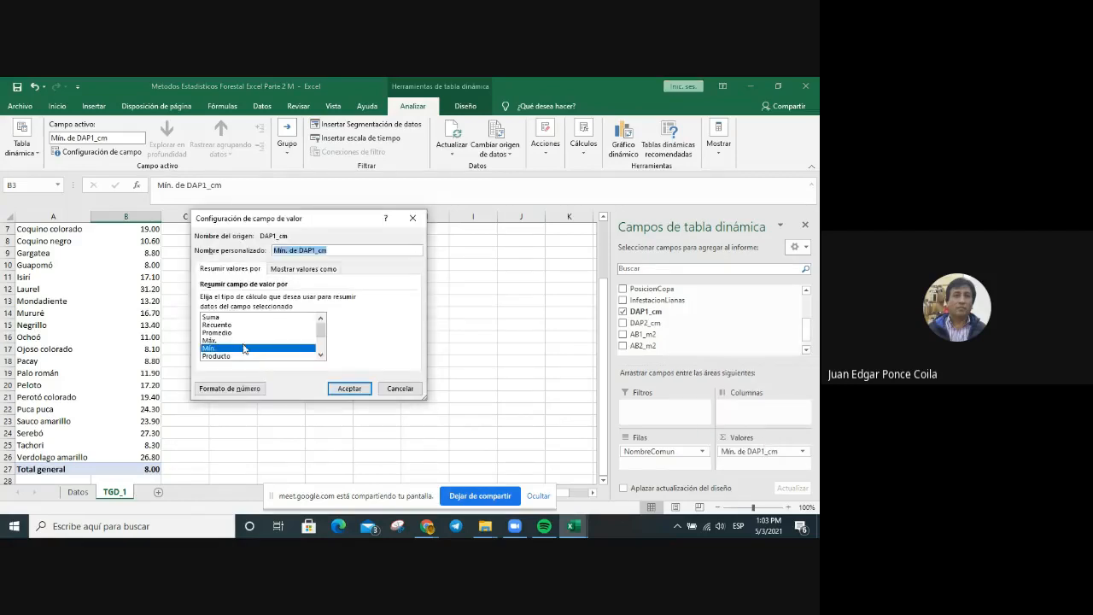
left_click(226, 341)
left_click(347, 387)
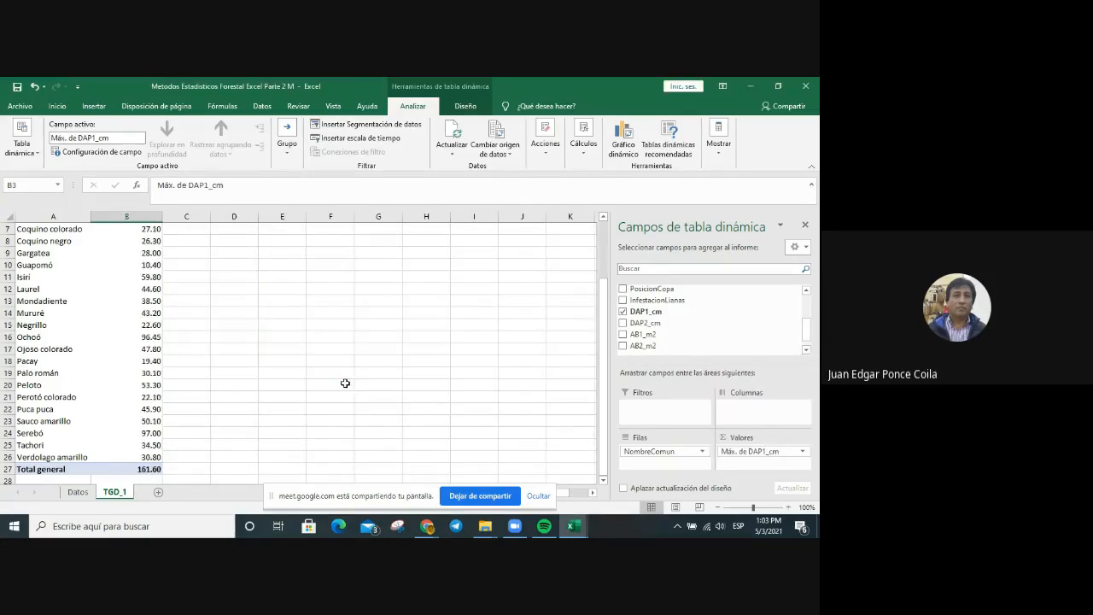
scroll(135, 319, "up", 2)
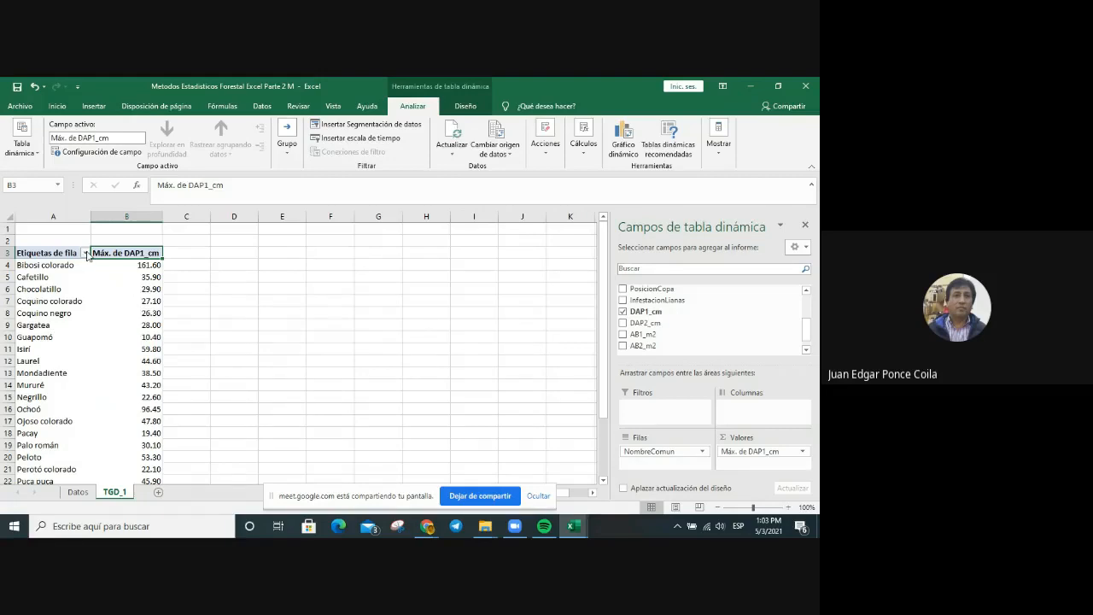
left_click(127, 266)
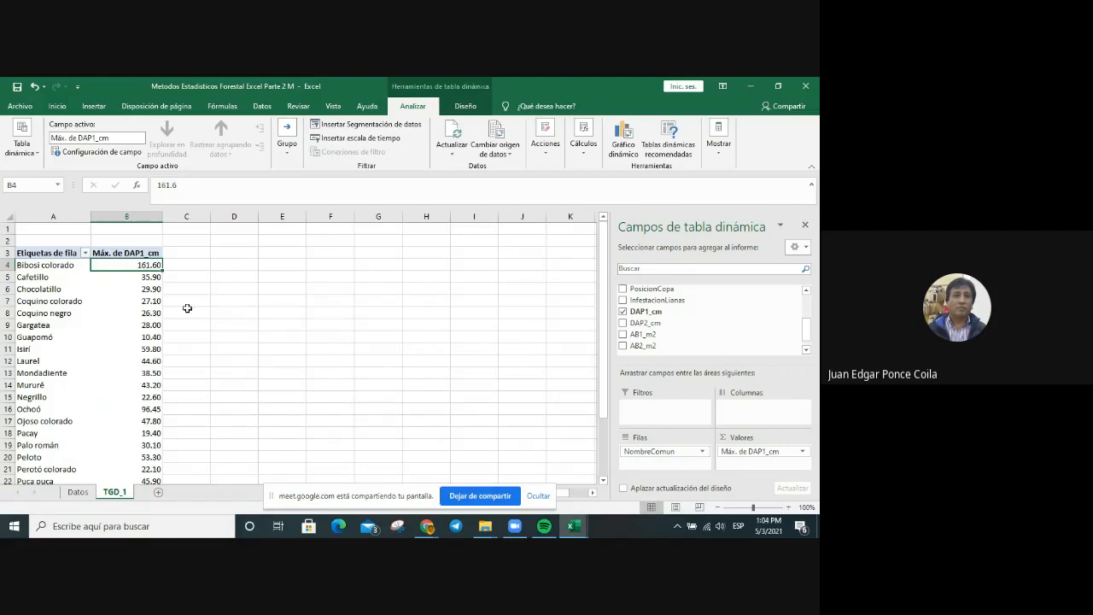
mouse_move(124, 318)
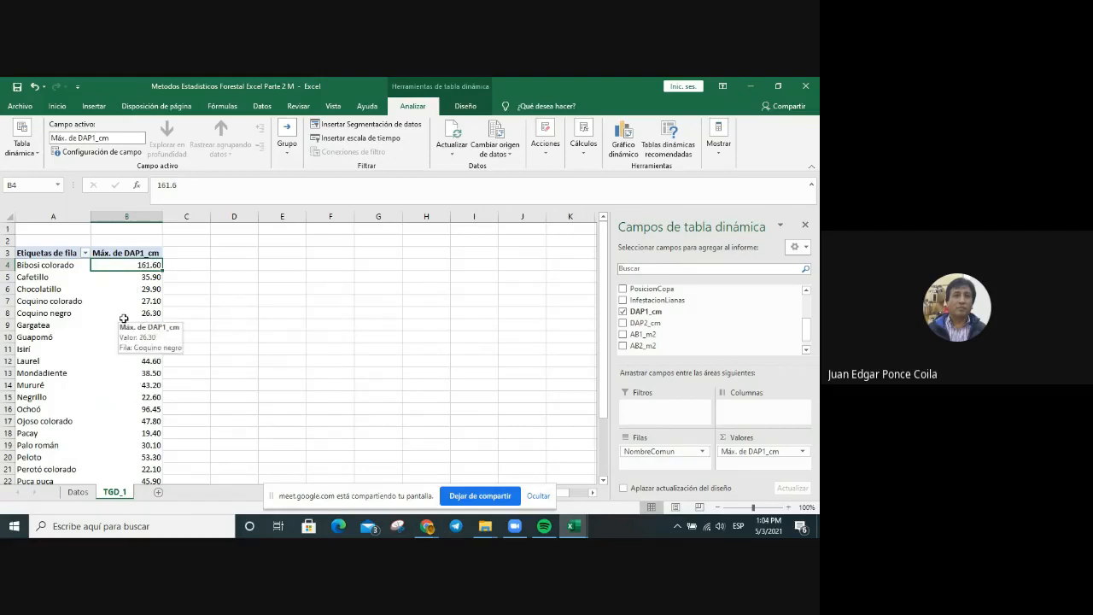
mouse_move(150, 301)
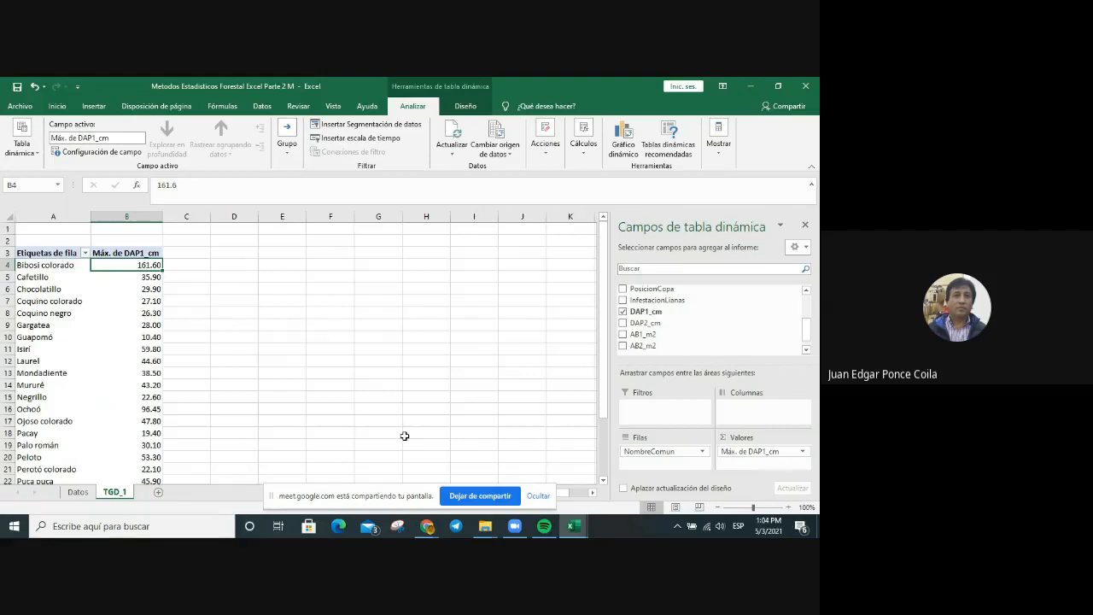
Look through the summary calculations offered for the DAP1_cm value field, including the standard deviation and variance options.
left_click(802, 450)
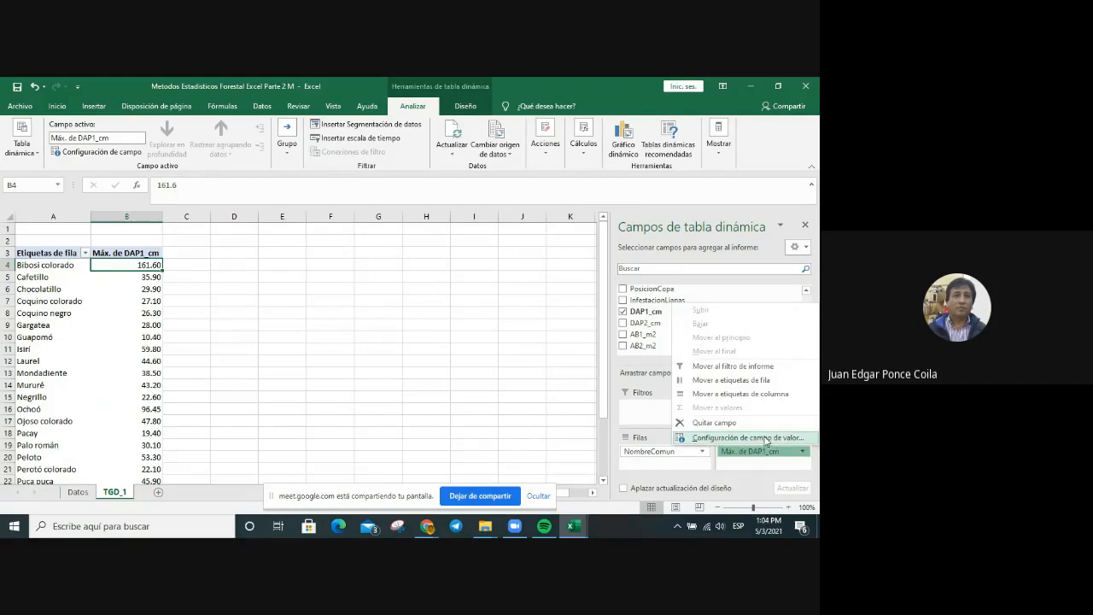
left_click(766, 438)
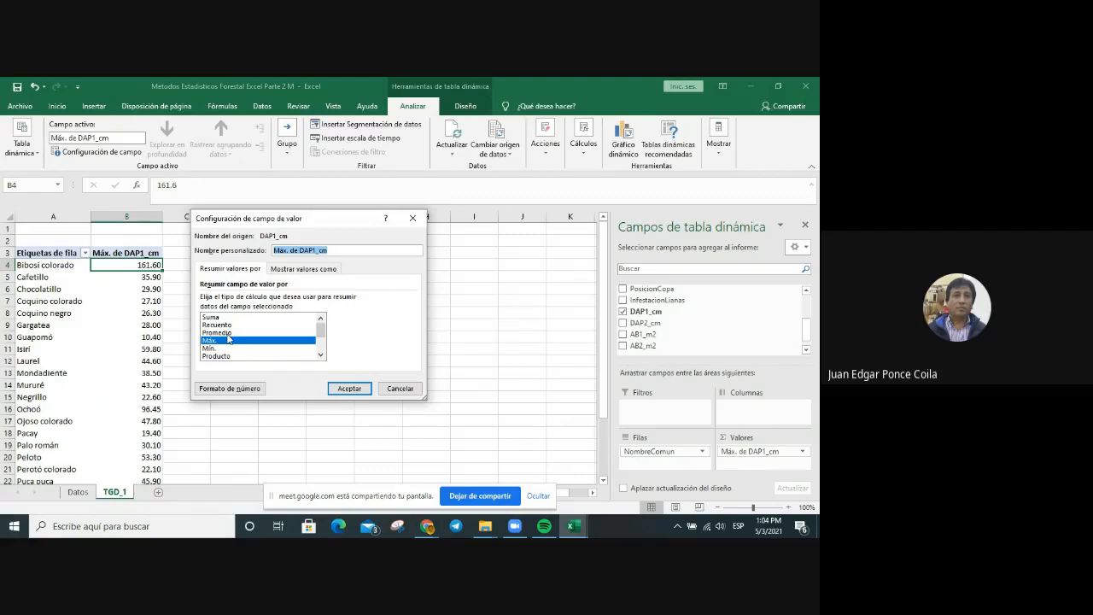
left_click(320, 355)
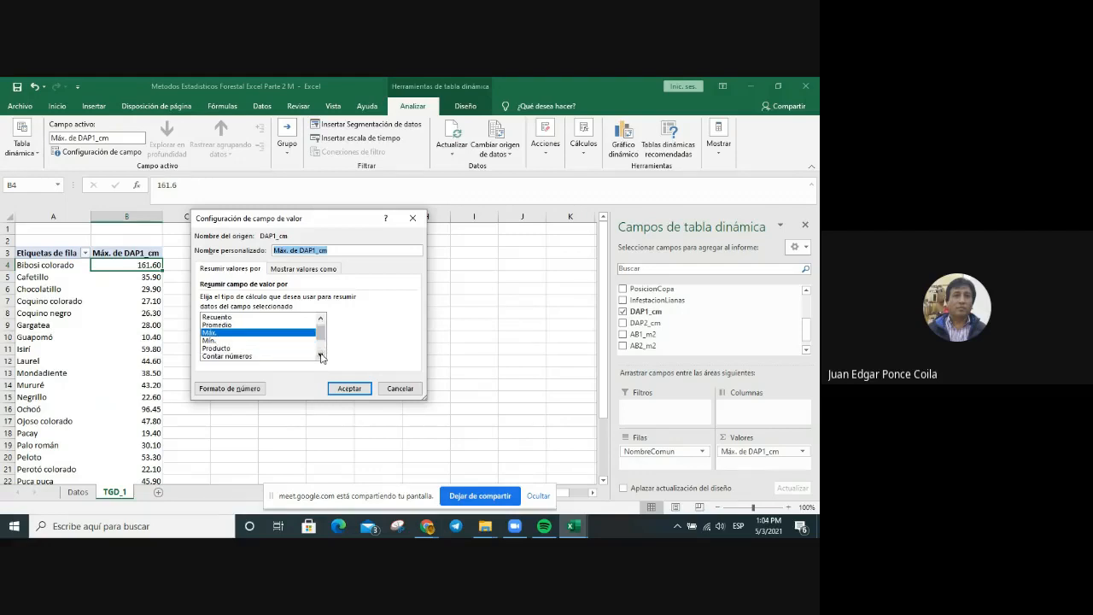
left_click(320, 354)
left_click(320, 354)
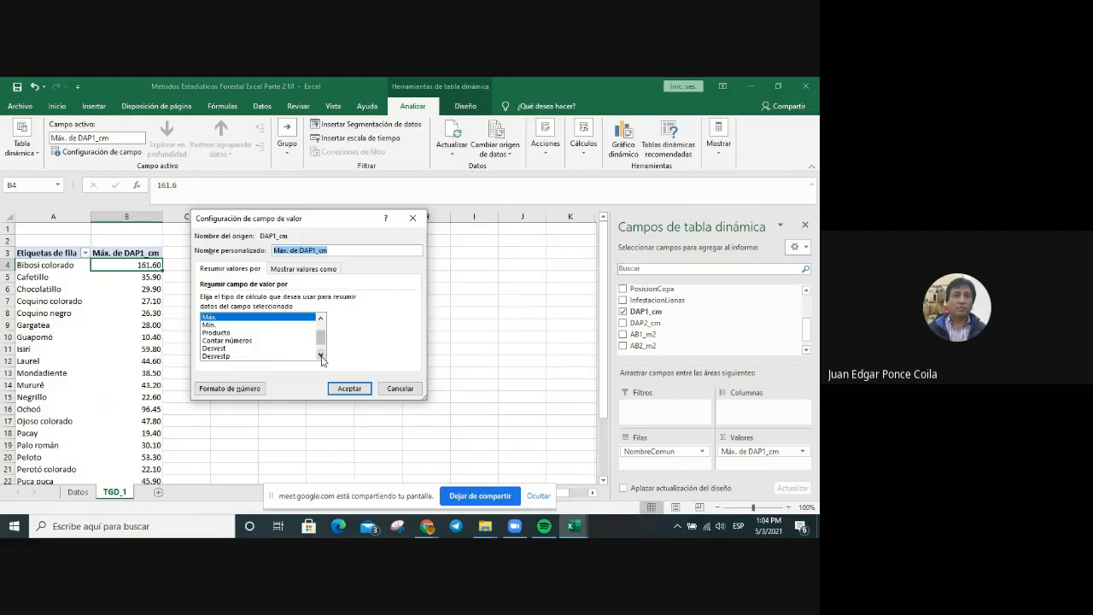
left_click(321, 357)
left_click(321, 357)
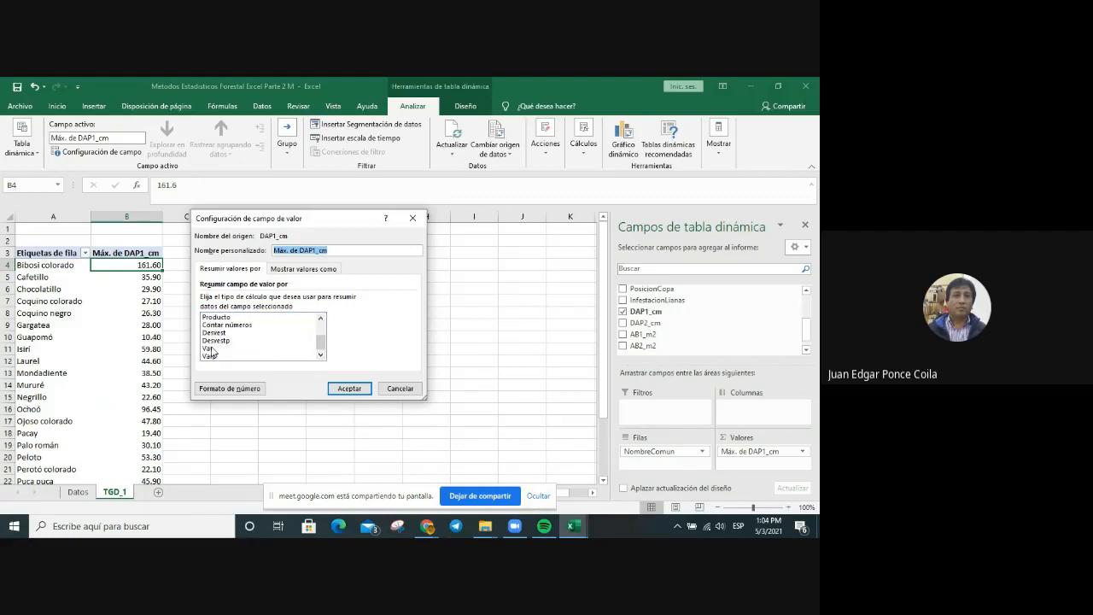
left_click(349, 389)
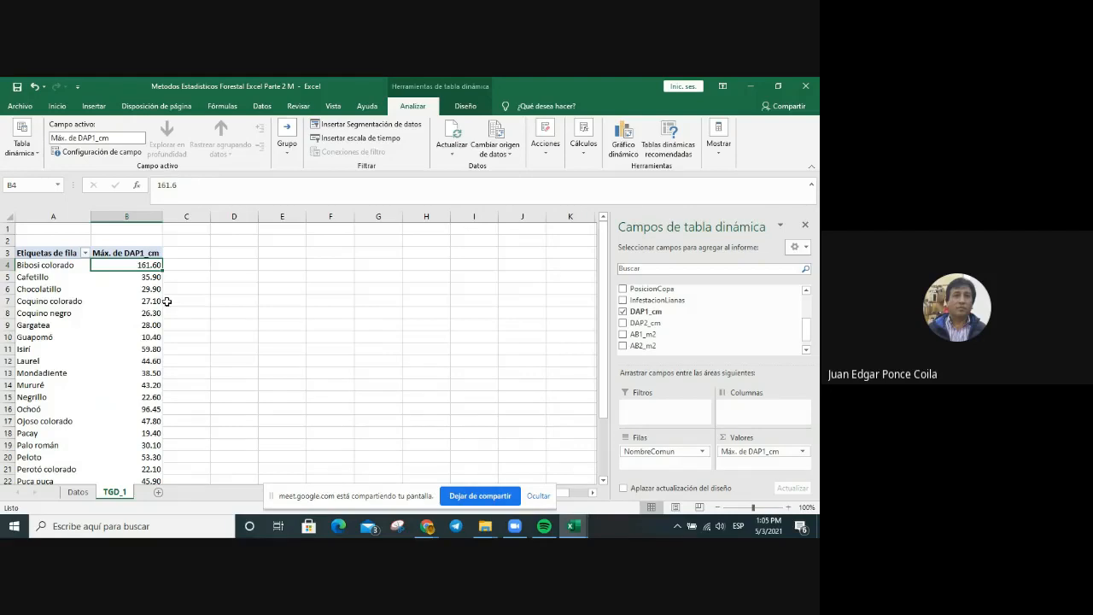
Add the DAP2_cm field to the pivot table's values and summarise it by Promedio.
right_click(733, 324)
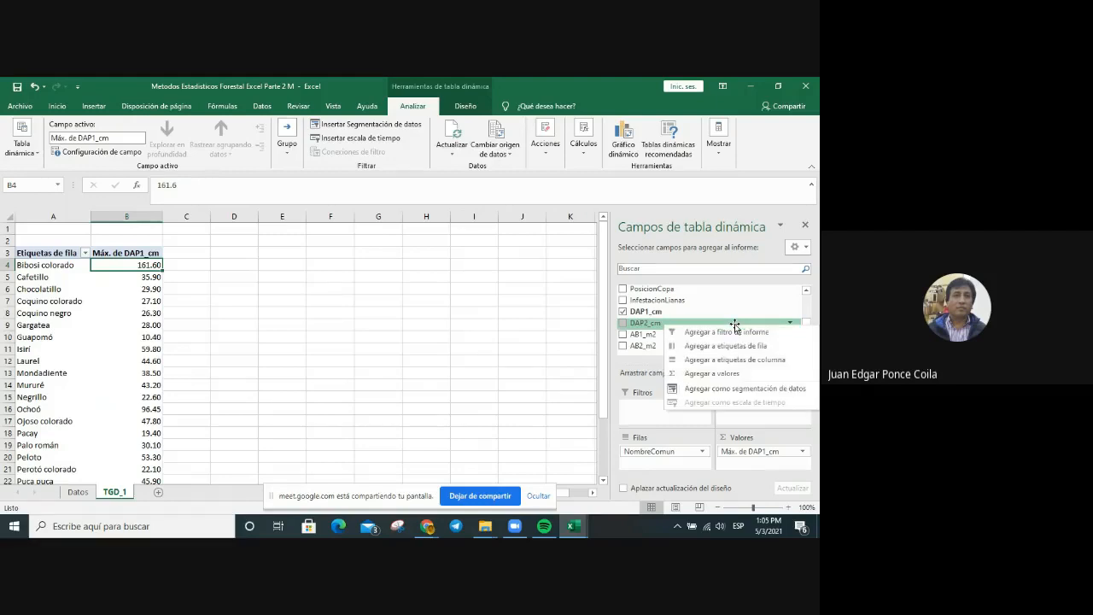
left_click(721, 373)
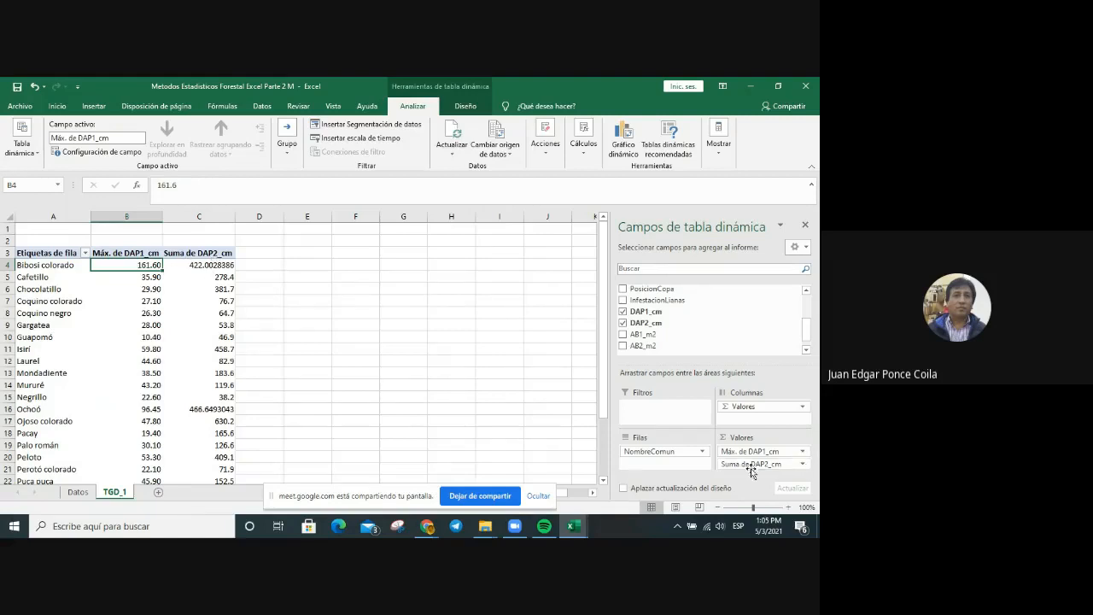
left_click(804, 464)
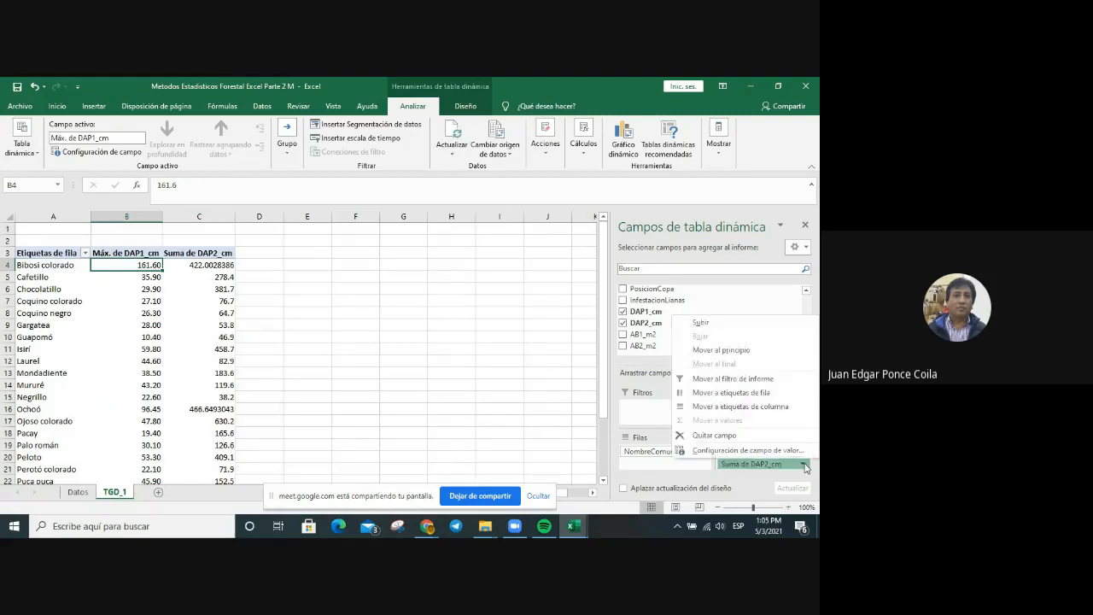
left_click(744, 450)
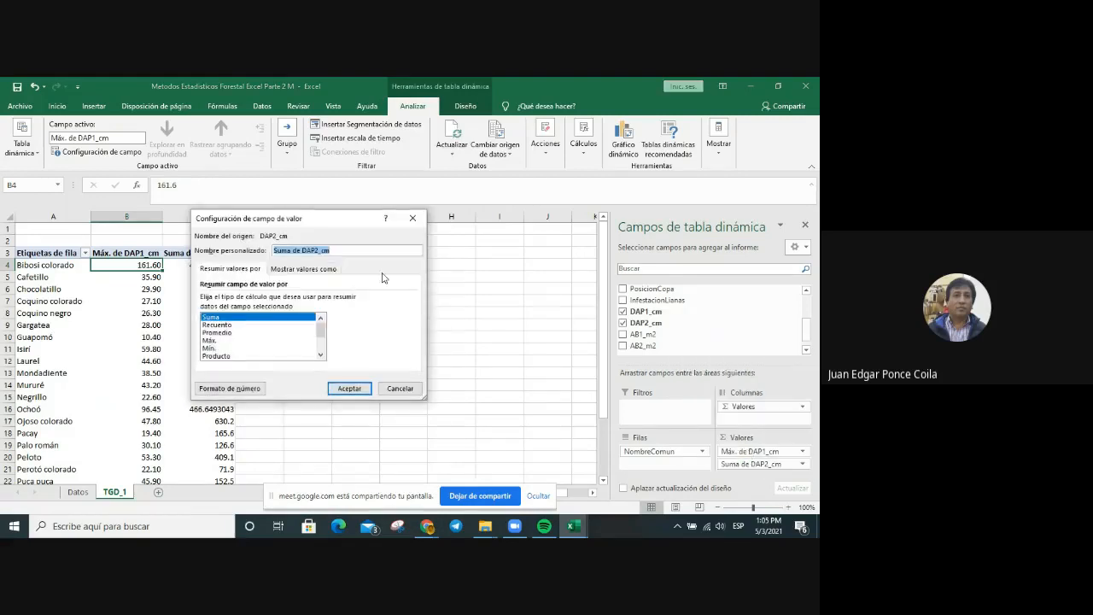
left_click(216, 332)
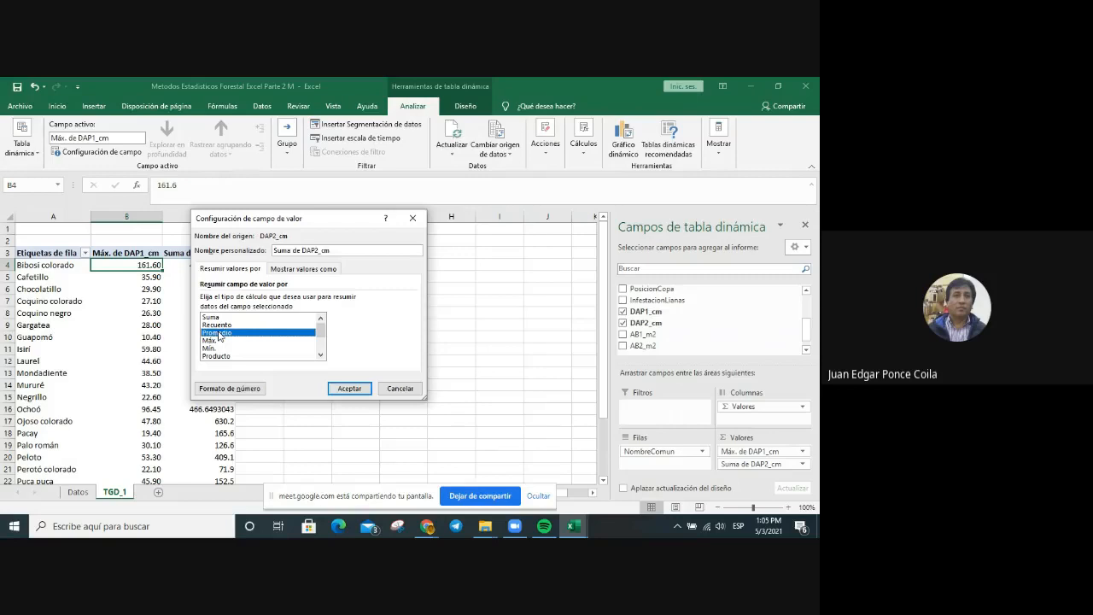
left_click(355, 390)
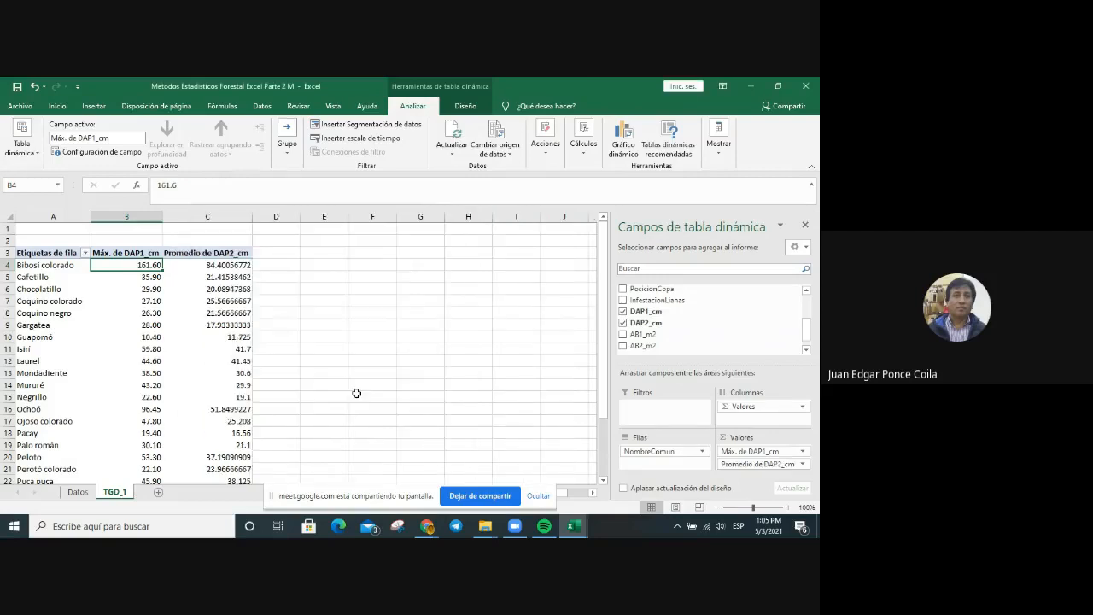
Set the DAP1_cm value field's summary calculation to Promedio.
left_click(804, 451)
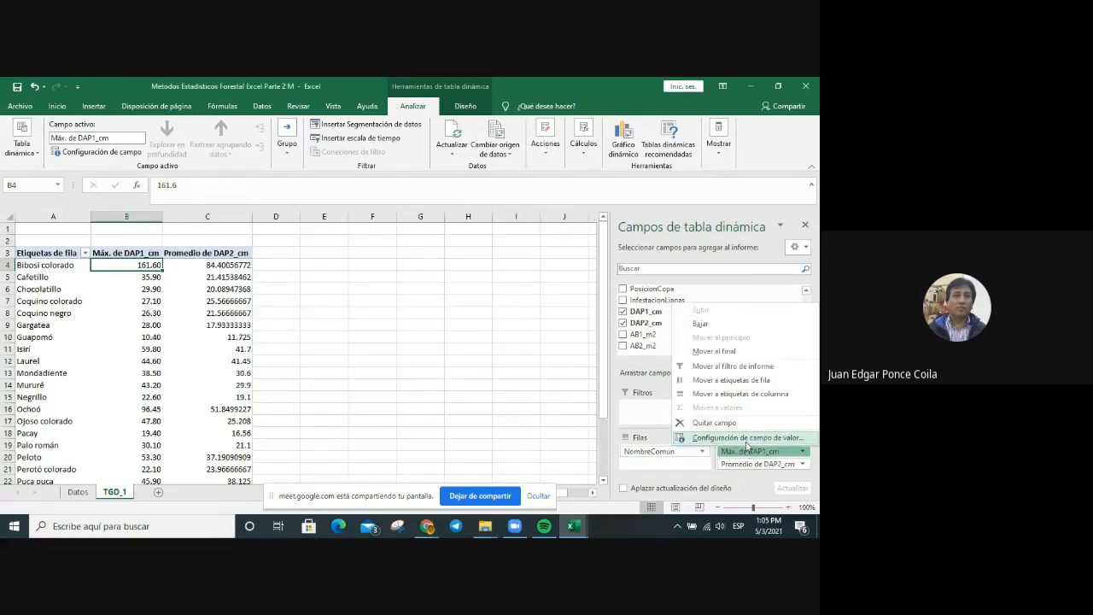
left_click(746, 439)
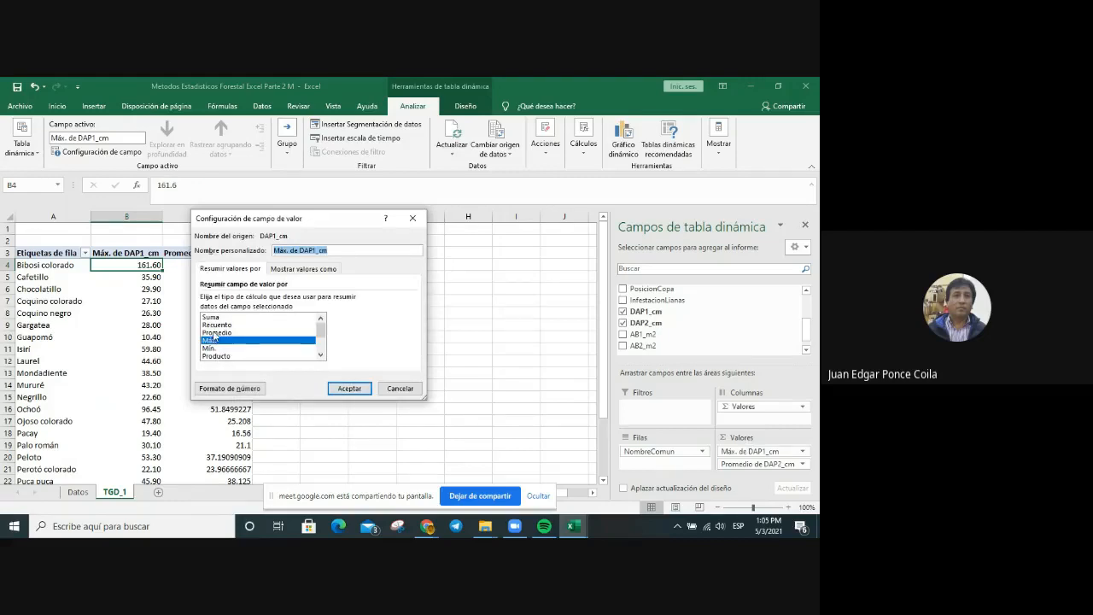
left_click(215, 332)
left_click(359, 390)
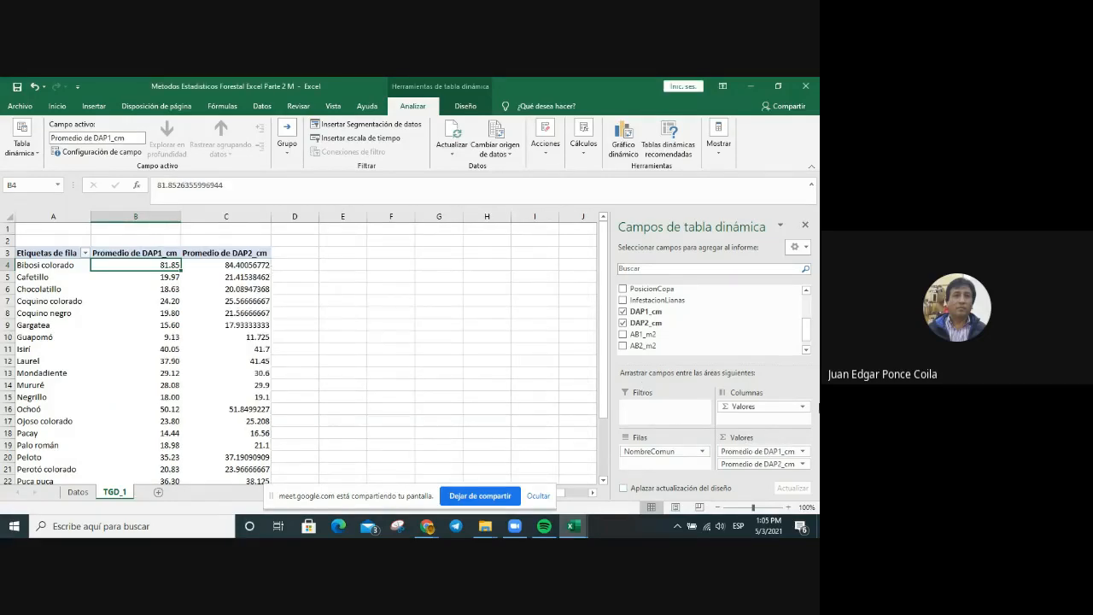
Format the DAP2_cm average value field as Número with 2 decimal places.
left_click(251, 265)
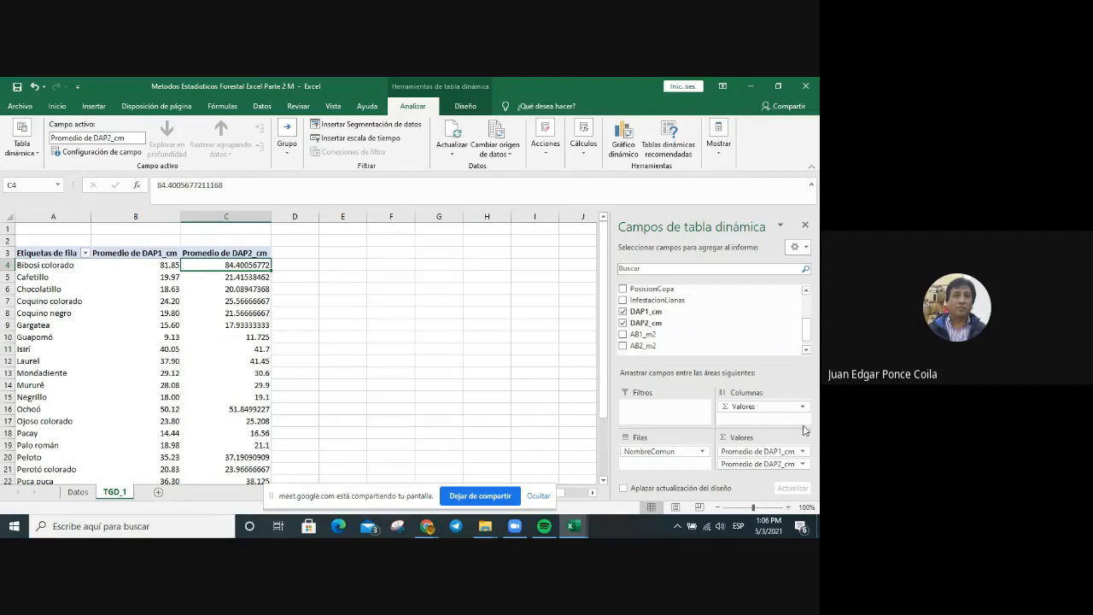
left_click(803, 463)
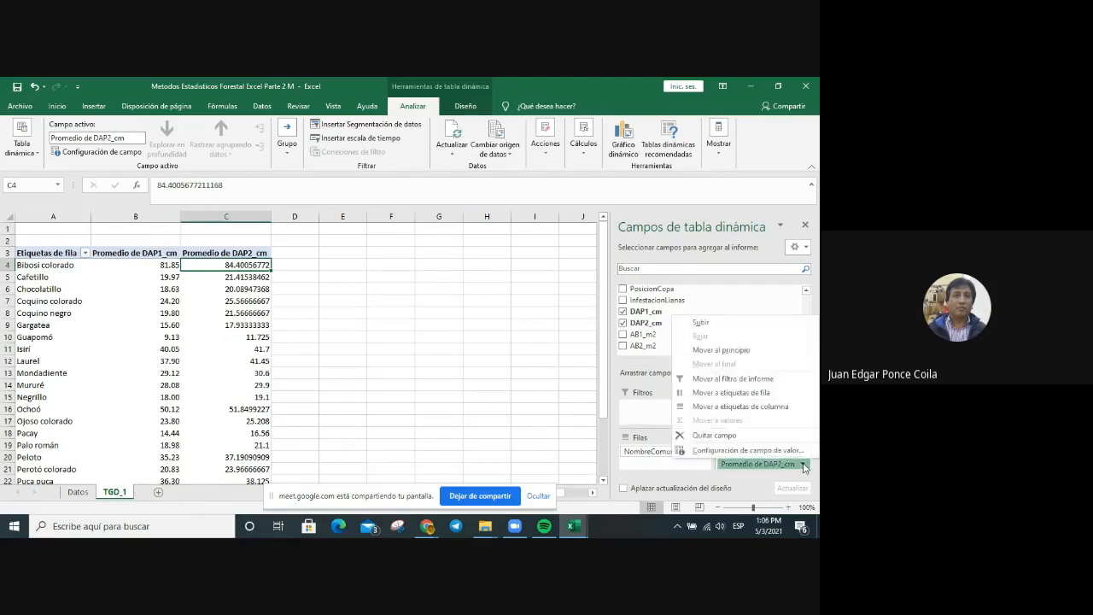
left_click(739, 452)
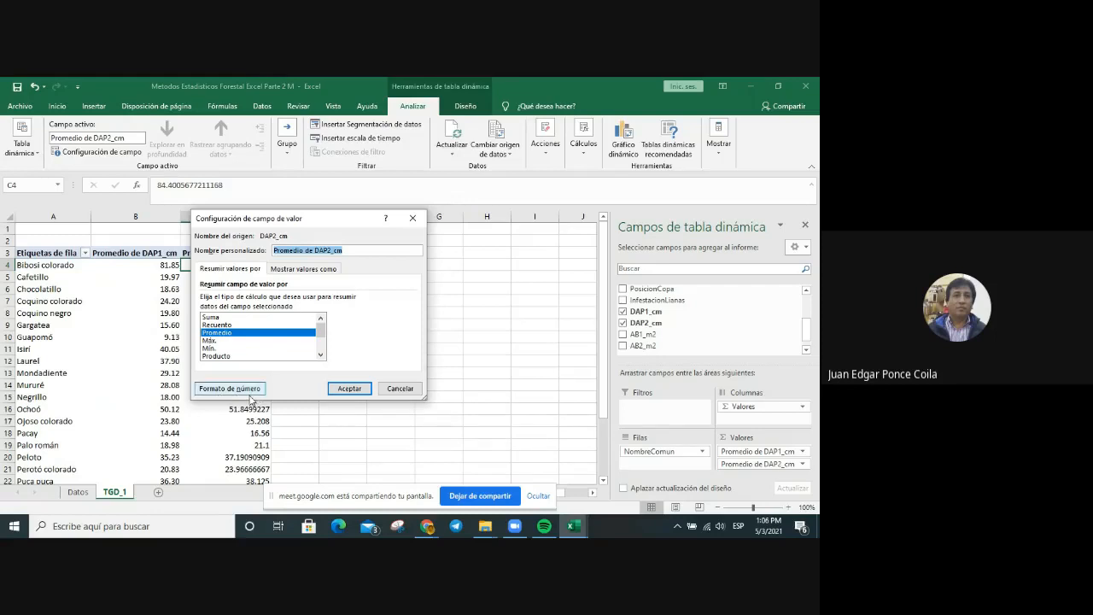
left_click(251, 392)
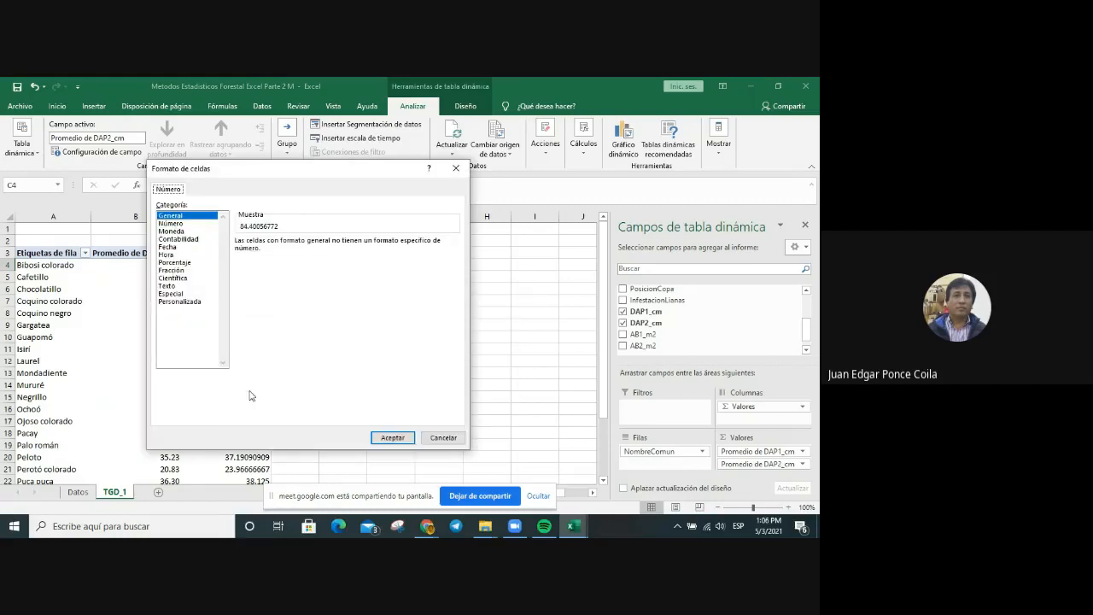
left_click(188, 223)
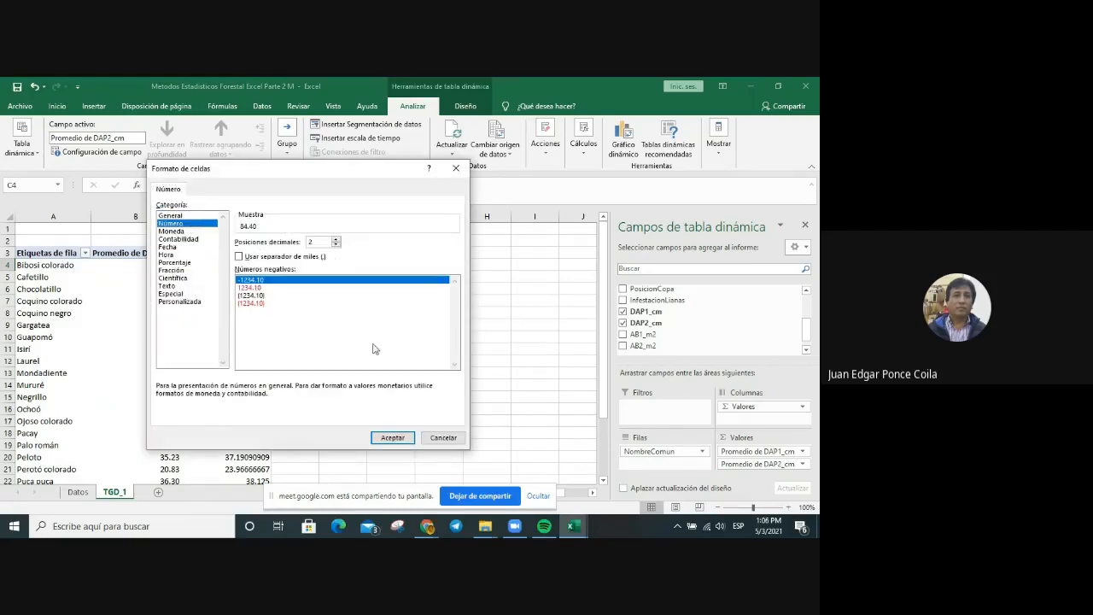
left_click(393, 438)
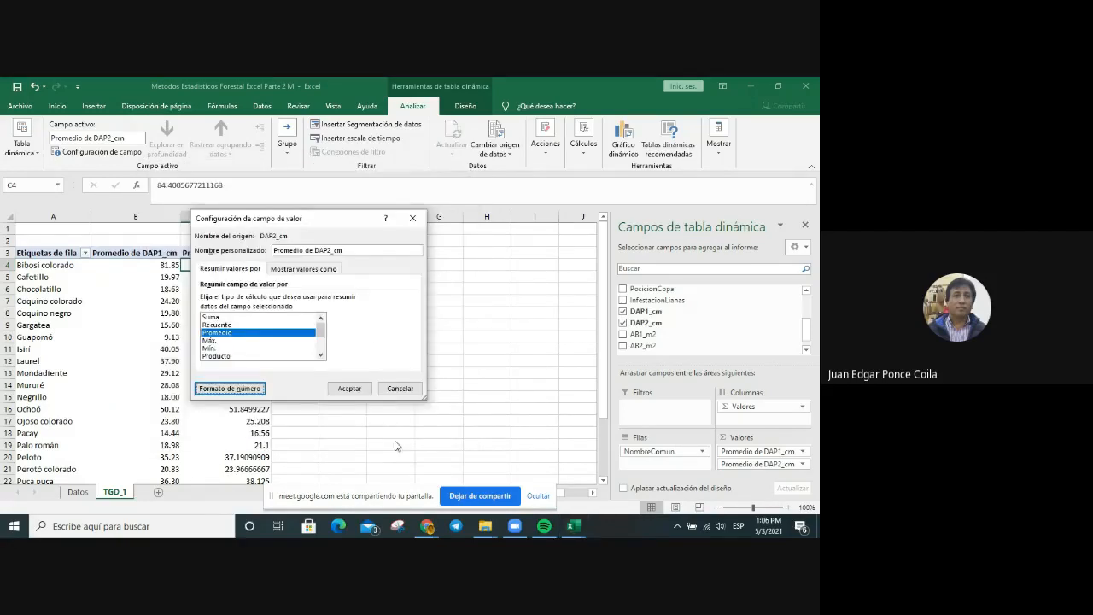
left_click(351, 389)
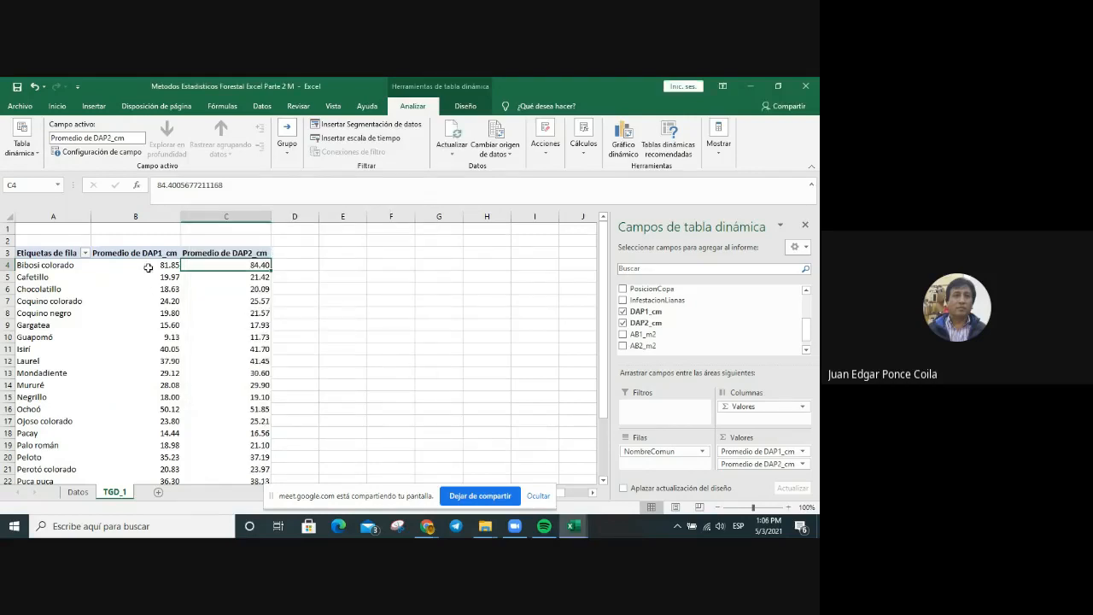
Centre the contents of columns B and C, which hold the DAP1_cm and DAP2_cm averages.
left_click_drag(146, 214, 211, 216)
left_click(54, 108)
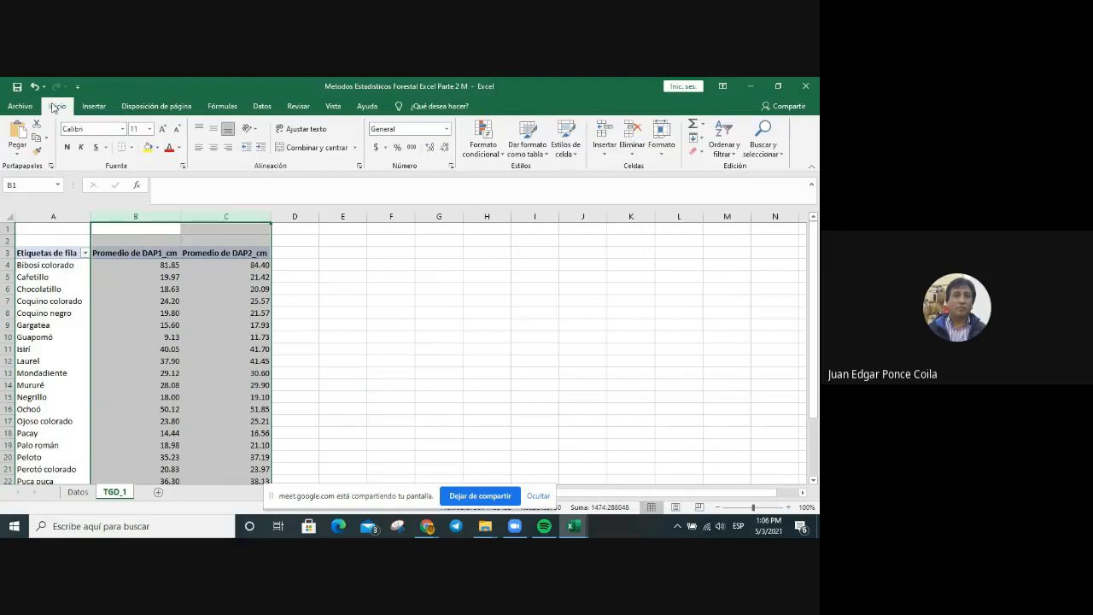
left_click(214, 147)
left_click(378, 314)
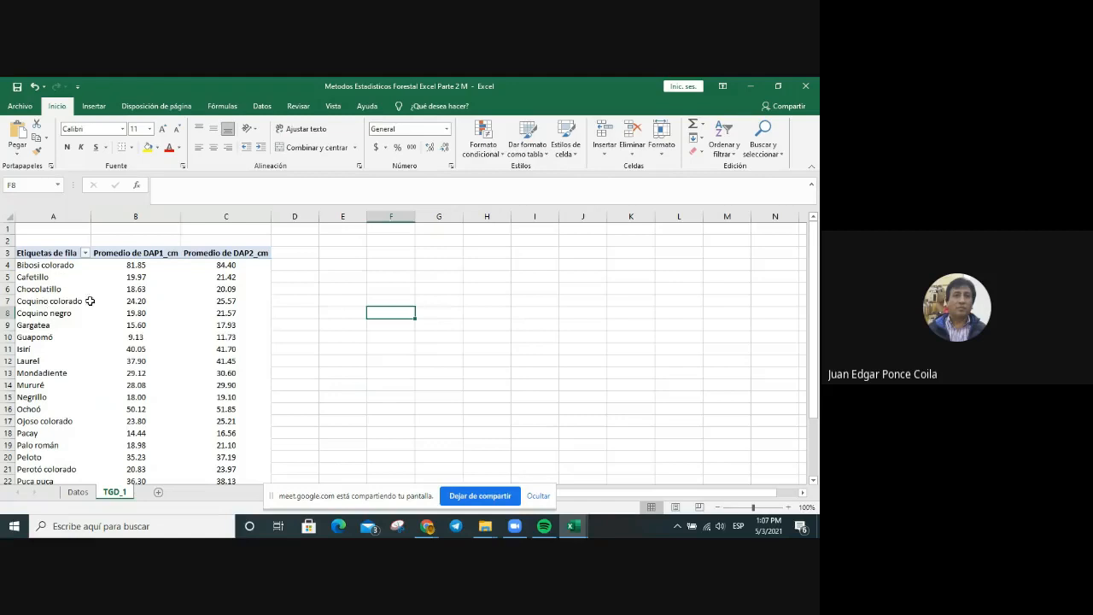
left_click(451, 311)
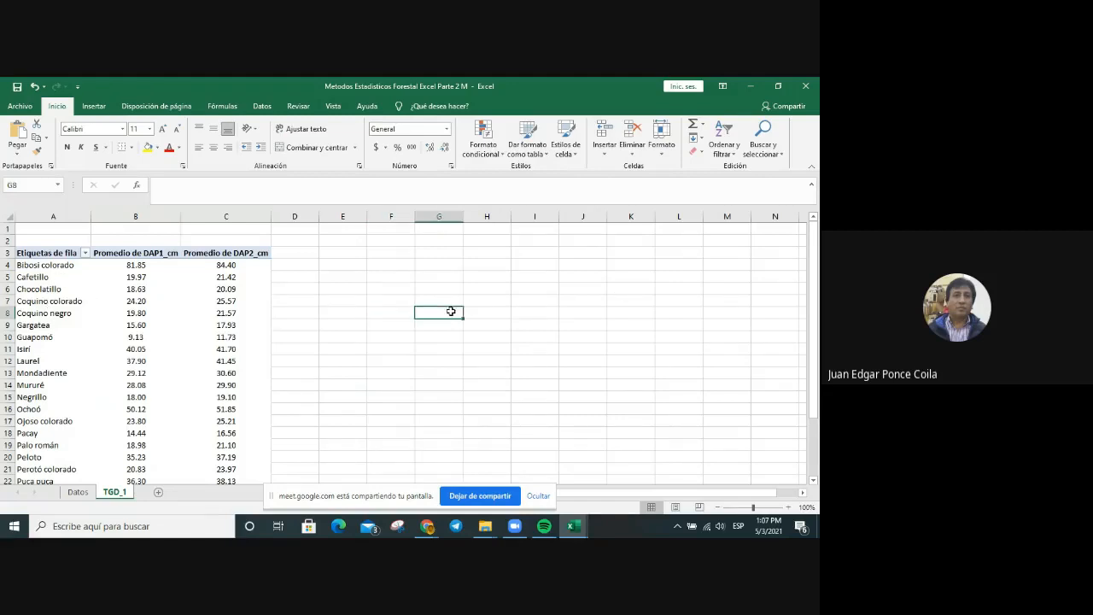
left_click(393, 313)
left_click(450, 316)
left_click(387, 312)
left_click(450, 311)
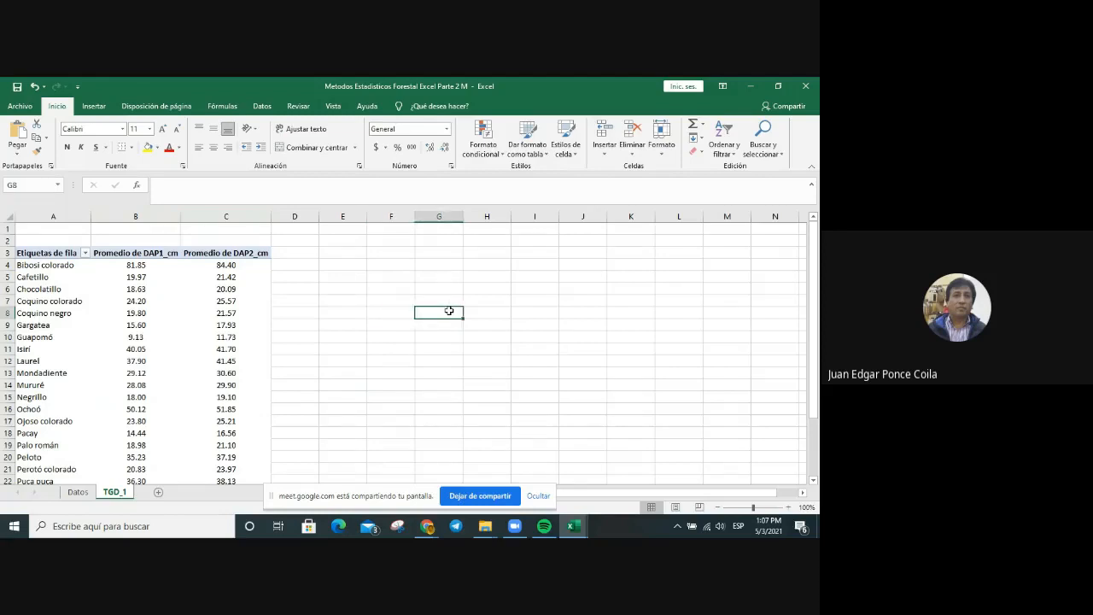
left_click(395, 311)
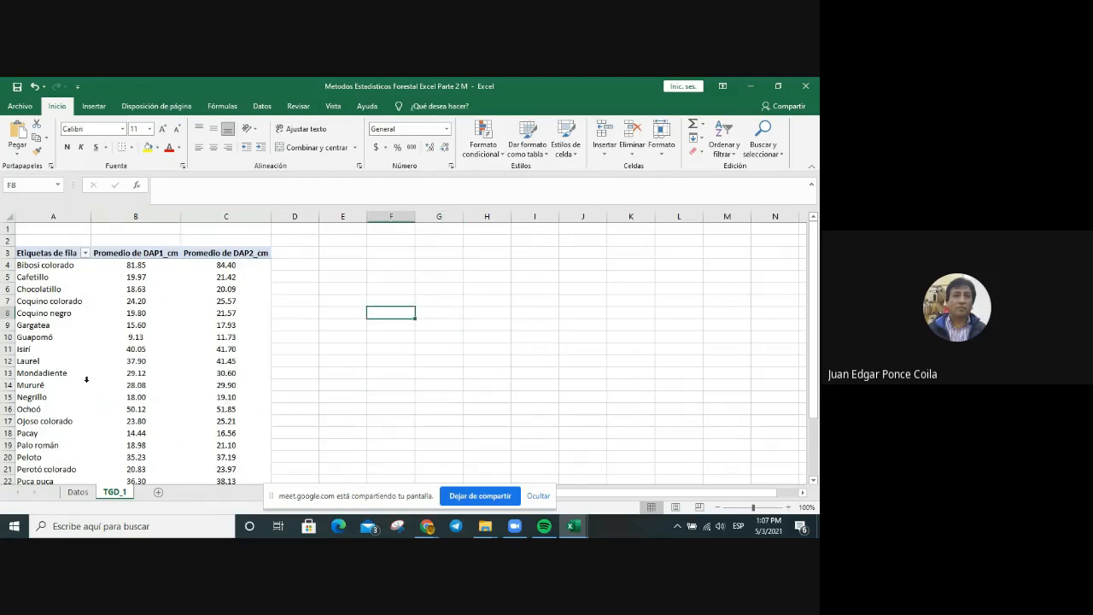
left_click(543, 314)
left_click(552, 352)
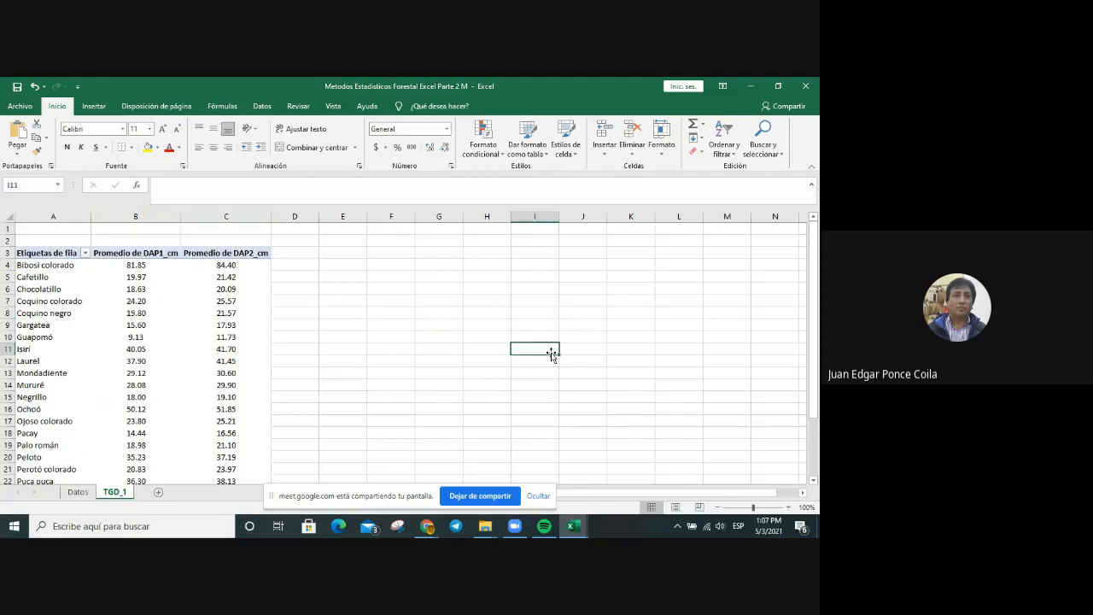
left_click(504, 303)
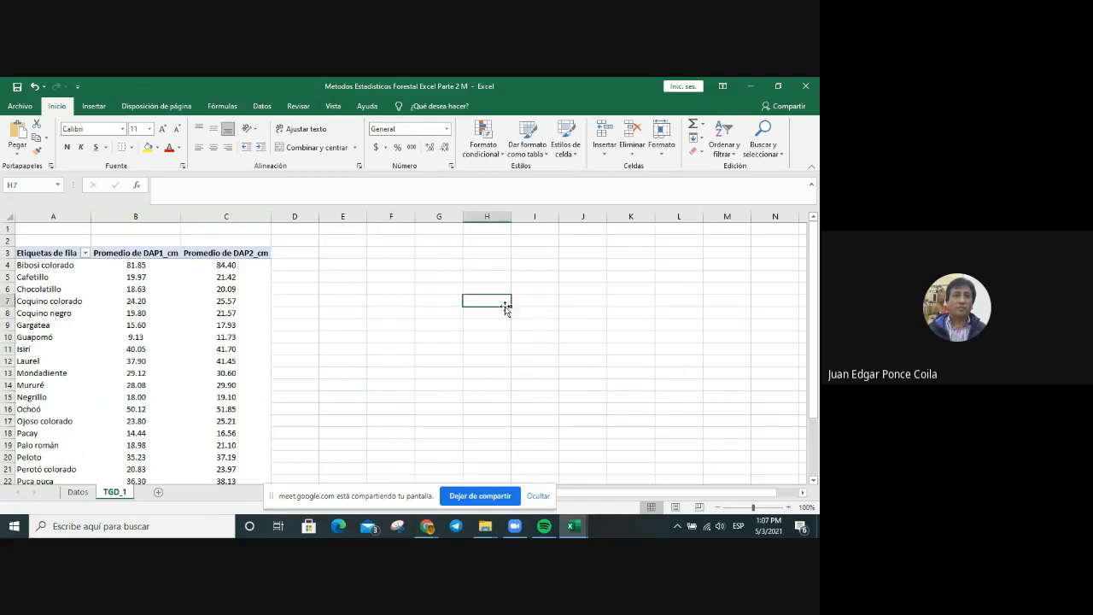
left_click(551, 291)
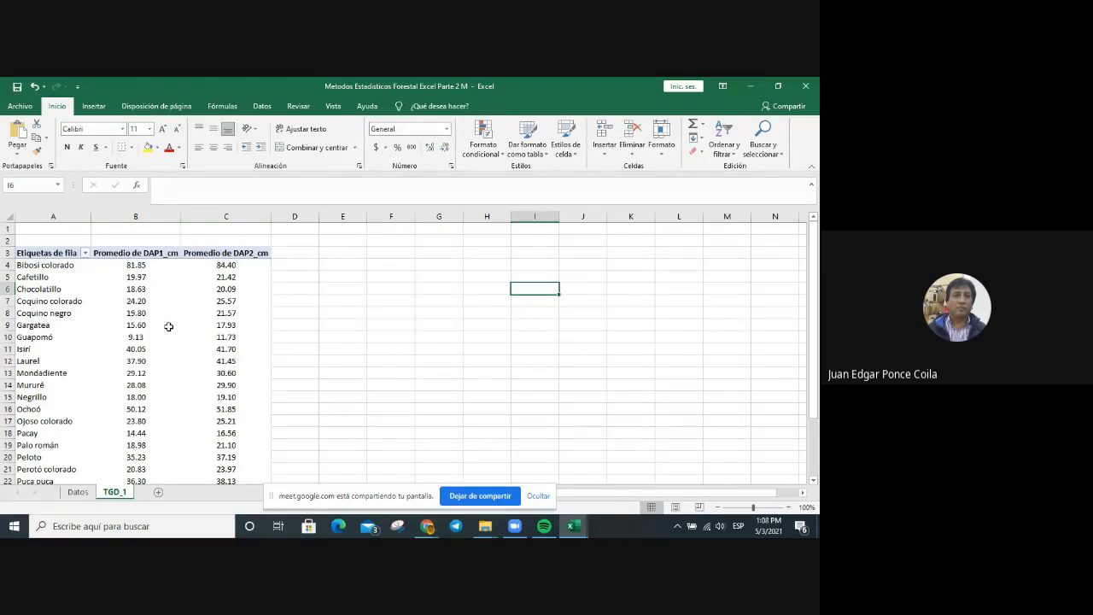
mouse_move(165, 326)
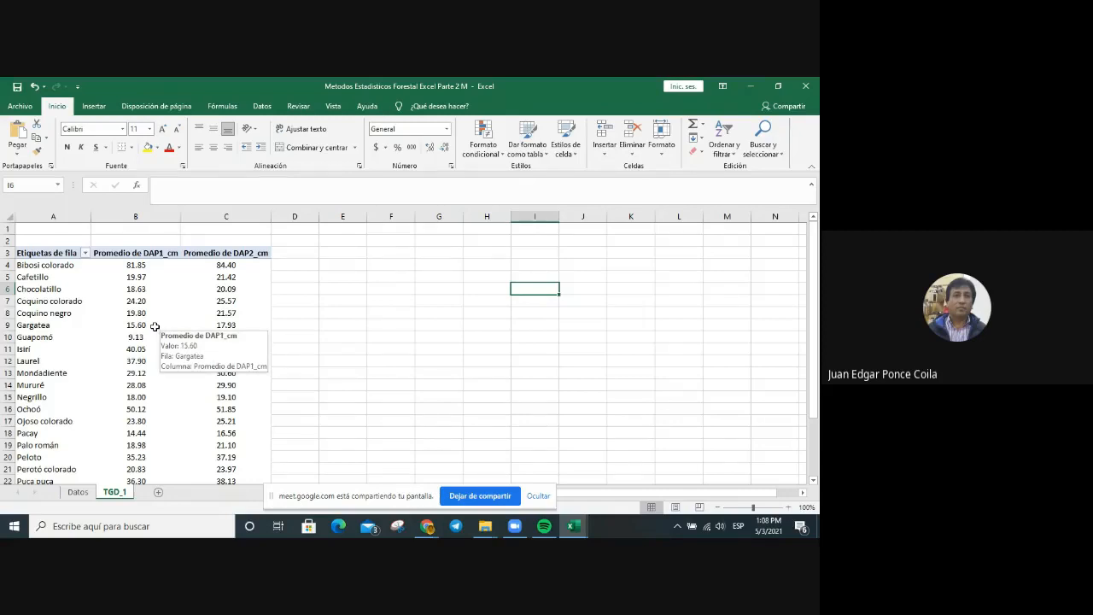
Examine the light, medium and dark styles available for the pivot table without applying one.
left_click(151, 325)
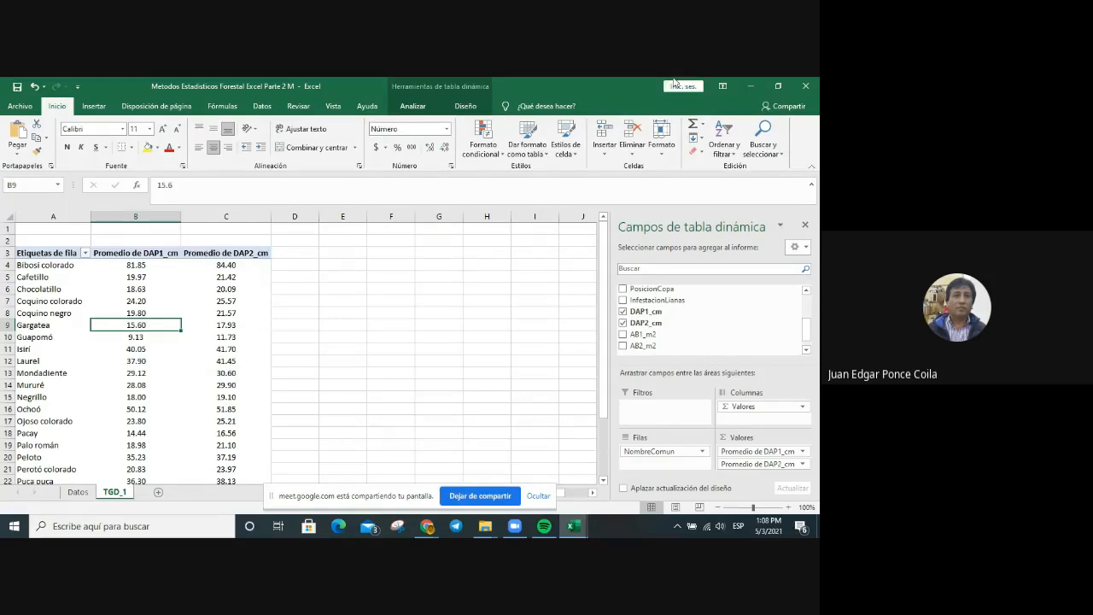
left_click(413, 106)
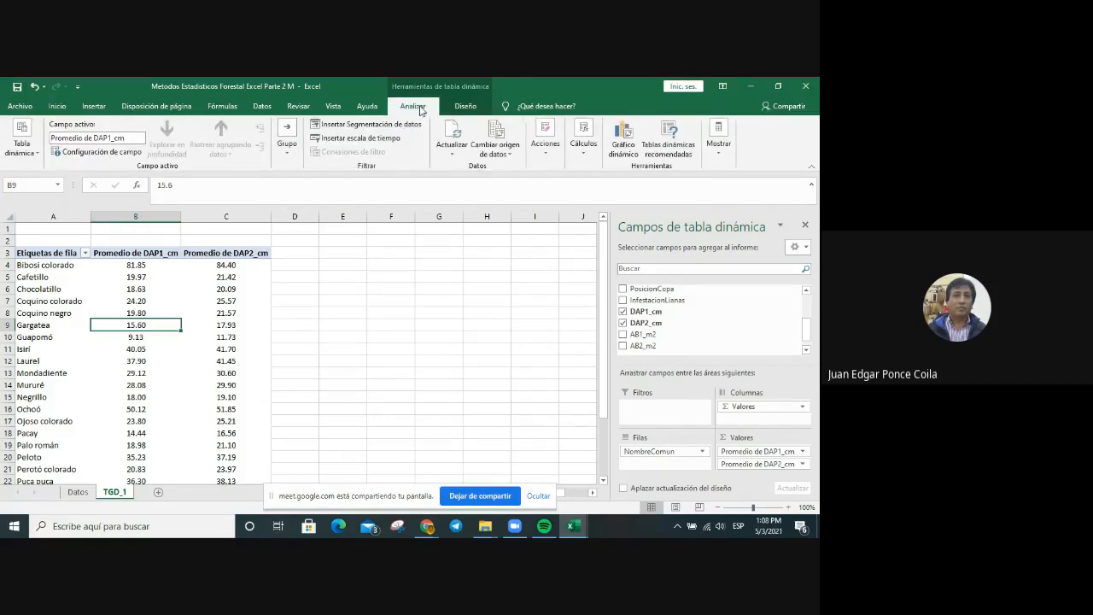
left_click(468, 106)
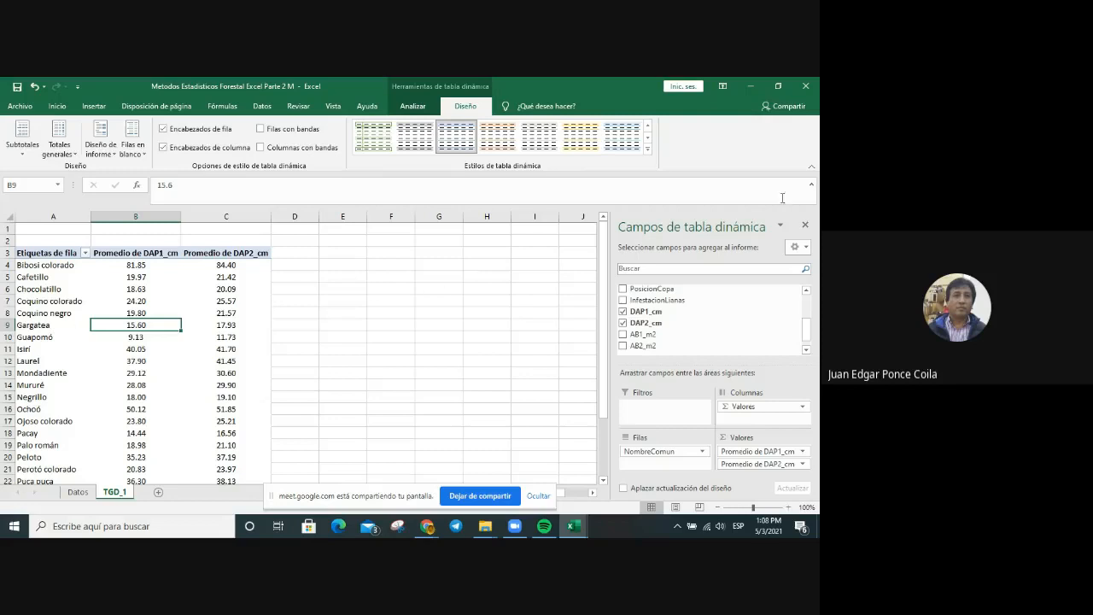
left_click(648, 151)
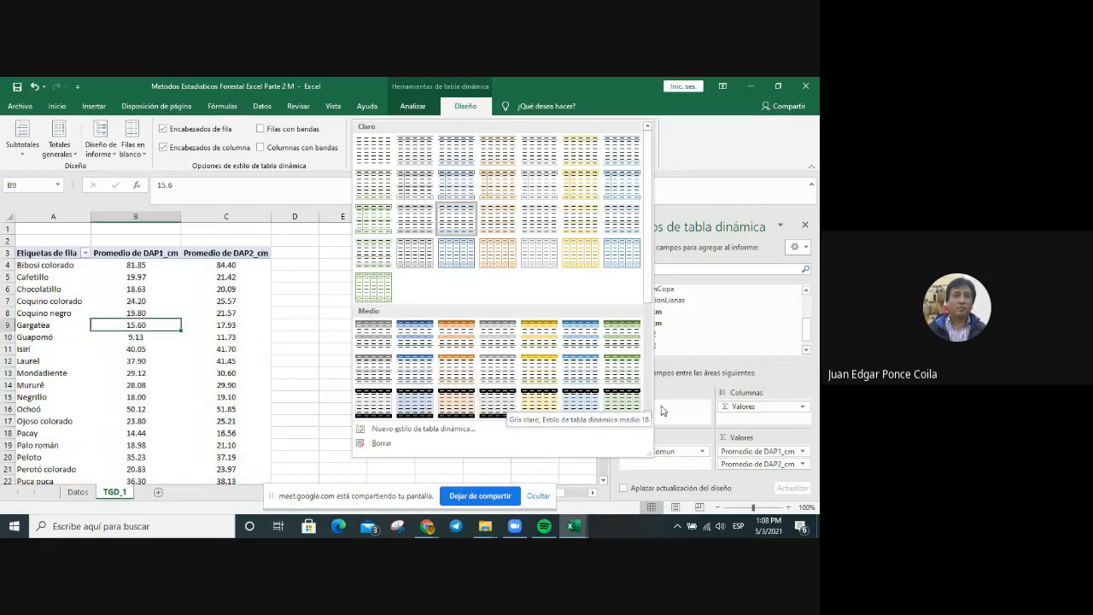
left_click(648, 383)
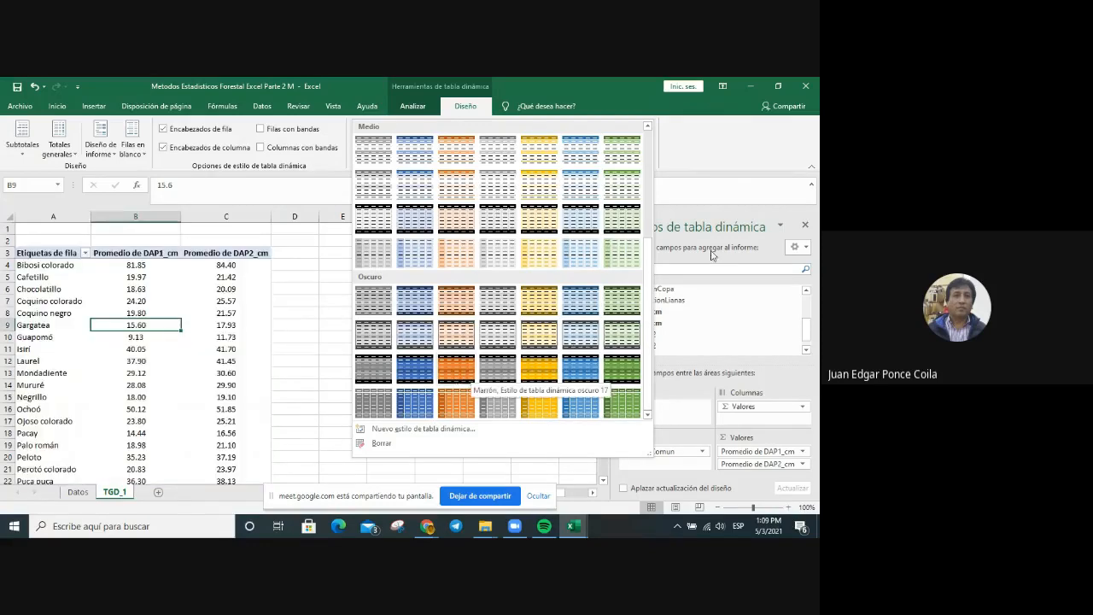
left_click(650, 237)
left_click_drag(649, 251, 649, 298)
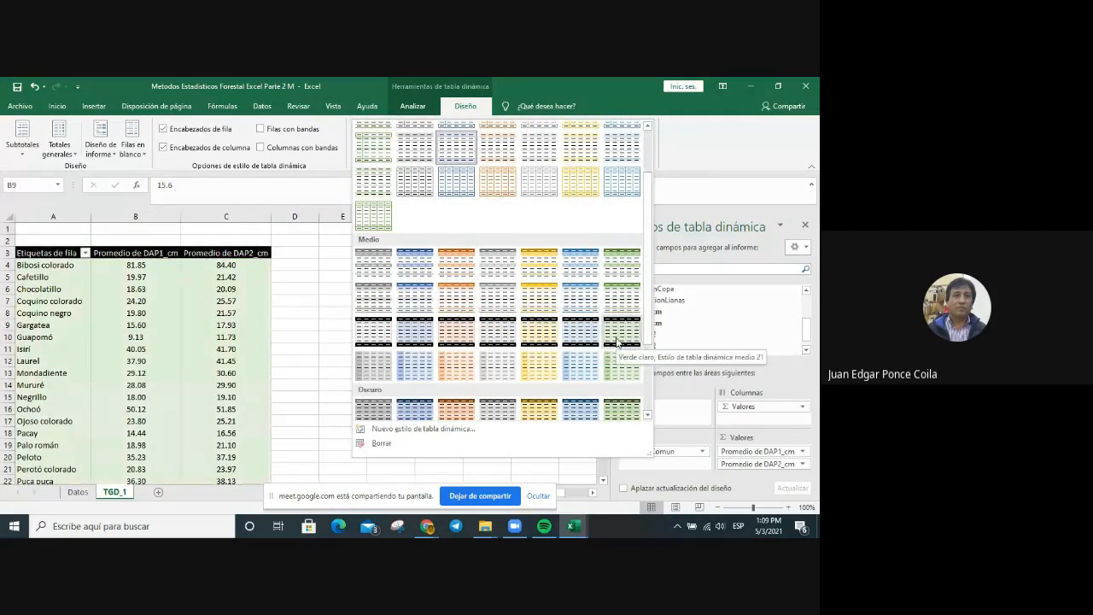
left_click_drag(649, 327, 654, 256)
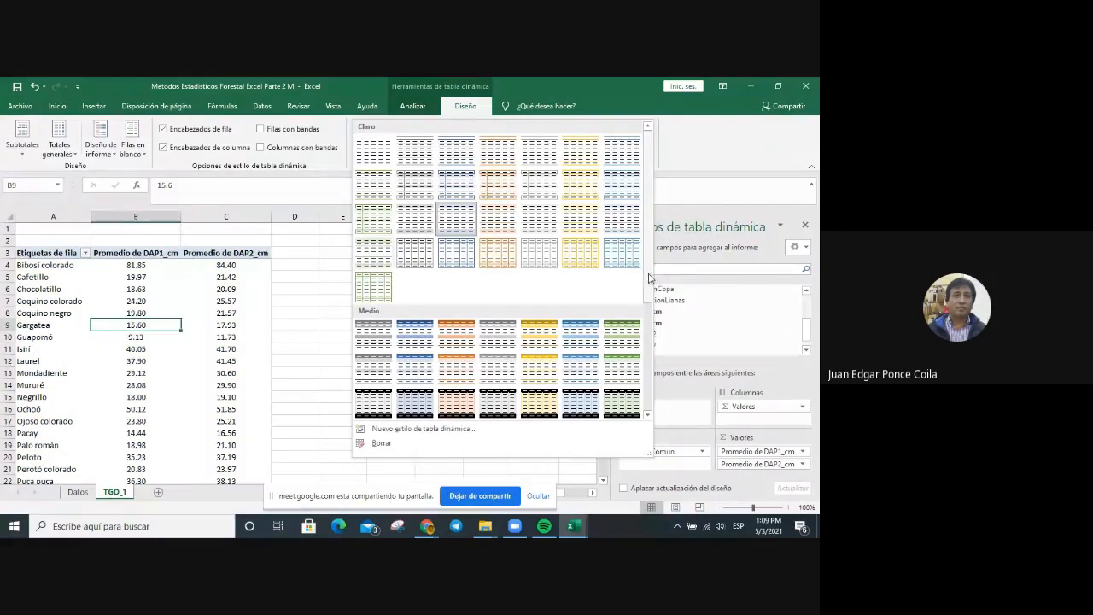
scroll(649, 314, "down", 2)
scroll(649, 314, "down", 4)
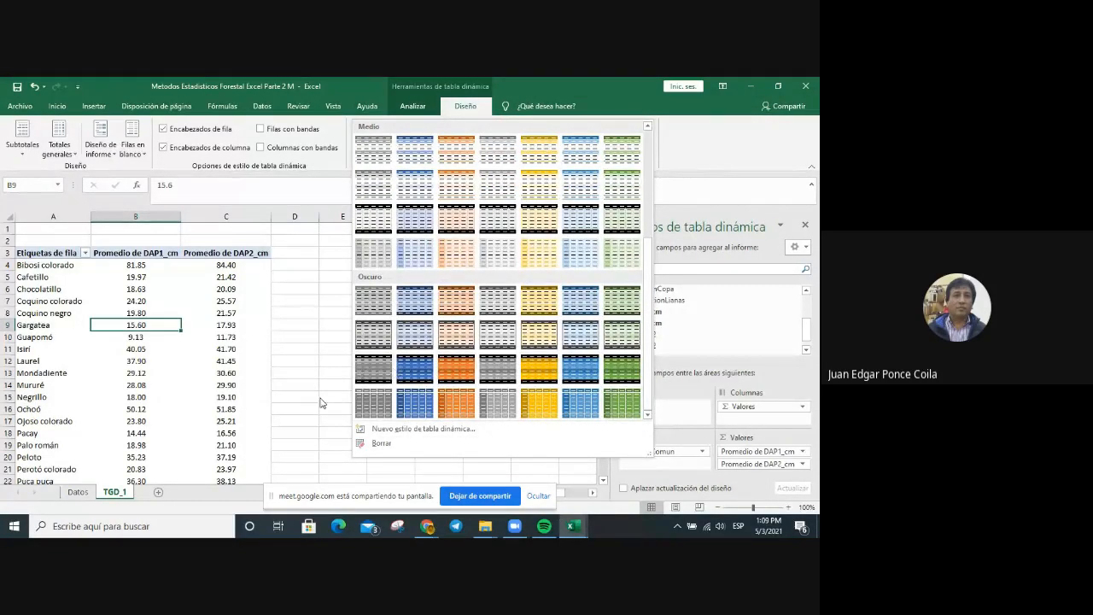
left_click(312, 337)
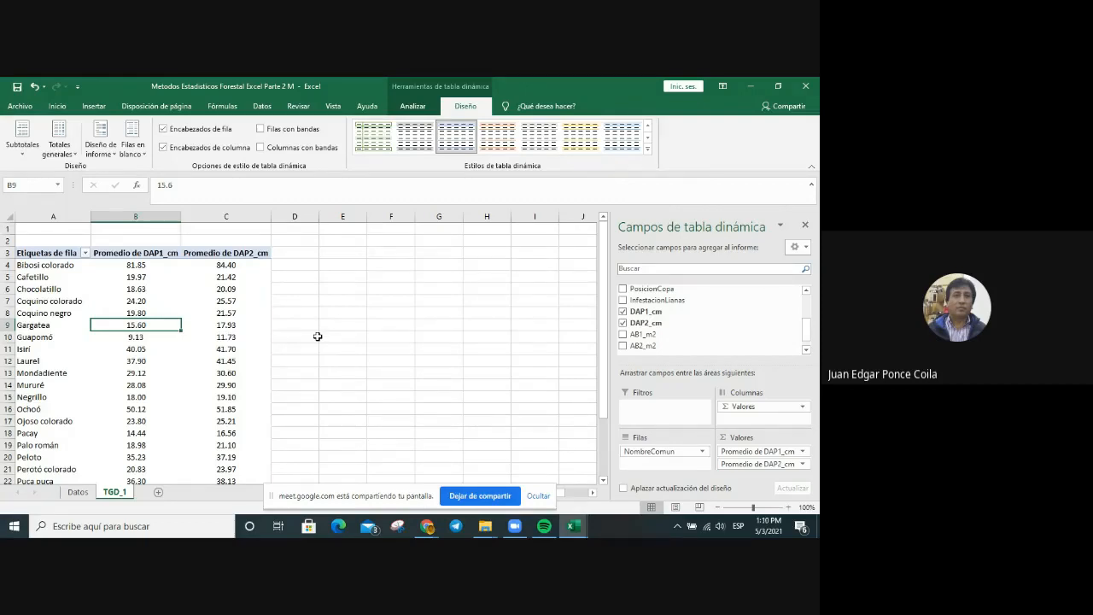
Filter the pivot table's NombreComun row labels to those equal to Cafetillo.
left_click(86, 256)
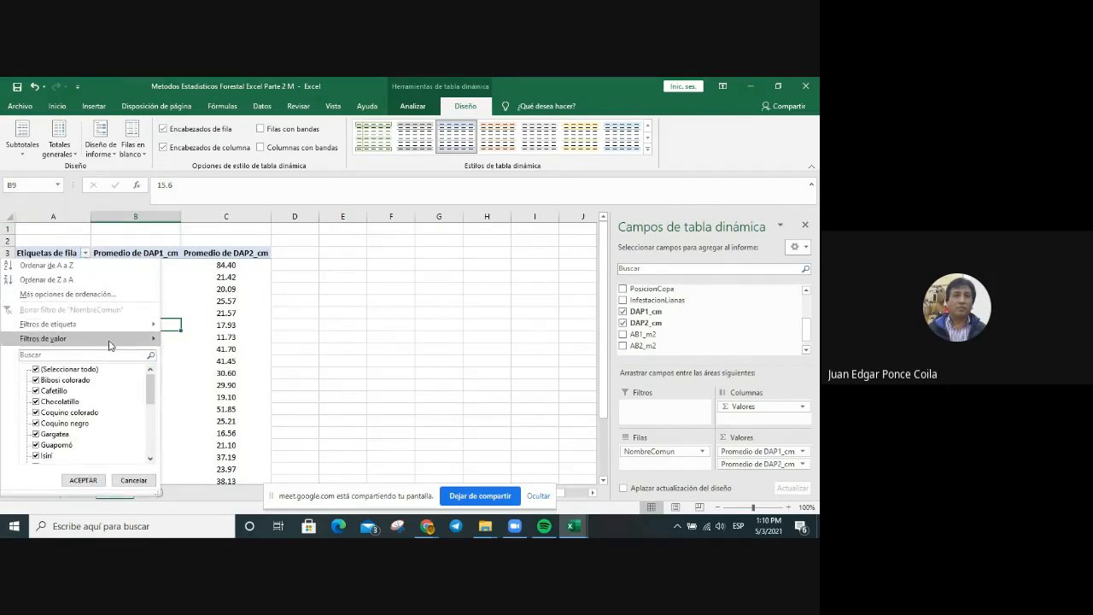
mouse_move(110, 345)
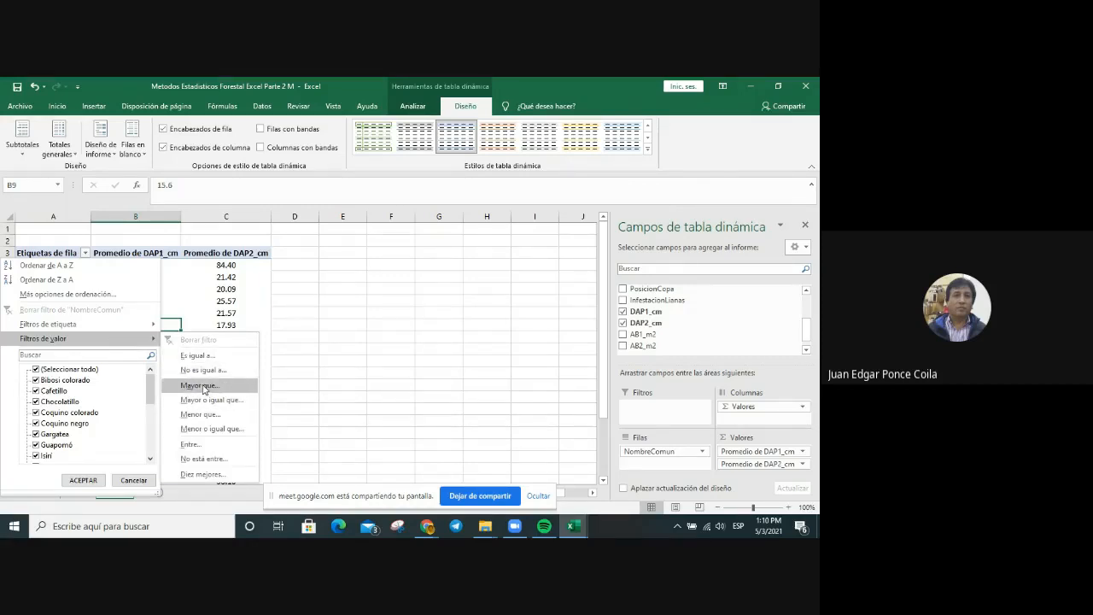
mouse_move(151, 329)
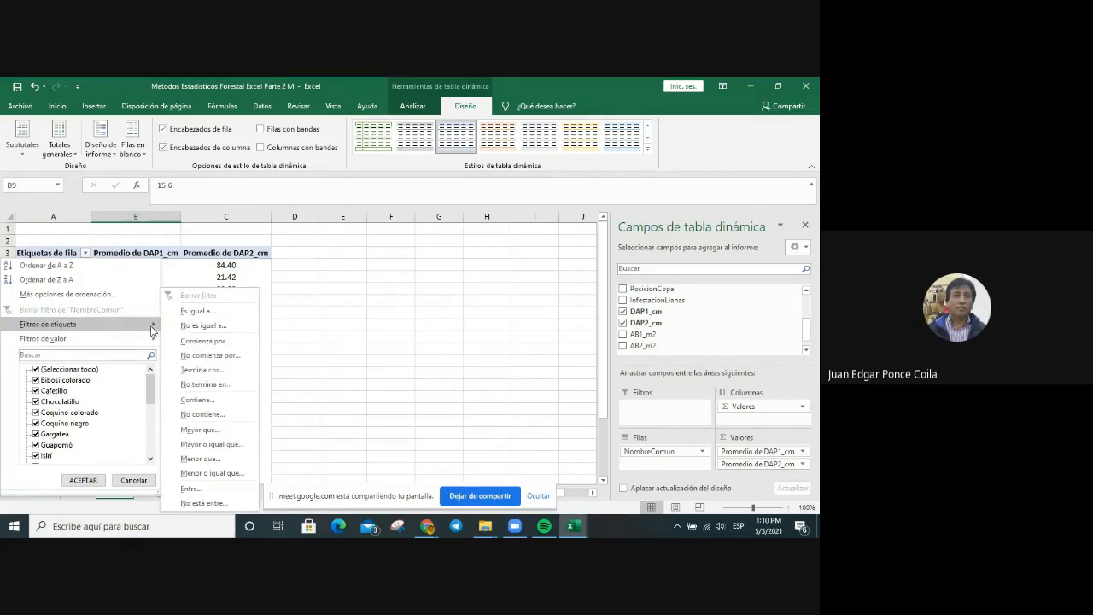
left_click(206, 314)
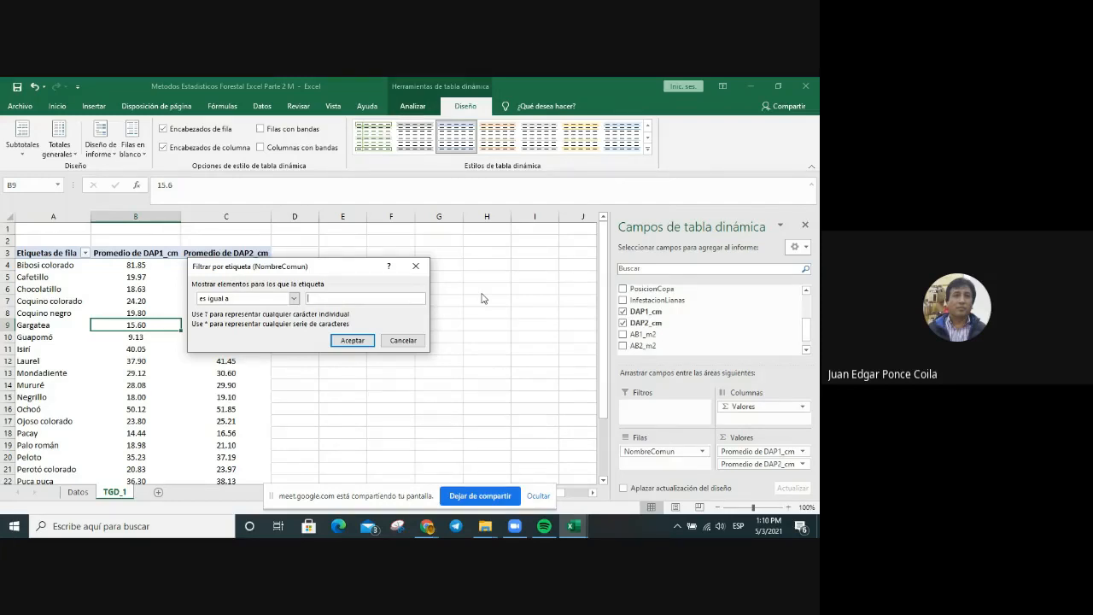
type("Cafetillo")
left_click(359, 344)
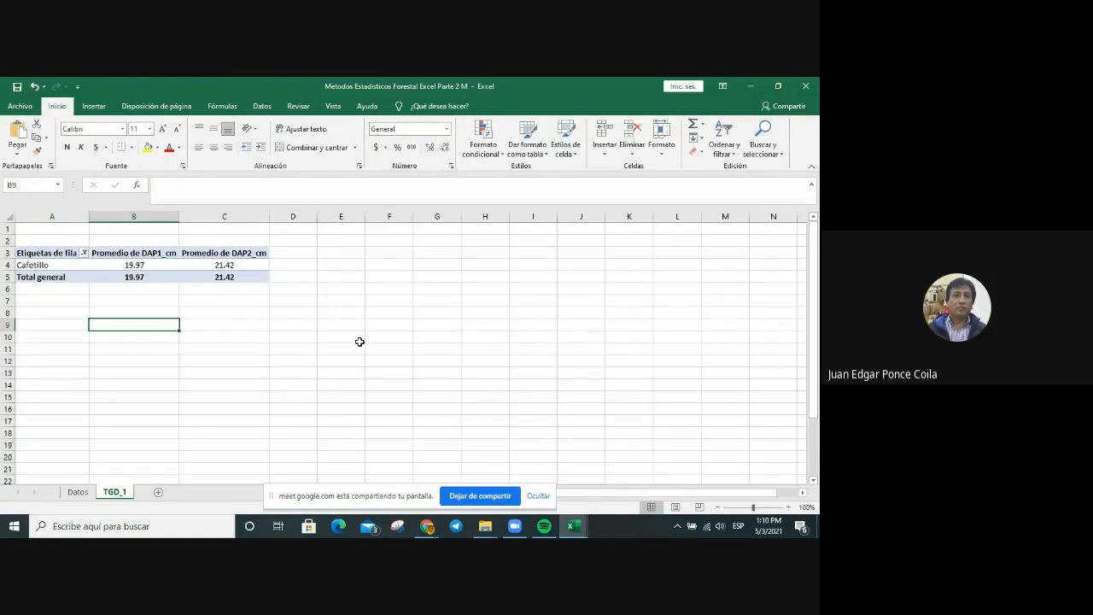
Clear the Cafetillo label filter from the pivot table's row labels.
left_click(82, 253)
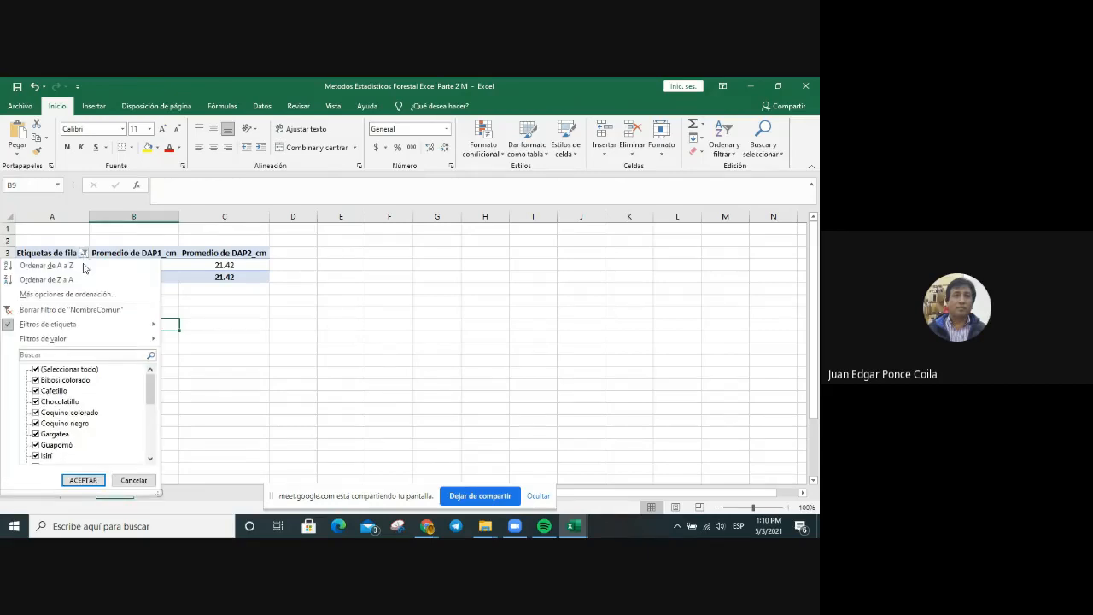
mouse_move(97, 330)
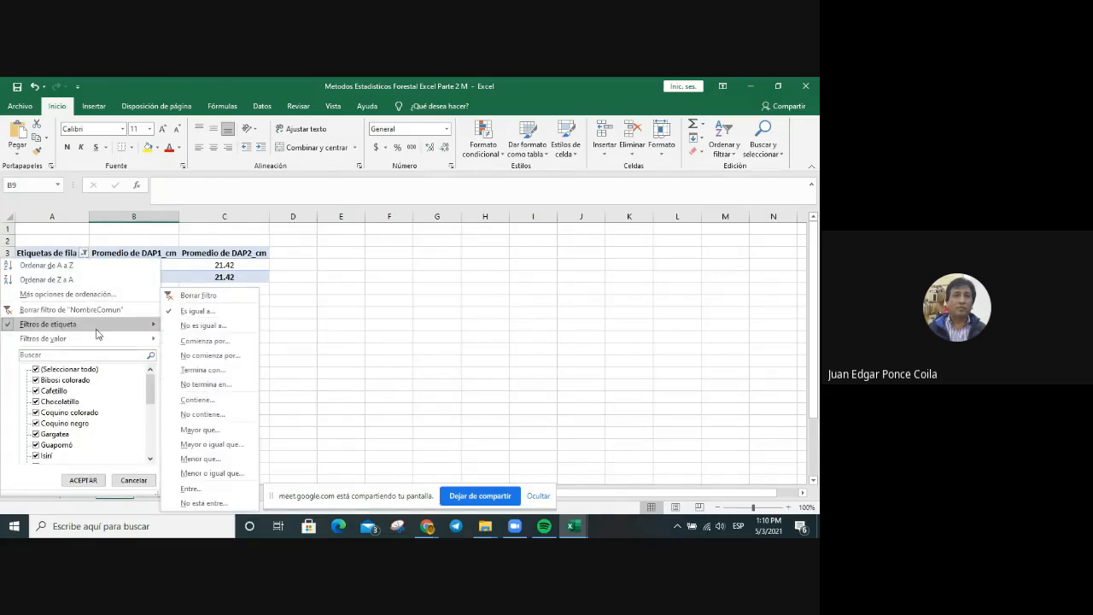
left_click(198, 297)
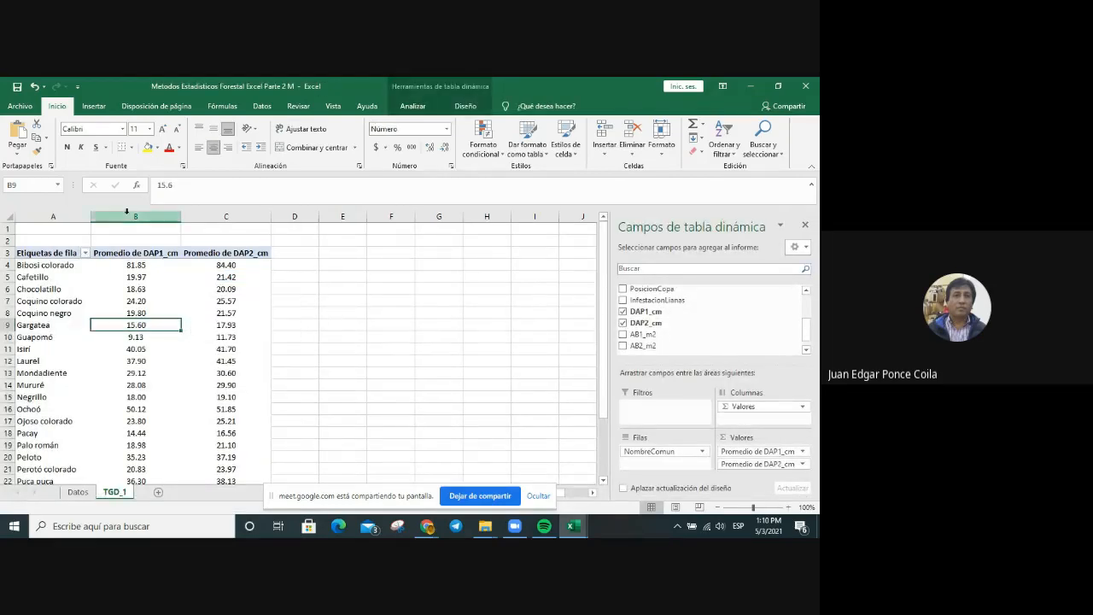
Filter the pivot table's NombreComun row labels to those that begin with Coquino.
left_click(86, 252)
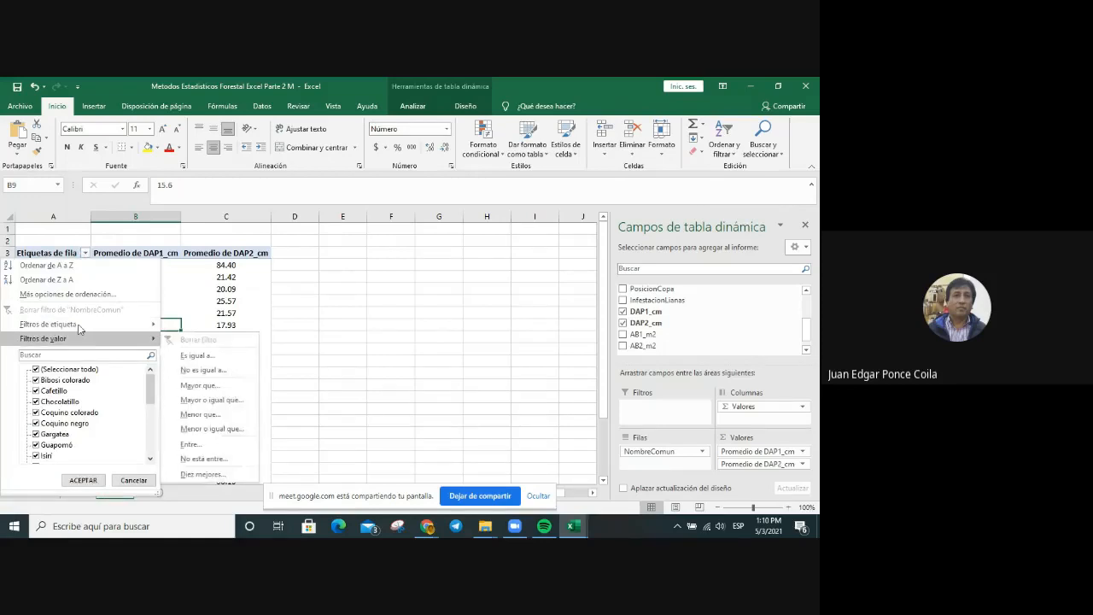
mouse_move(82, 325)
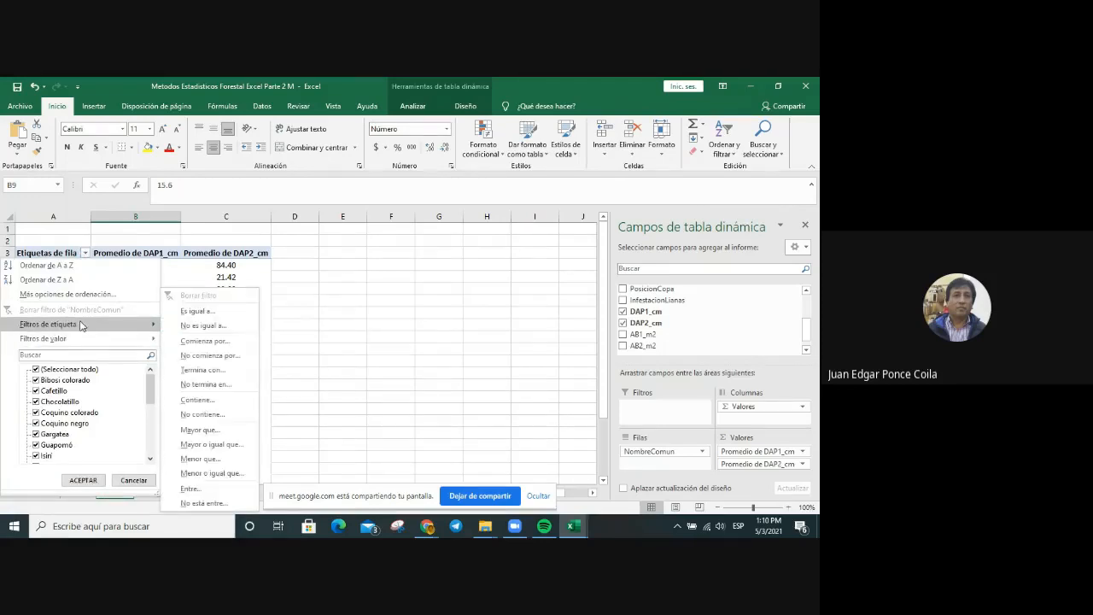
left_click(230, 343)
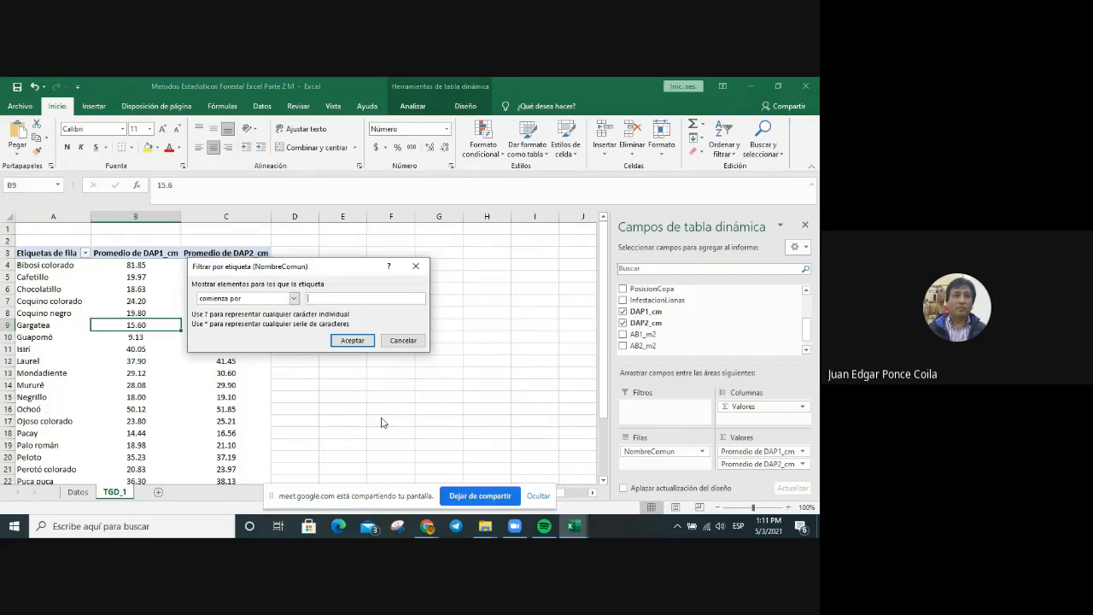
type("Coquino")
left_click(350, 341)
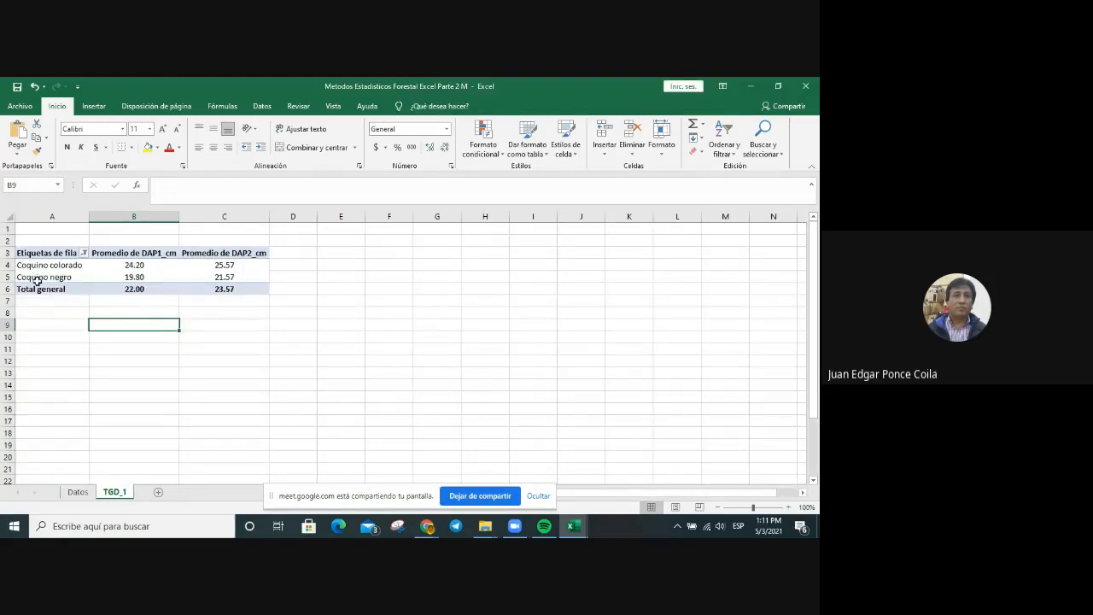
Clear the Coquino label filter from the pivot table's row labels.
left_click(84, 254)
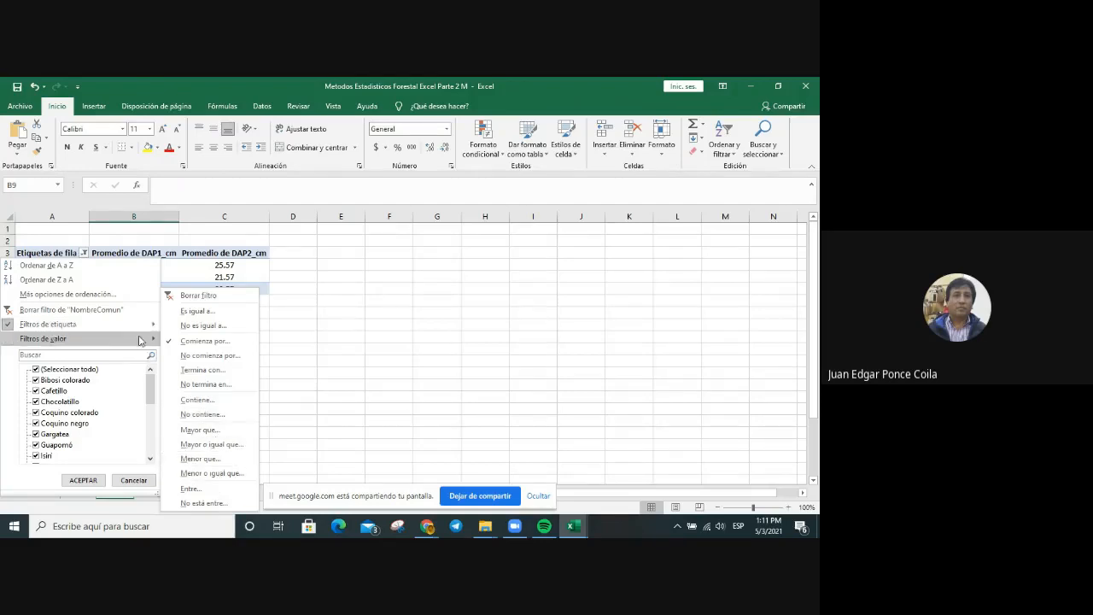
mouse_move(148, 344)
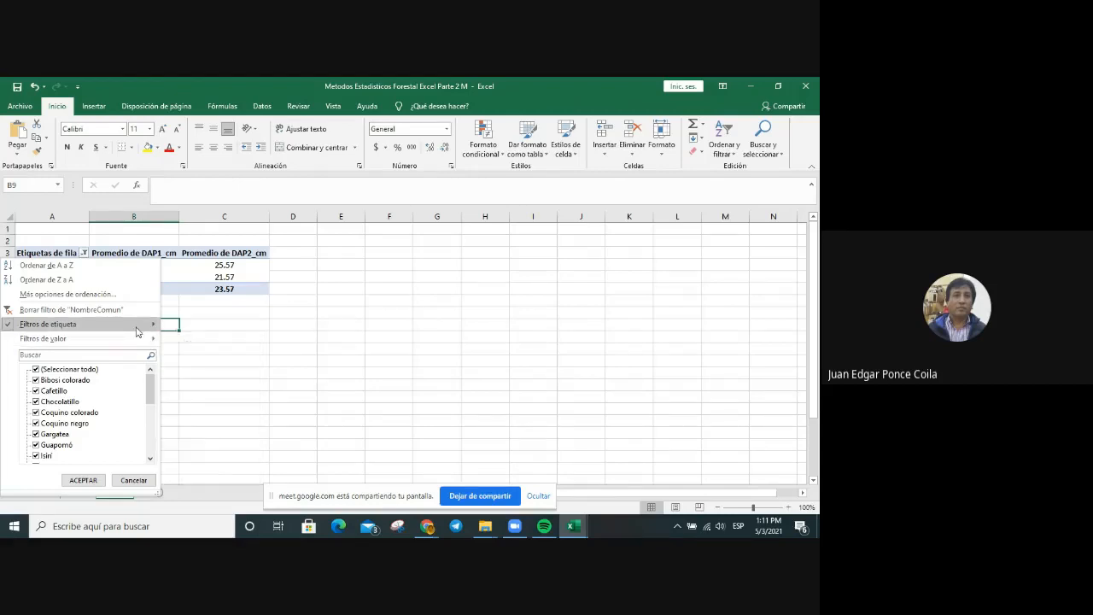
left_click(198, 296)
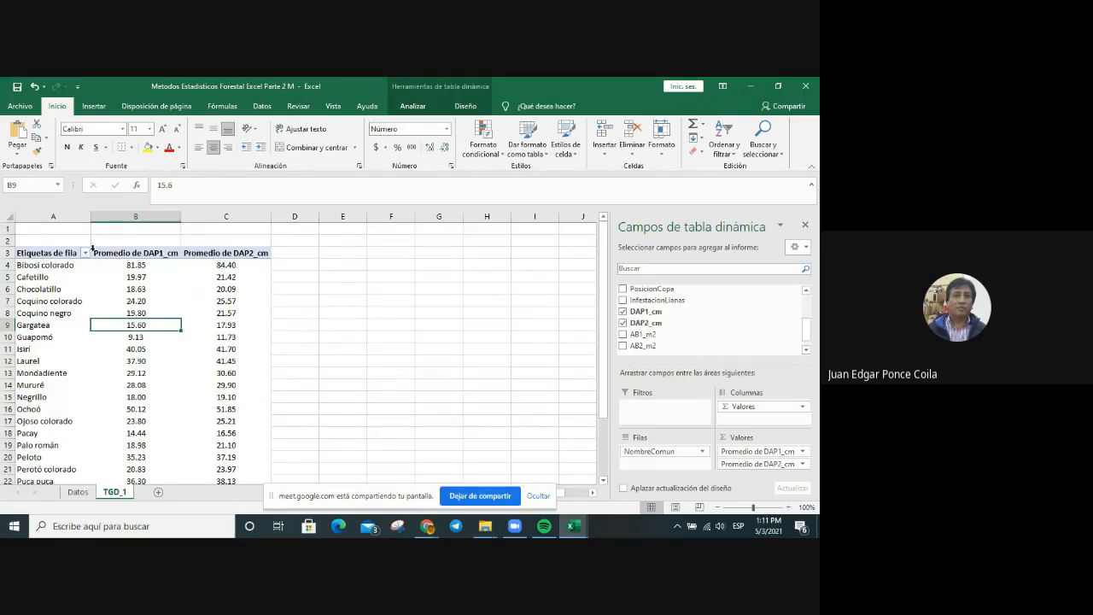
Apply a value filter to NombreComun showing only species whose Promedio de DAP1_cm is greater than 30.
left_click(85, 253)
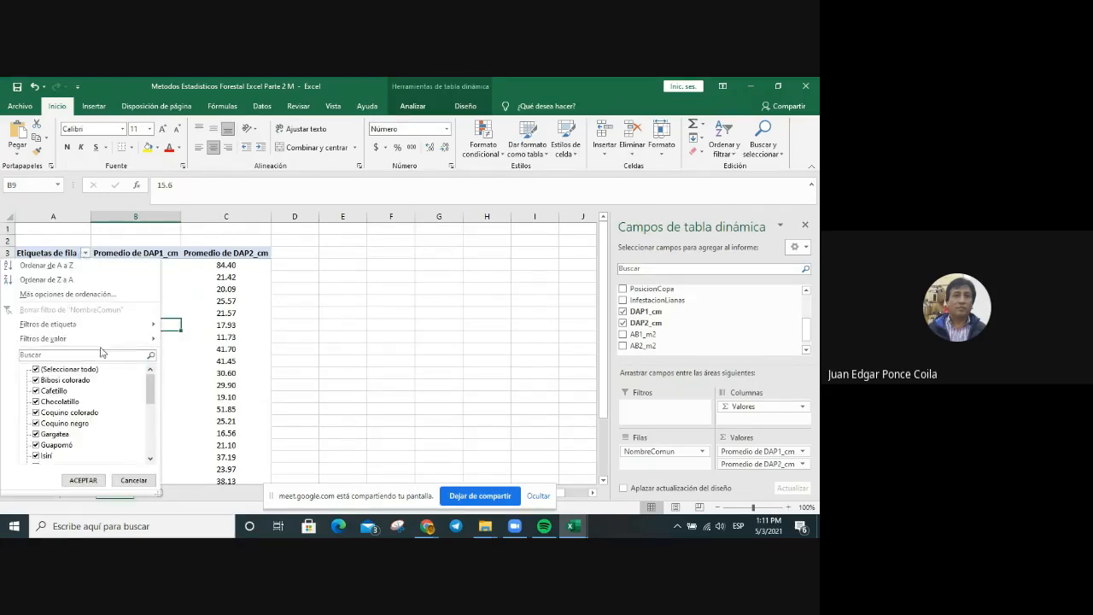
mouse_move(150, 342)
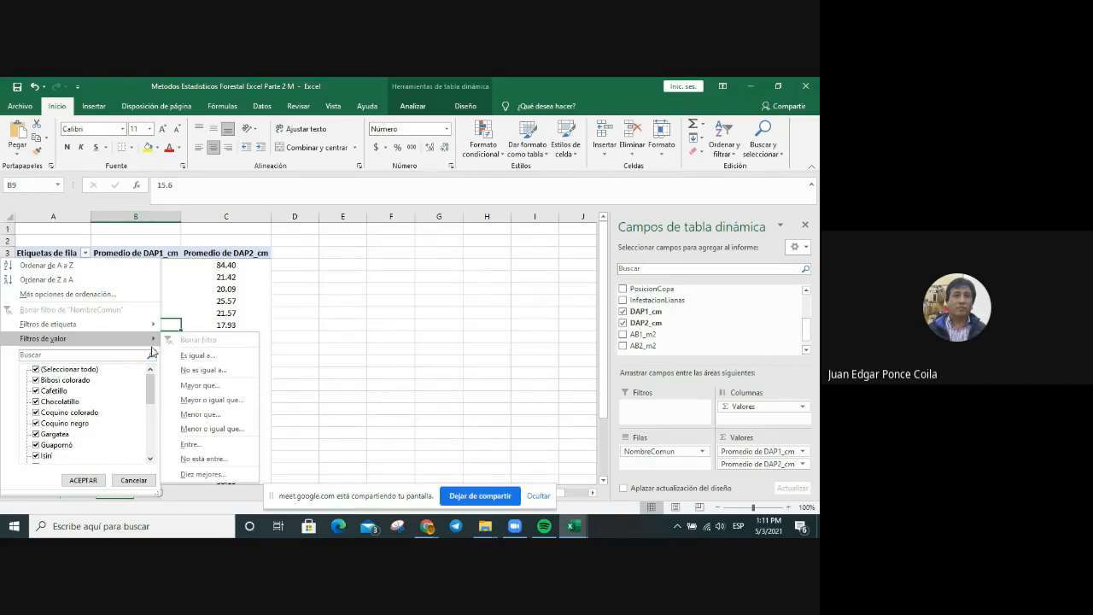
left_click(205, 390)
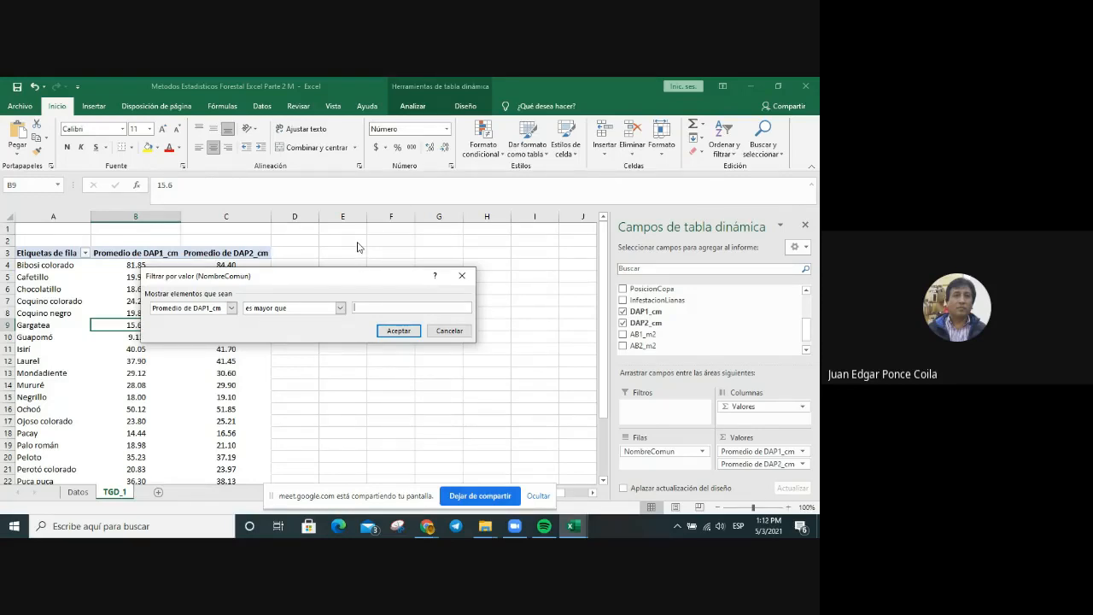
type("30")
left_click(399, 331)
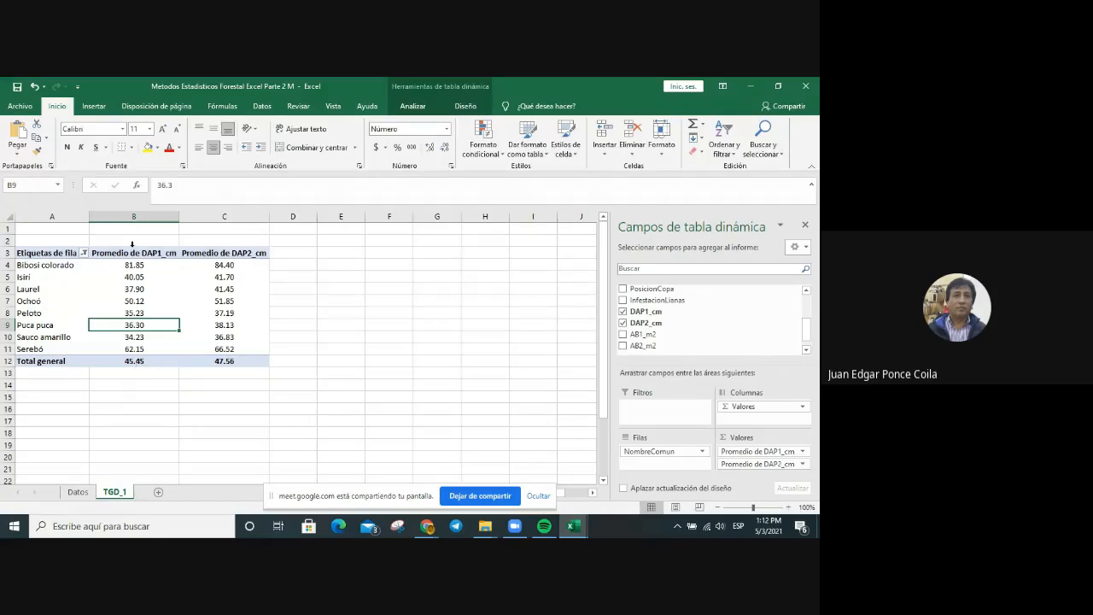
Clear the Promedio de DAP1_cm value filter from the pivot table's row labels.
left_click(85, 253)
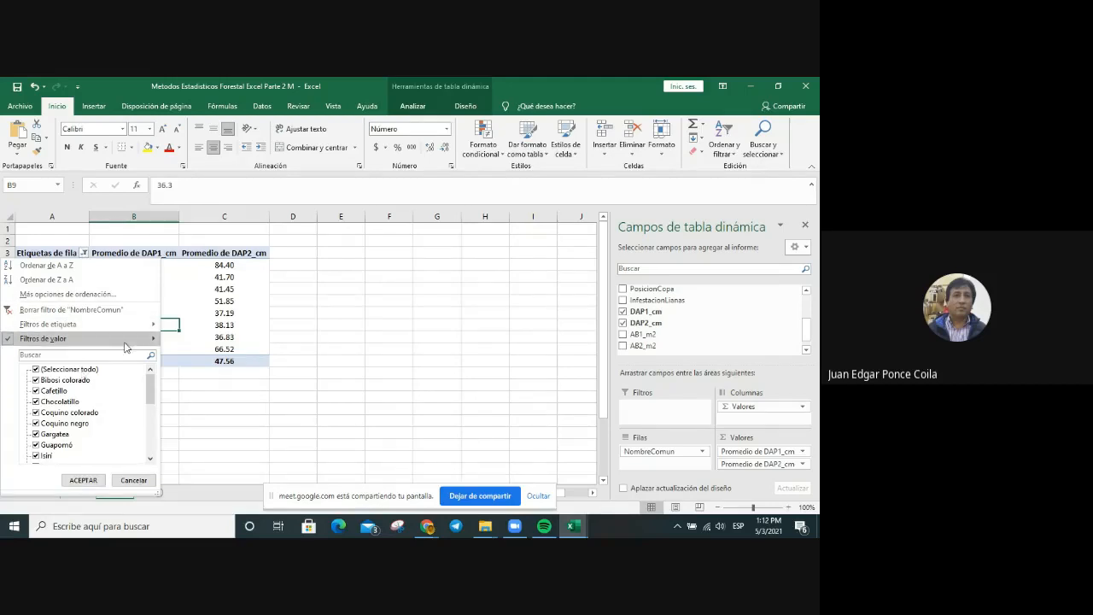
left_click(196, 340)
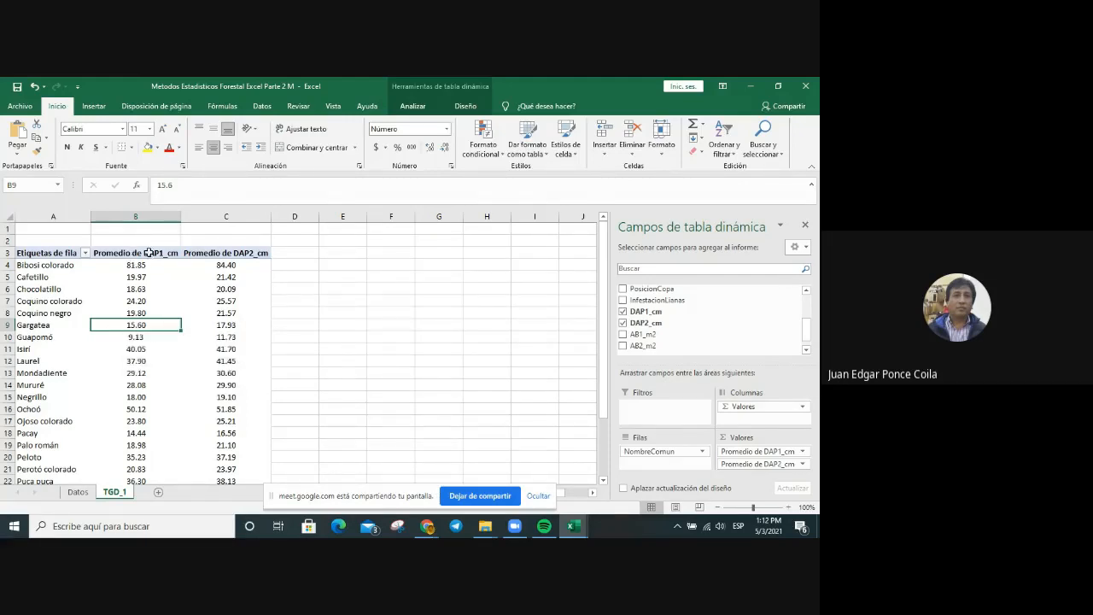
Apply a value filter to NombreComun showing only species whose Promedio de DAP2_cm is less than or equal to 40.
left_click(245, 324)
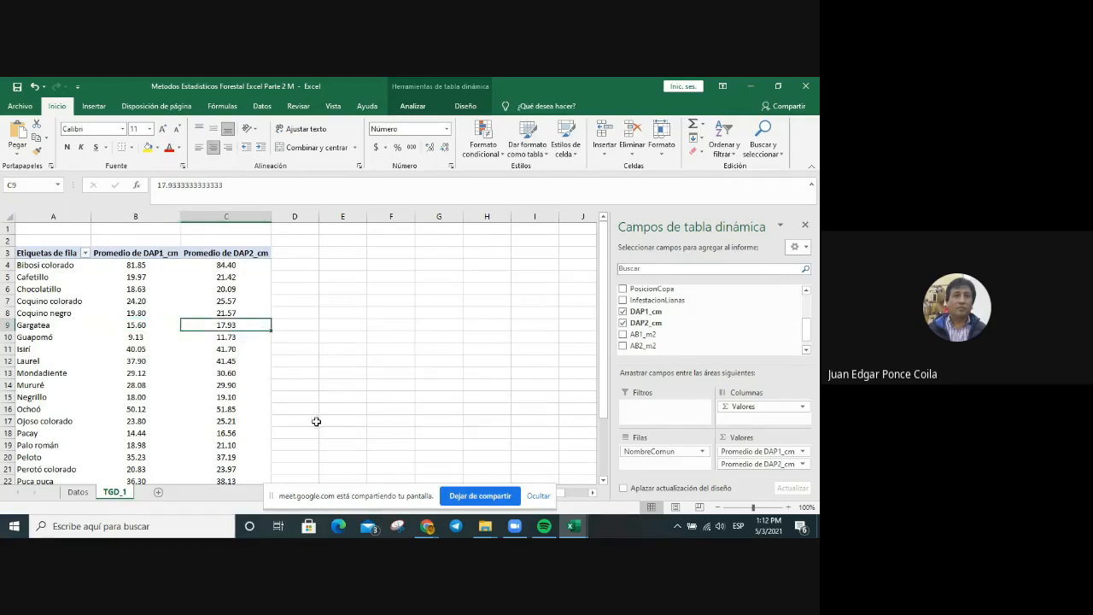
left_click(86, 252)
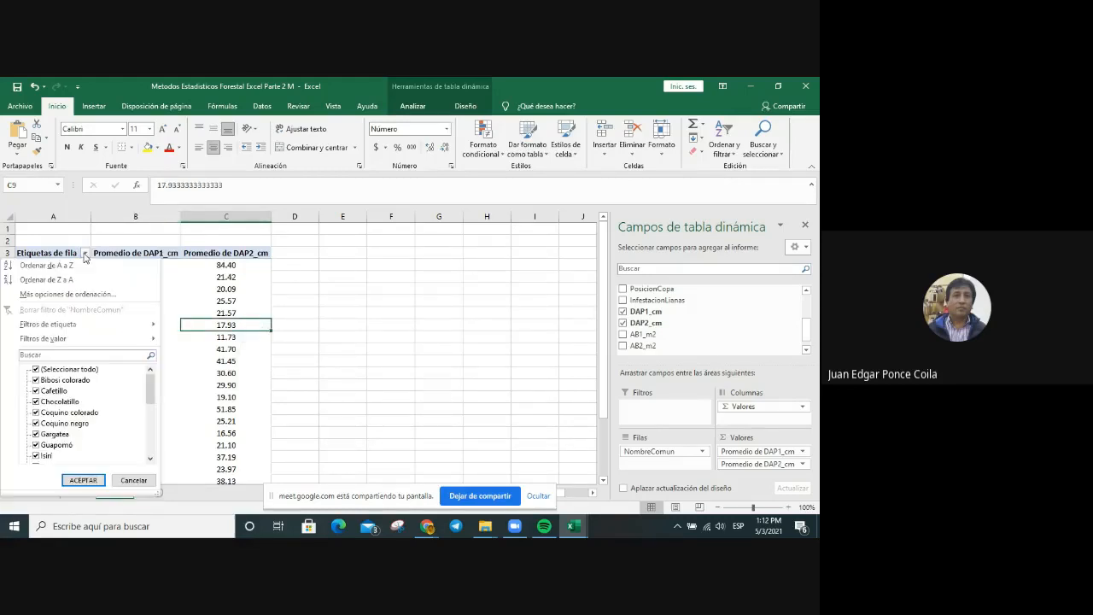
mouse_move(94, 340)
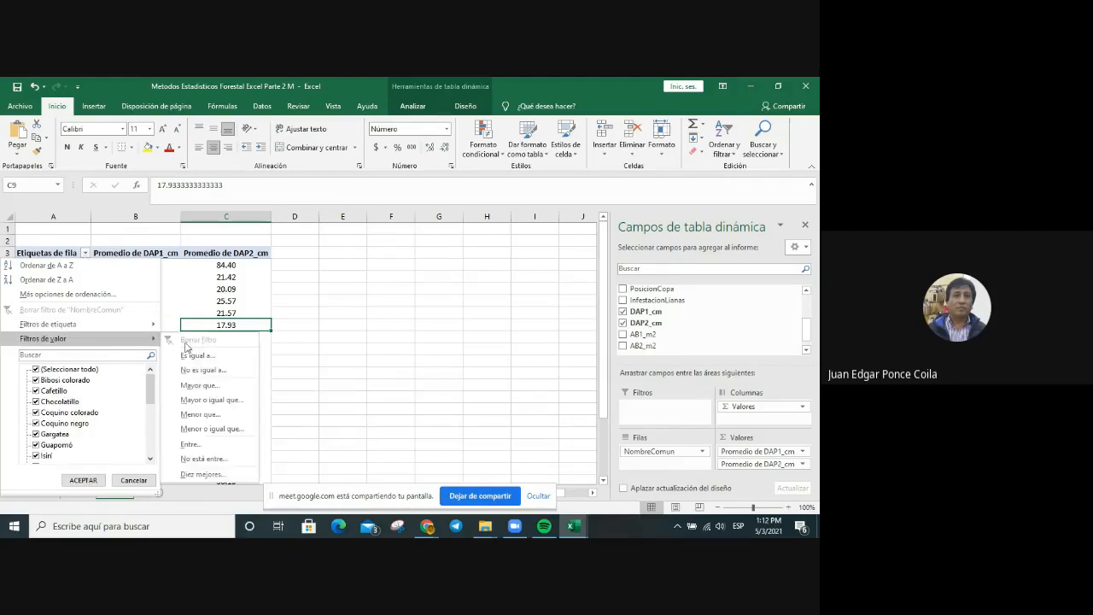
left_click(232, 429)
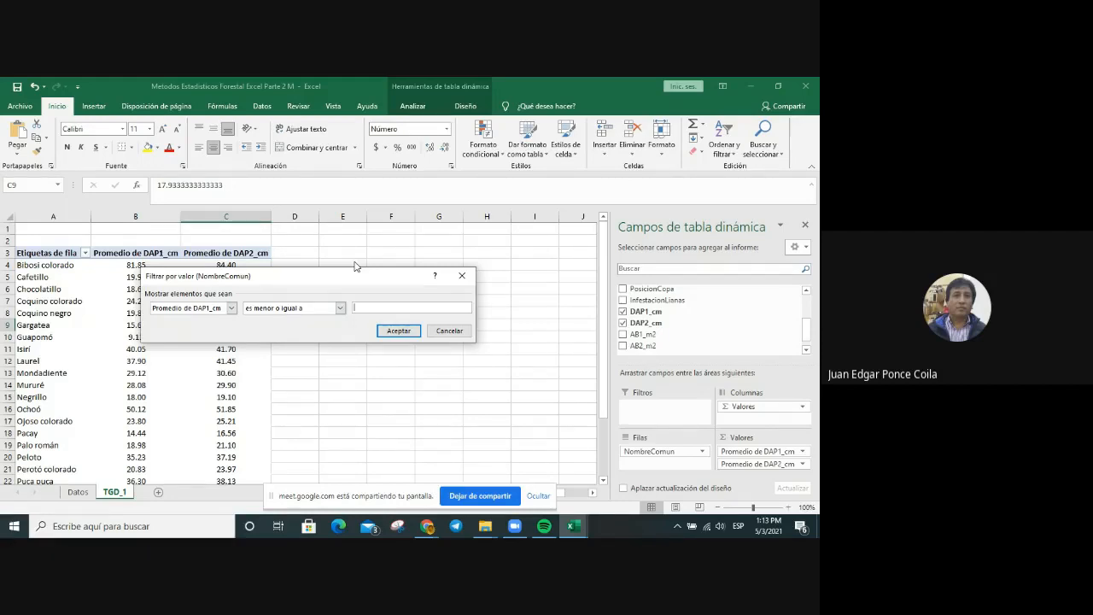
type("40")
left_click(231, 307)
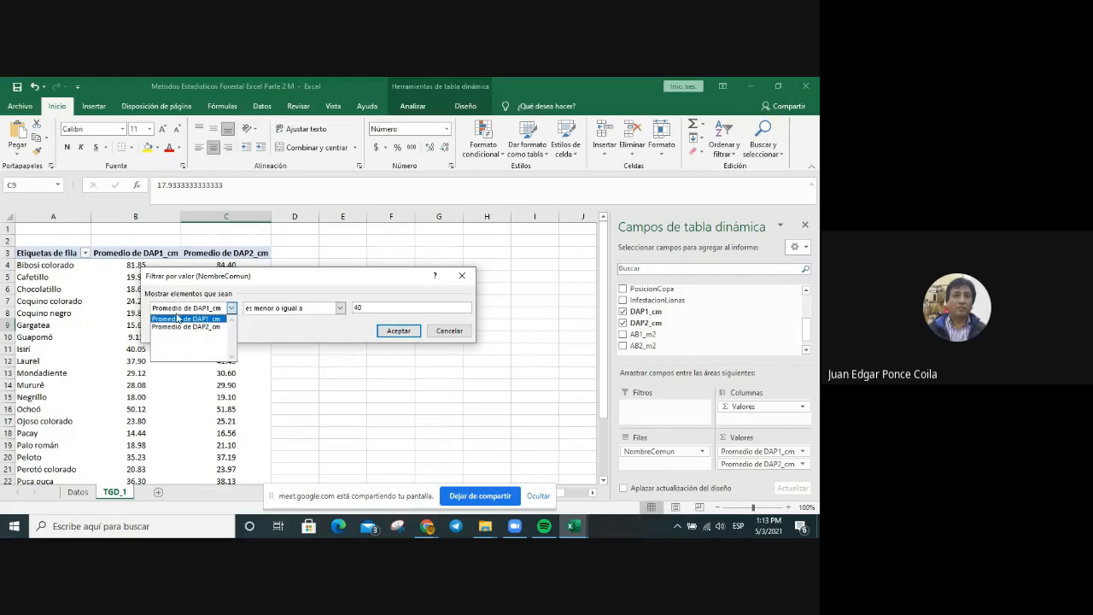
left_click(199, 327)
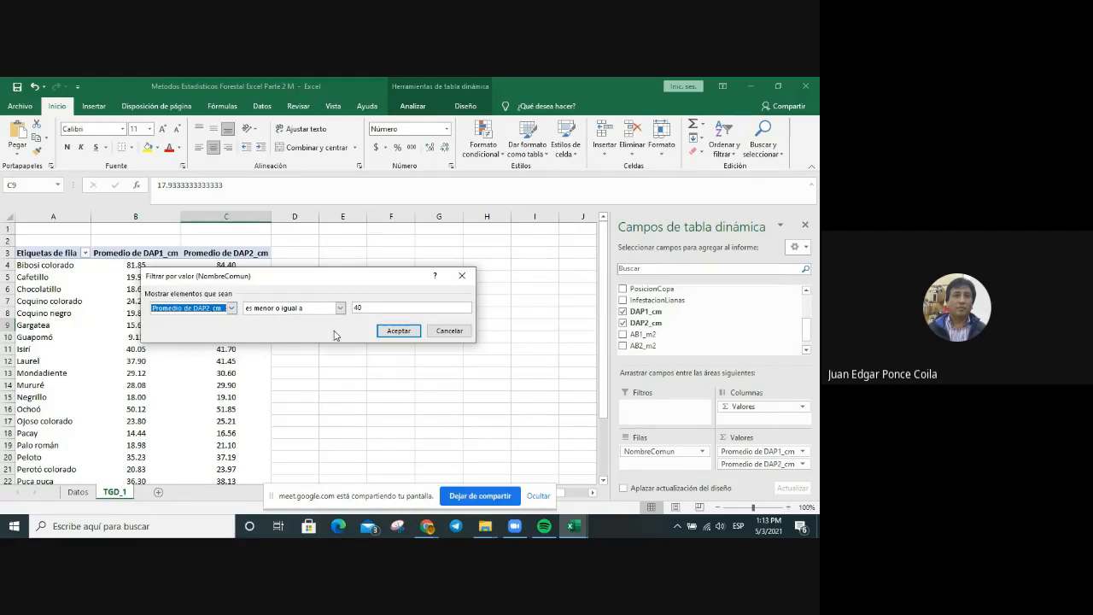
left_click(398, 331)
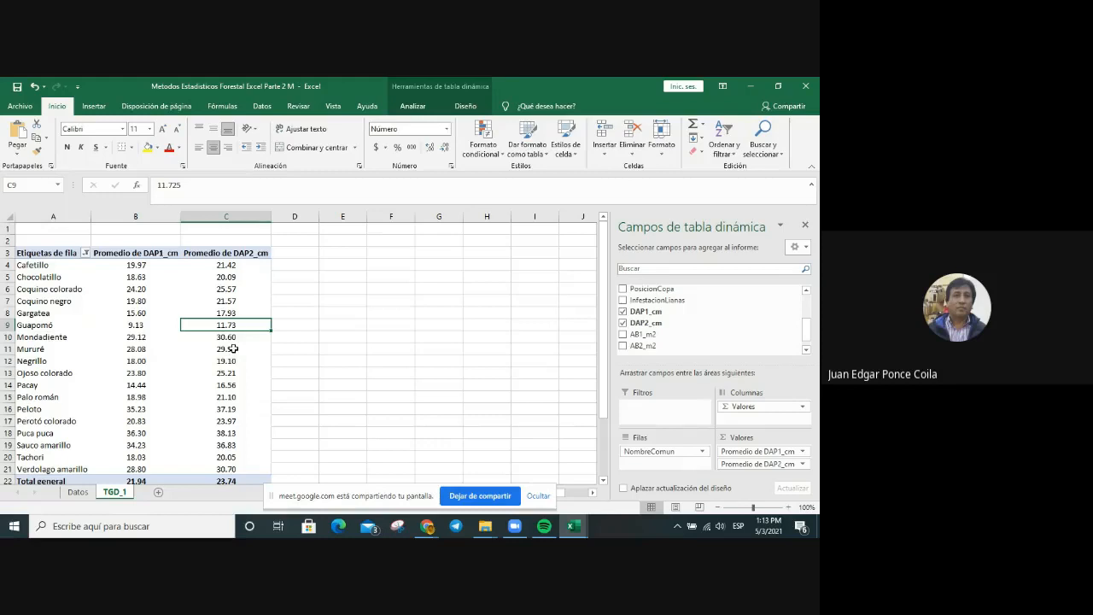
Clear the Promedio de DAP2_cm value filter from the pivot table's row labels.
left_click(86, 253)
mouse_move(106, 340)
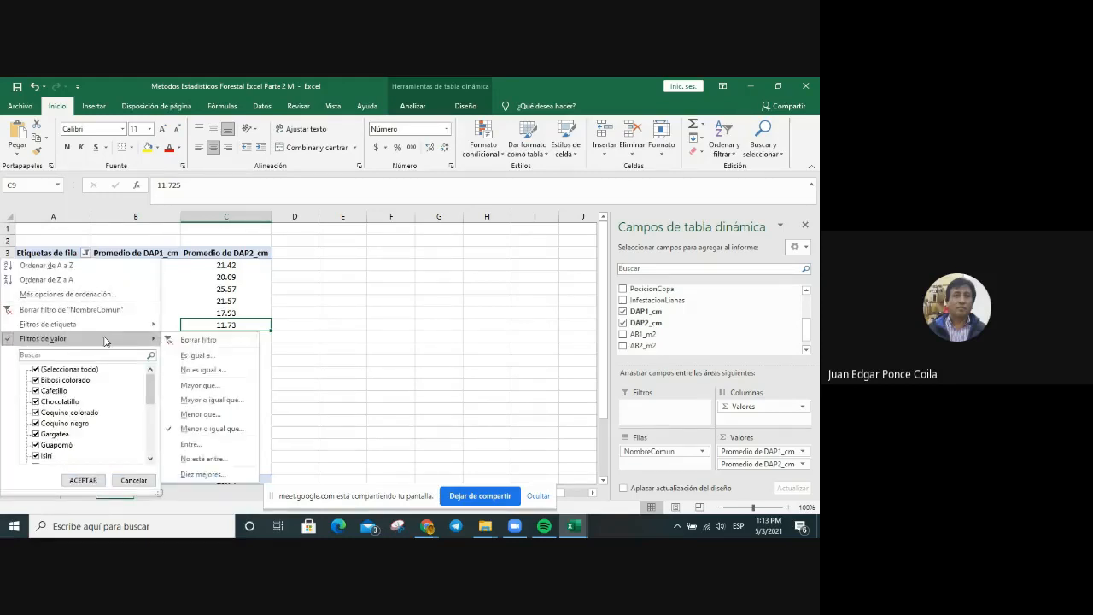
left_click(202, 339)
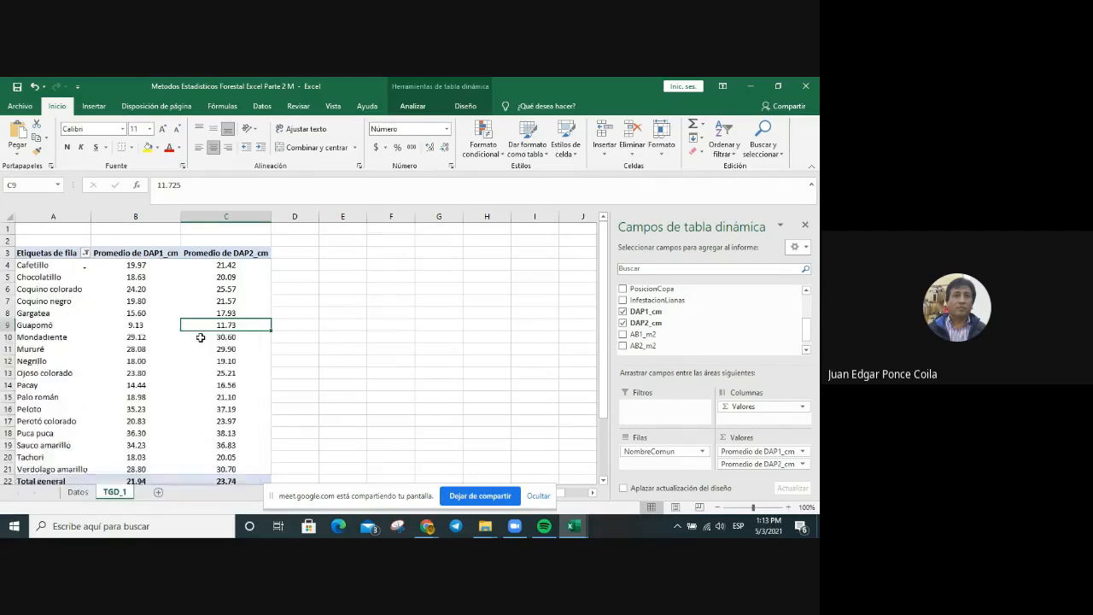
Apply a value filter to NombreComun showing only species whose Promedio de DAP1_cm is between 40 and 60.
left_click(85, 253)
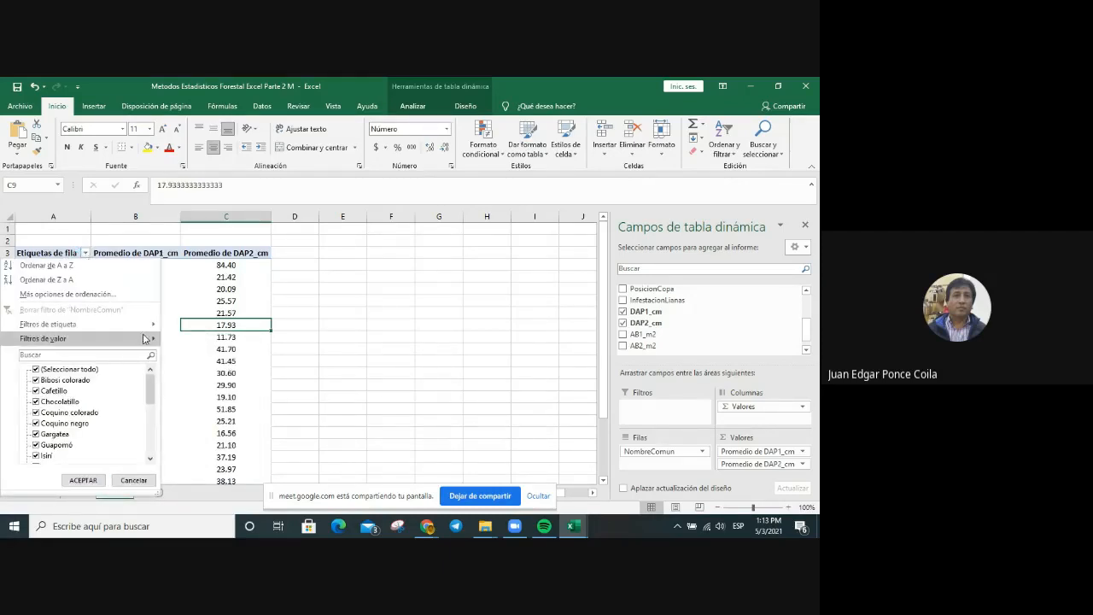
mouse_move(143, 339)
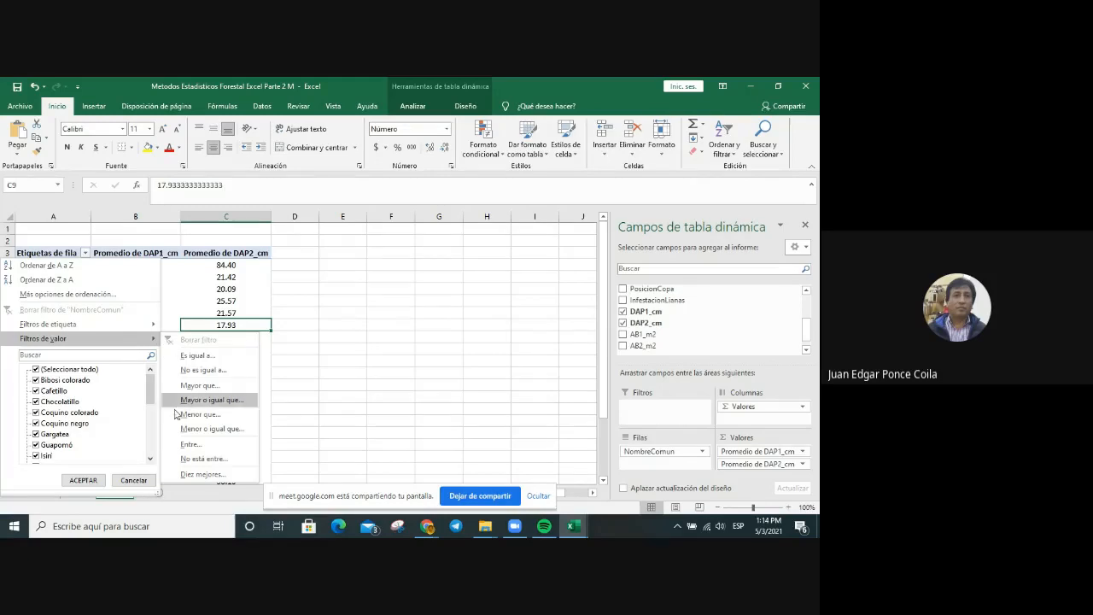
left_click(217, 451)
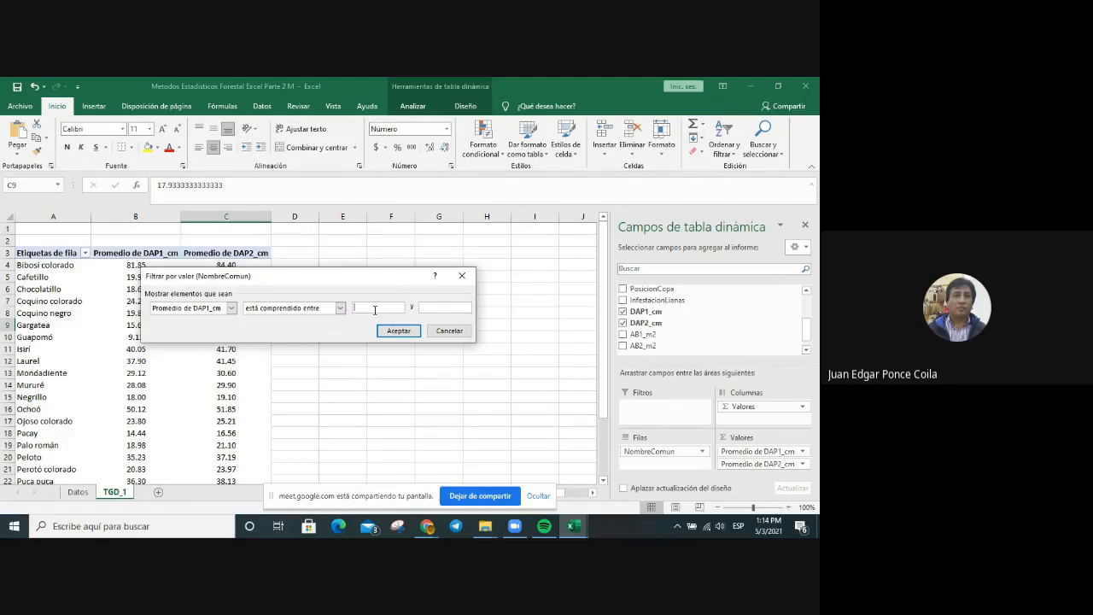
type("4")
type("60")
left_click(397, 330)
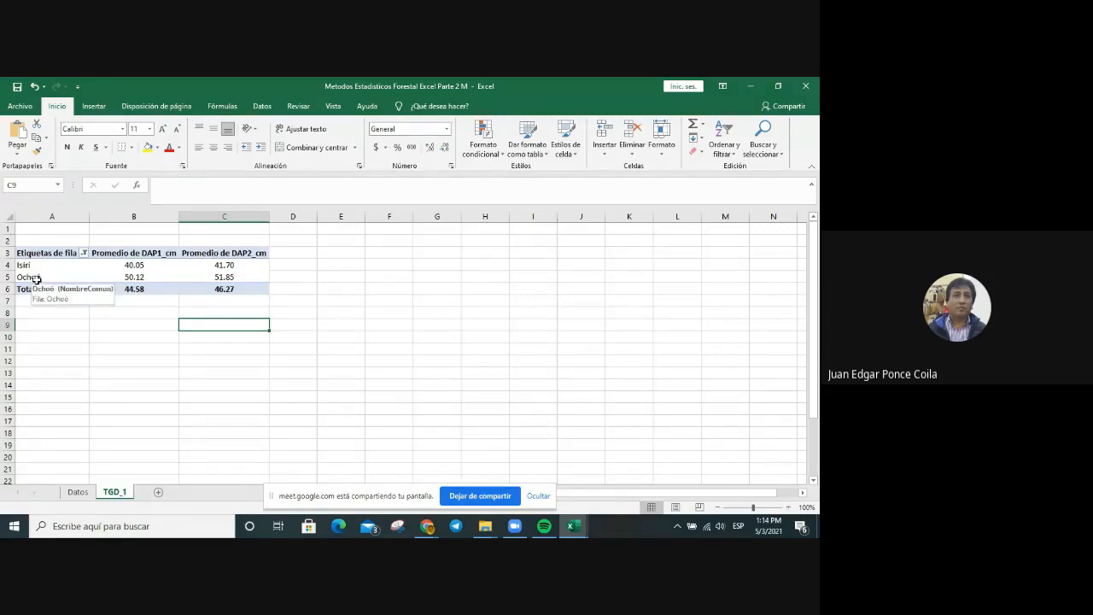
Clear the between filter on Promedio de DAP1_cm from the row labels.
left_click(83, 253)
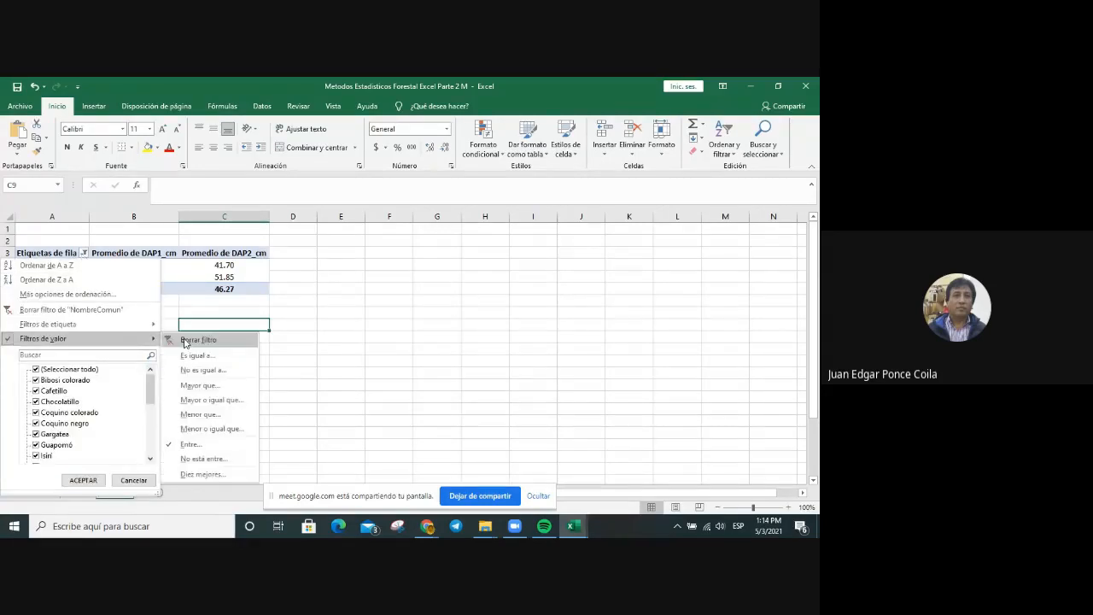
left_click(184, 340)
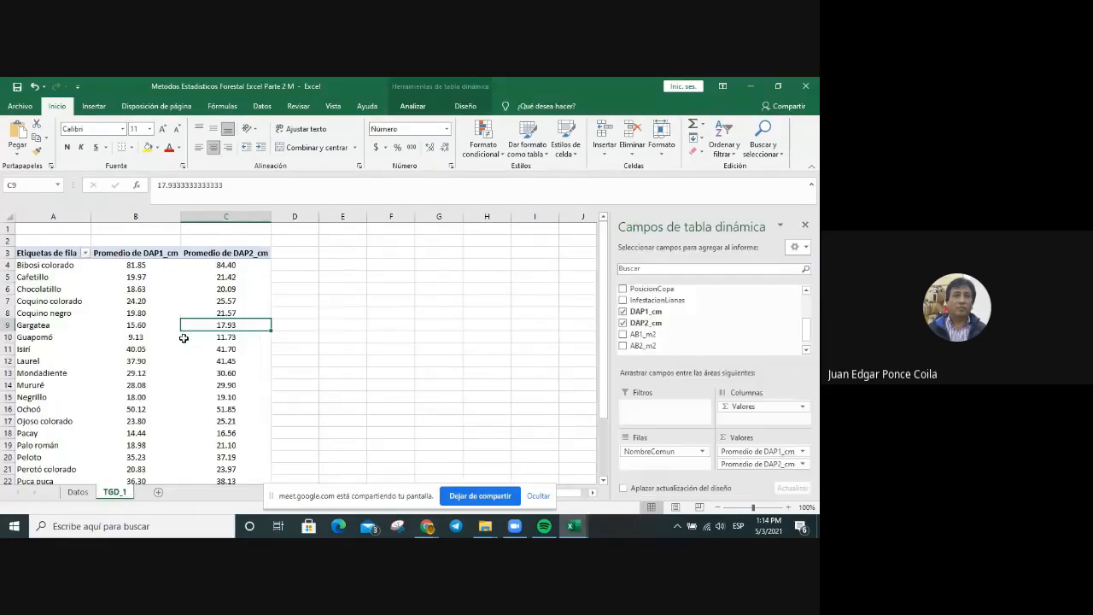
Apply a value filter to NombreComun showing only species whose Promedio de DAP2_cm is between 50 and 70.
left_click(84, 253)
mouse_move(89, 339)
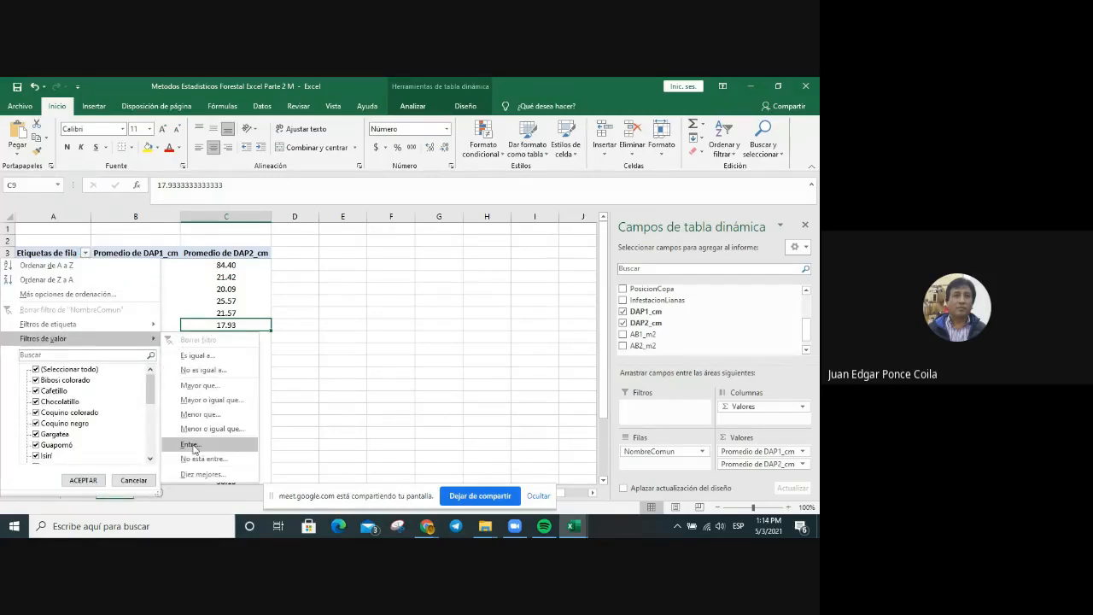
left_click(190, 443)
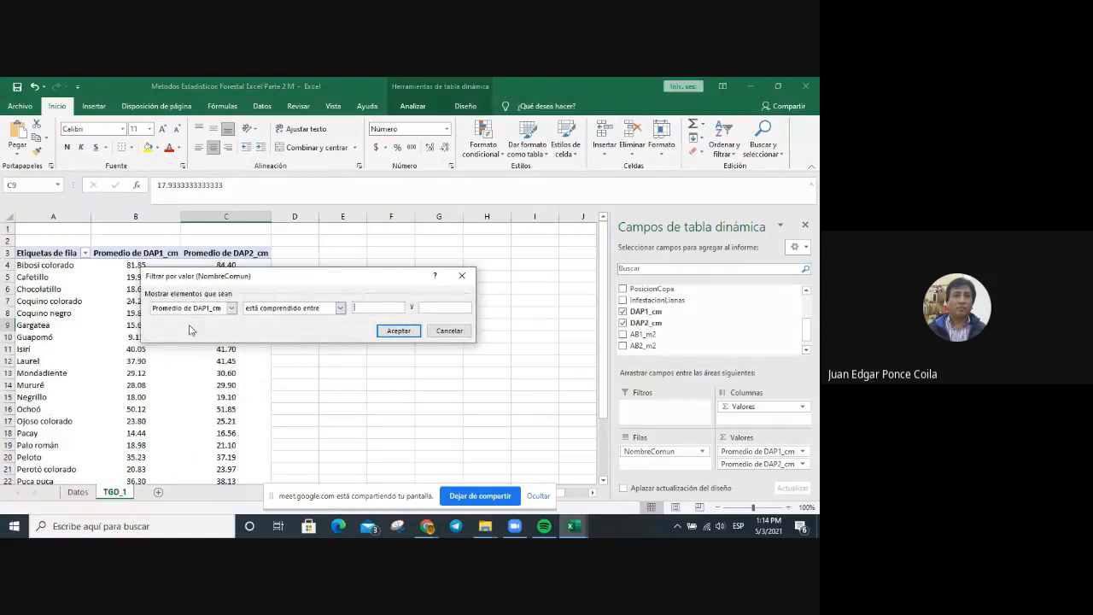
left_click(232, 308)
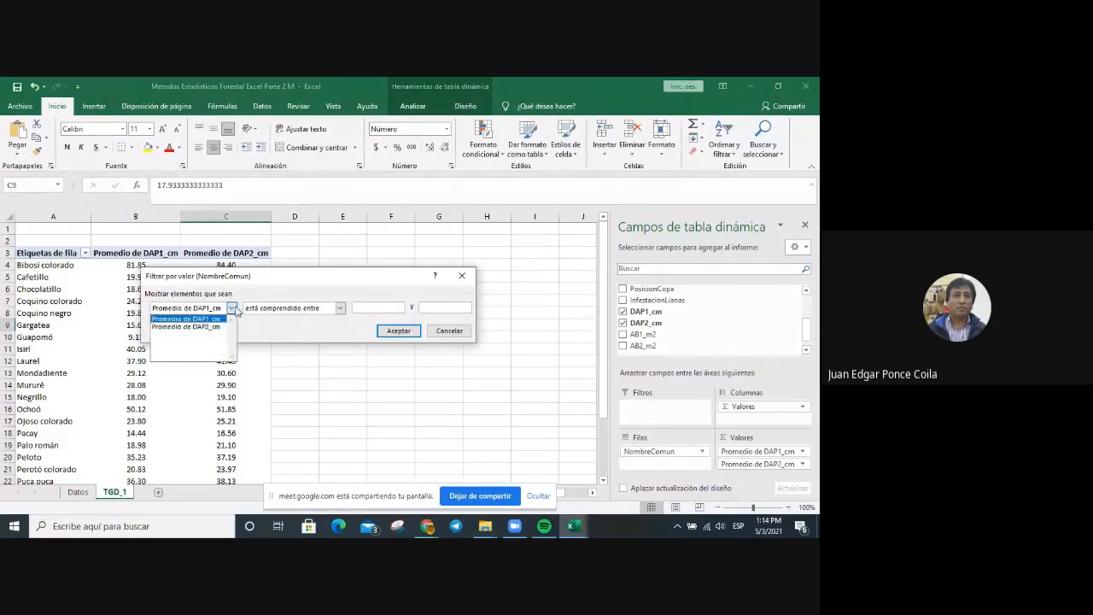
left_click(200, 327)
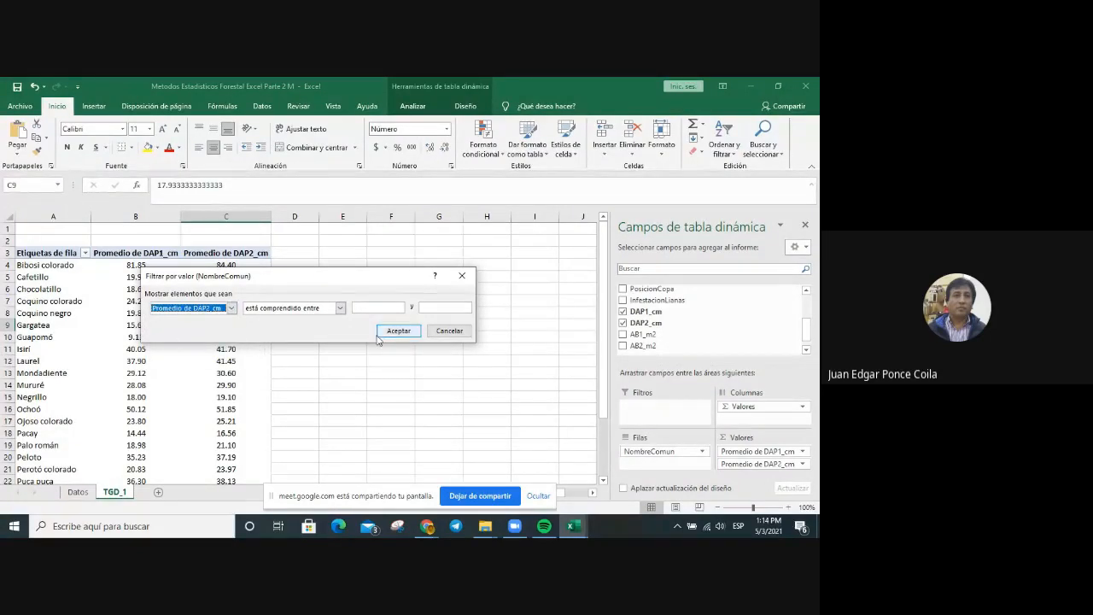
left_click(376, 307)
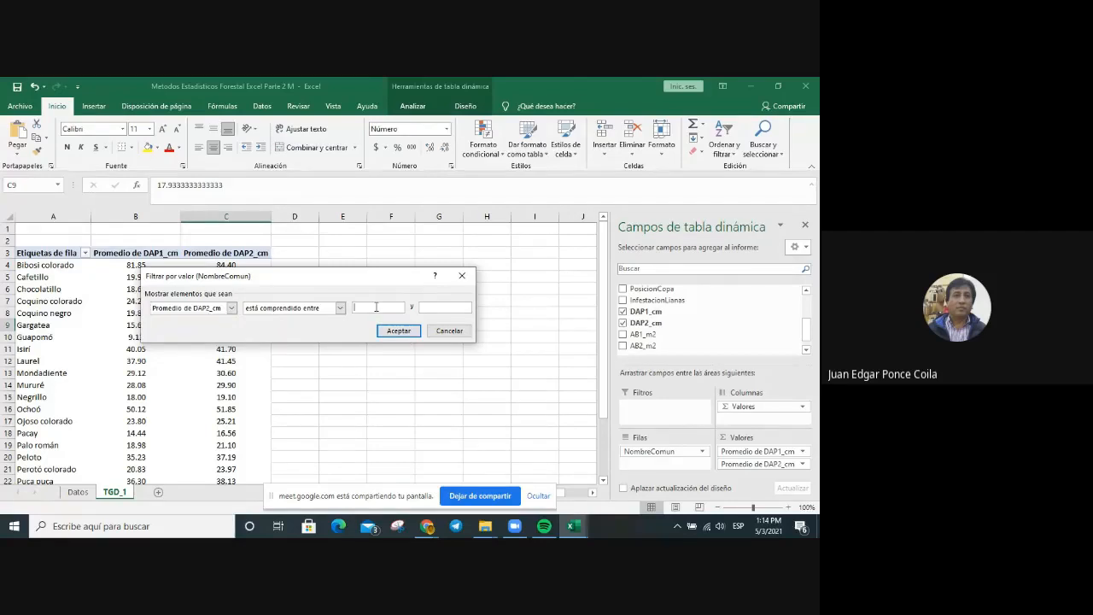
type("50")
type("70")
left_click(398, 330)
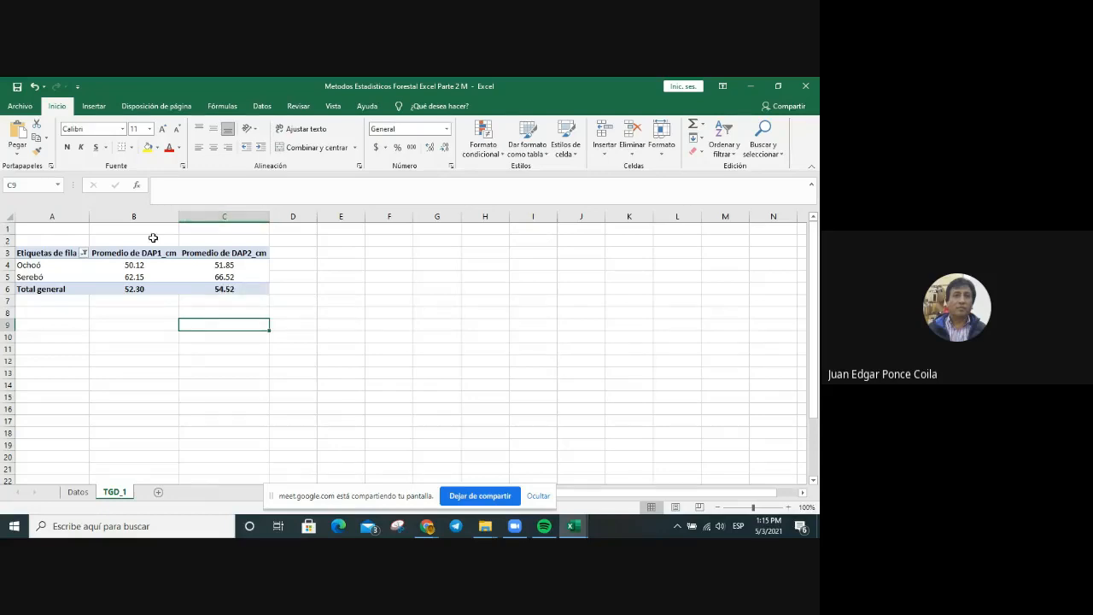
Clear the between filter on Promedio de DAP2_cm from the row labels.
left_click(84, 253)
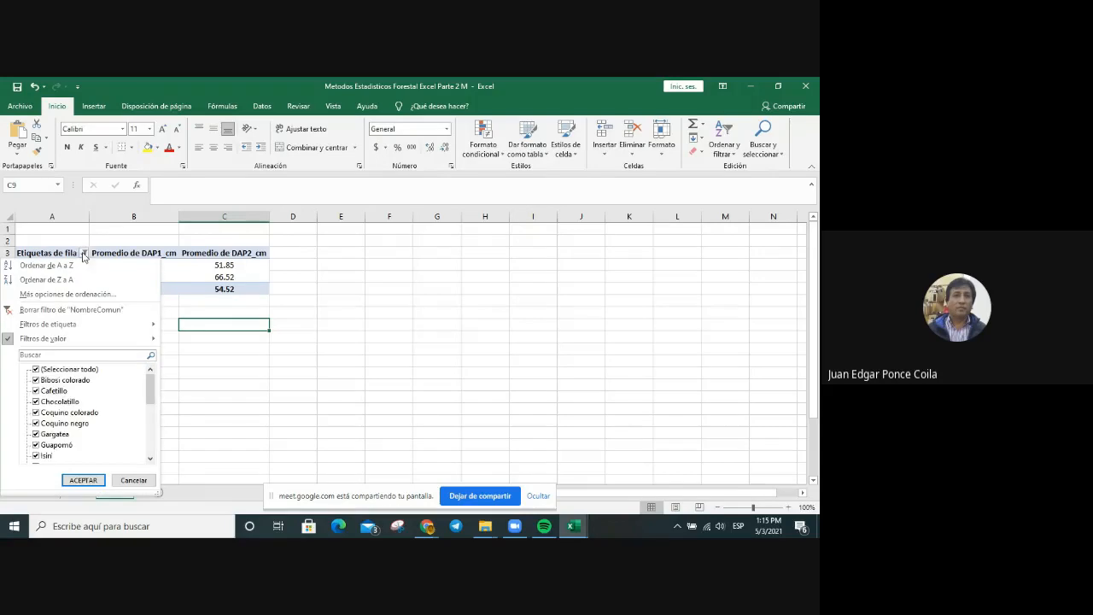
mouse_move(131, 341)
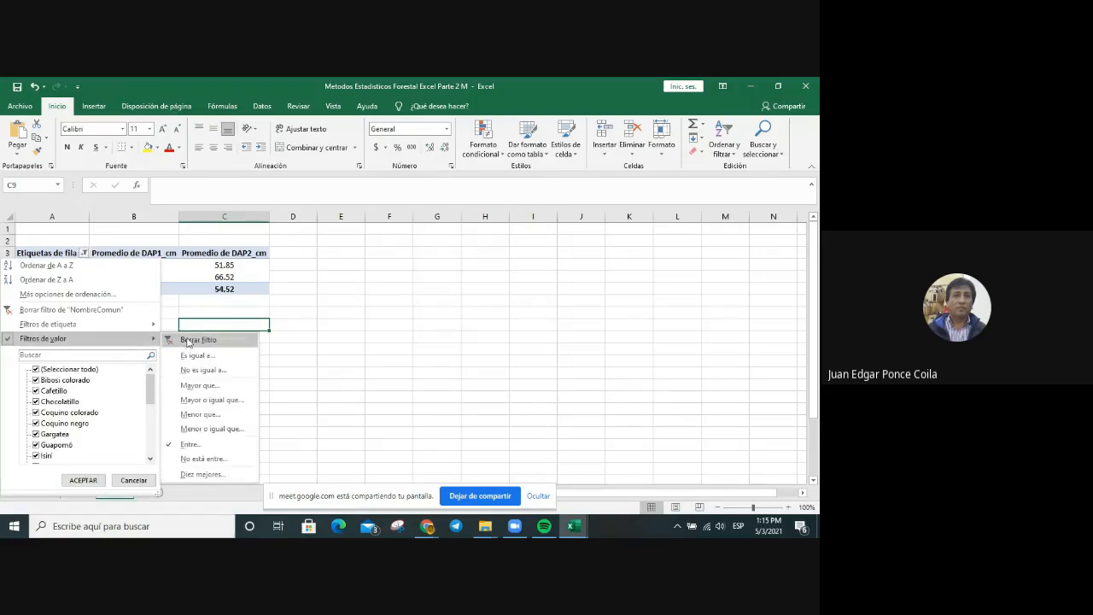
left_click(189, 340)
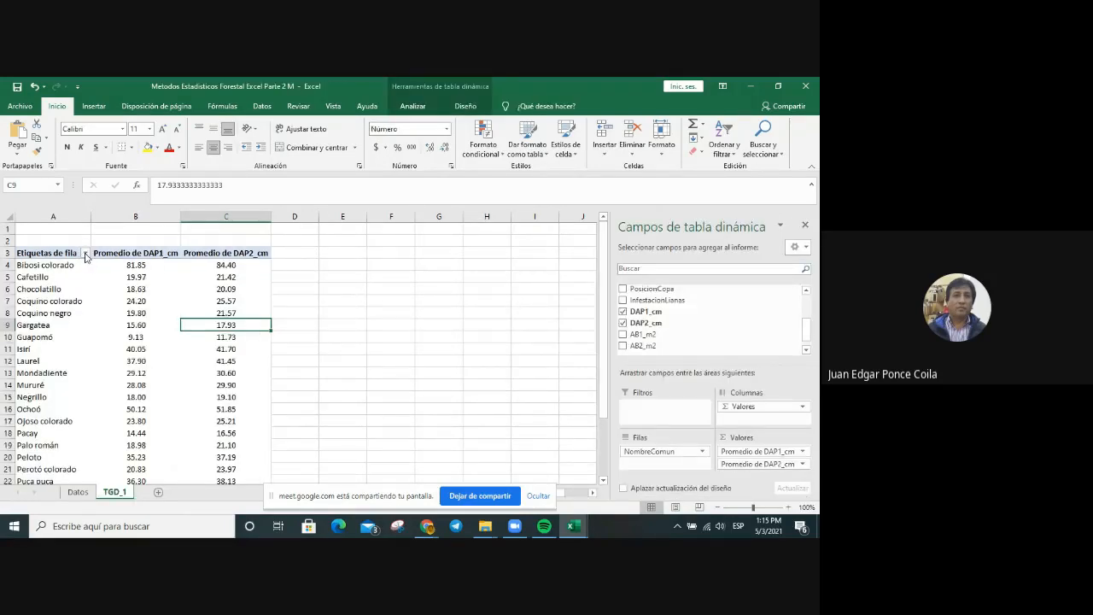
Apply a value filter to NombreComun showing only species whose Promedio de DAP1_cm is greater than or equal to 50.
left_click(86, 254)
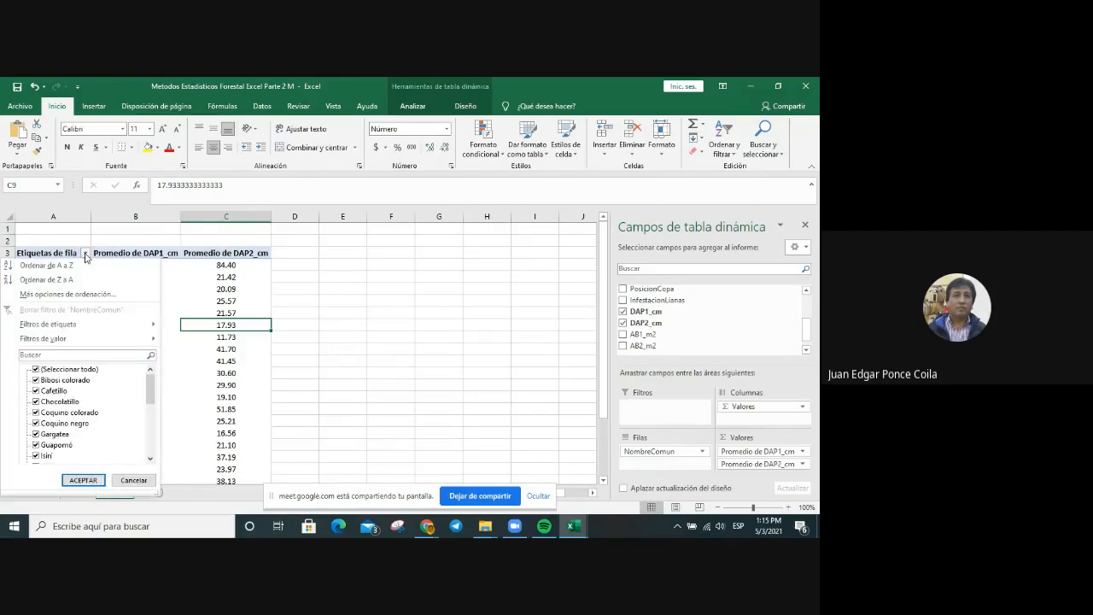
mouse_move(115, 348)
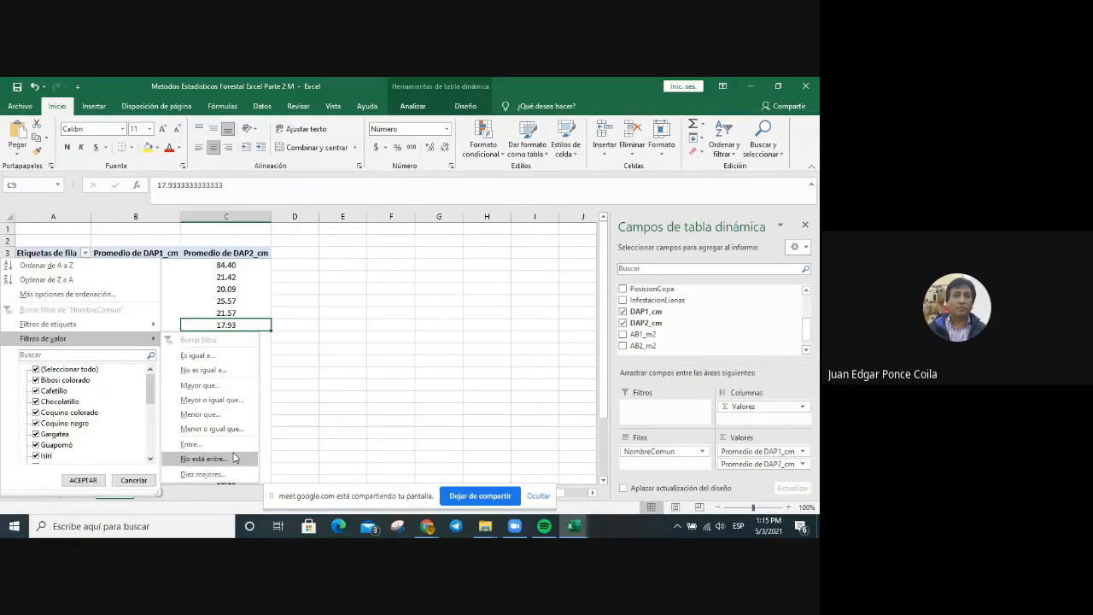
left_click(231, 402)
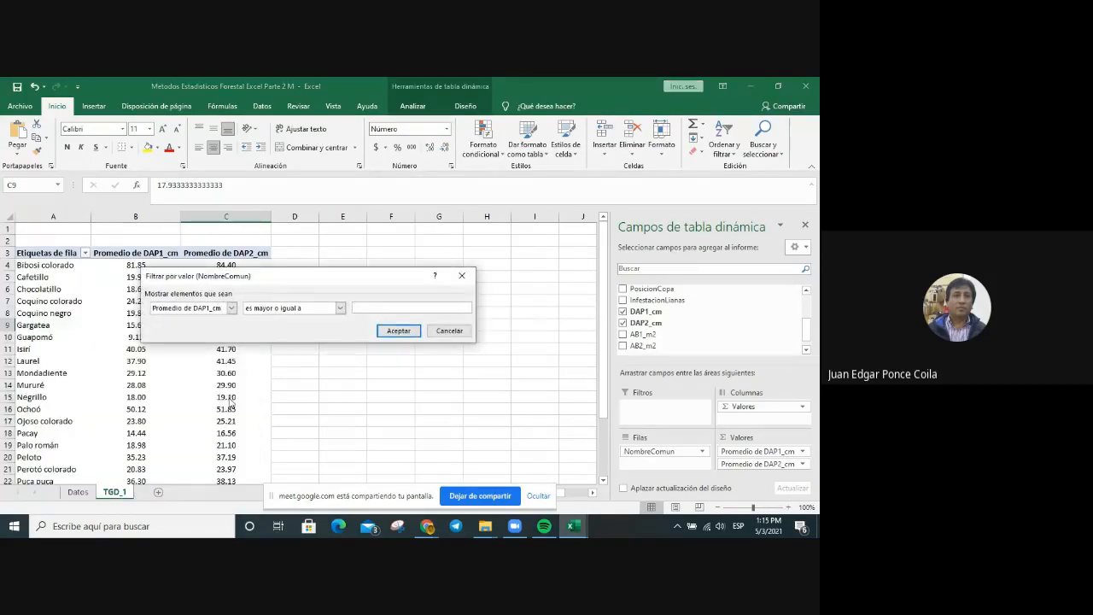
type("50")
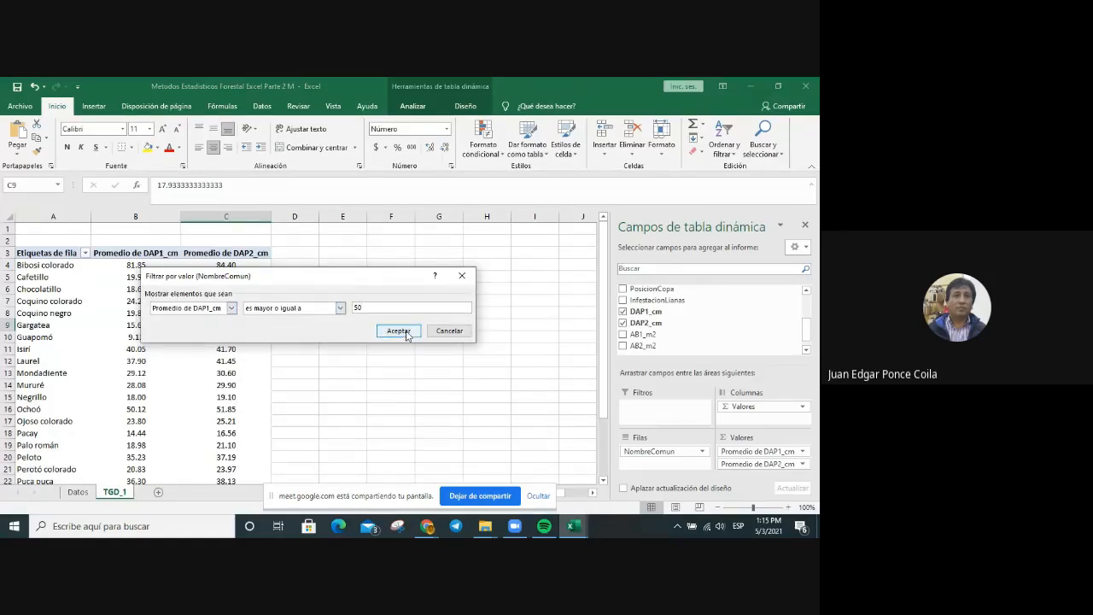
left_click(406, 333)
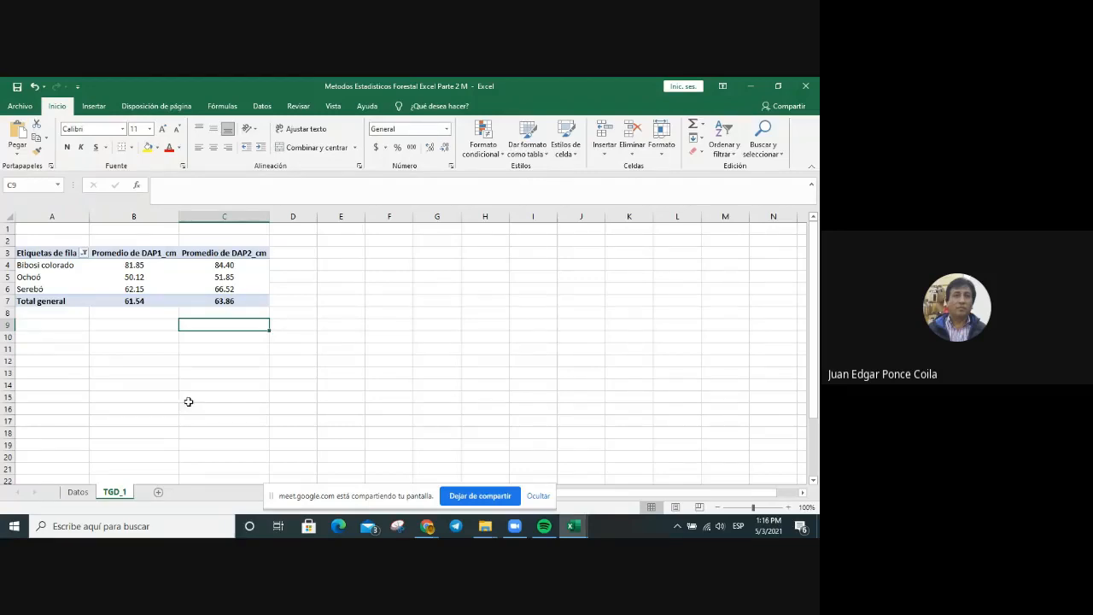
Clear the greater-than-or-equal filter on Promedio de DAP1_cm from the pivot table's row labels.
left_click(83, 254)
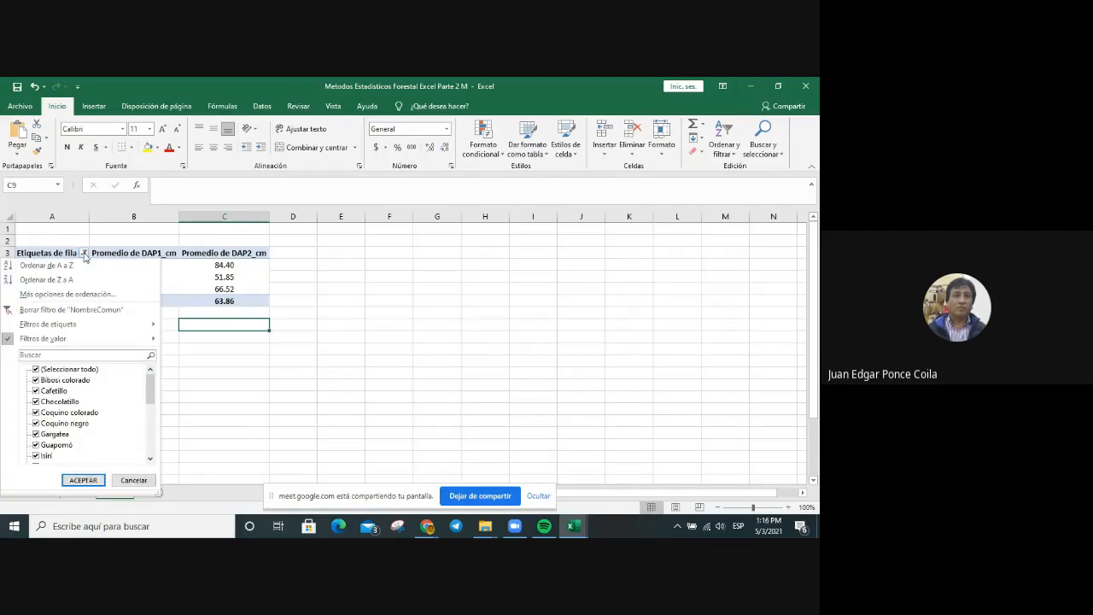
left_click(83, 253)
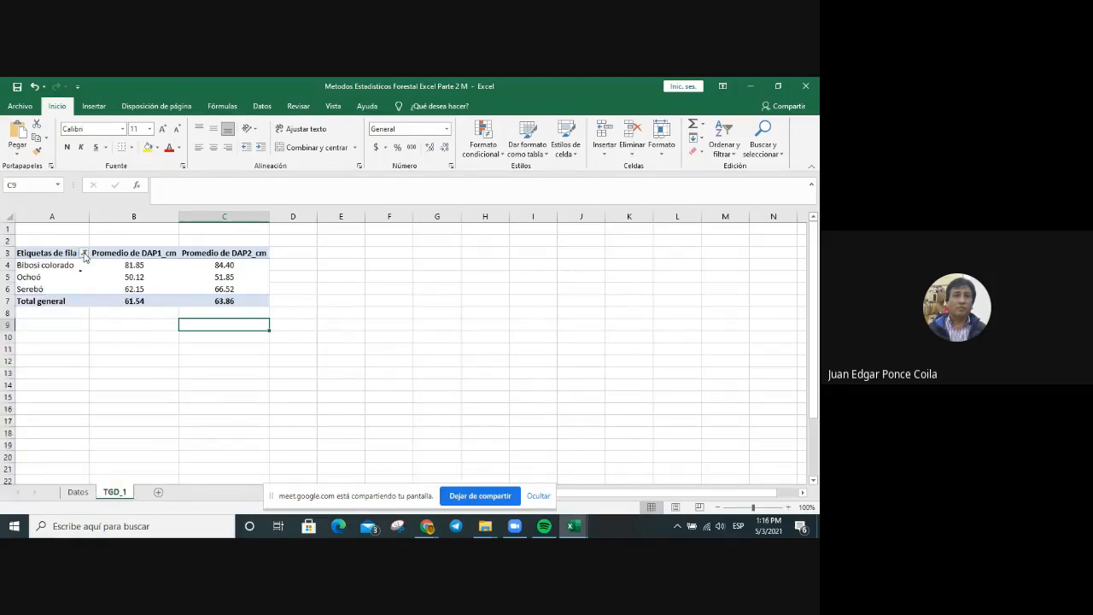
left_click(83, 253)
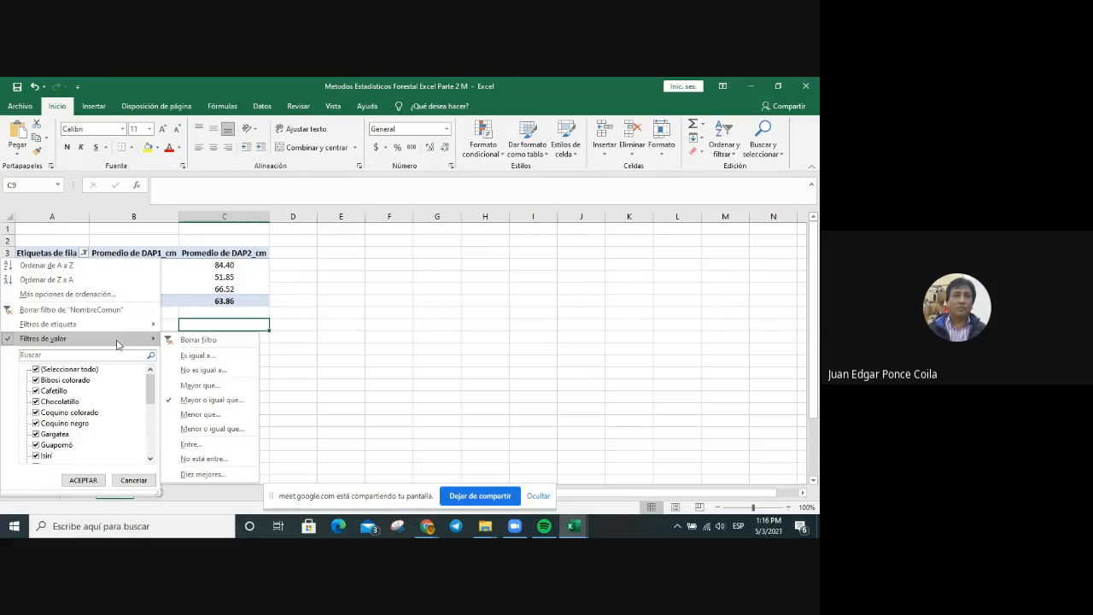
left_click(230, 345)
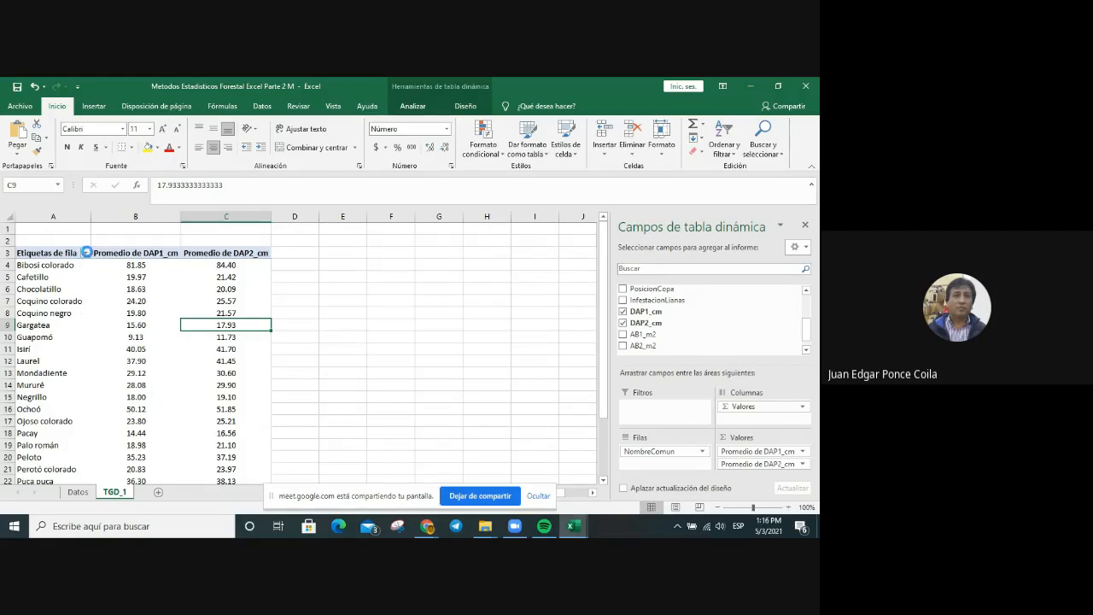
Review the additional sort options for the NombreComun row labels without applying a sort.
left_click(87, 252)
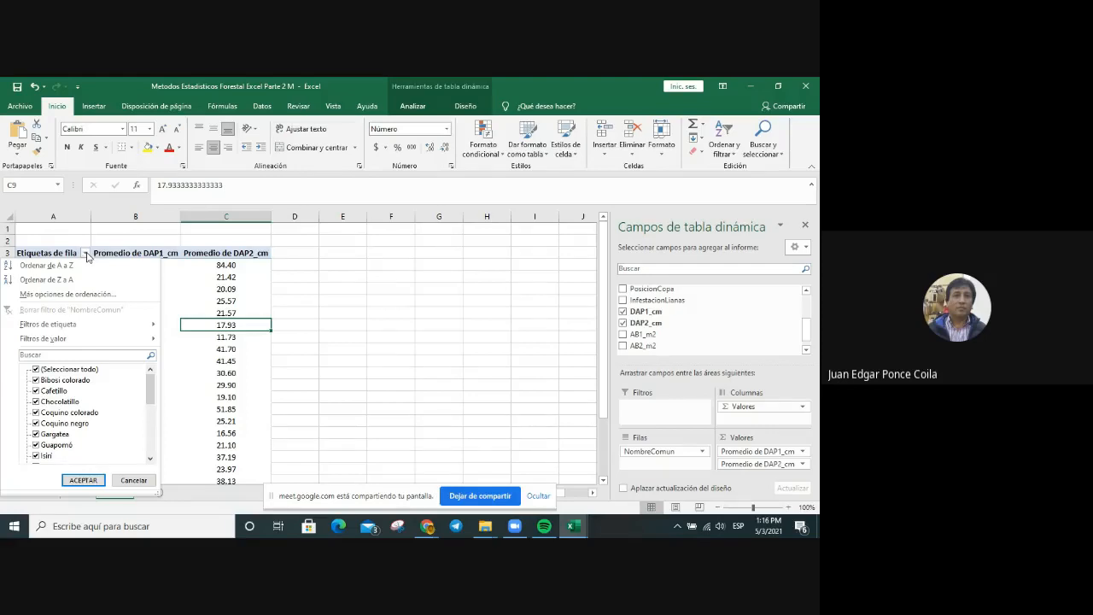
left_click(89, 294)
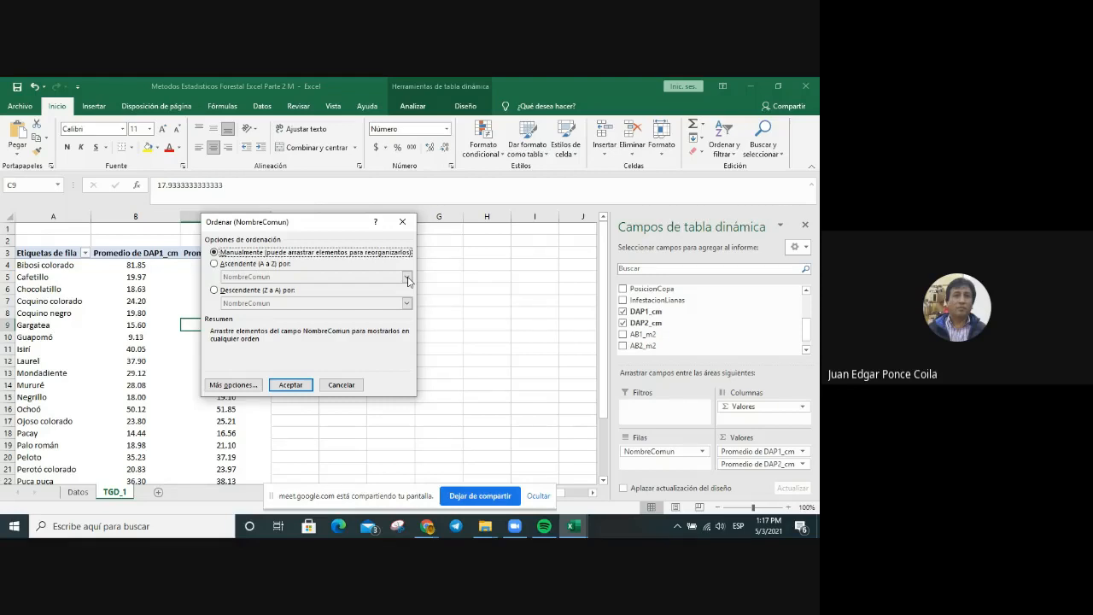
left_click(402, 225)
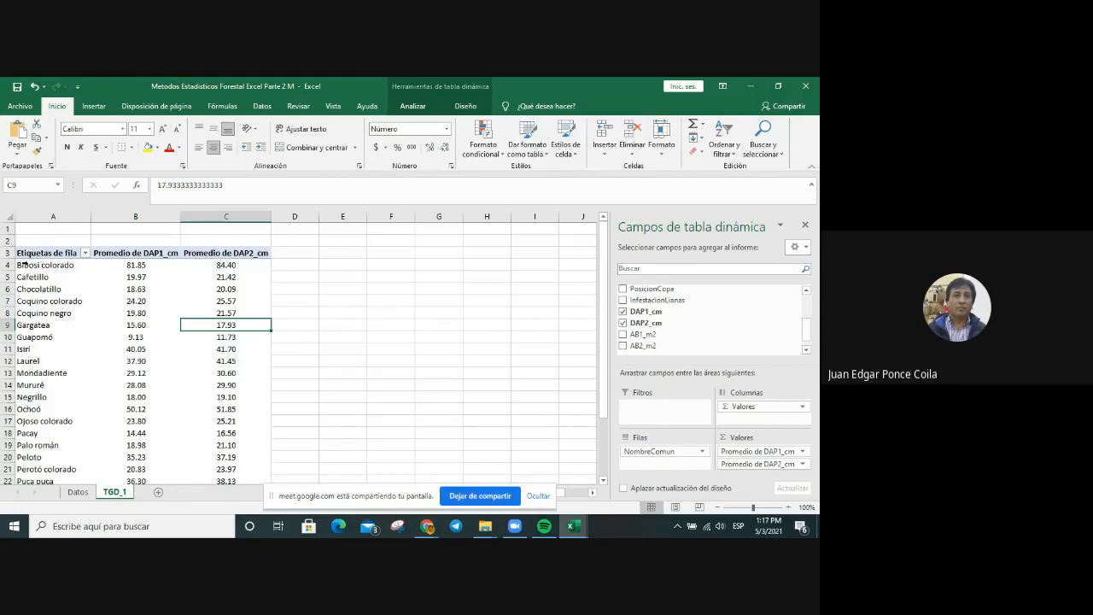
Try to move the Bibosi colorado row below Cafetillo in the pivot table.
left_click(25, 264)
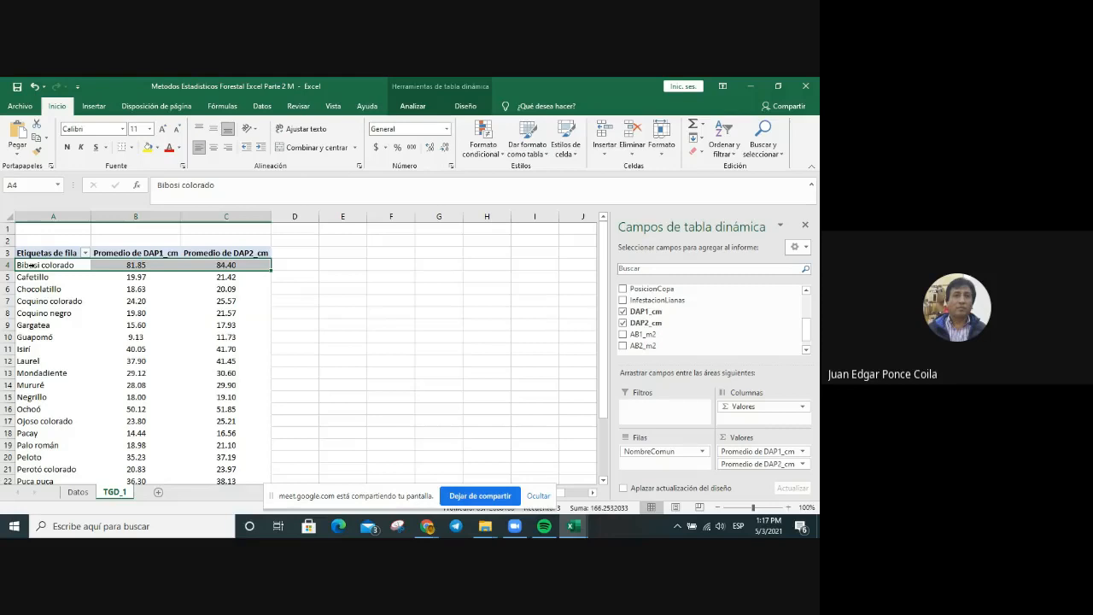
left_click_drag(31, 265, 32, 278)
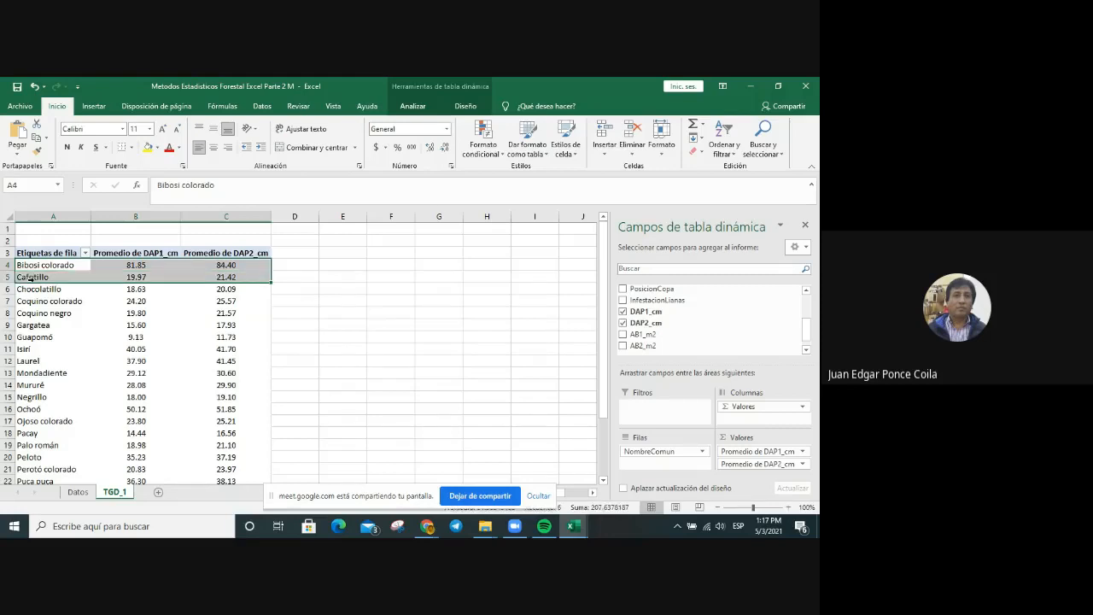
left_click(7, 265)
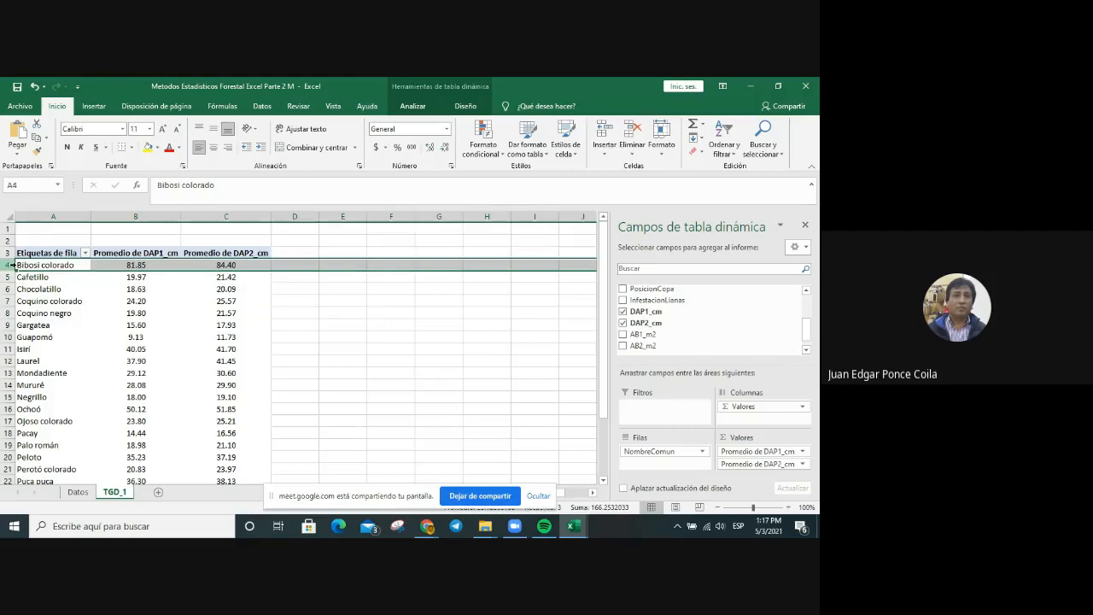
left_click_drag(8, 265, 13, 274)
left_click(26, 266)
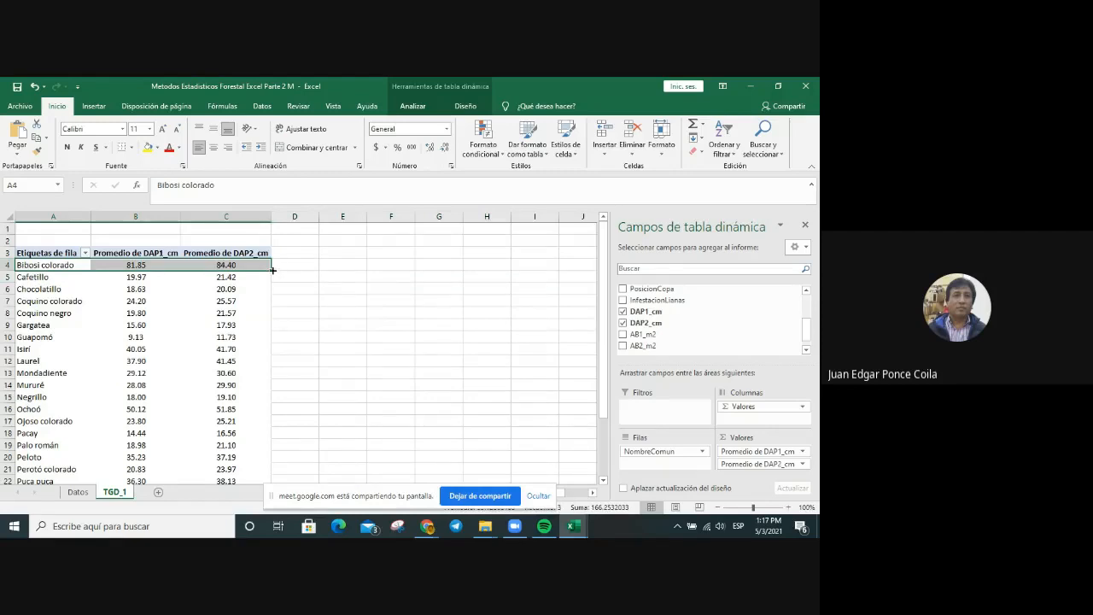
left_click_drag(274, 270, 272, 274)
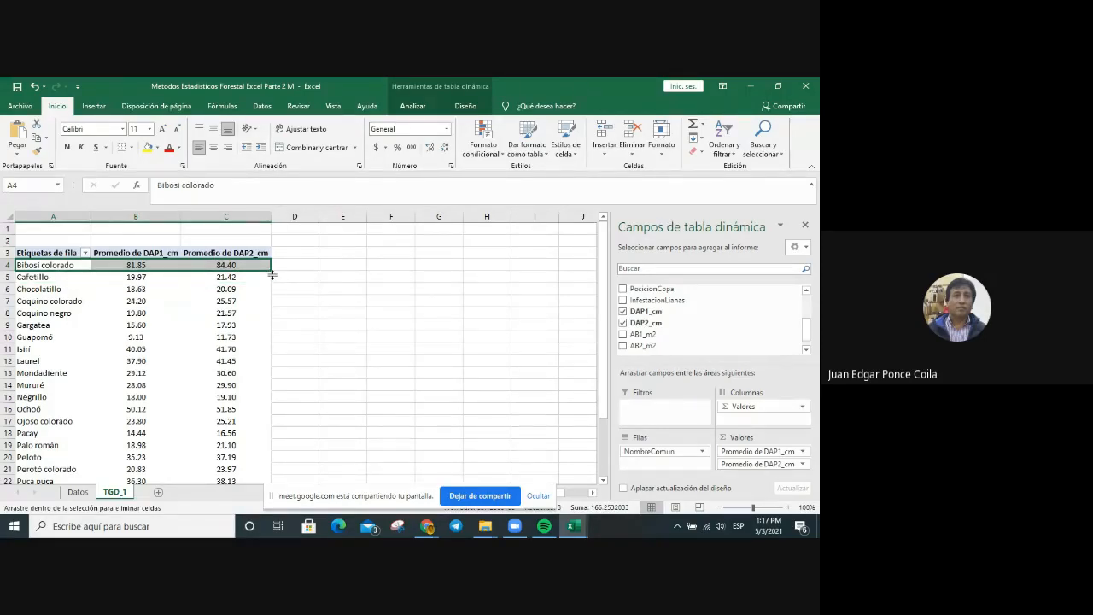
left_click_drag(272, 274, 274, 285)
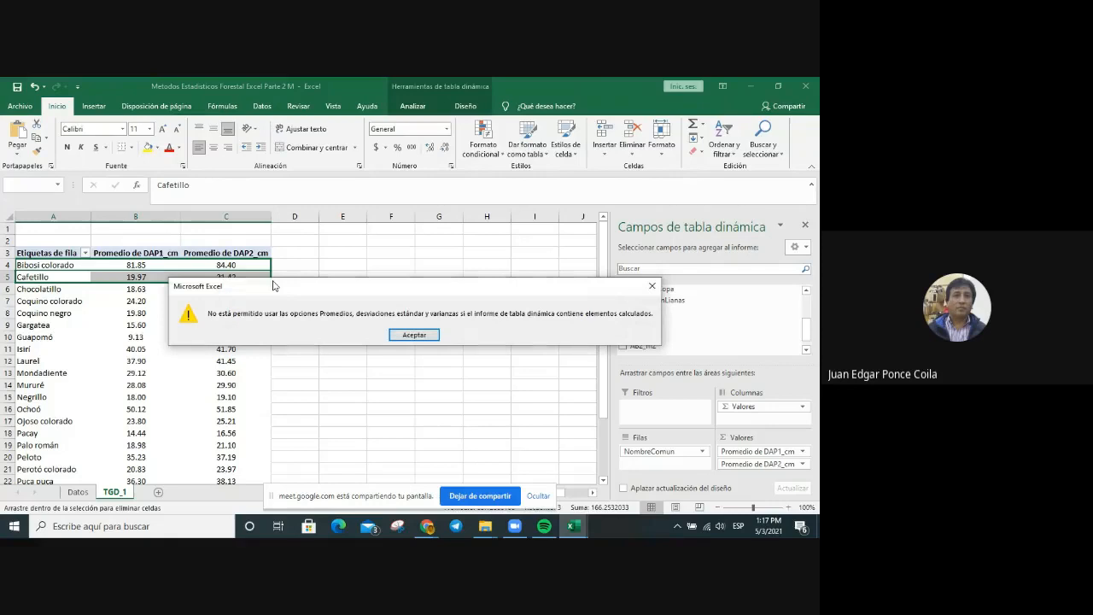
left_click(414, 333)
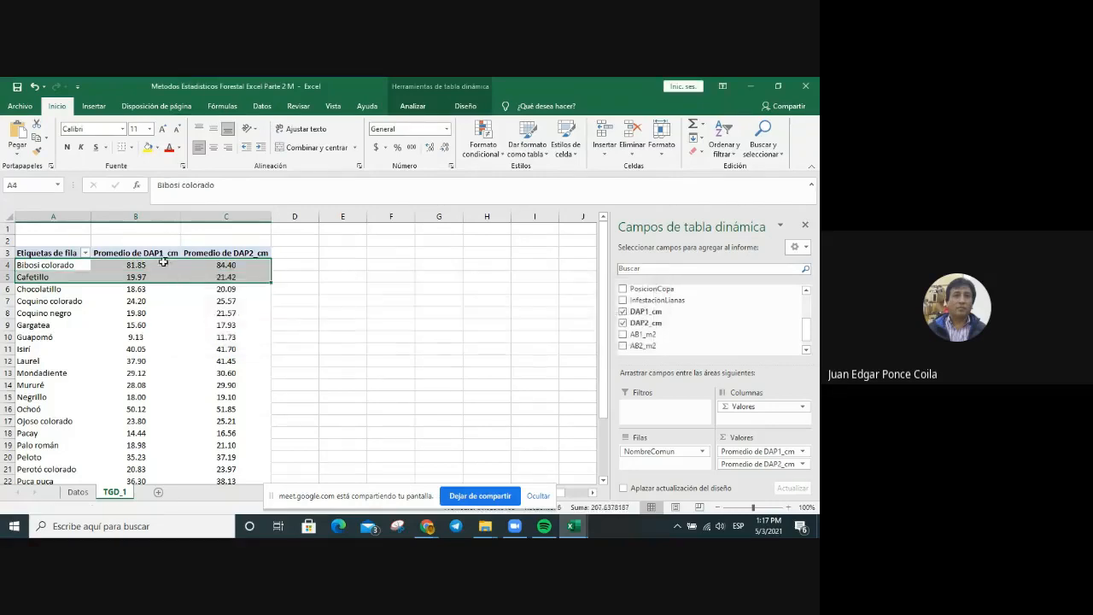
Manually reorder the pivot table by moving the whole Bibosi colorado row below Cafetillo.
left_click(72, 265)
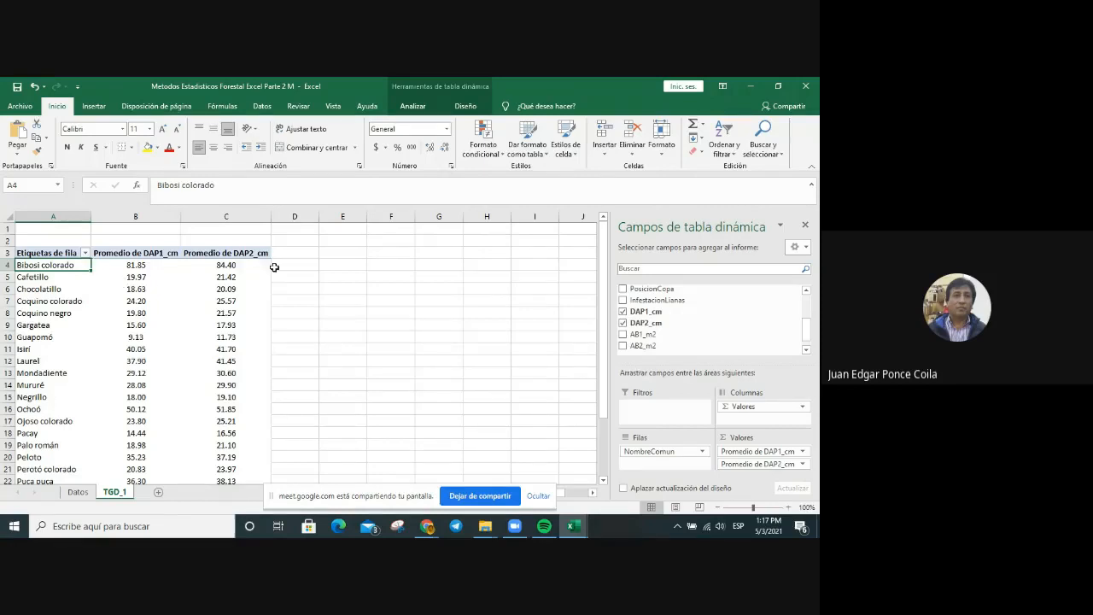
key("shift+Right")
key("shift+Right")
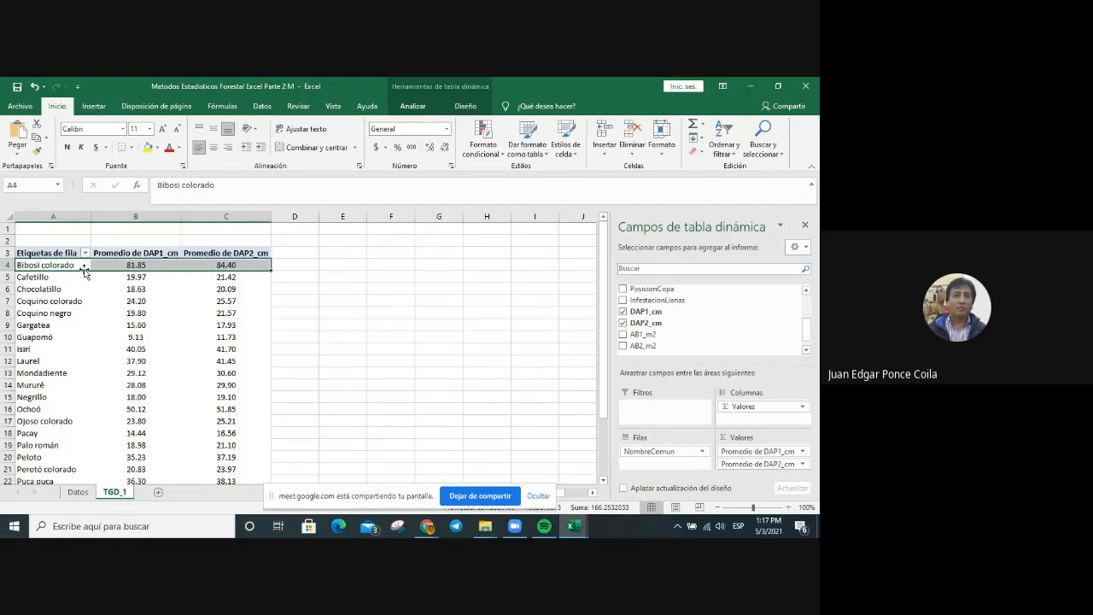
left_click_drag(85, 273, 83, 281)
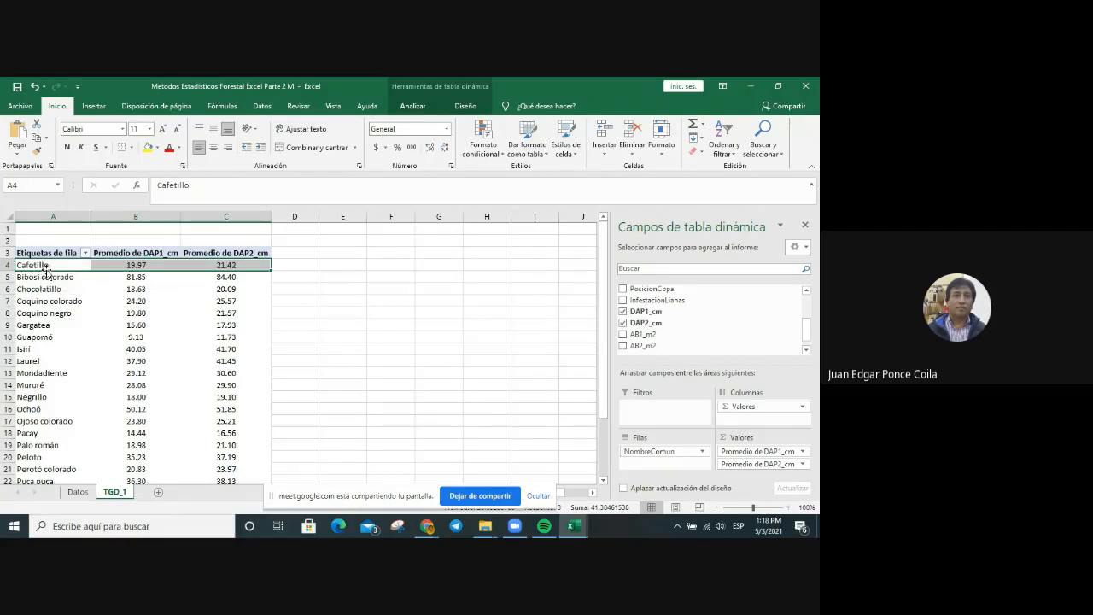
Move the Bibosi colorado row back above Cafetillo, directly under the pivot table header.
left_click(87, 278)
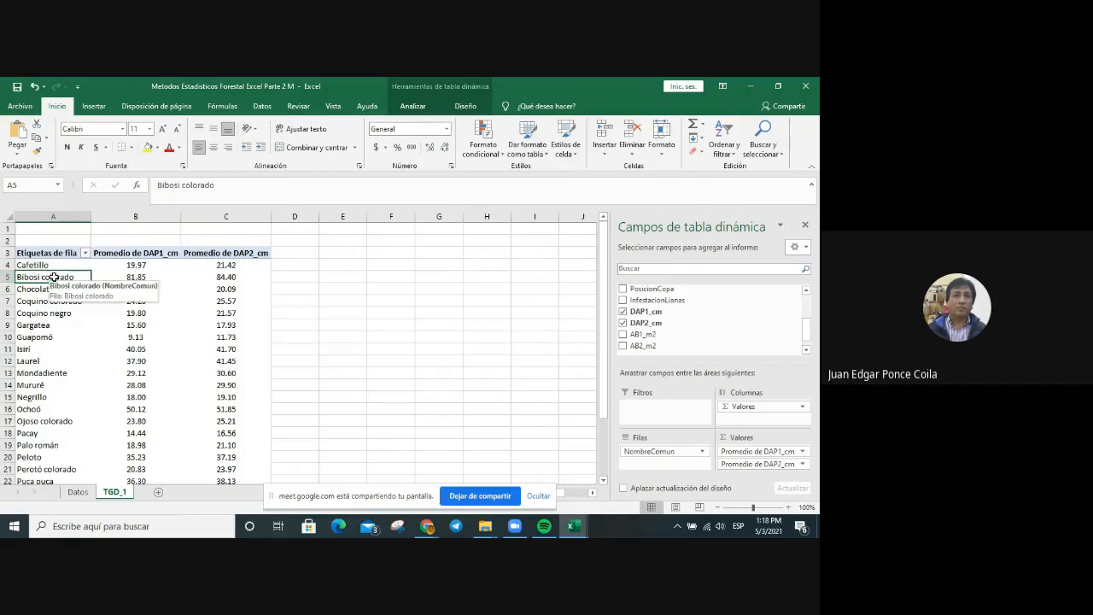
left_click(51, 277)
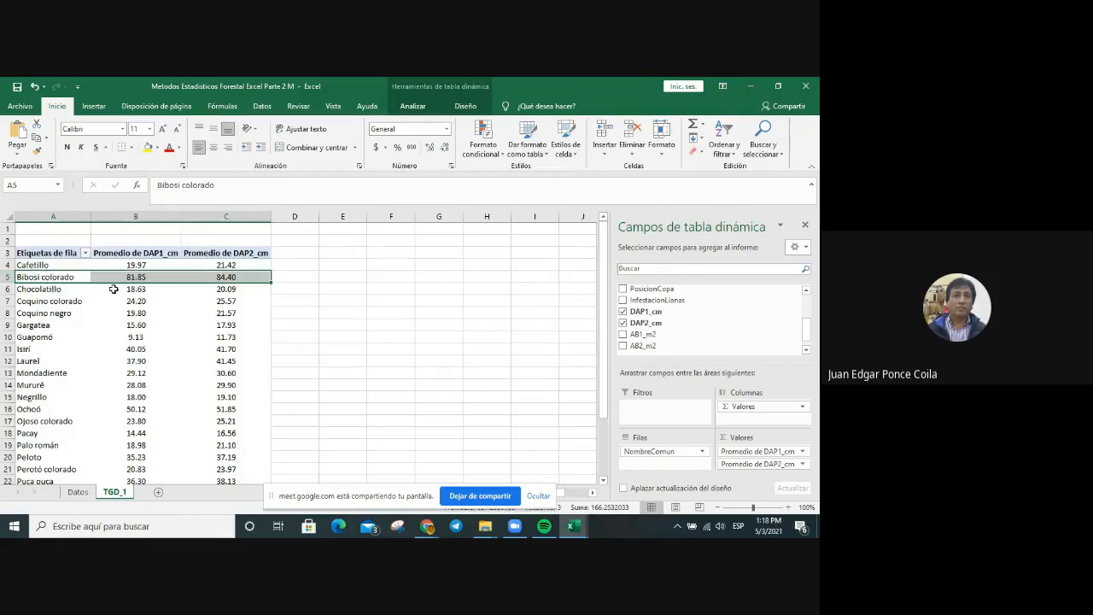
left_click_drag(106, 282, 101, 256)
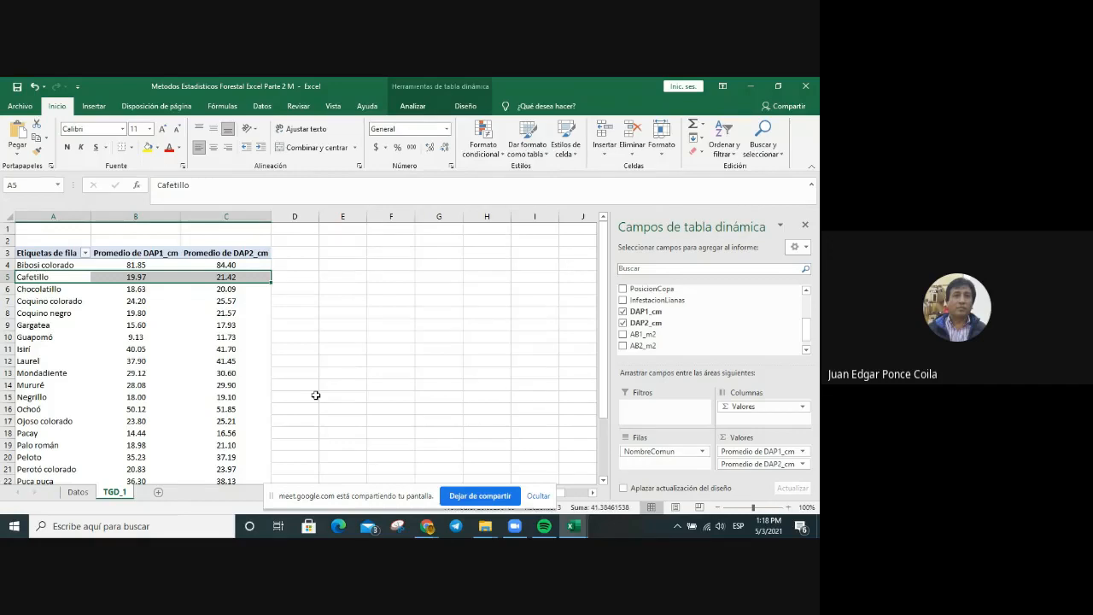
left_click(157, 354)
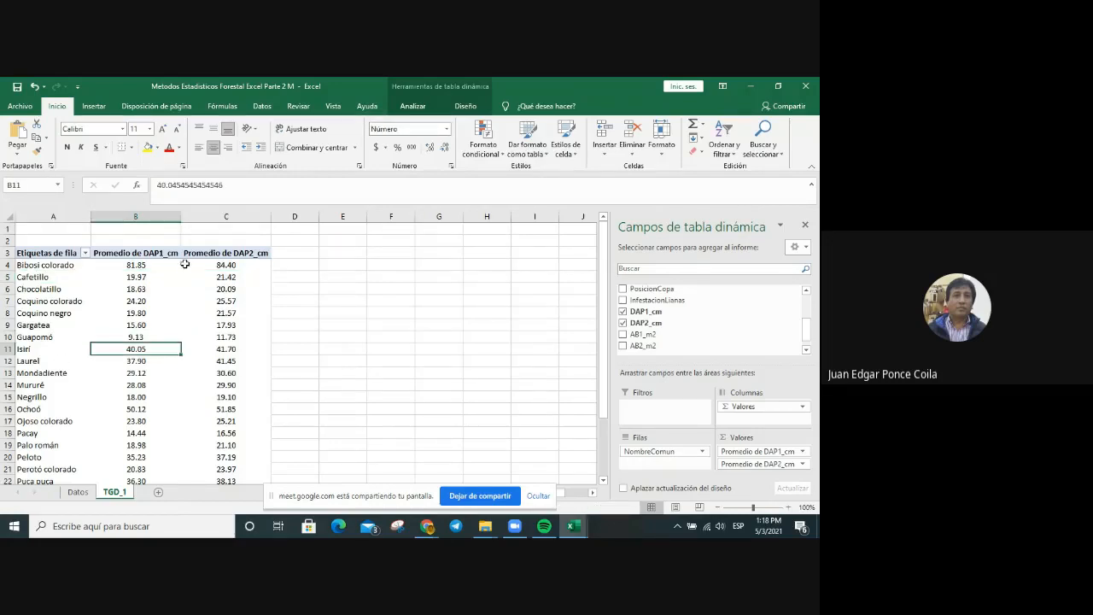
left_click(248, 312)
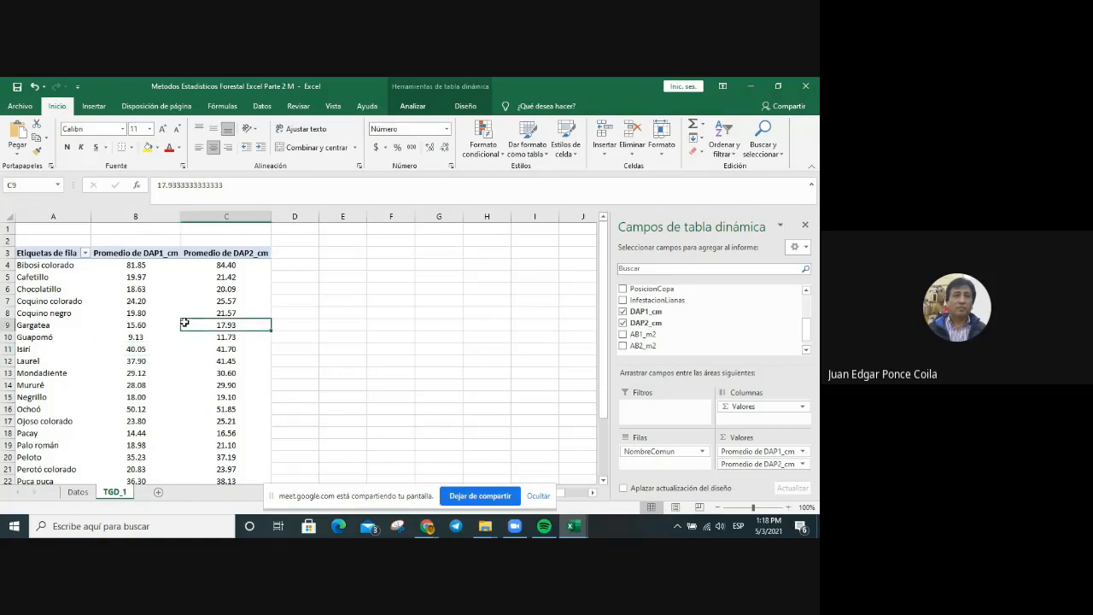
left_click(52, 313)
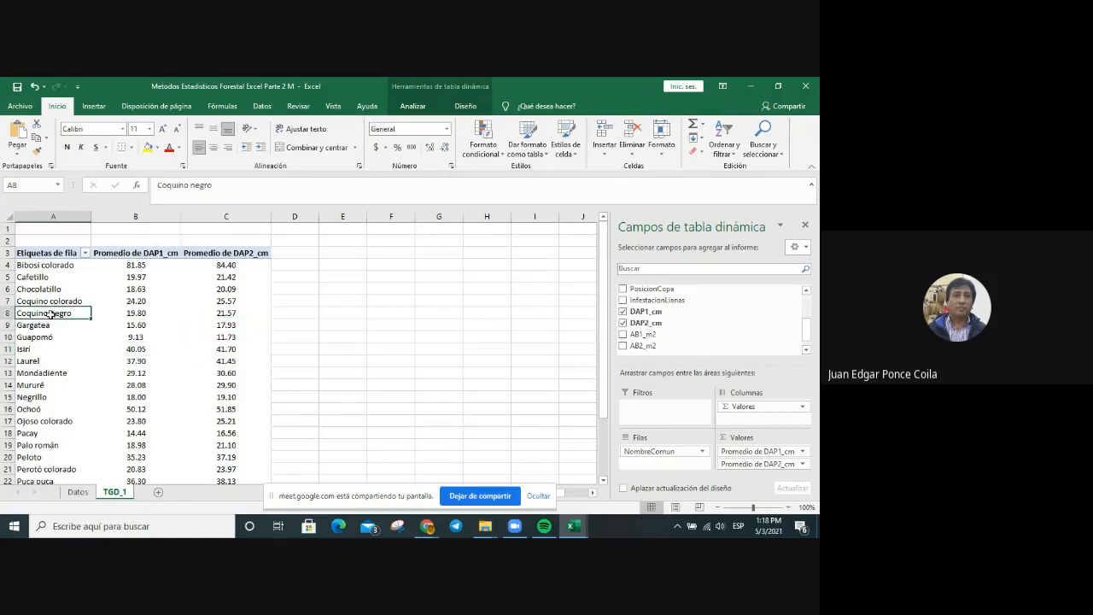
Inspect the pivot analysis tools and the active field for NombreComun, Promedio de DAP1_cm and Promedio de DAP2_cm, plus the commands available for DAP2_cm values.
left_click(53, 256)
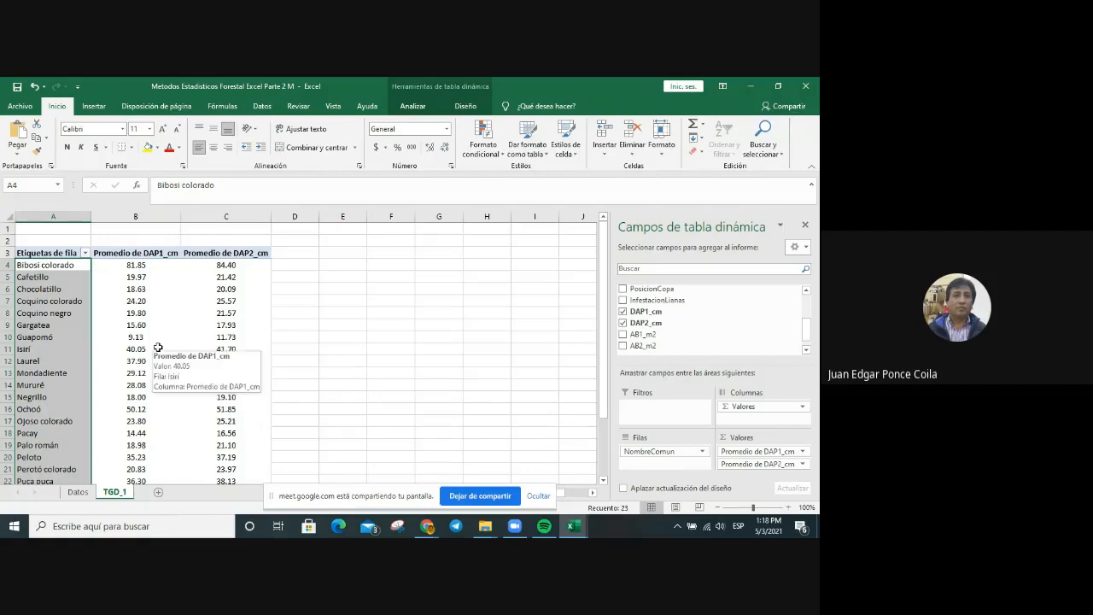
left_click(466, 107)
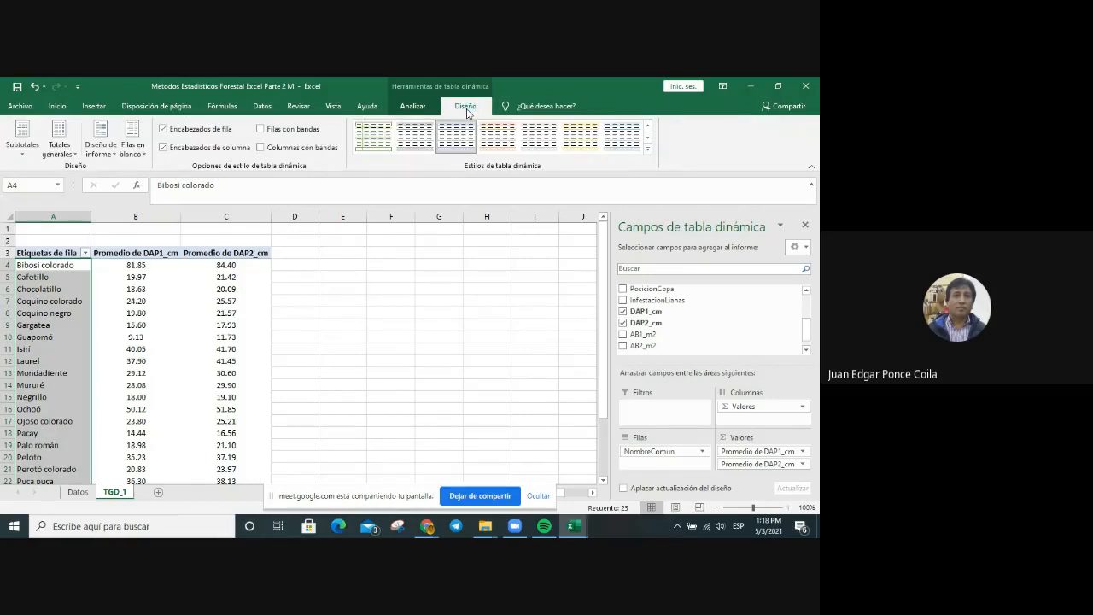
left_click(418, 112)
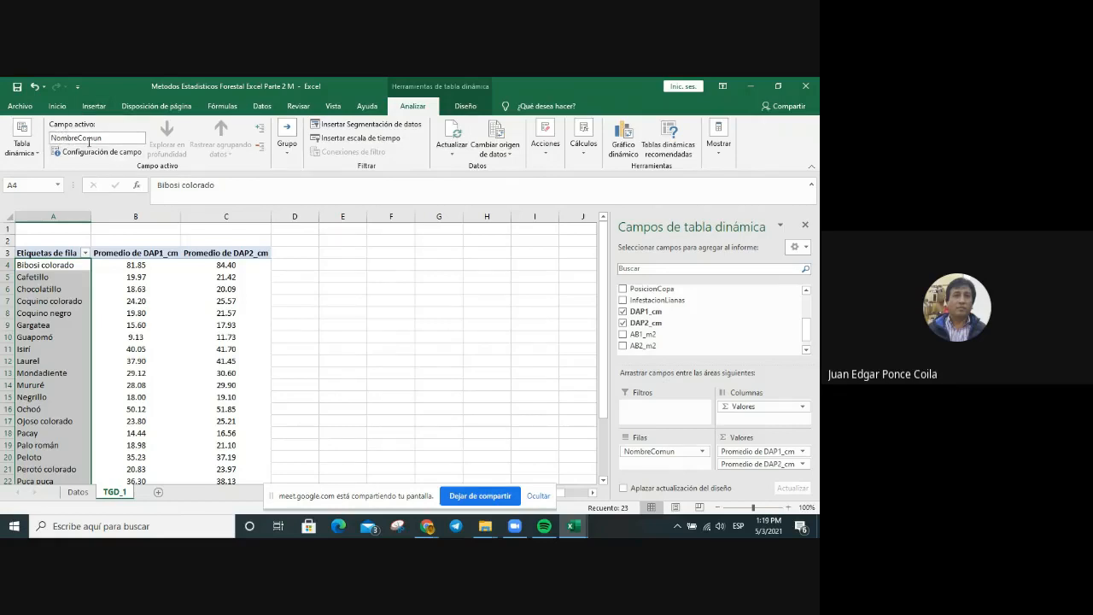
left_click(54, 269)
left_click(53, 271)
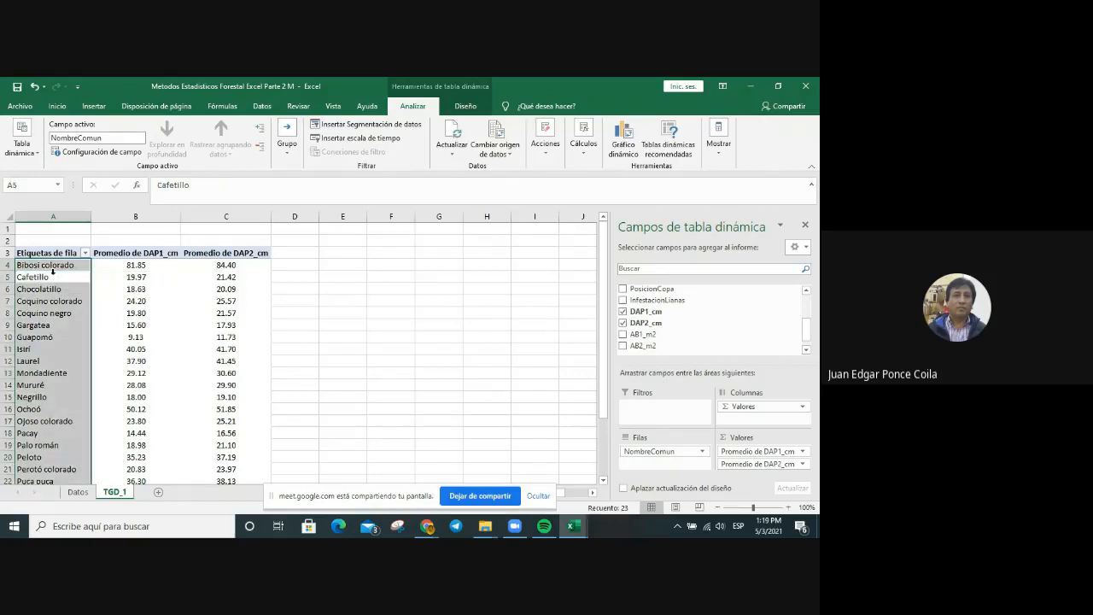
left_click(149, 283)
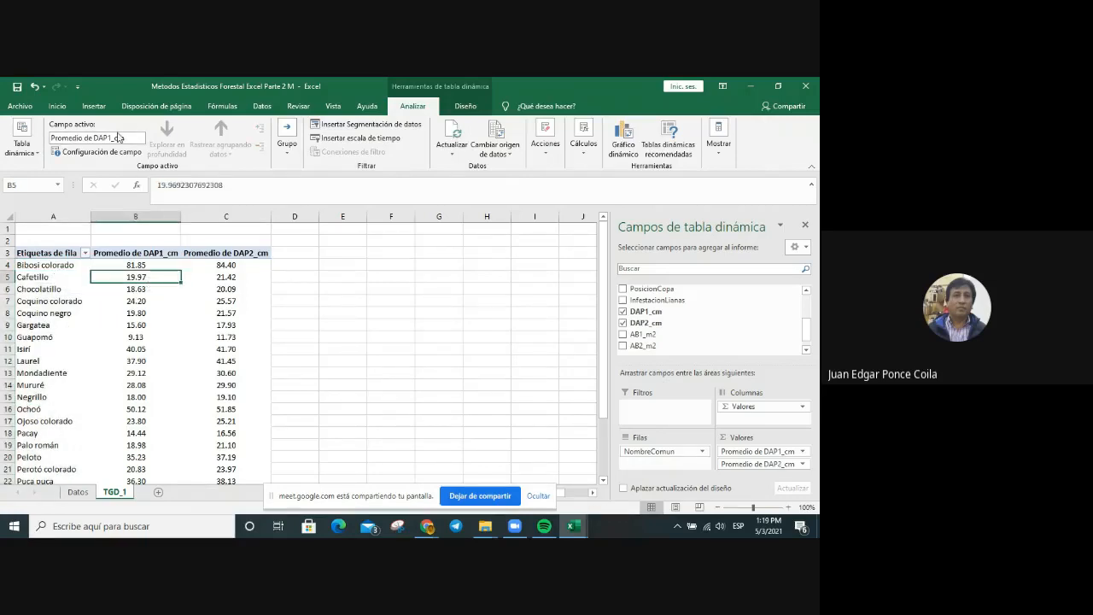
left_click(222, 278)
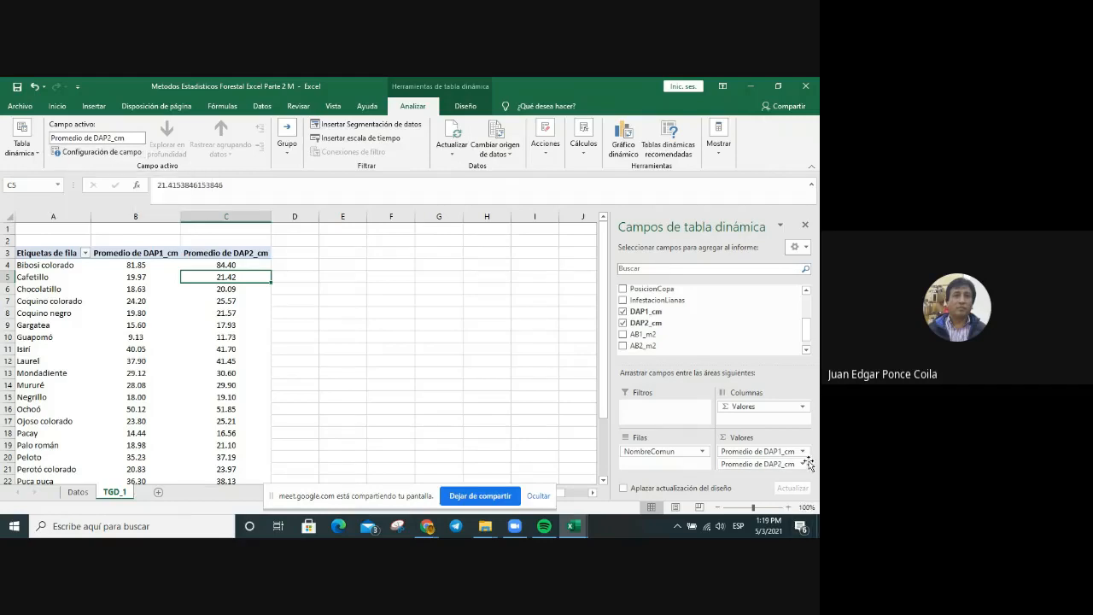
right_click(231, 277)
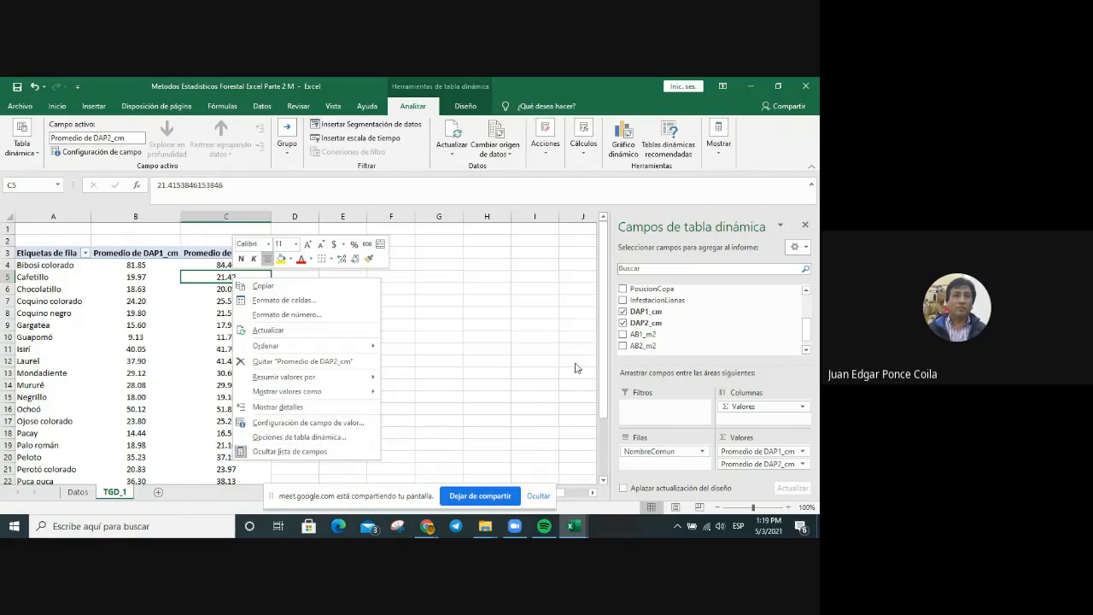
key("Escape")
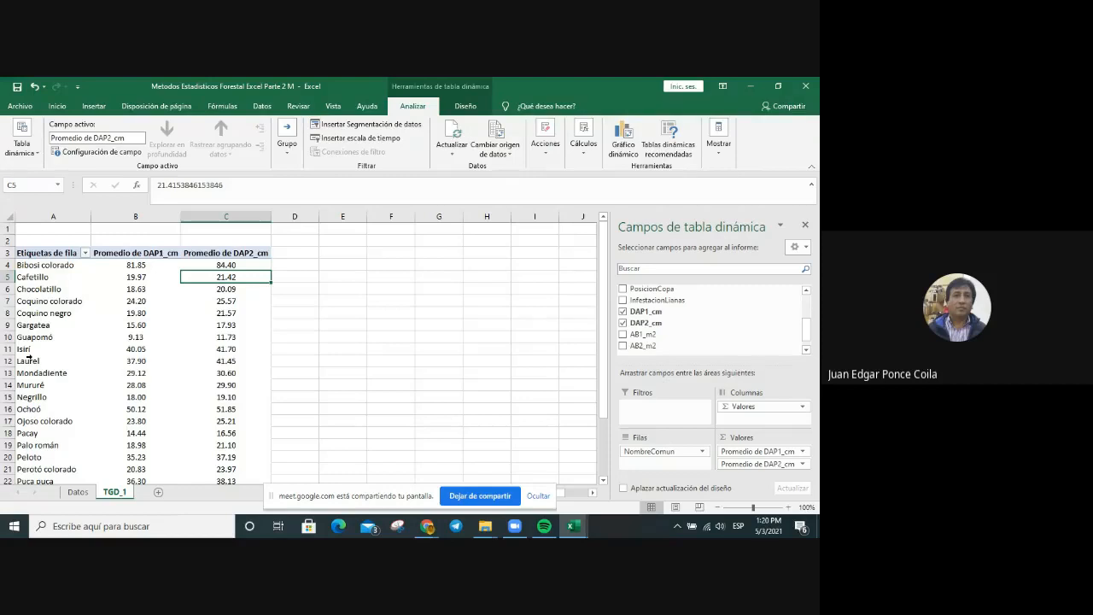
Preview the column chart subtypes for the pivot table and insert a clustered column pivot chart (Columnas agrupadas).
left_click(623, 146)
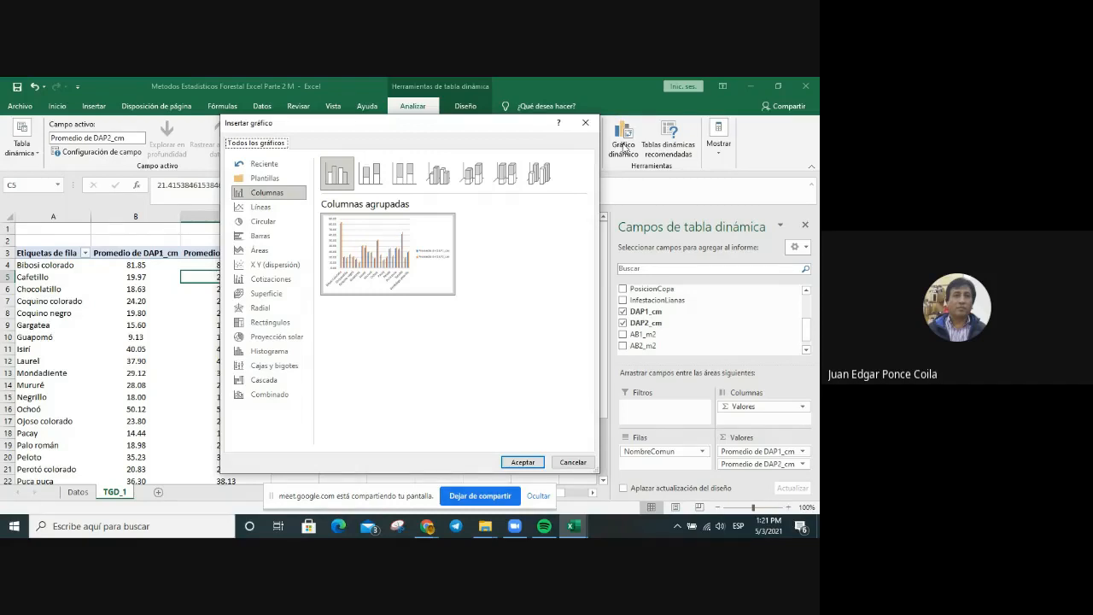
left_click(374, 176)
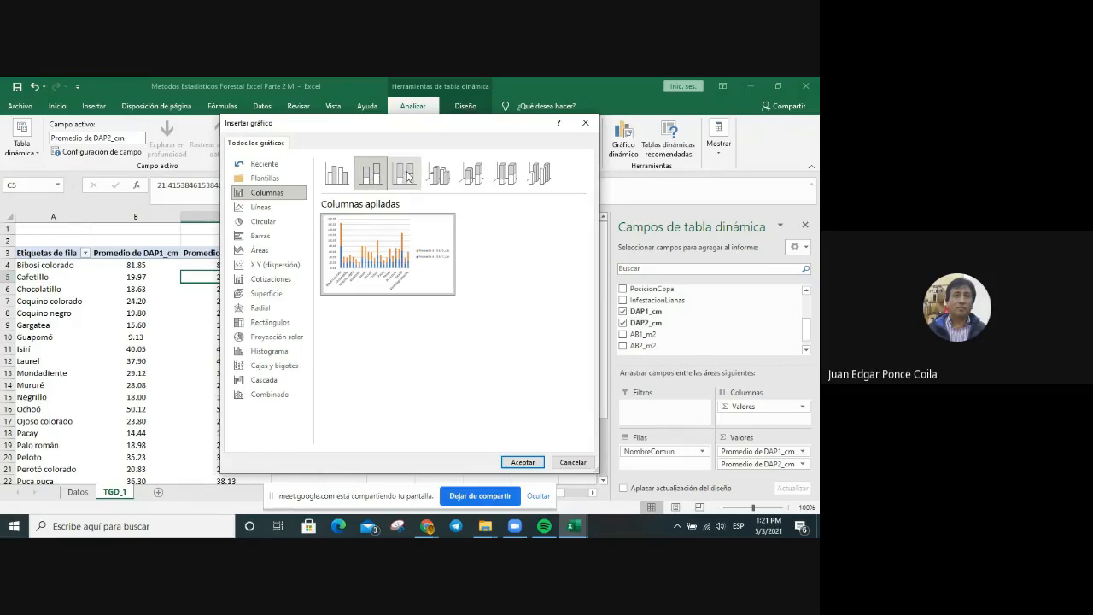
left_click(407, 176)
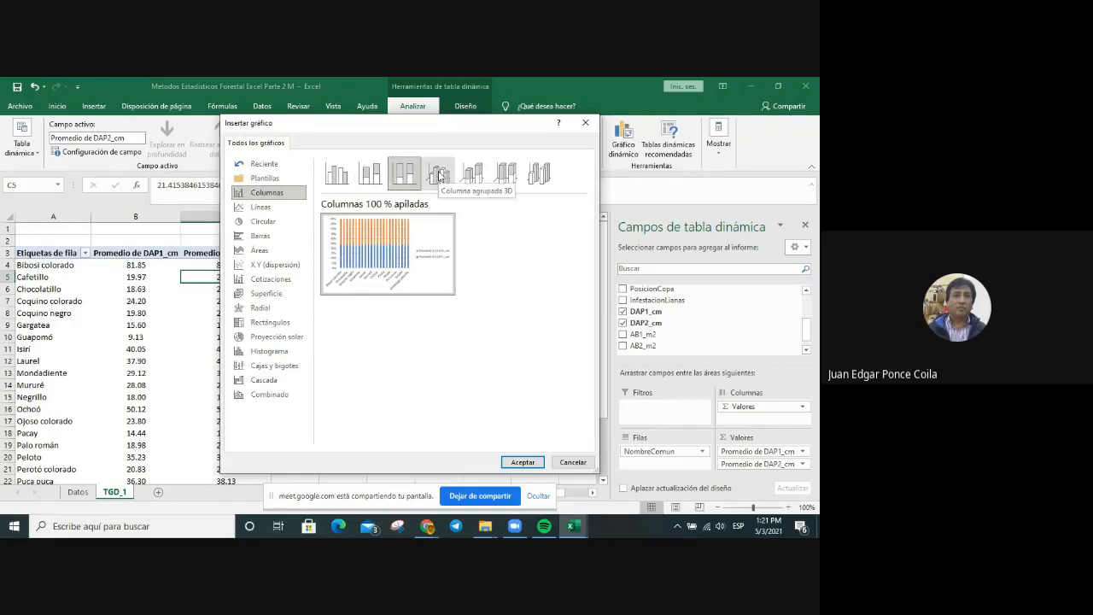
left_click(440, 176)
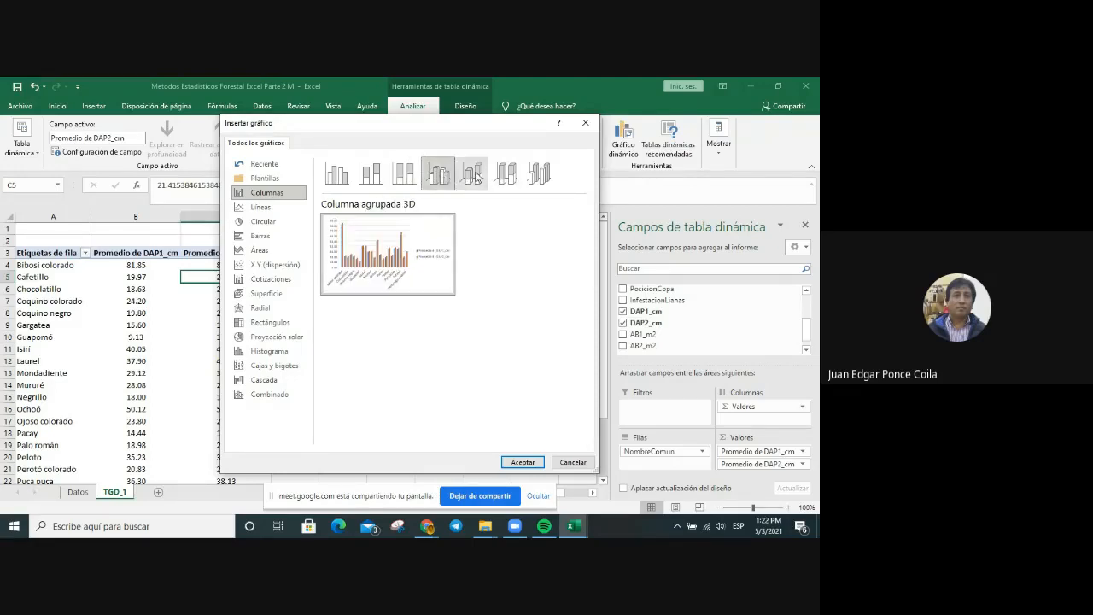
left_click(475, 175)
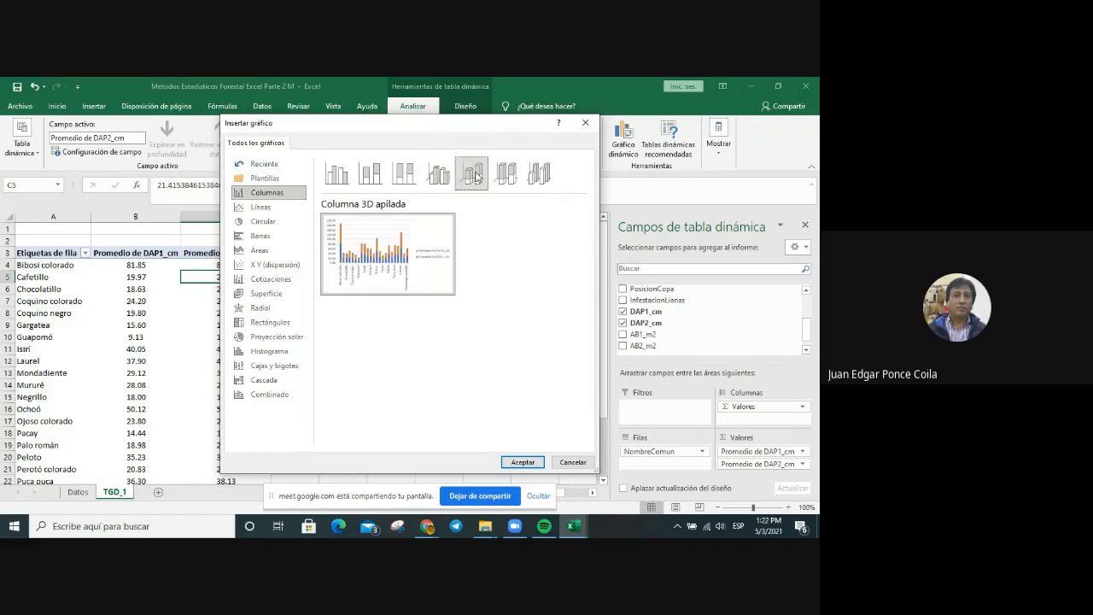
left_click(505, 174)
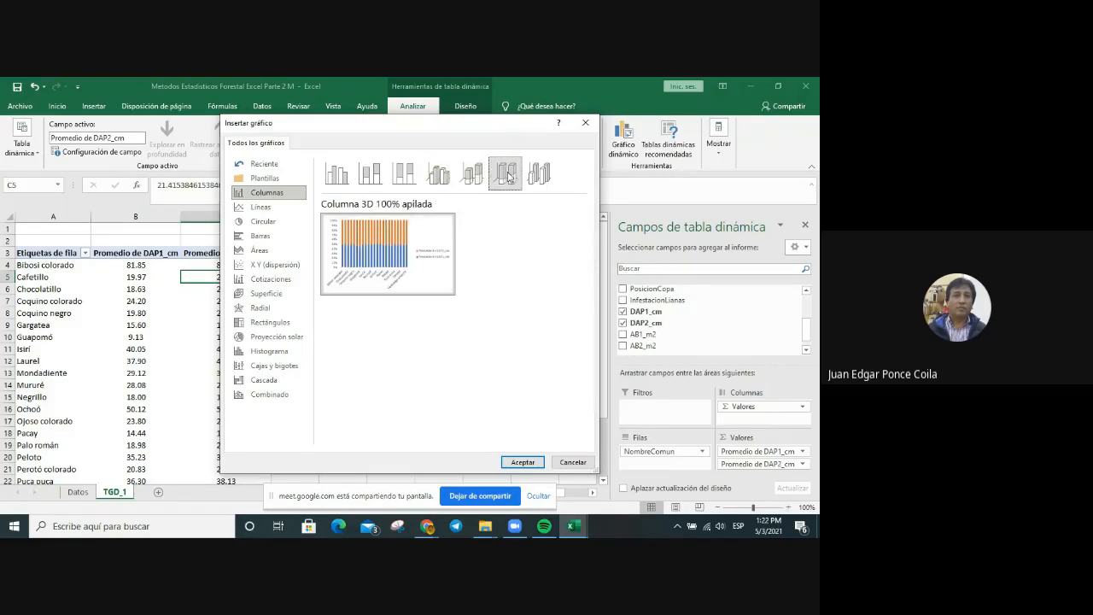
left_click(539, 175)
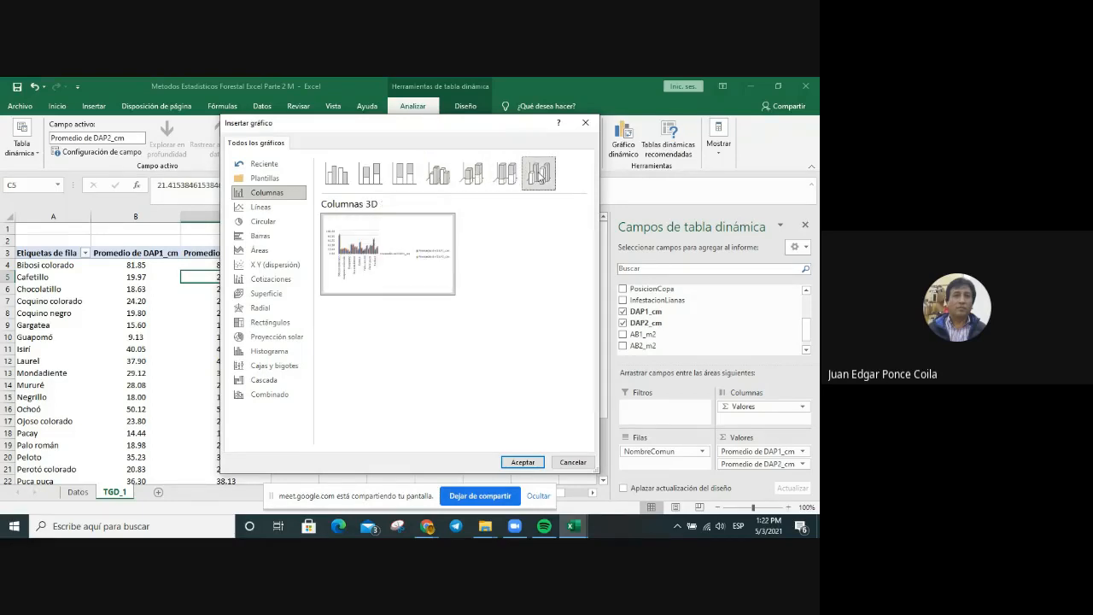
left_click(339, 178)
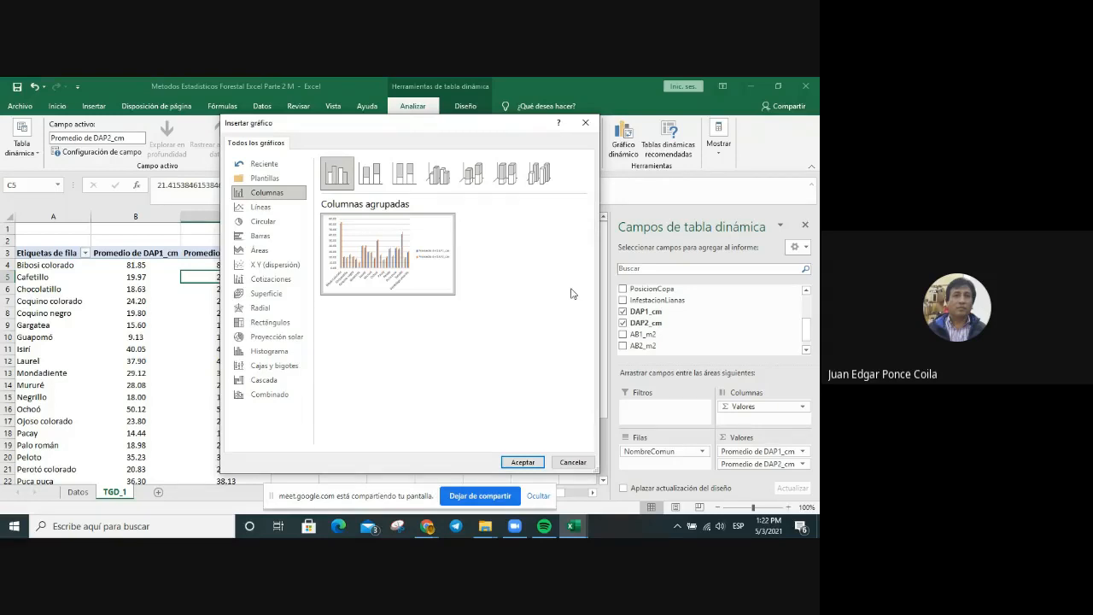
left_click(530, 465)
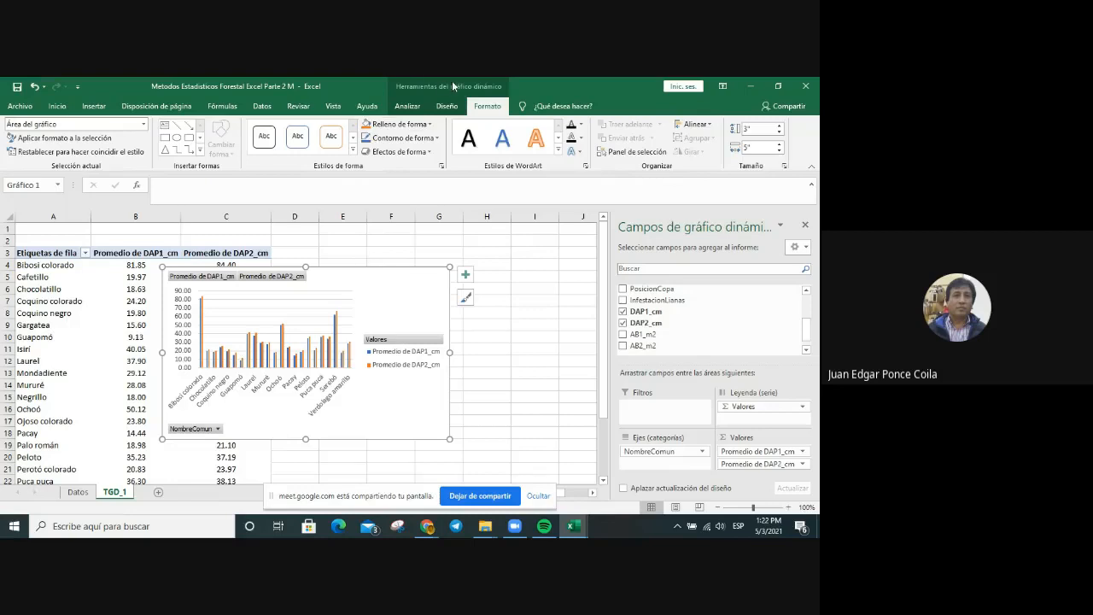
left_click(516, 376)
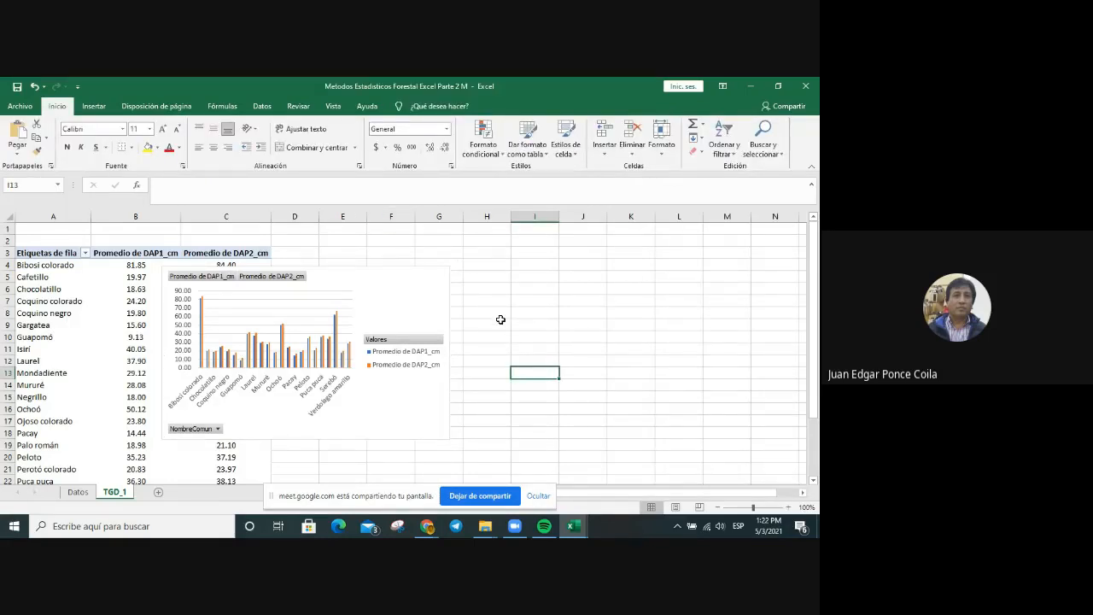
left_click(500, 319)
left_click(501, 311)
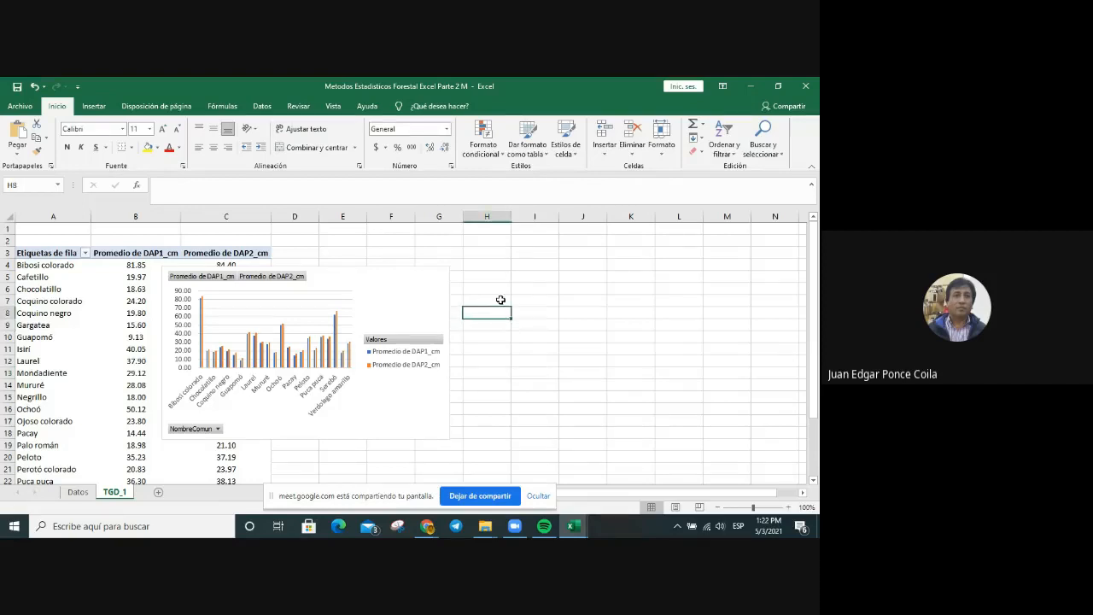
left_click(500, 299)
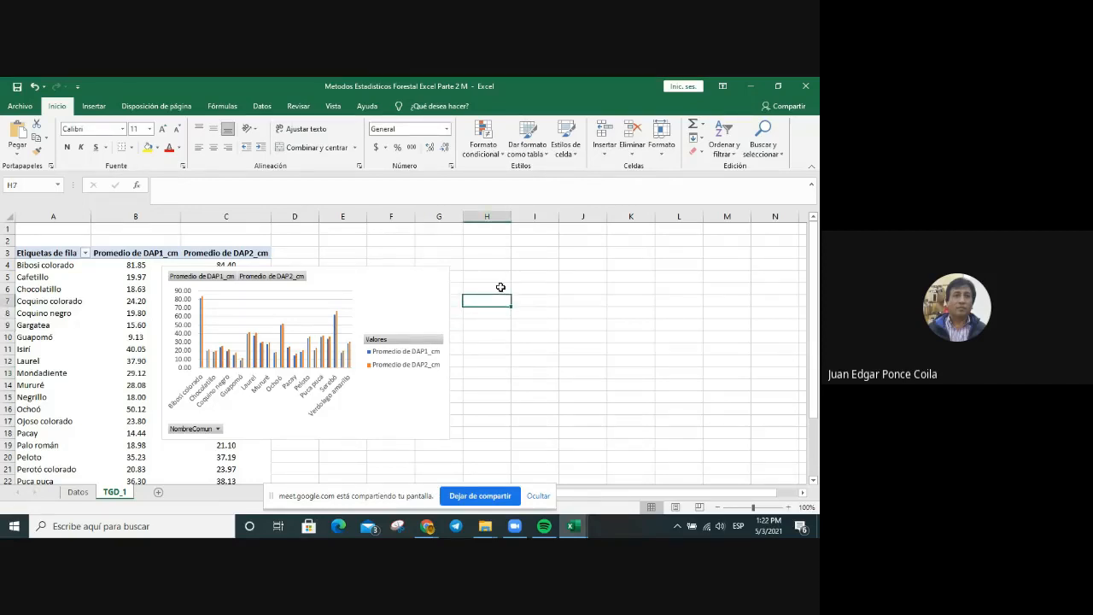
left_click(502, 287)
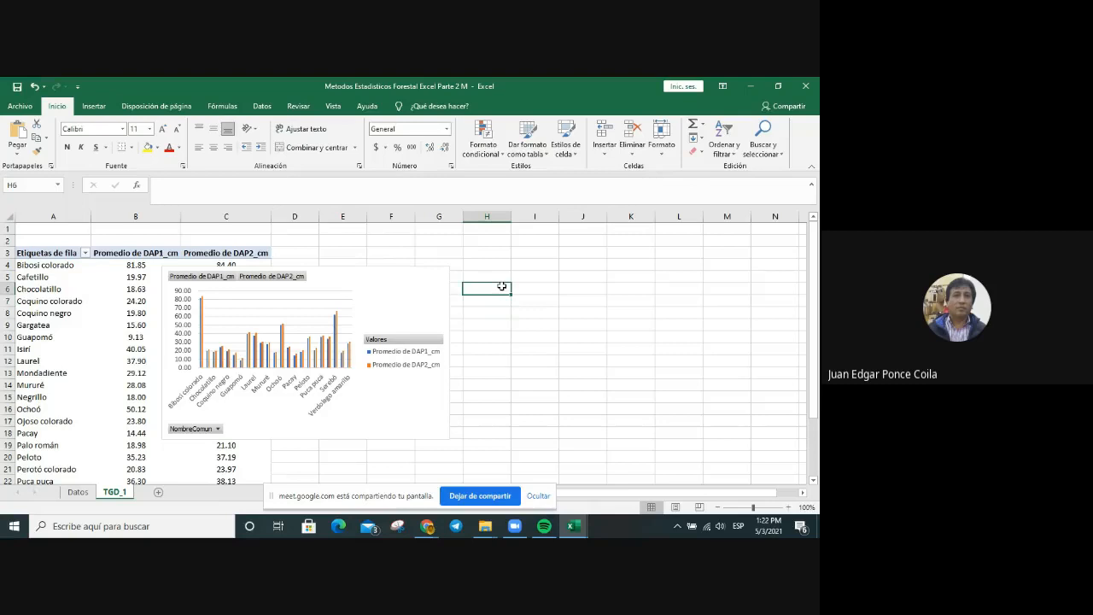
left_click(504, 311)
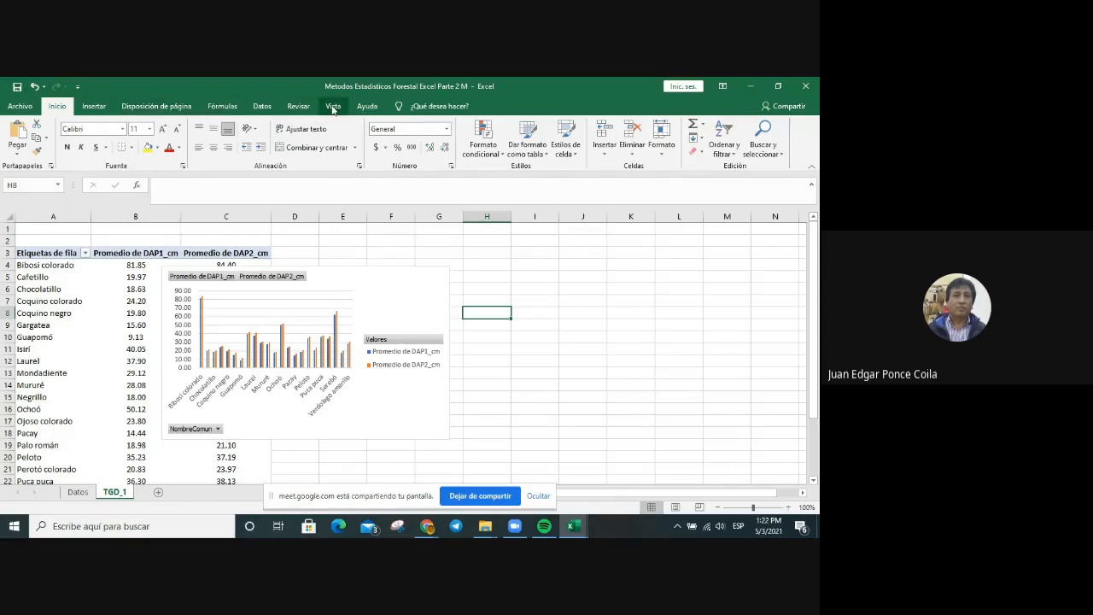
Compare the pivot table and pivot chart tools, examining the chart's analysis, design and format commands, its style gallery and its chart type options.
left_click(94, 277)
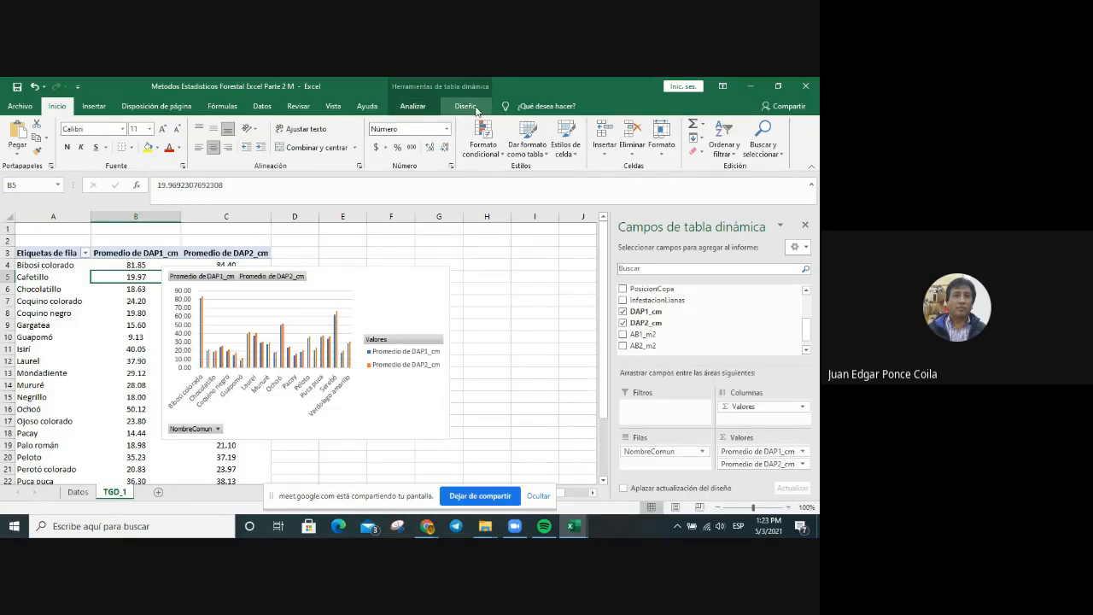
left_click(414, 279)
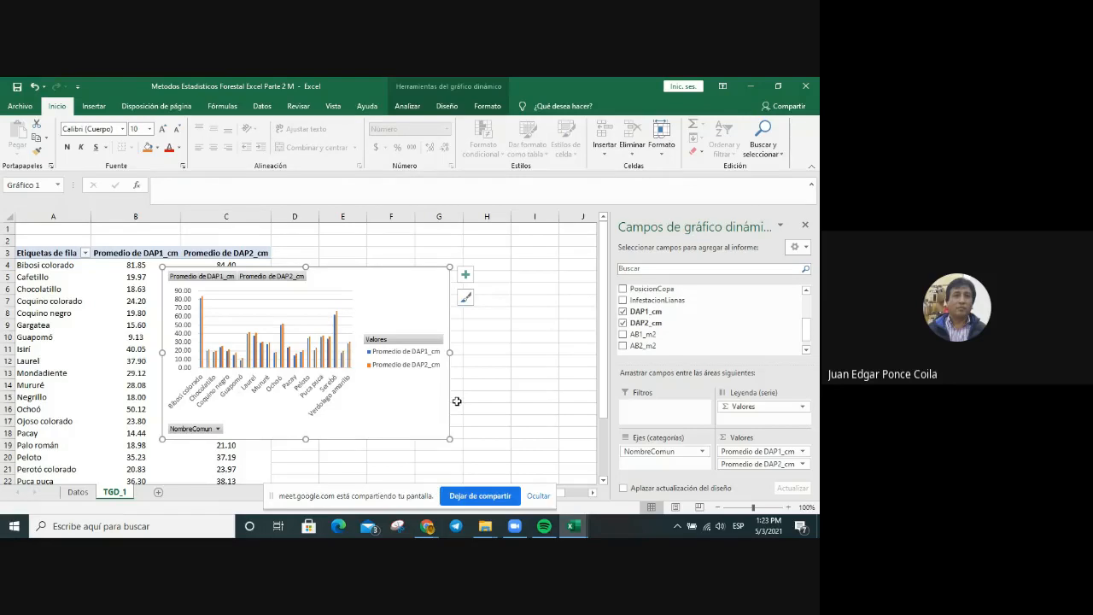
left_click(406, 106)
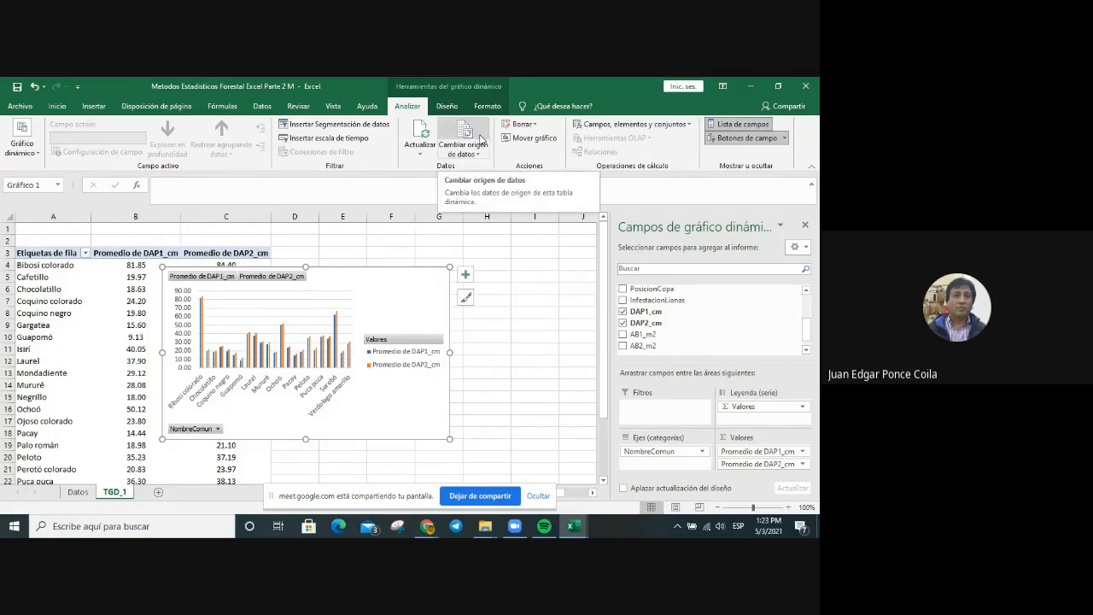
left_click(448, 106)
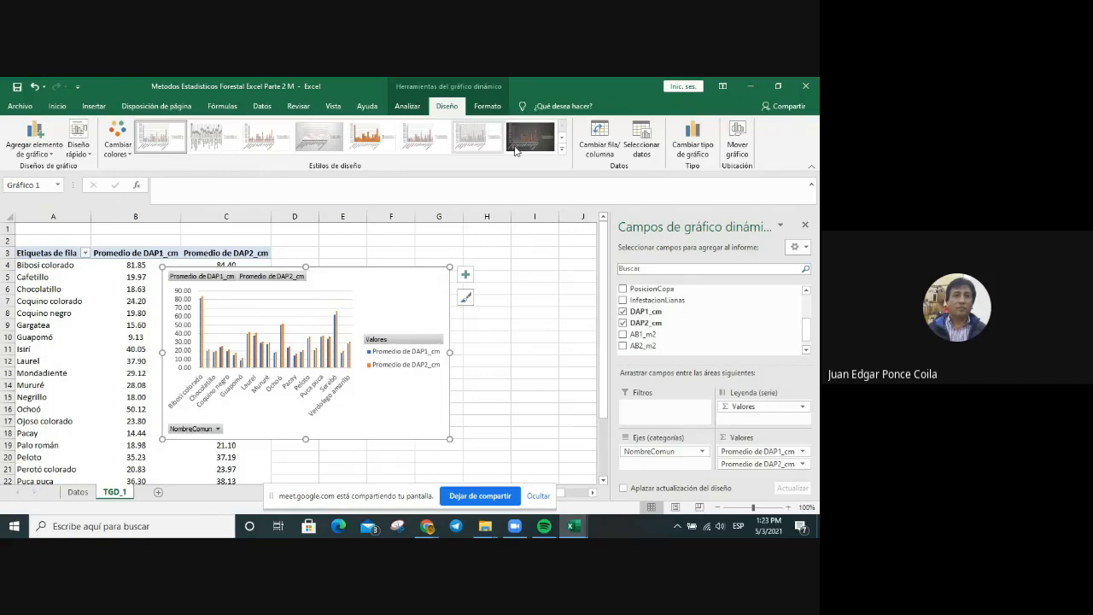
left_click(562, 150)
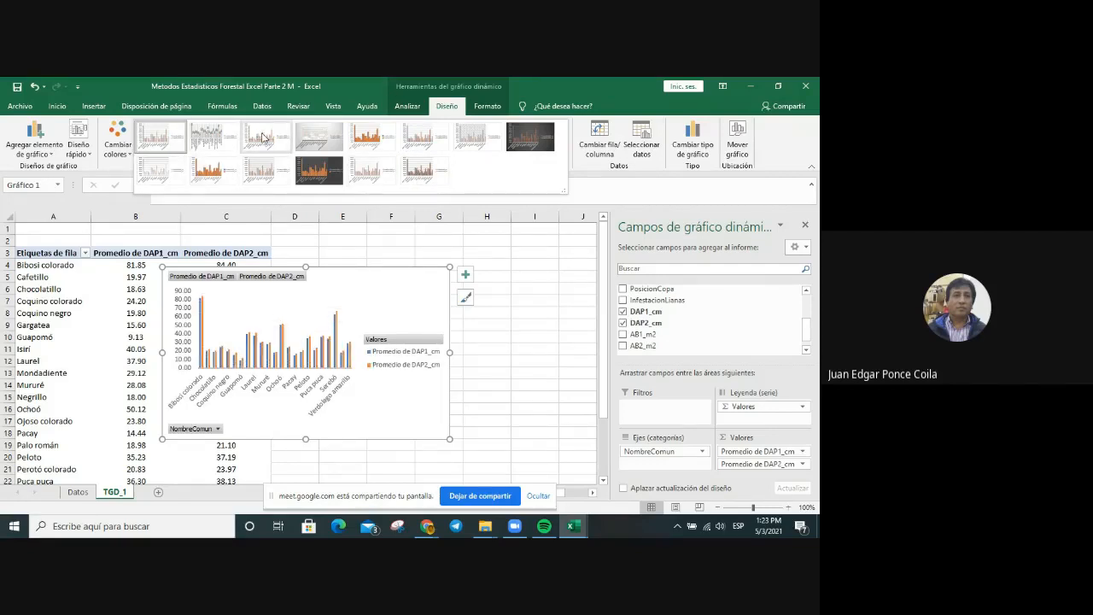
left_click(166, 139)
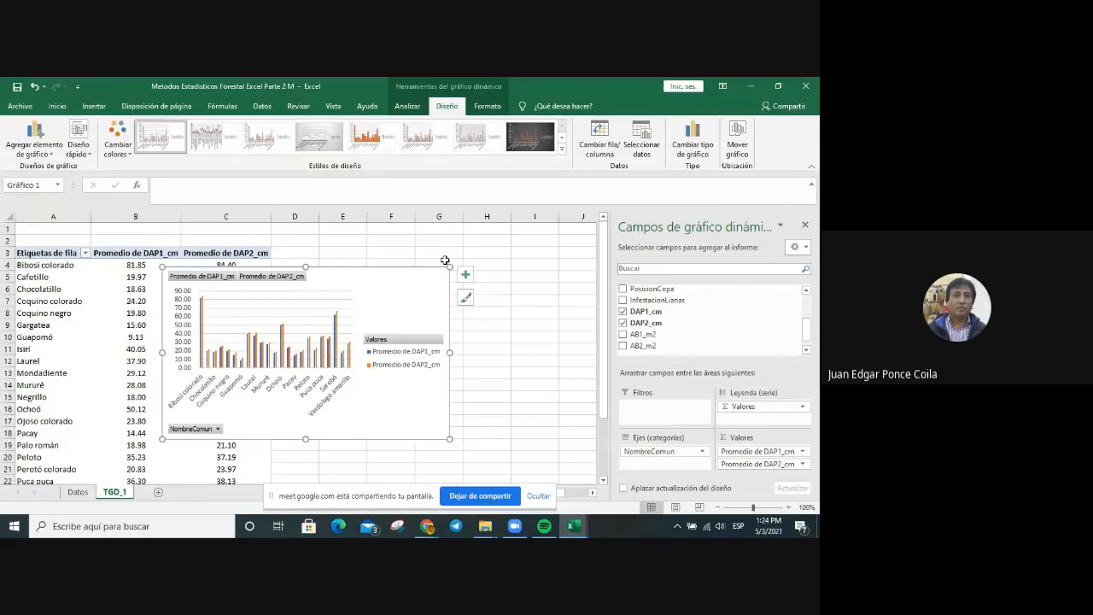
left_click(692, 147)
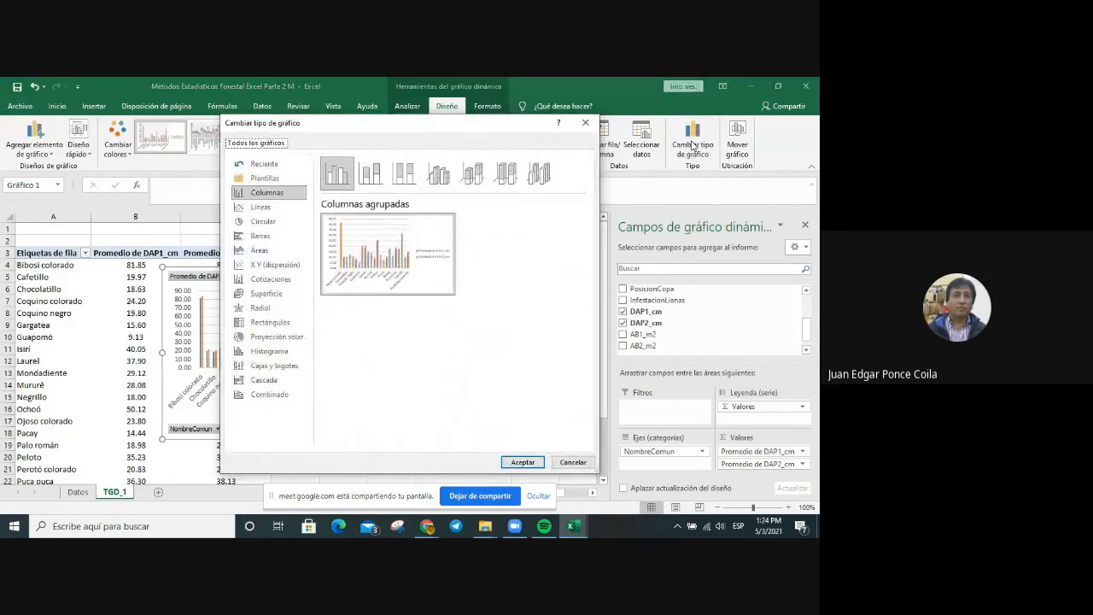
left_click(585, 123)
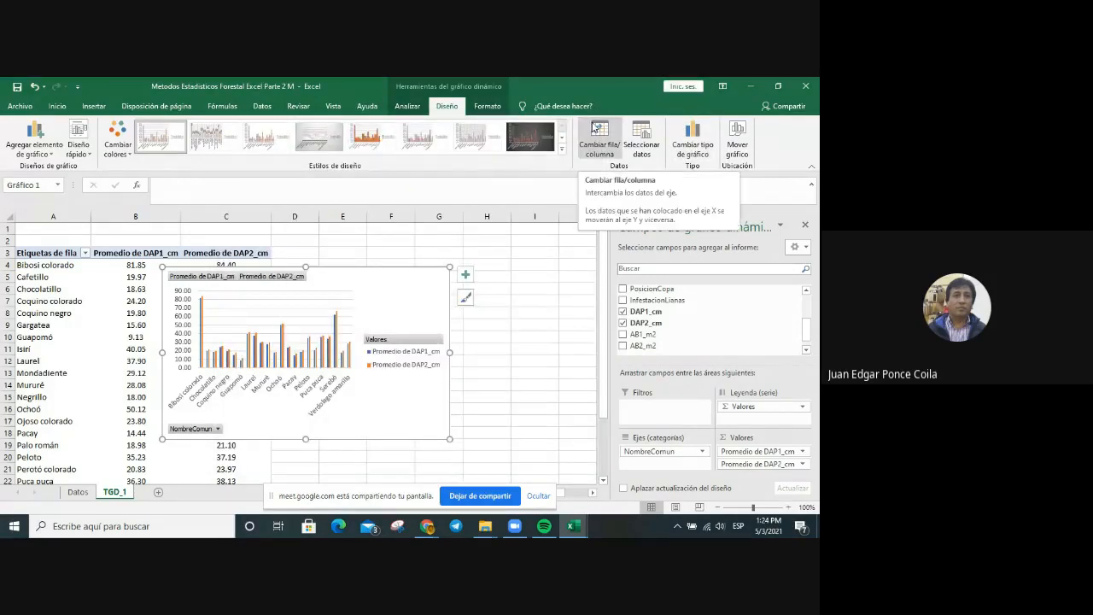
left_click(489, 106)
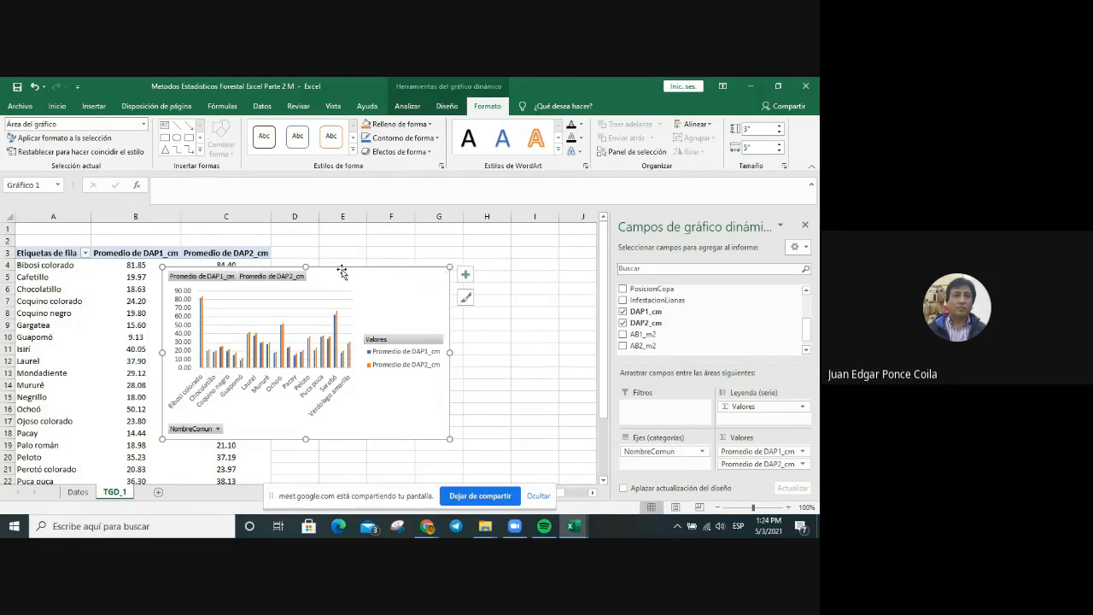
Move the pivot chart beside the pivot table, hide the field list, and enlarge the chart to about 3.61" high by 6.2" wide.
left_click_drag(338, 271, 450, 266)
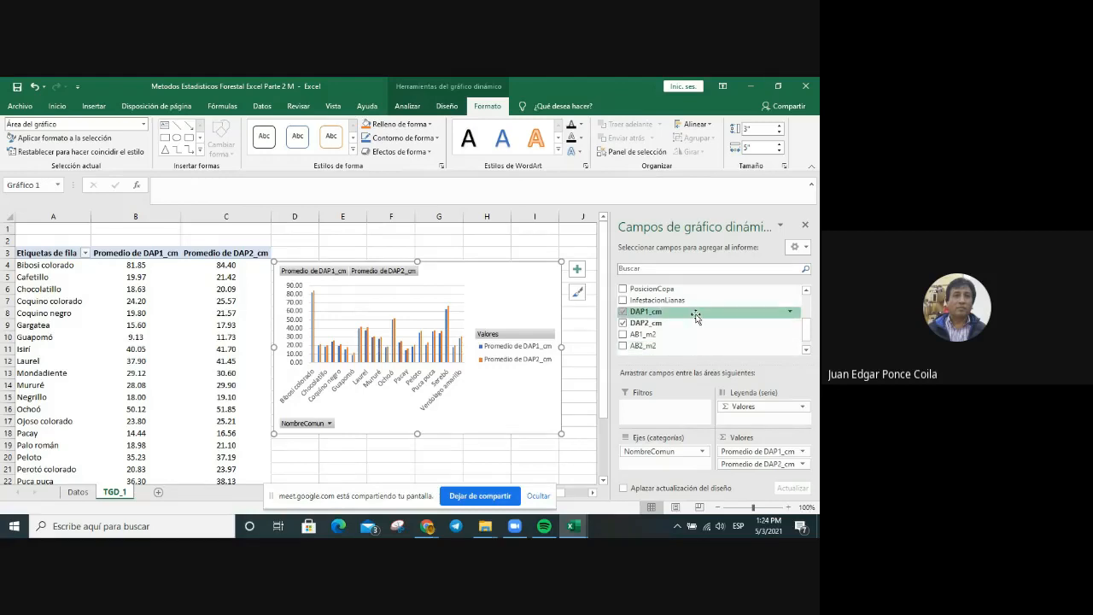
left_click(805, 225)
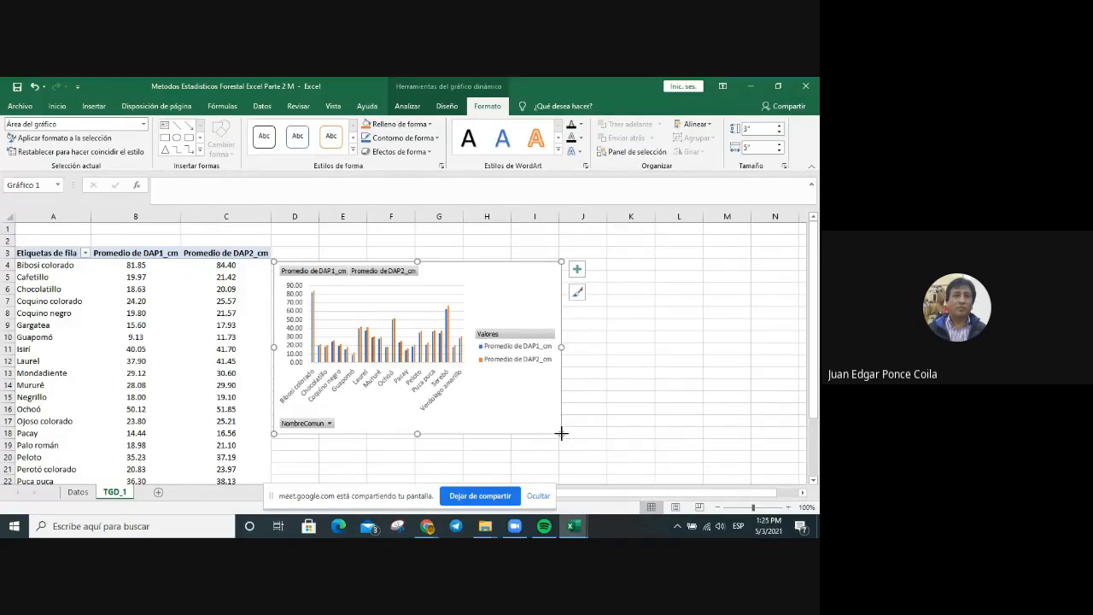
left_click_drag(561, 433, 629, 469)
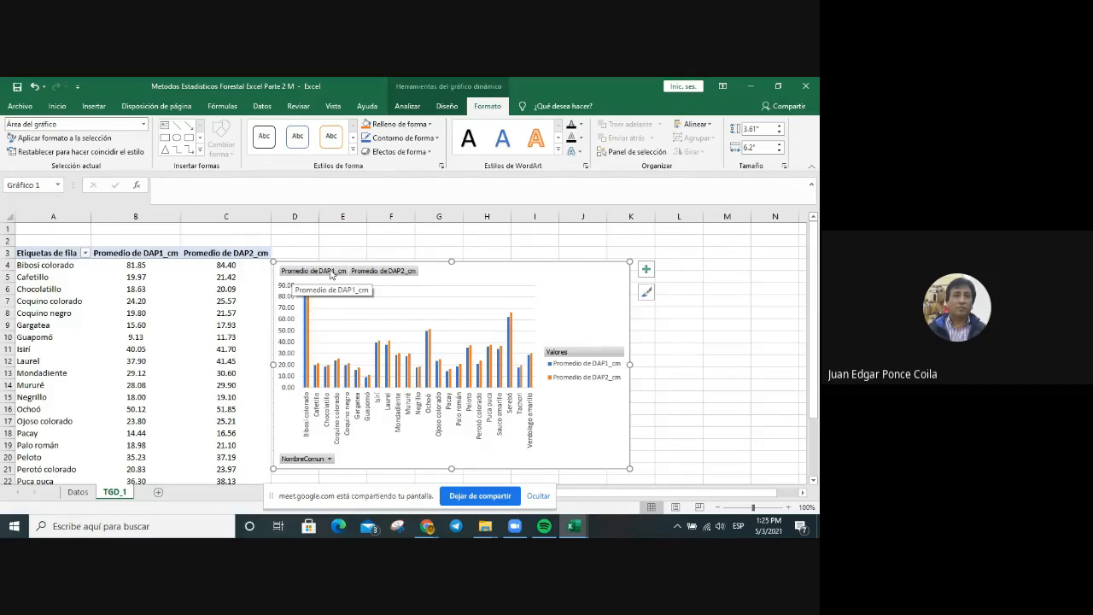
Examine the chart's Promedio de DAP1_cm and Promedio de DAP2_cm field buttons and the bar values for individual species such as Ochoó.
left_click(395, 272)
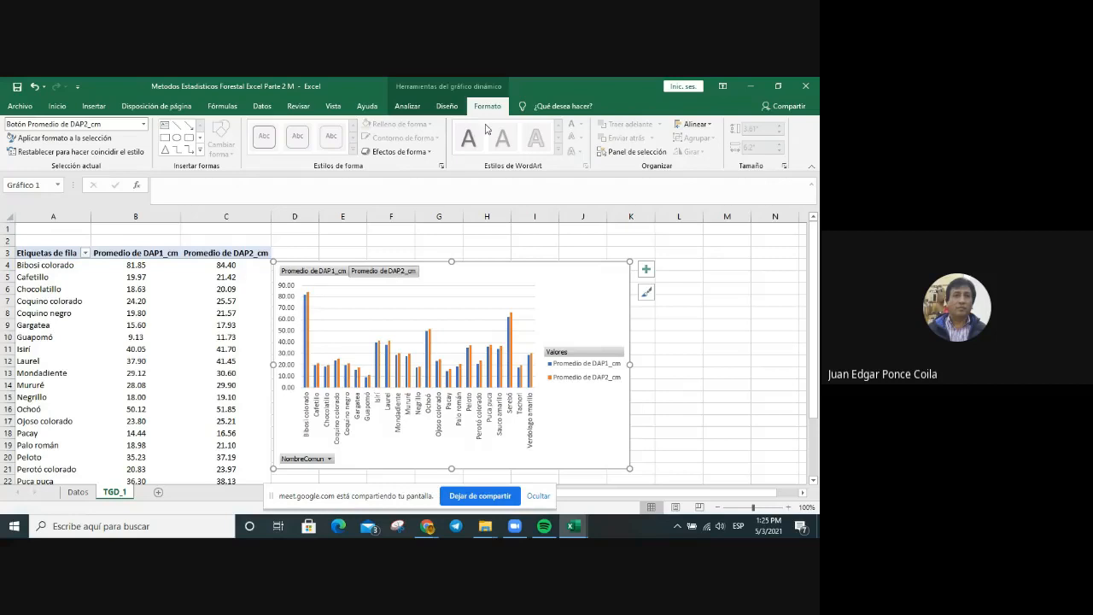
left_click(311, 272)
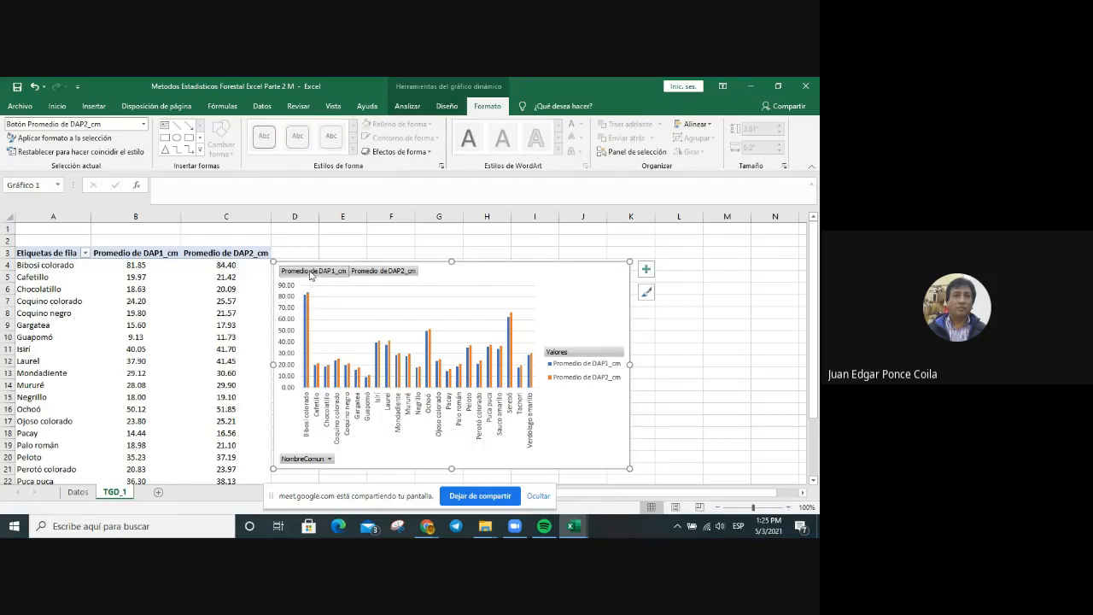
left_click(389, 271)
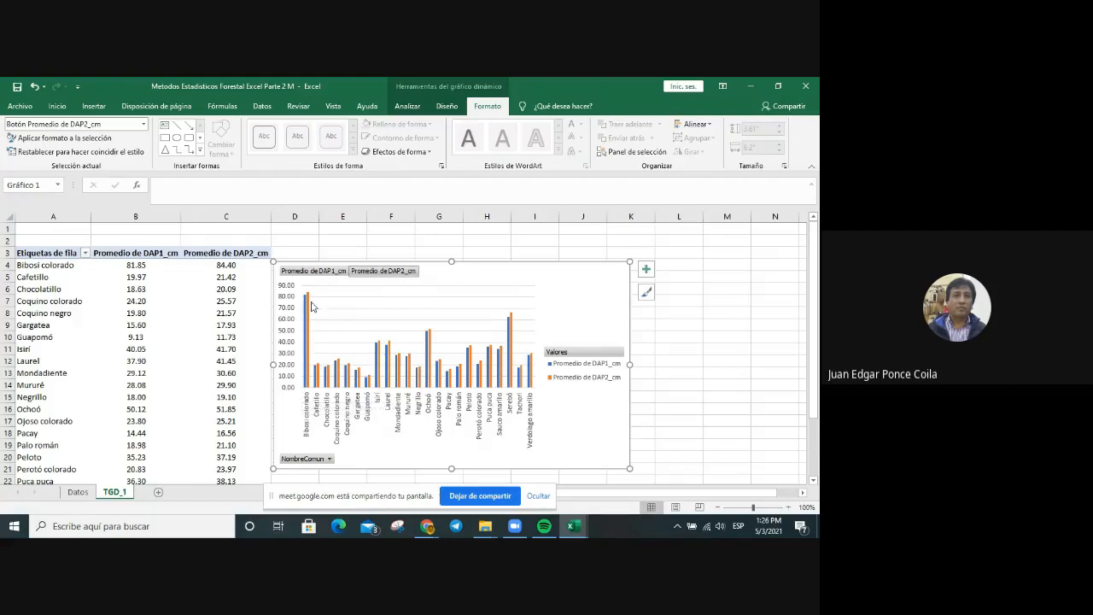
mouse_move(511, 386)
mouse_move(430, 339)
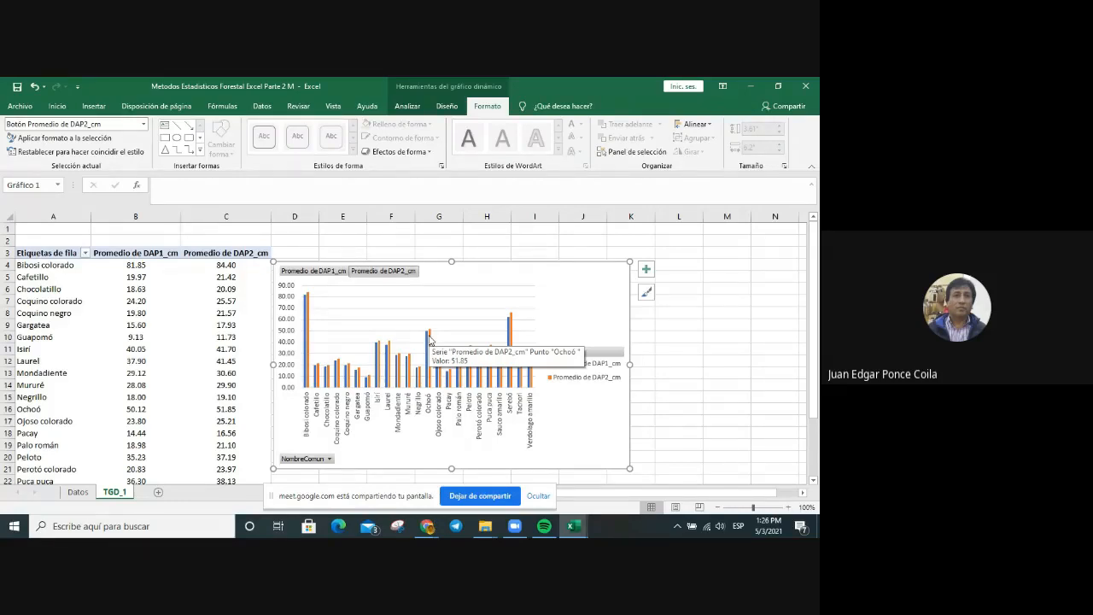
Filter the pivot chart by NombreComun, clearing all species and selecting Bibosi colorado.
left_click(330, 460)
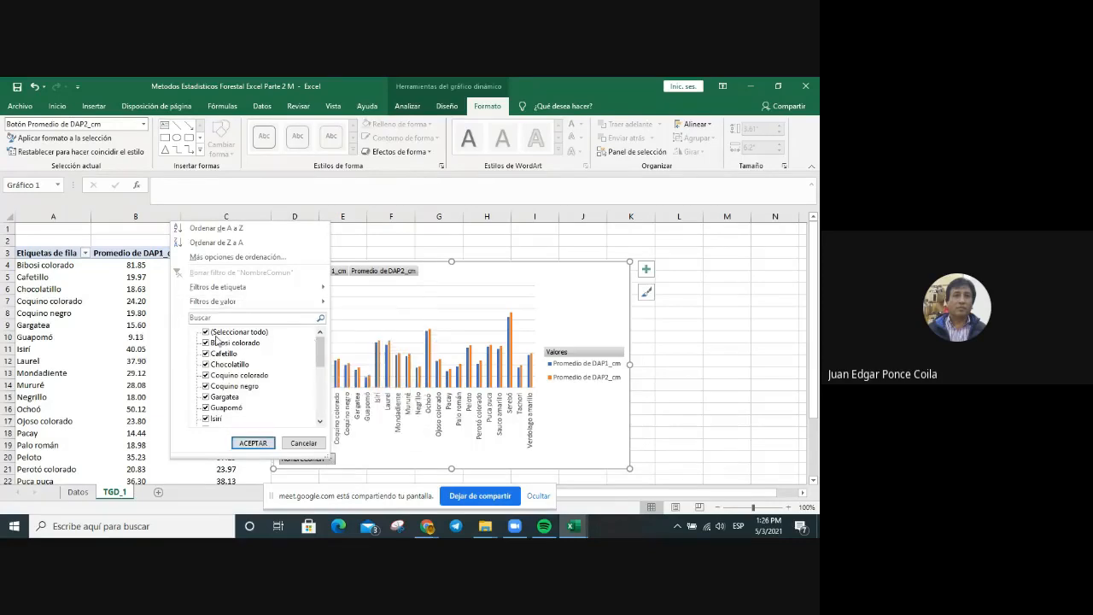
left_click(206, 332)
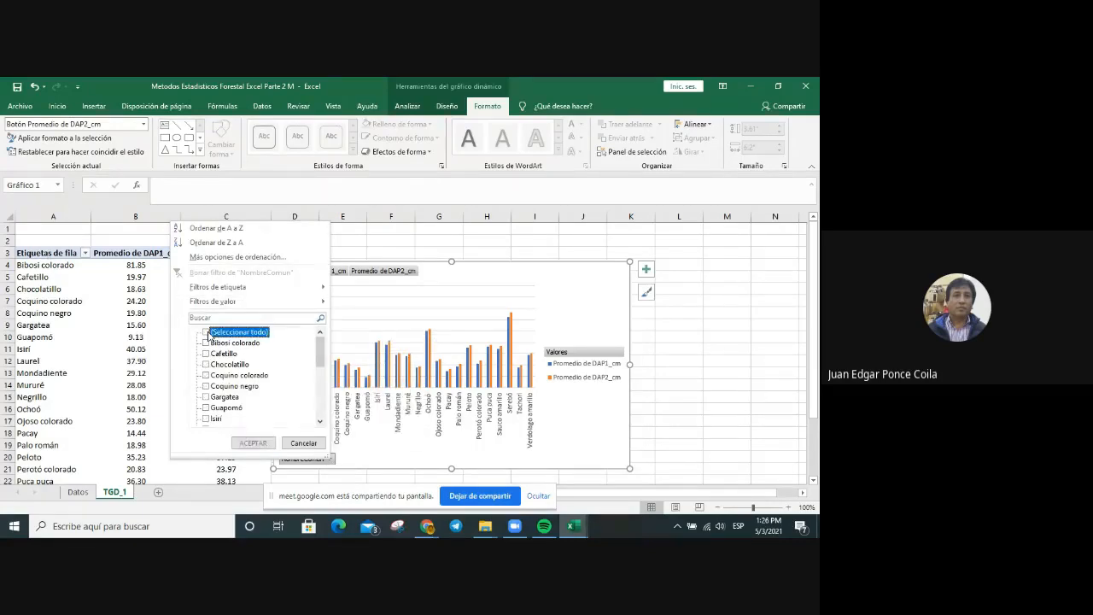
left_click(206, 343)
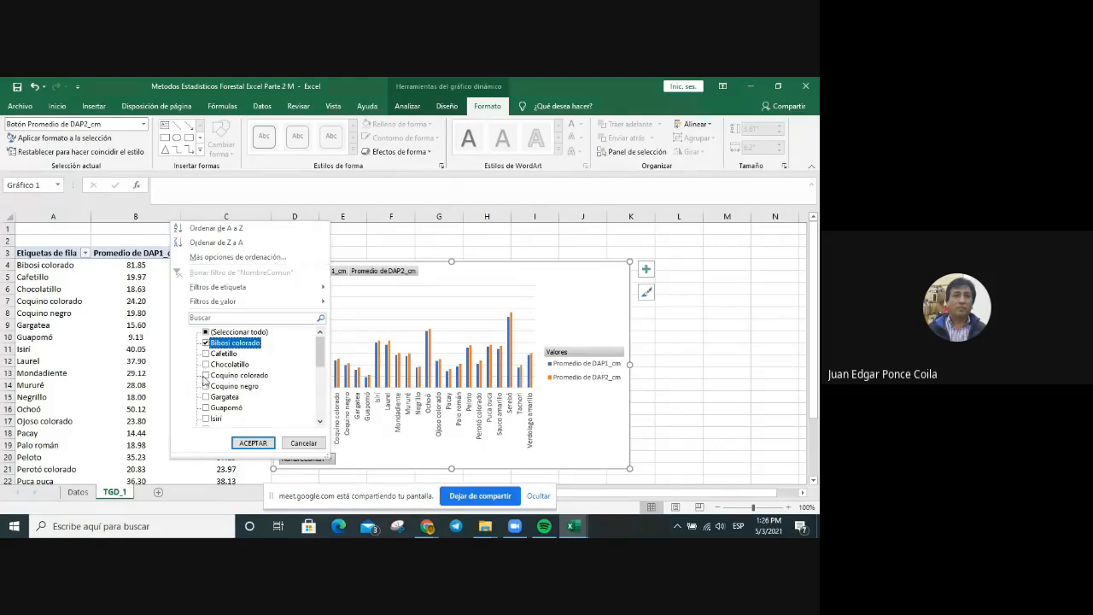
Filter the pivot chart's NombreComun field to show only Bibosi colorado, Ochoó and Serebó.
left_click(320, 420)
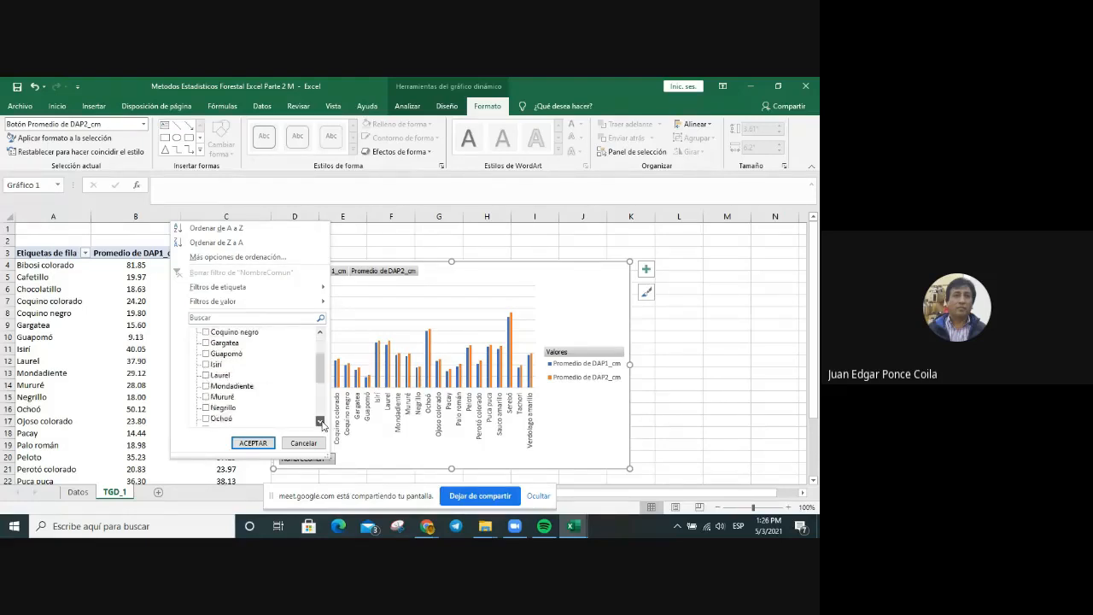
left_click(320, 421)
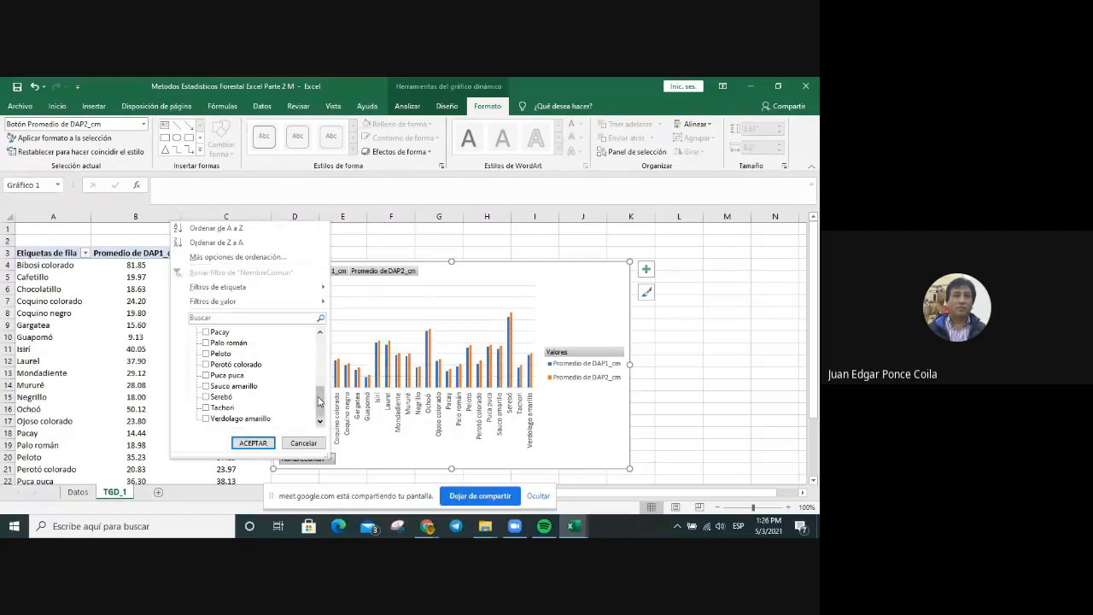
mouse_move(320, 402)
left_mouse_down()
mouse_move(320, 384)
mouse_move(322, 403)
left_mouse_up()
left_click(205, 363)
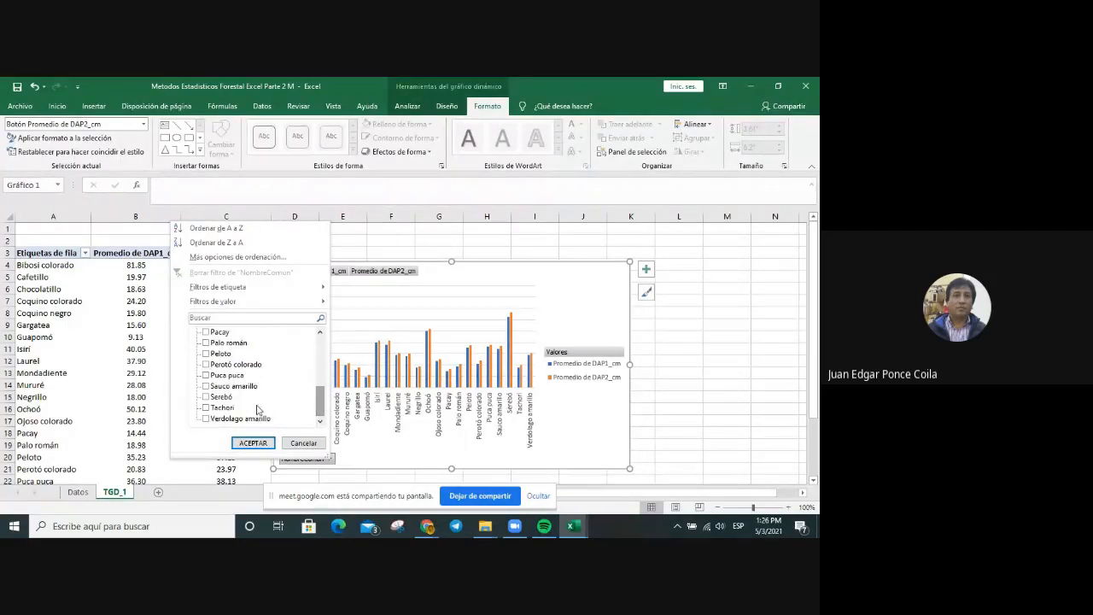
left_click(206, 398)
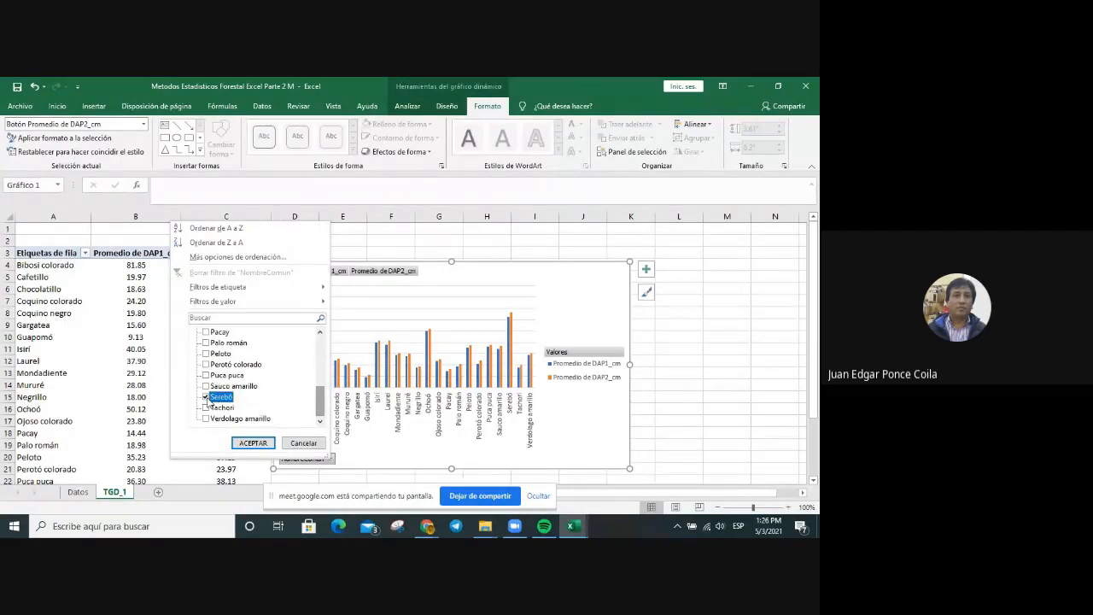
left_click(253, 443)
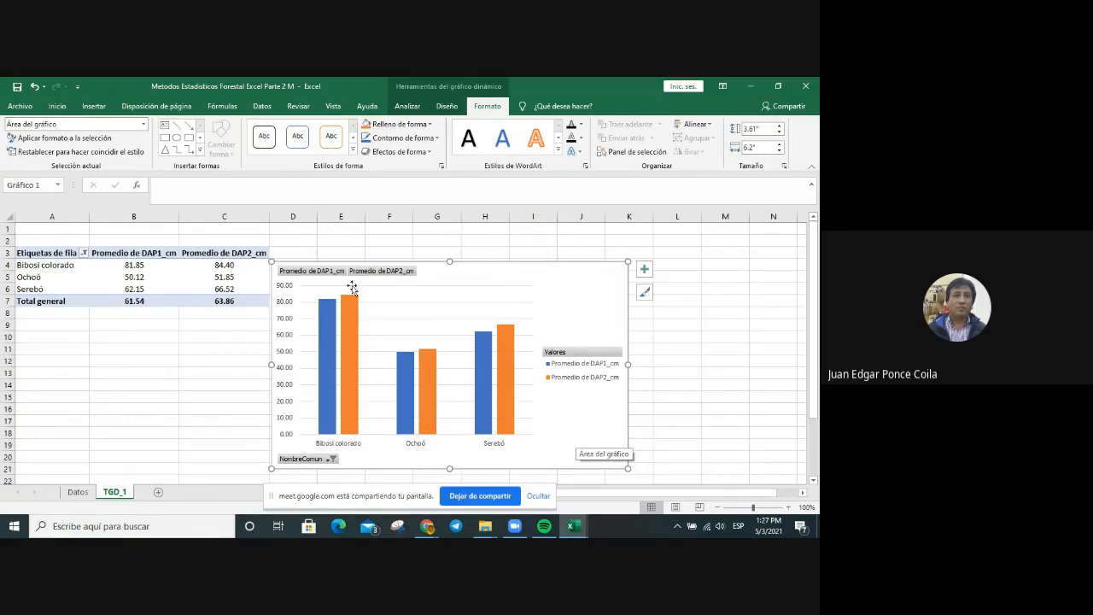
Set the chart legend's position to Inferior in its format options and close the formatting pane.
mouse_move(324, 303)
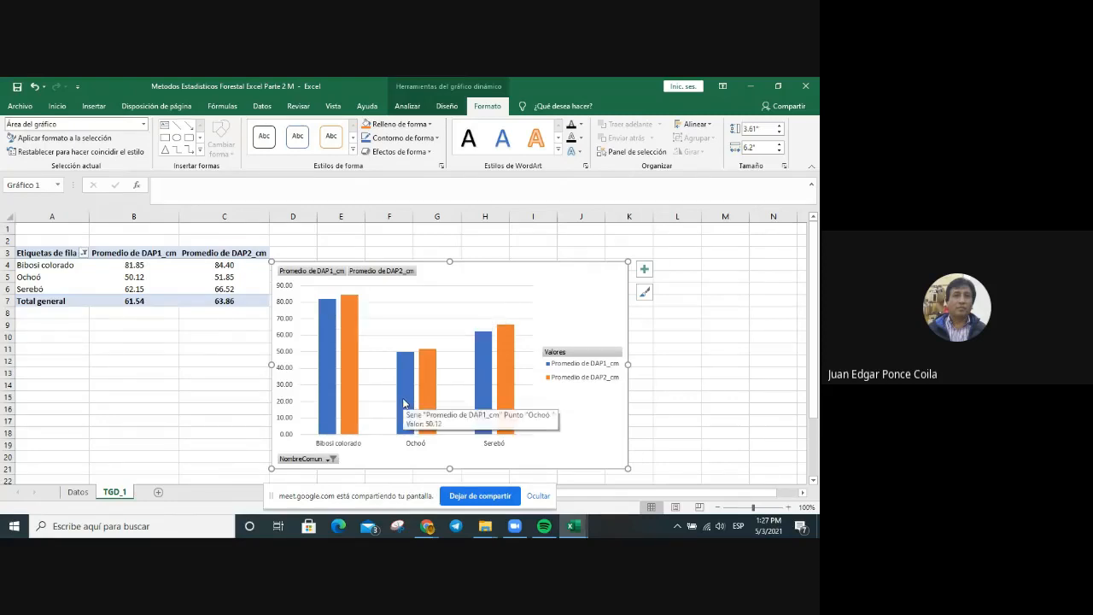
mouse_move(348, 369)
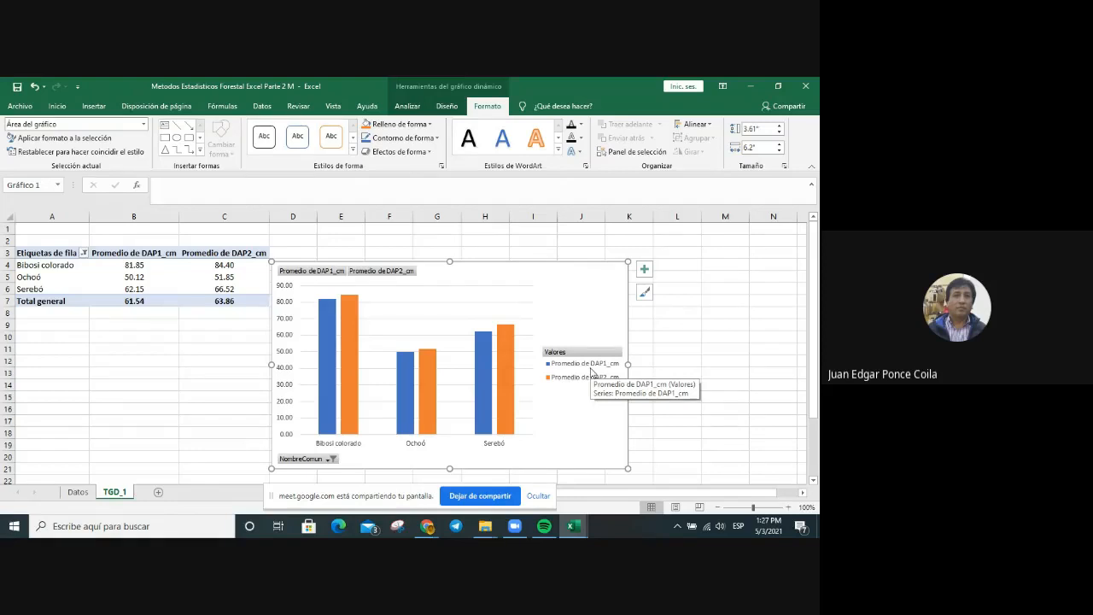
left_click(591, 370)
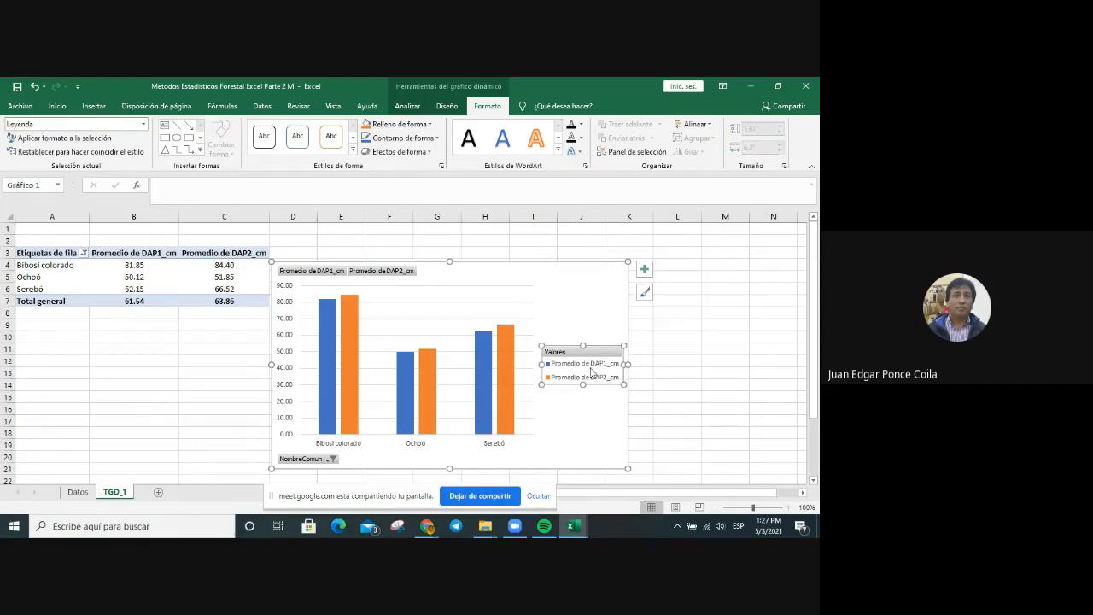
right_click(591, 370)
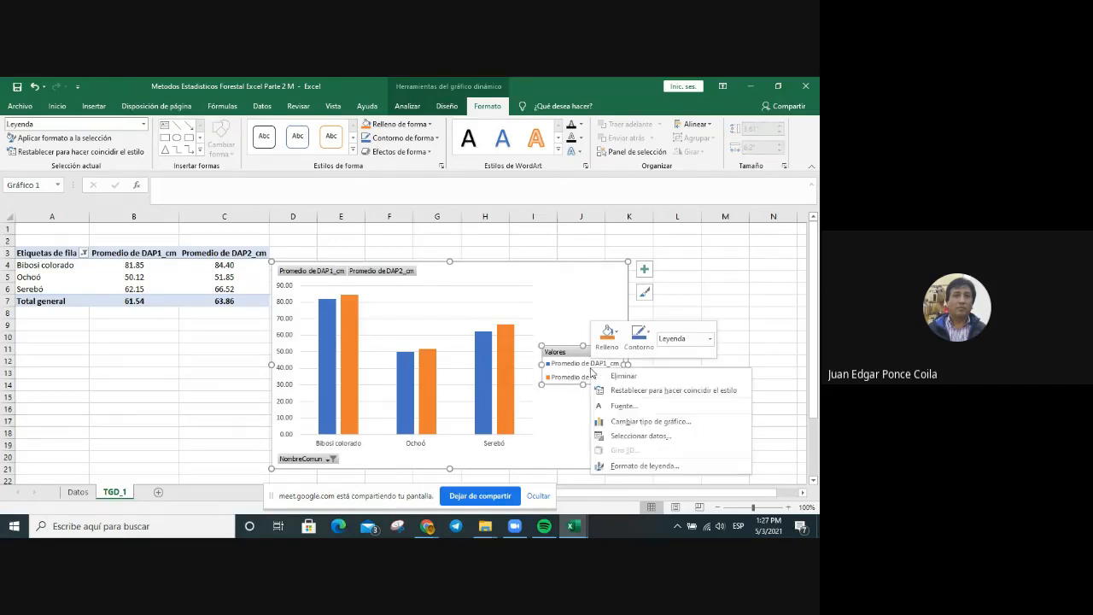
left_click(659, 469)
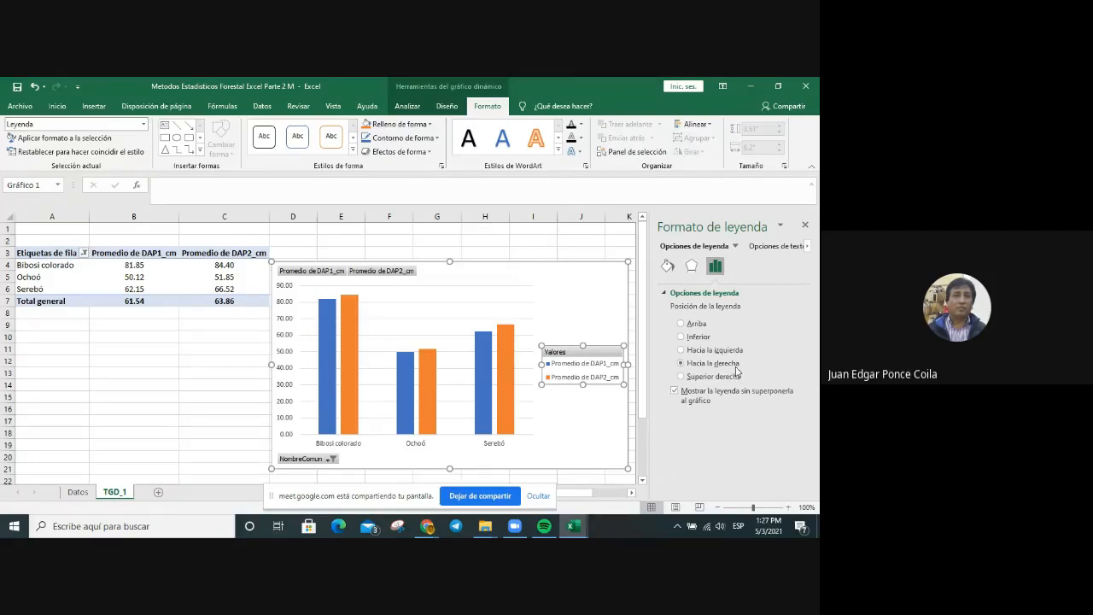
left_click(700, 338)
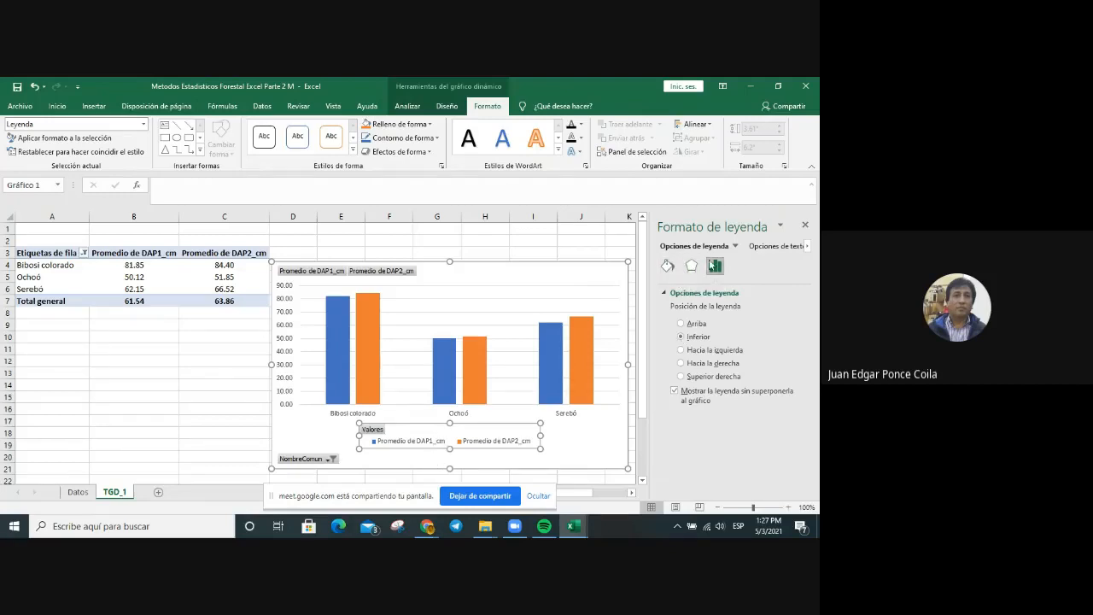
left_click(665, 267)
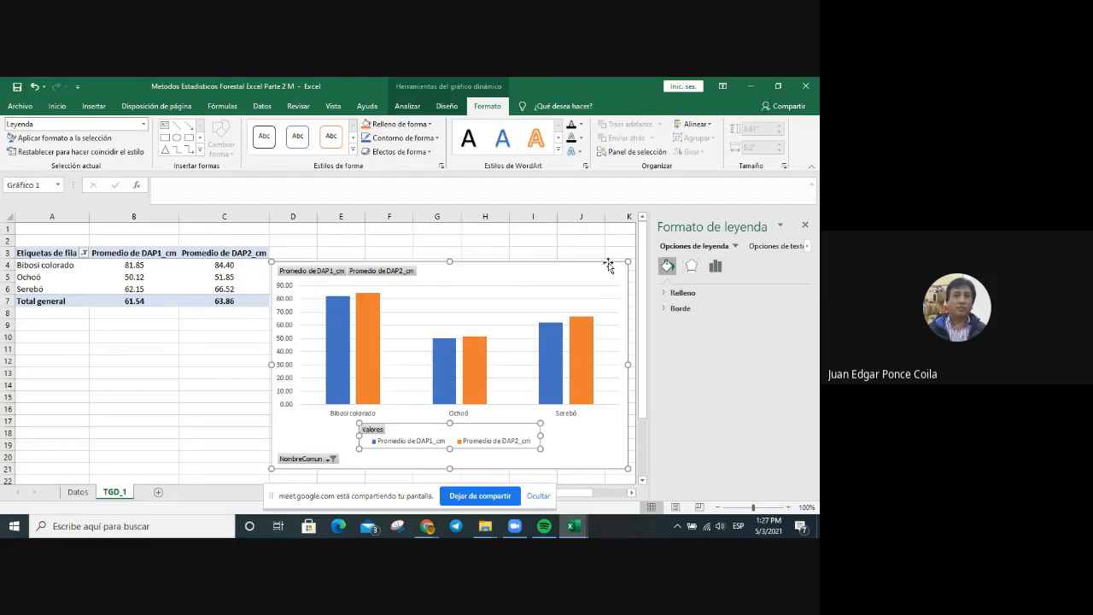
left_click(563, 243)
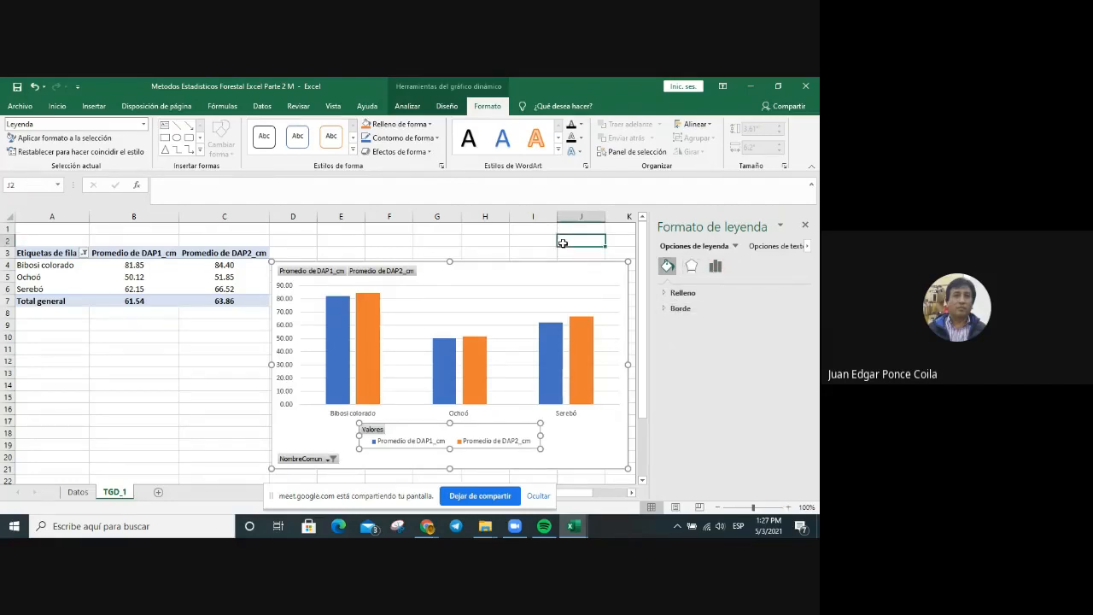
left_click(805, 226)
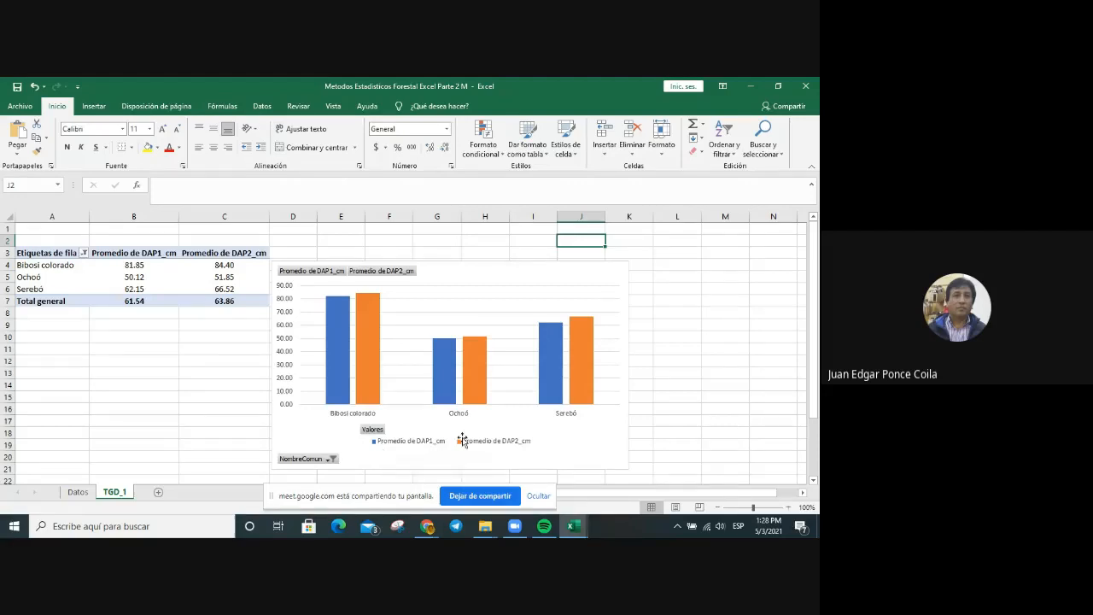
Add axis titles to the pivot chart.
left_click(518, 271)
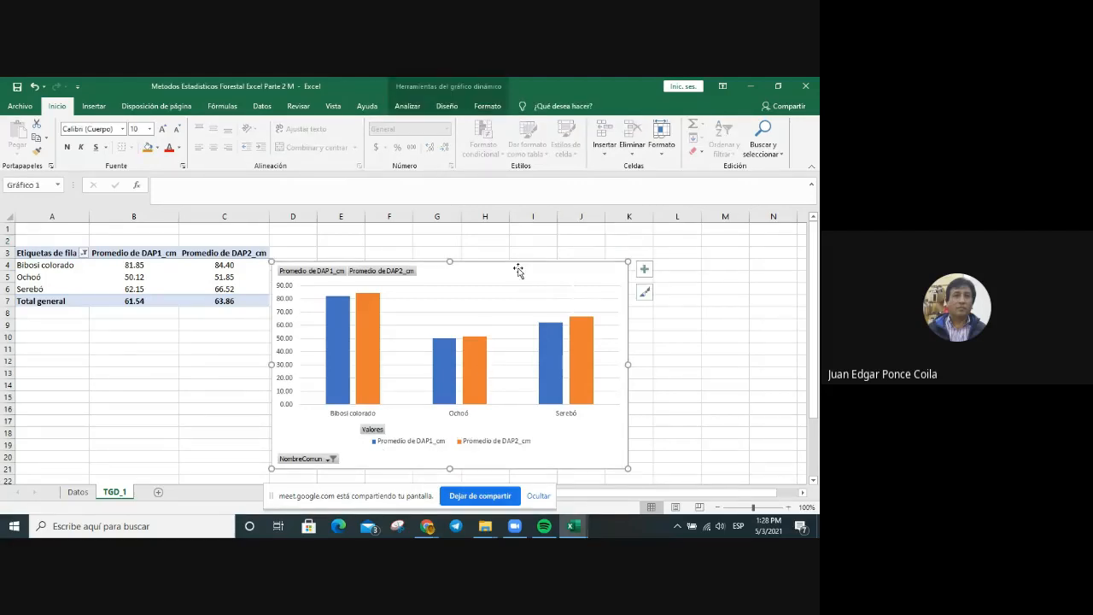
left_click(560, 240)
left_click(518, 271)
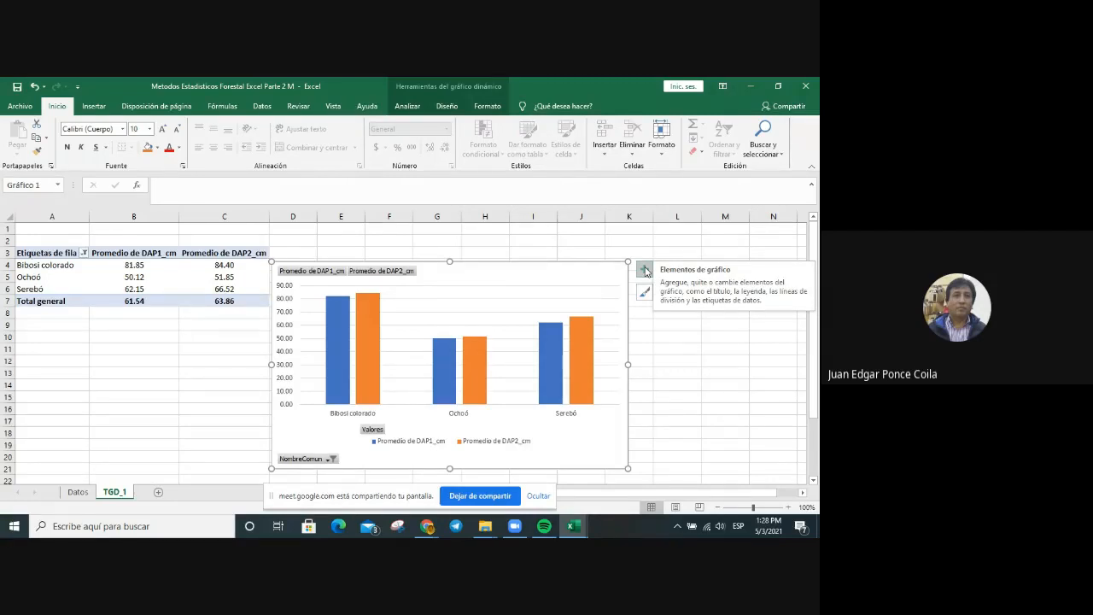
left_click(645, 271)
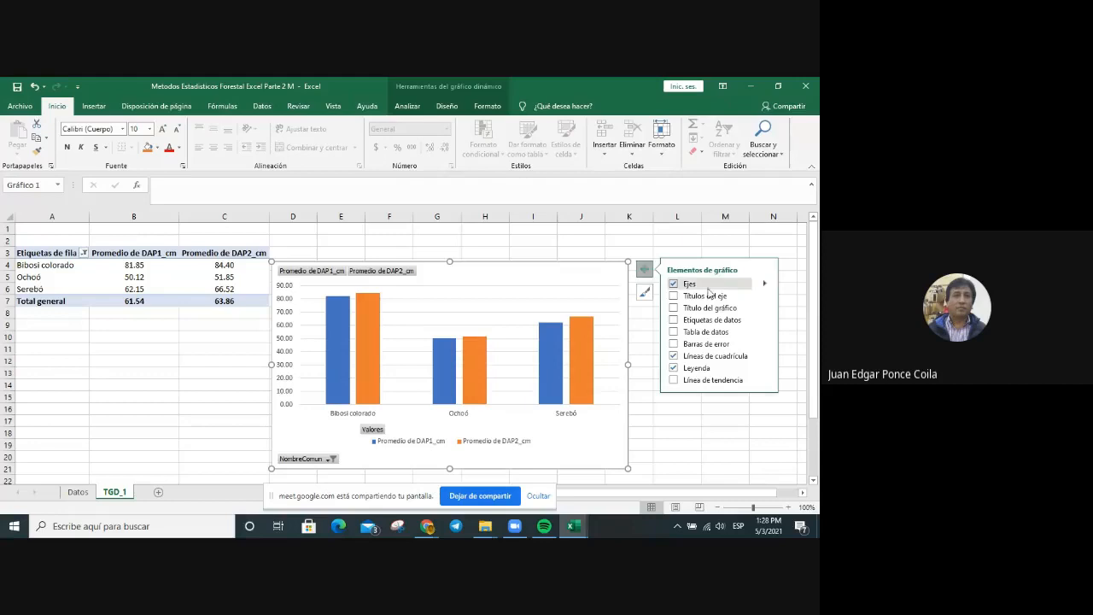
left_click(710, 295)
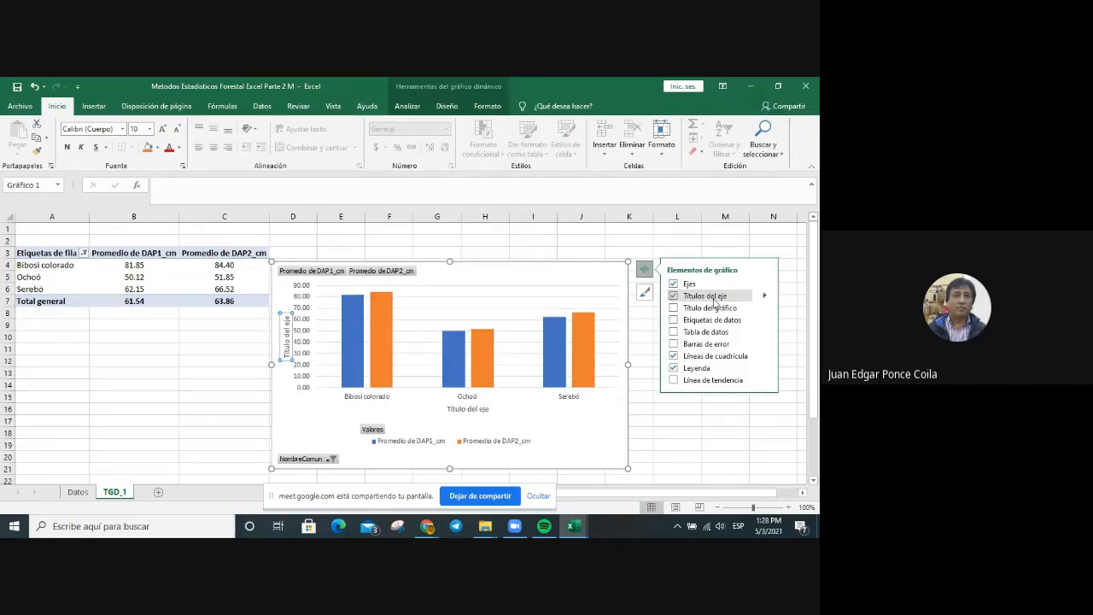
Replace the horizontal axis title's placeholder text with "Especies forestales".
left_click(483, 409)
left_click(487, 409)
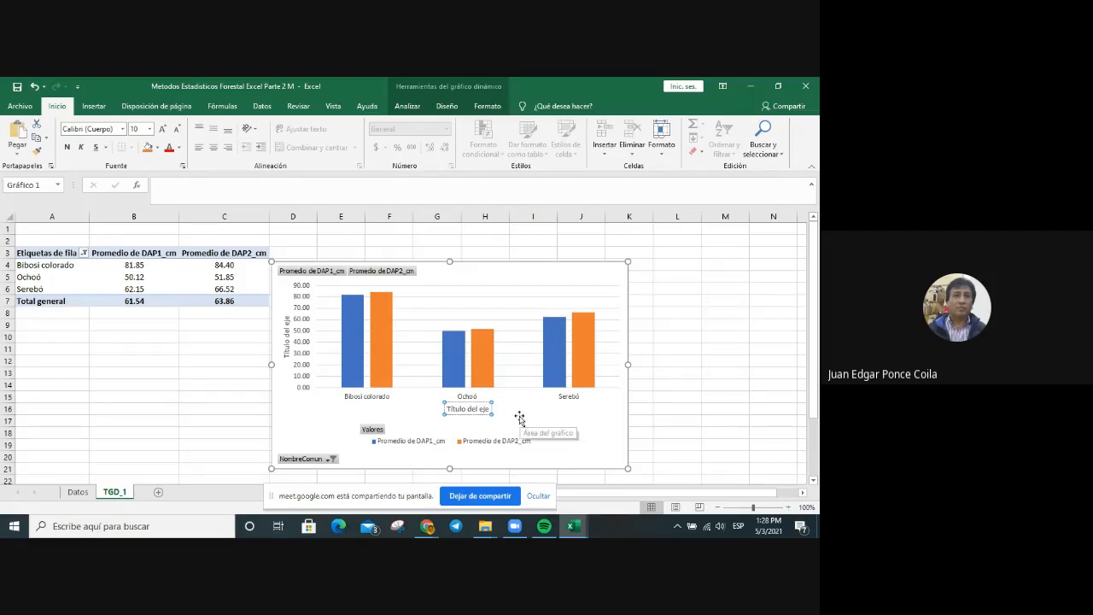
key("BackSpace")
key("BackSpace")
key("BackSpace")
key("BackSpace")
key("BackSpace")
key("BackSpace")
key("BackSpace")
key("BackSpace")
key("BackSpace")
key("BackSpace")
key("BackSpace")
key("BackSpace")
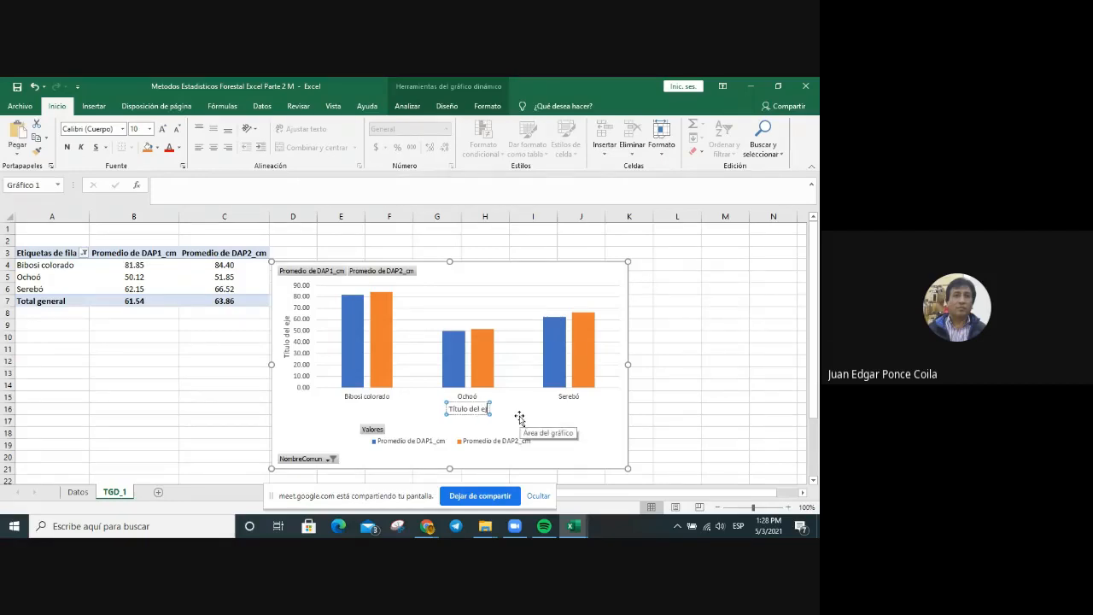
key("BackSpace")
key("BackSpace")
type("Especies forestales")
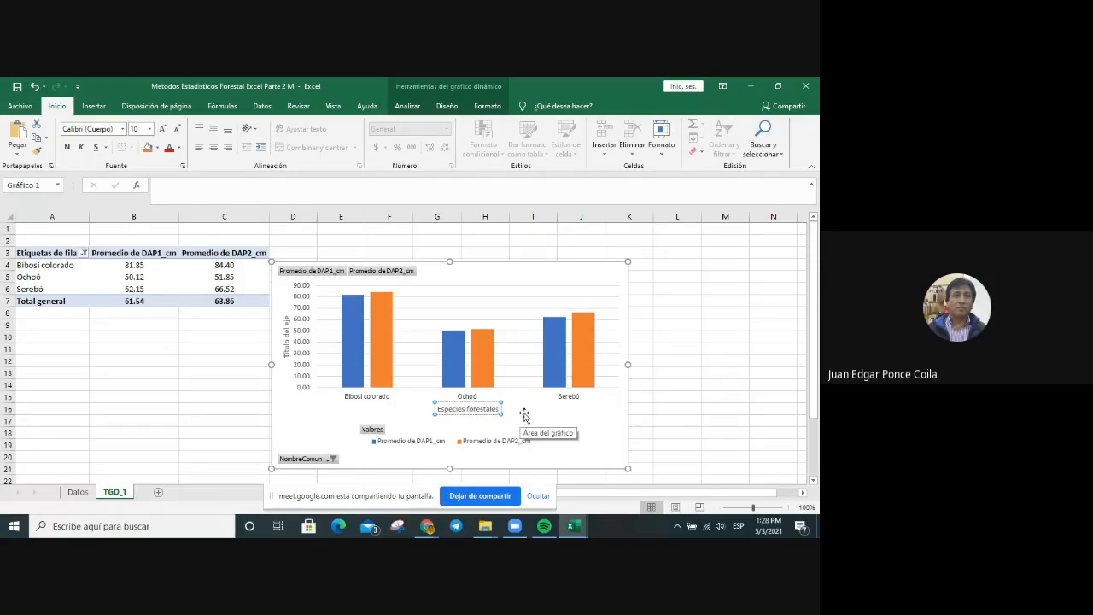
Replace the vertical axis title's placeholder text with "Diametros promedio en cm".
left_click(283, 355)
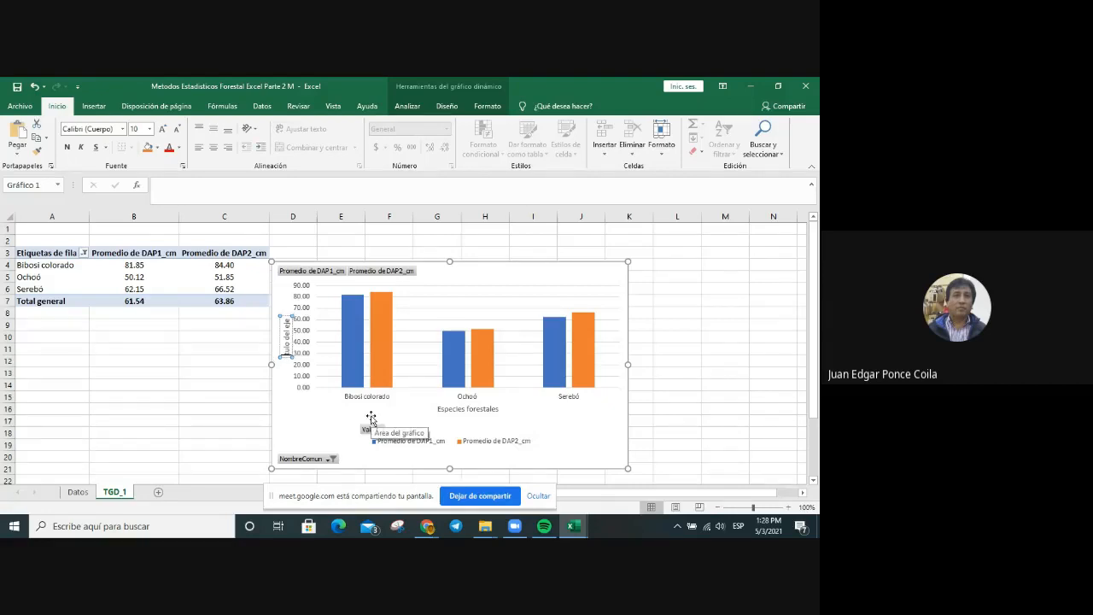
type("Diametro")
type("os ")
type("p")
type("romedio")
type(" en")
type(" cm")
key("Delete")
key("Delete")
key("Delete")
key("Delete")
key("Delete")
key("Delete")
key("Delete")
key("Delete")
key("Delete")
key("Delete")
key("Delete")
left_click(653, 393)
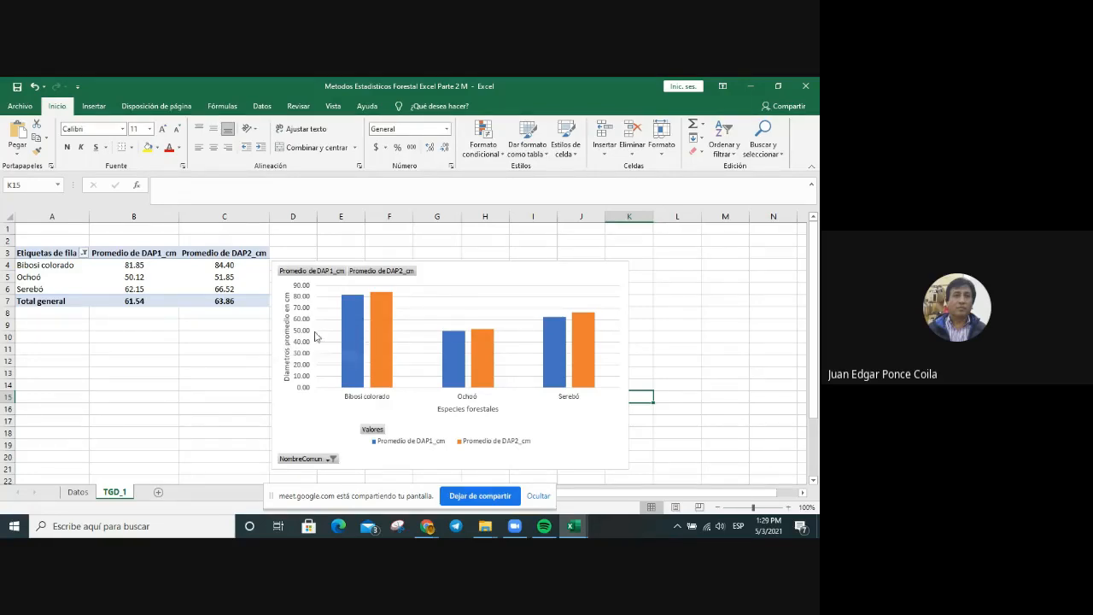
Set the number format of the chart's vertical axis to 0 decimal places and close the formatting pane.
right_click(308, 335)
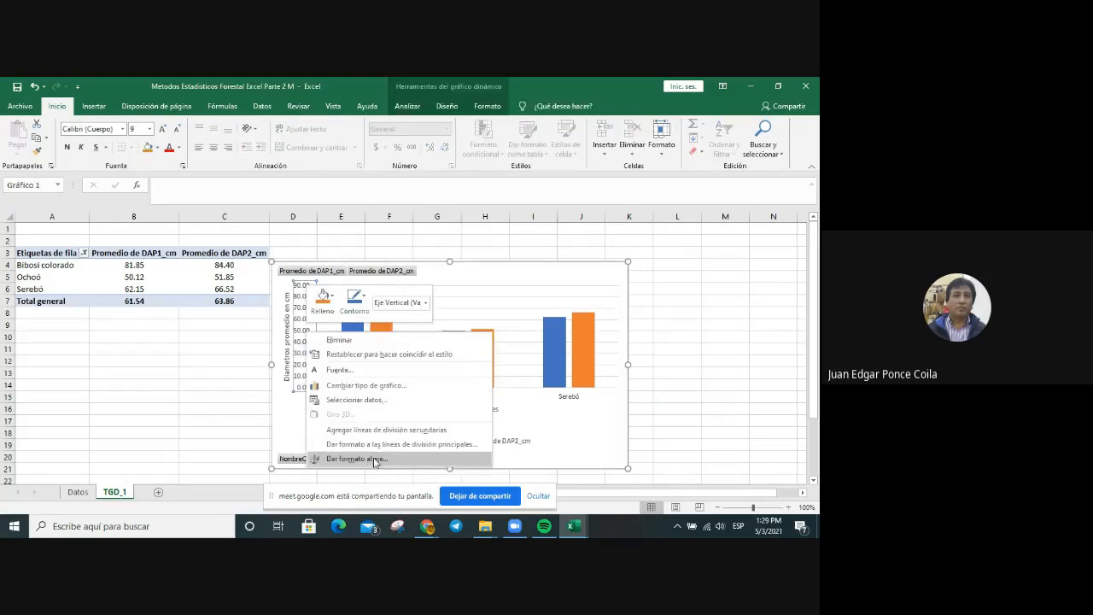
left_click(376, 459)
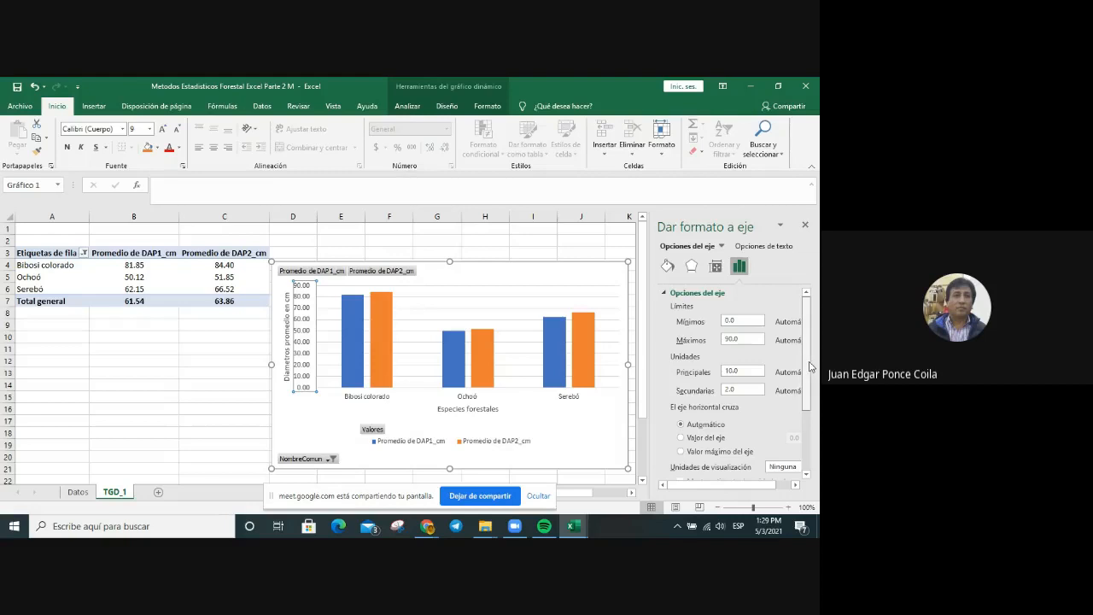
scroll(811, 365, "down", 3)
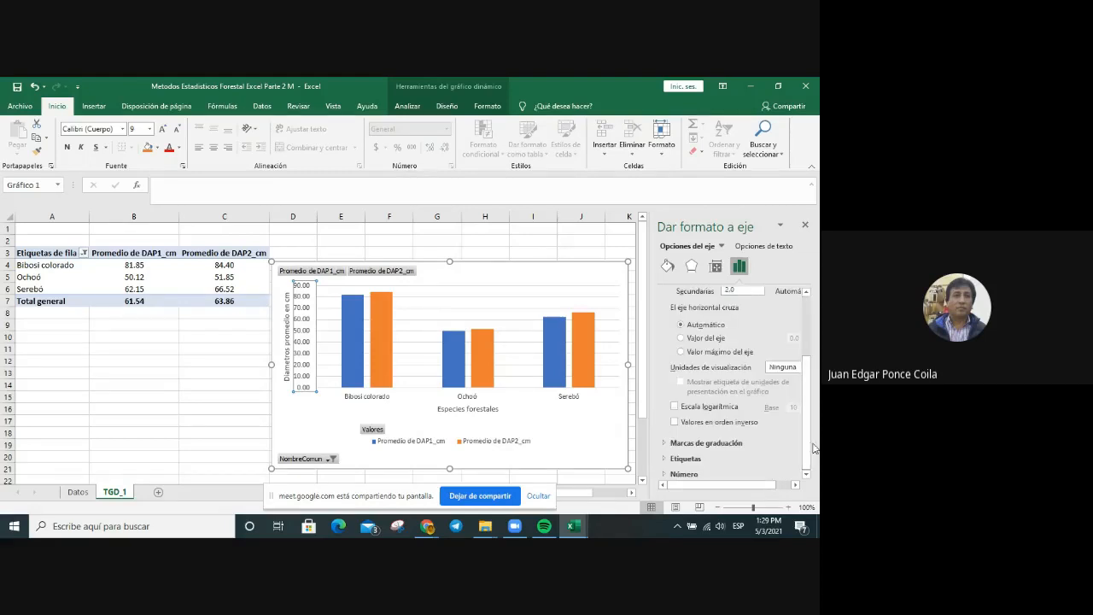
left_click(683, 474)
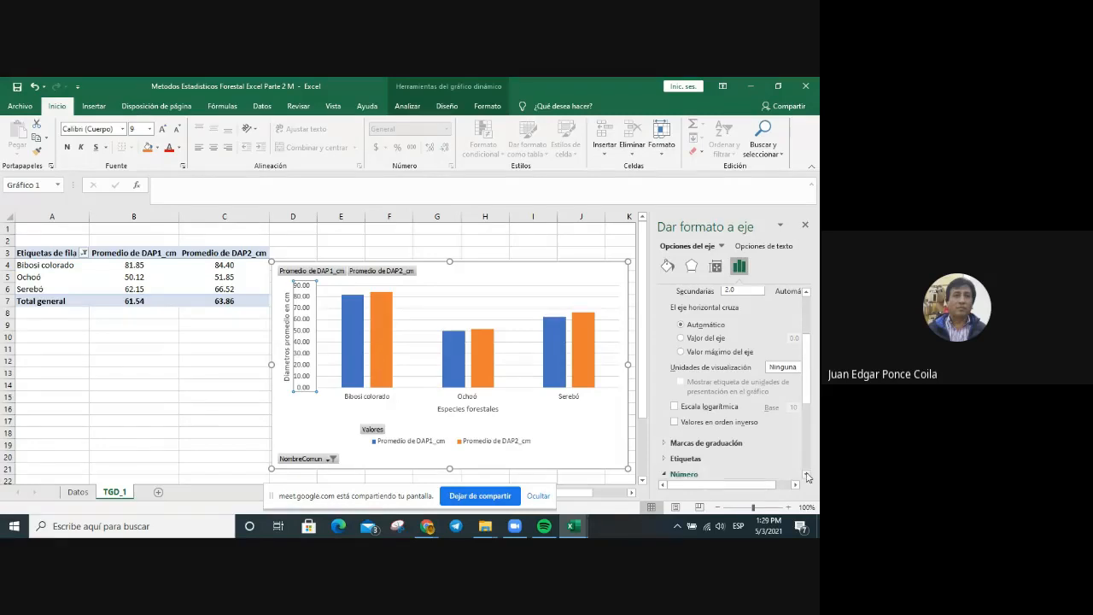
left_click(807, 475)
scroll(806, 474, "down", 3)
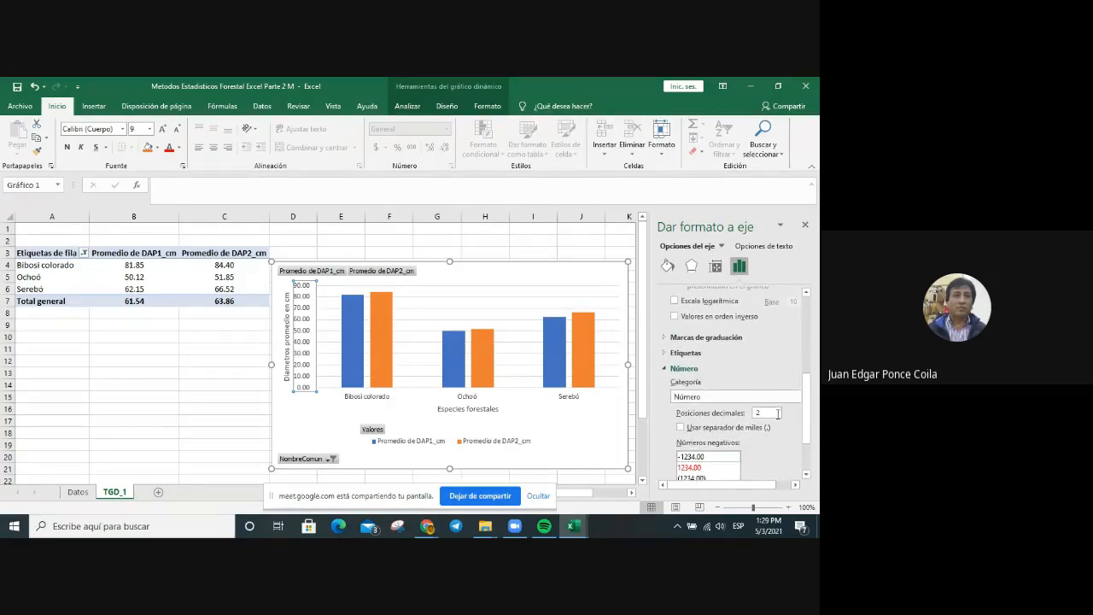
left_click(779, 414)
key("Return")
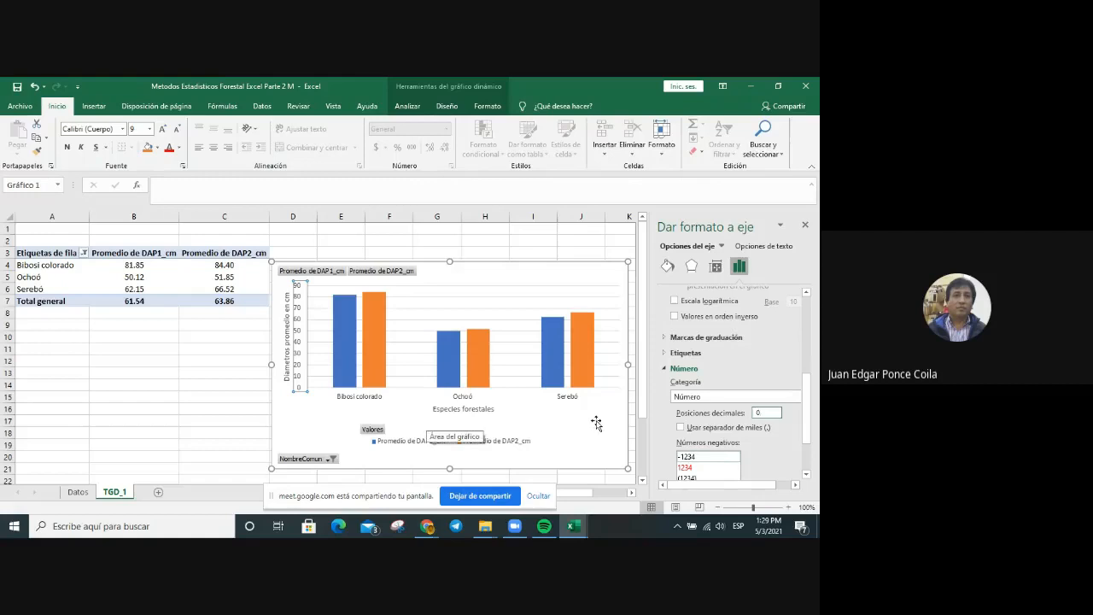
left_click(805, 225)
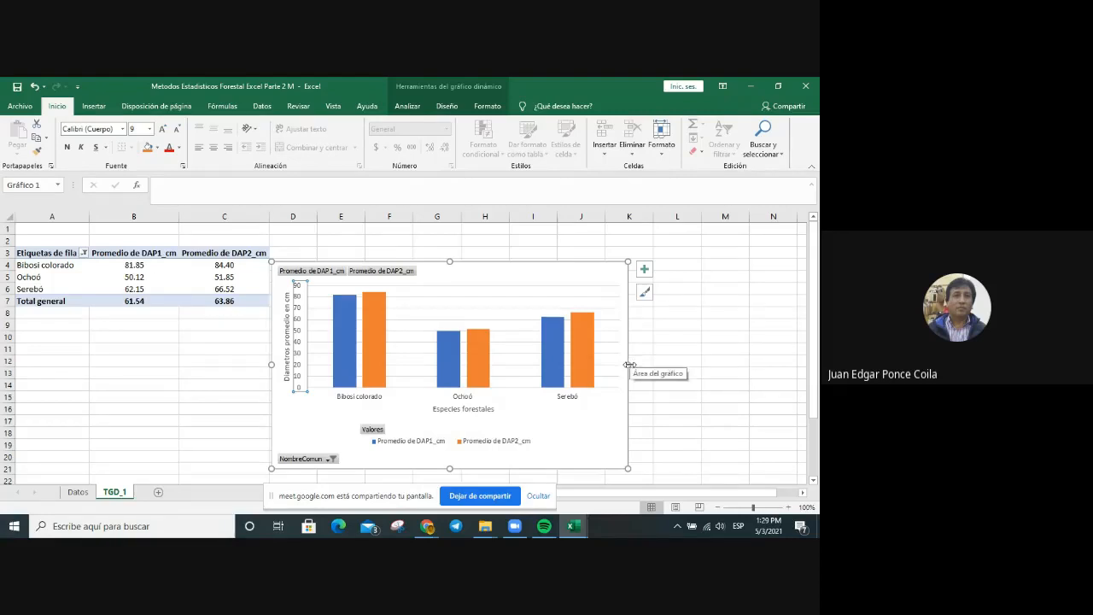
Add data labels and a chart title to the pivot chart.
left_click(645, 270)
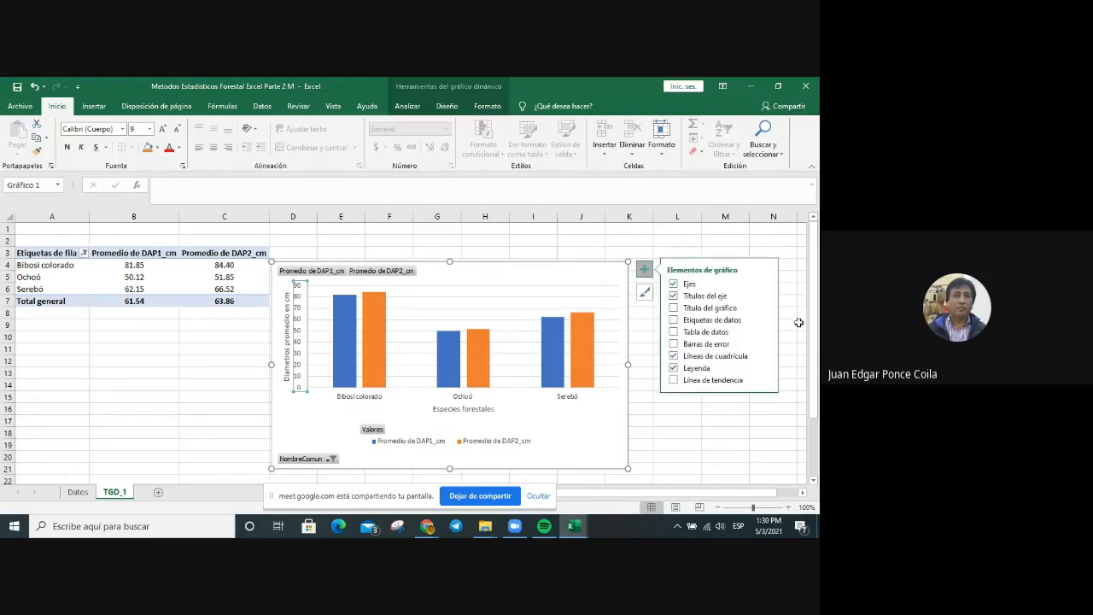
left_click(674, 319)
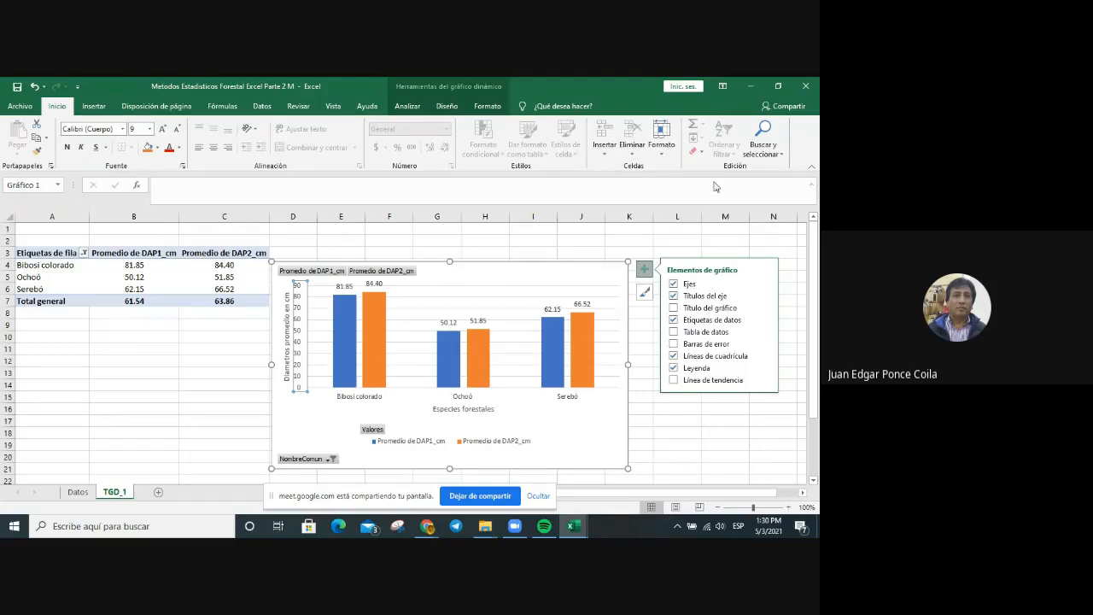
left_click(674, 307)
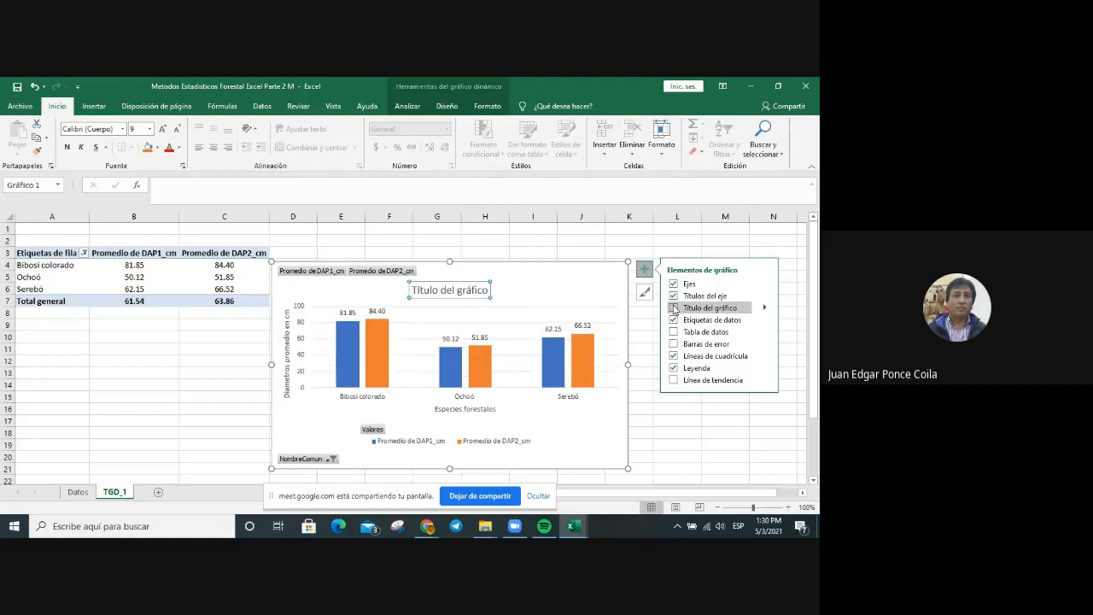
Replace the chart title's placeholder text with "Especies con diametros promedio mayores" and deselect the chart.
left_click(487, 291)
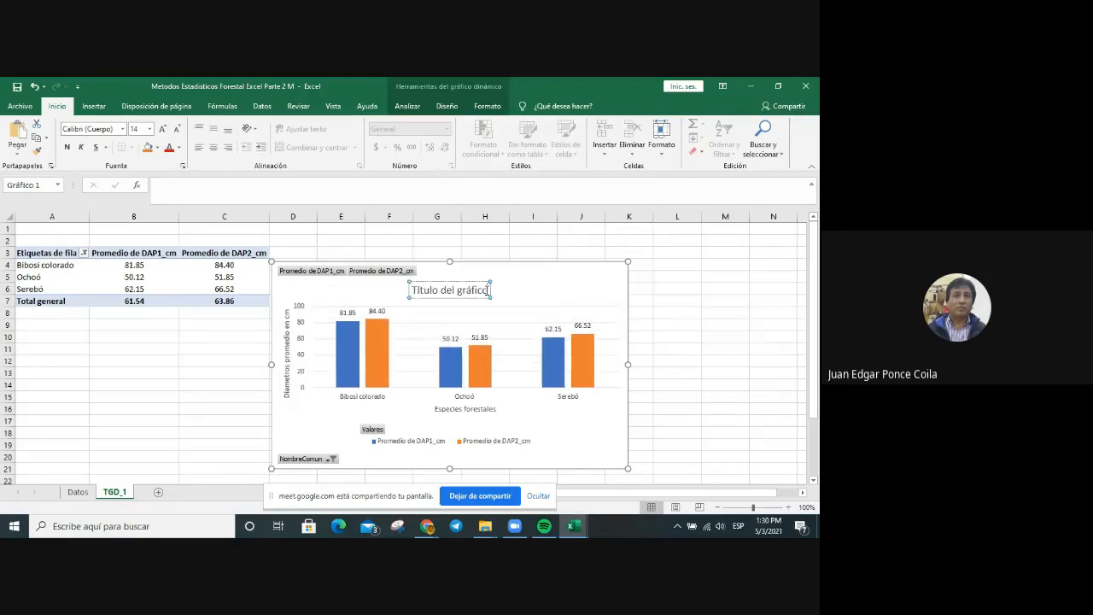
key("BackSpace")
key("BackSpace")
key("BackSpace")
key("BackSpace")
key("BackSpace")
key("BackSpace")
key("BackSpace")
key("BackSpace")
key("BackSpace")
key("BackSpace")
key("BackSpace")
key("BackSpace")
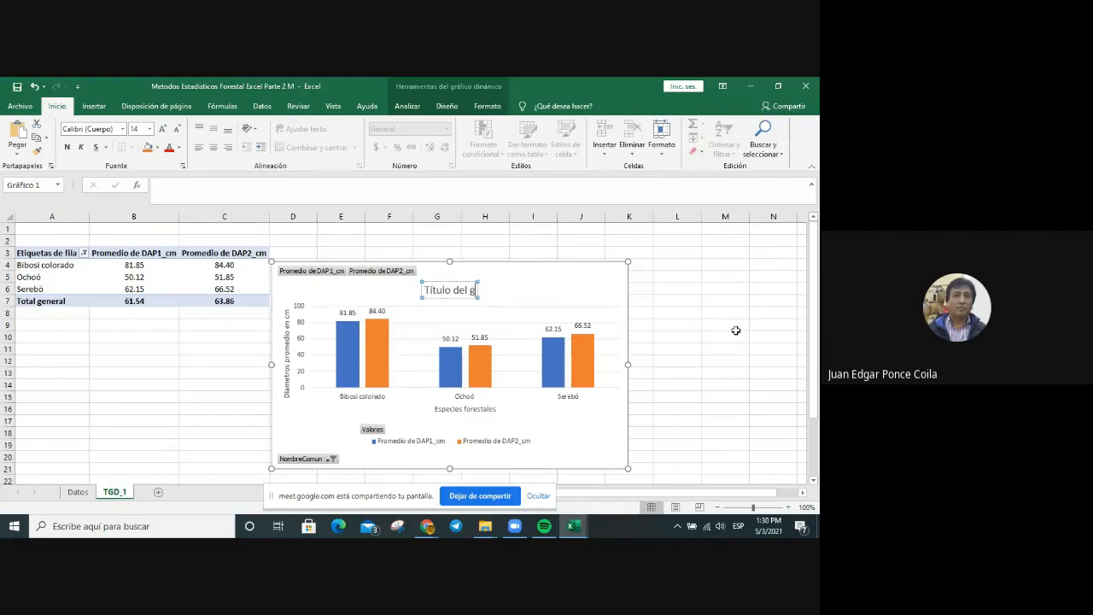
key("BackSpace")
key("BackSpace")
key("BackSpace")
key("BackSpace")
key("BackSpace")
key("BackSpace")
type("Espe")
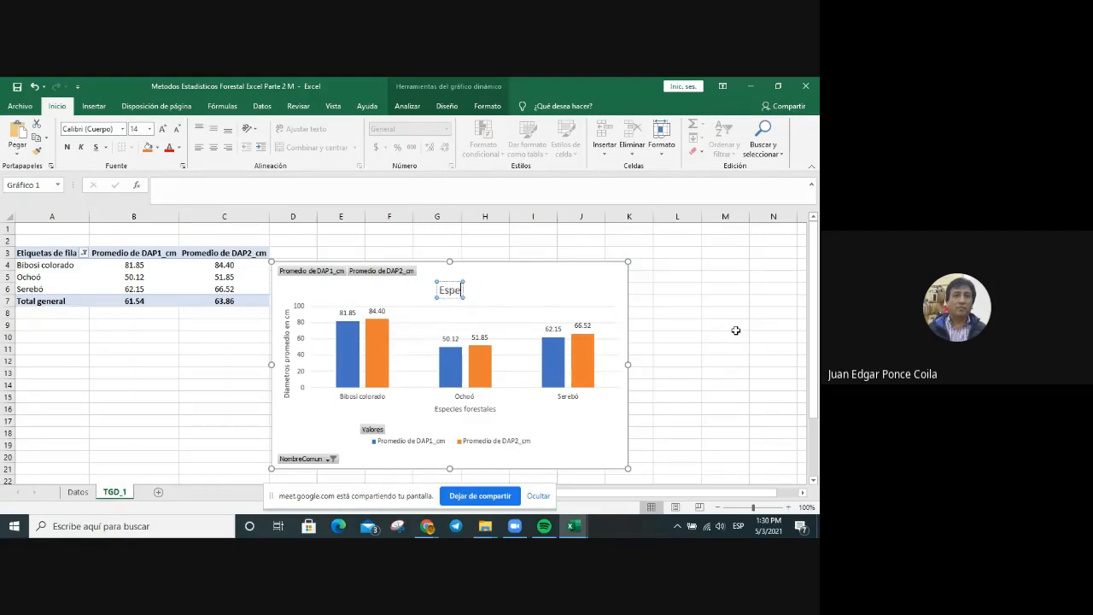
type("cies con")
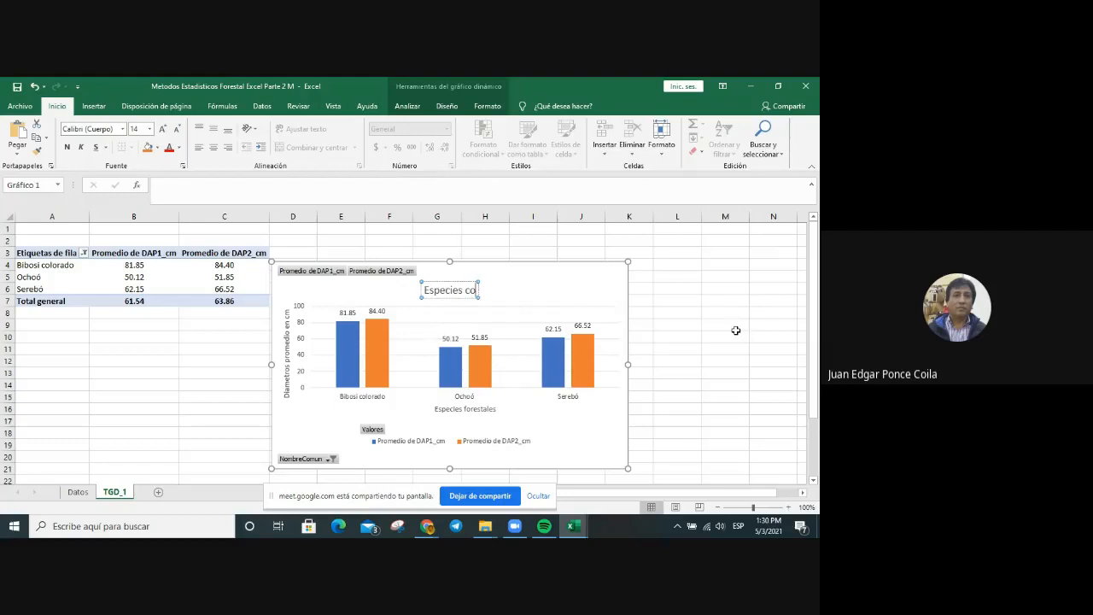
type("d")
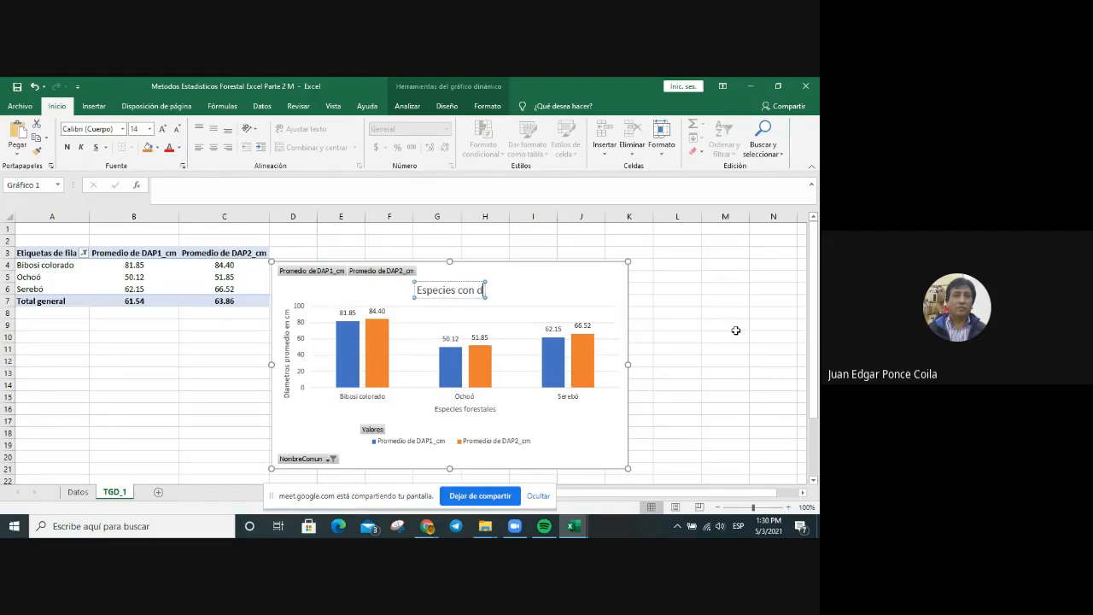
type("oamet")
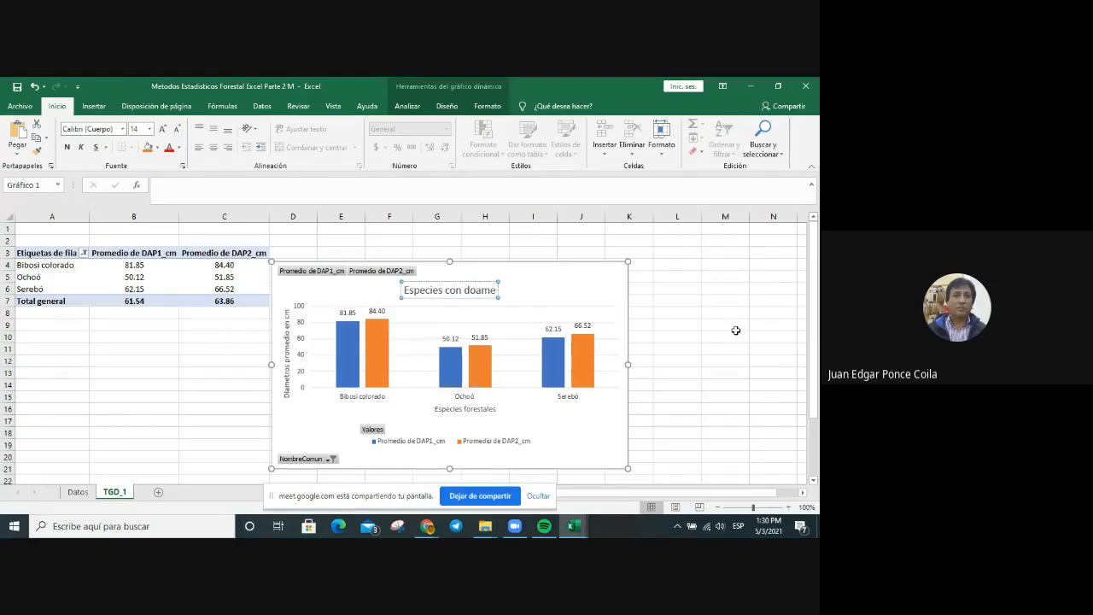
key("BackSpace")
key("BackSpace")
key("BackSpace")
key("BackSpace")
key("BackSpace")
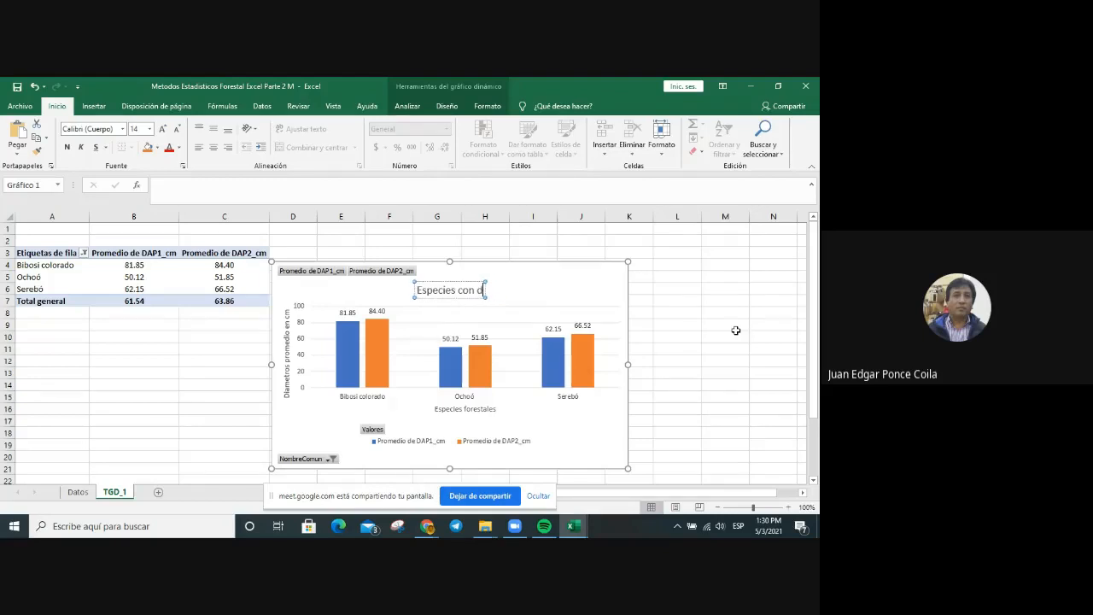
type("iamet")
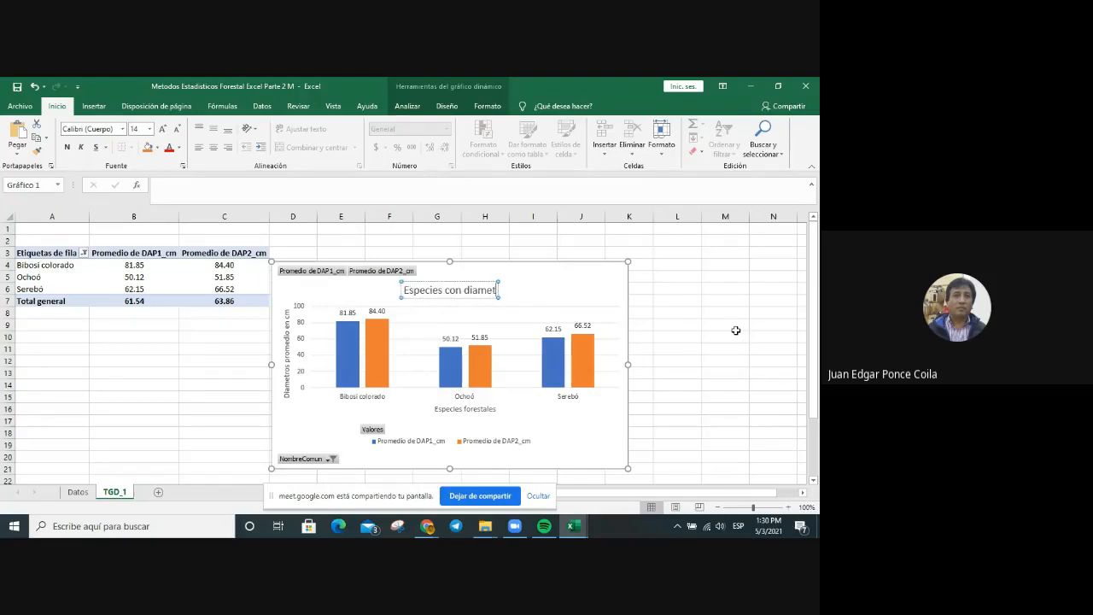
type("ros promedio")
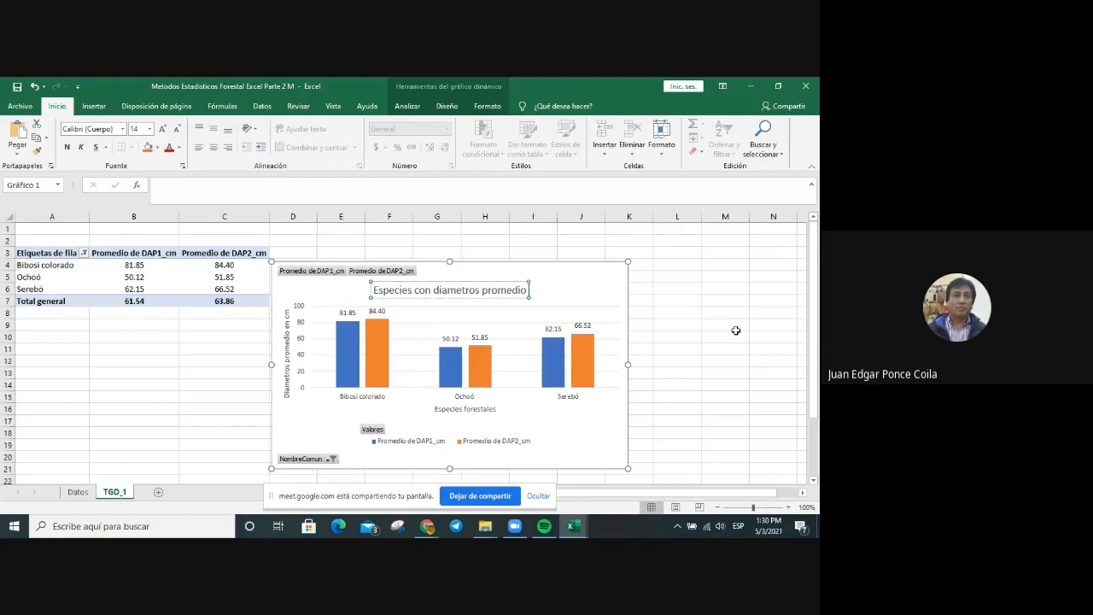
type(" mayo")
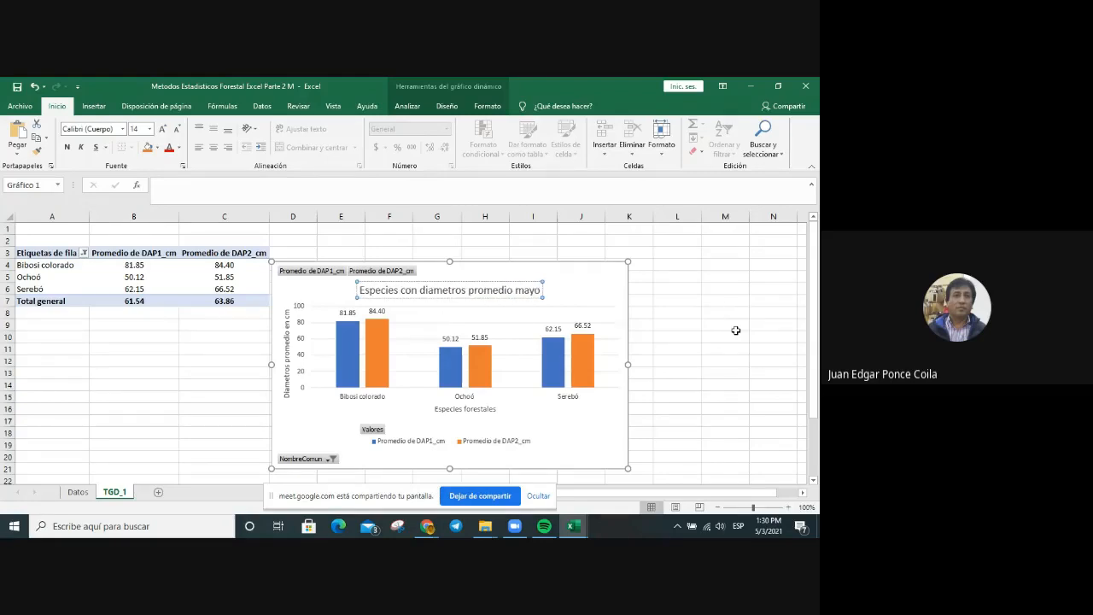
type("res")
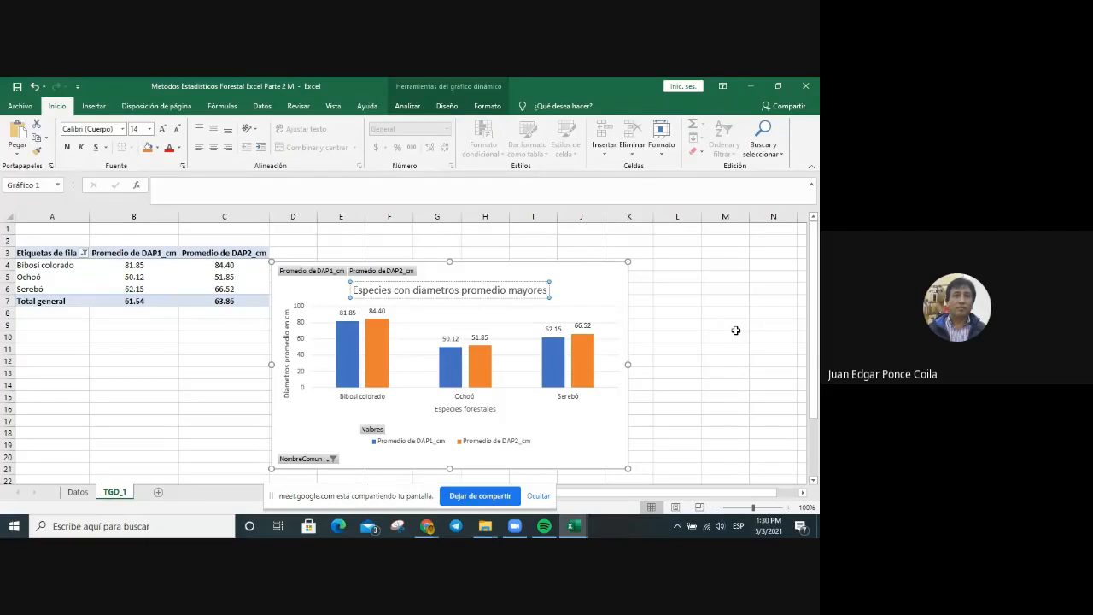
left_click(680, 352)
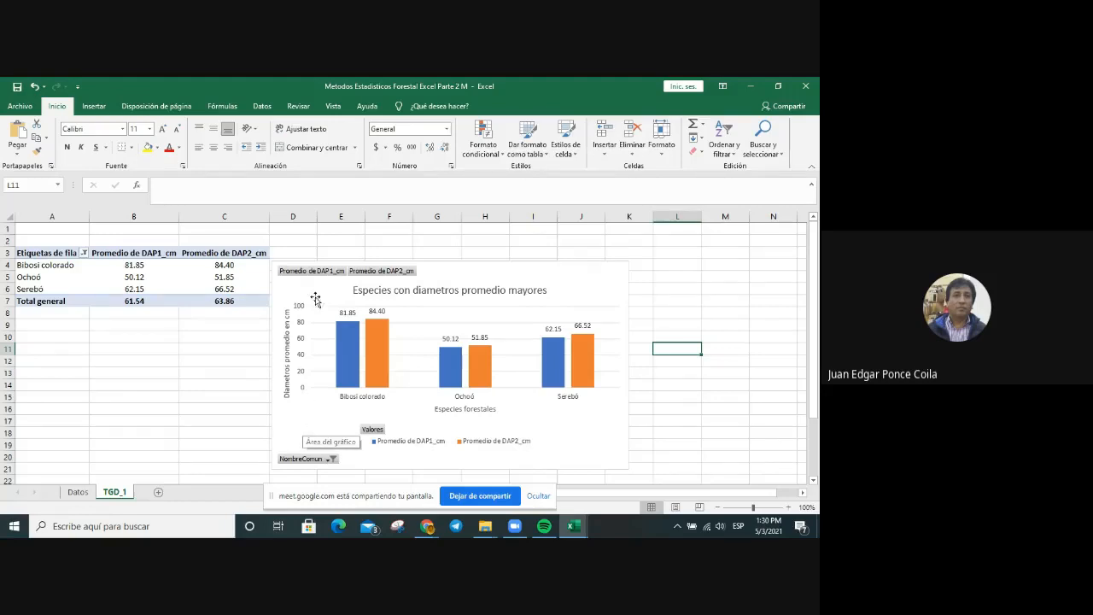
Select the pivot chart, then open Word and create a blank document.
left_click(585, 274)
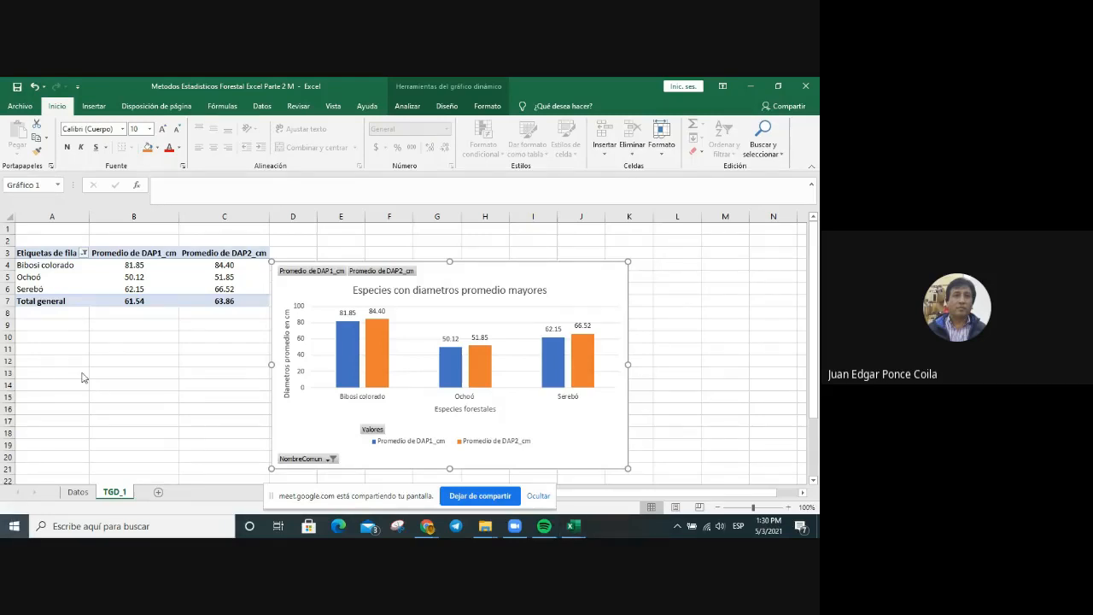
key("super")
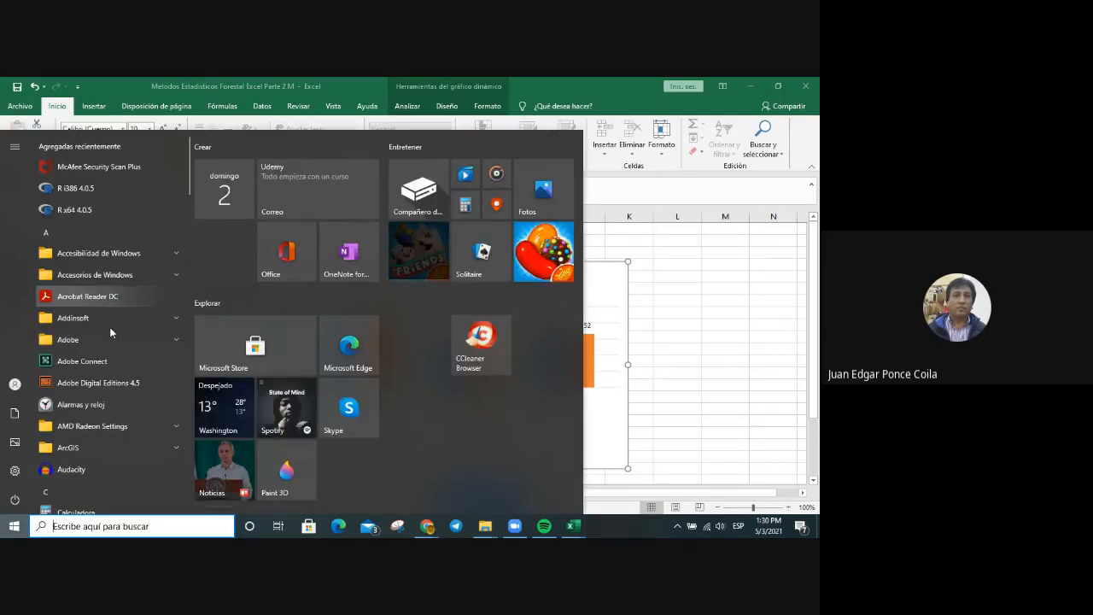
scroll(110, 332, "down", 15)
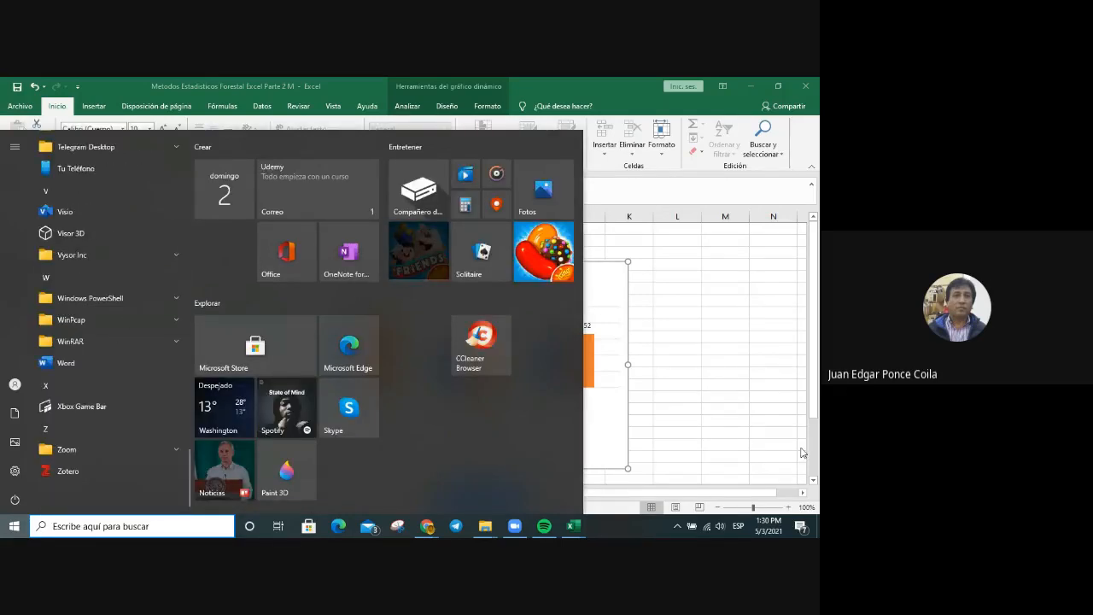
left_click(731, 355)
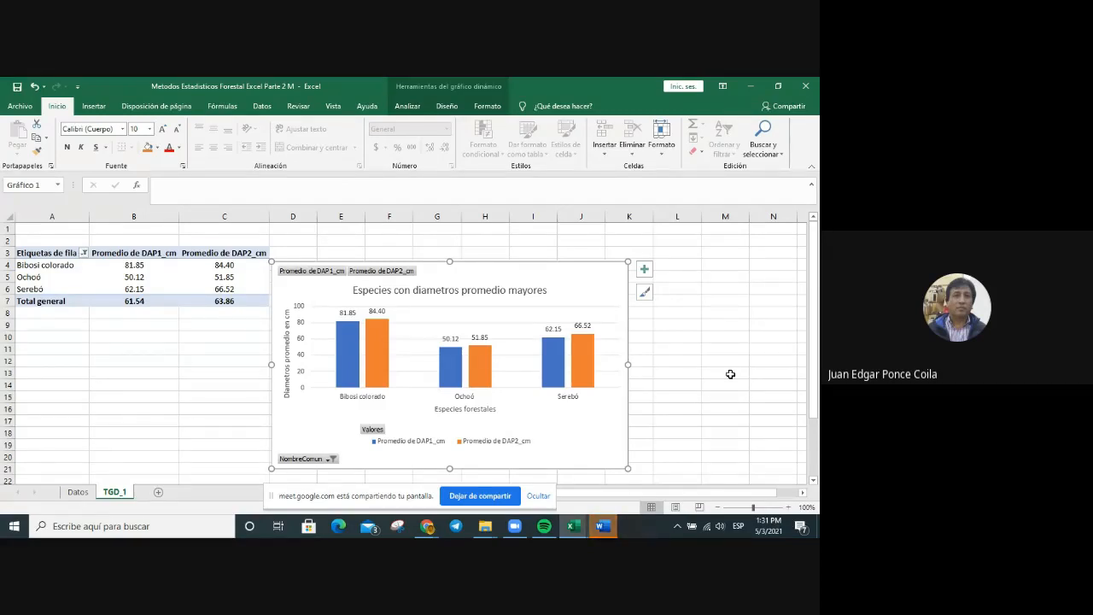
left_click(602, 526)
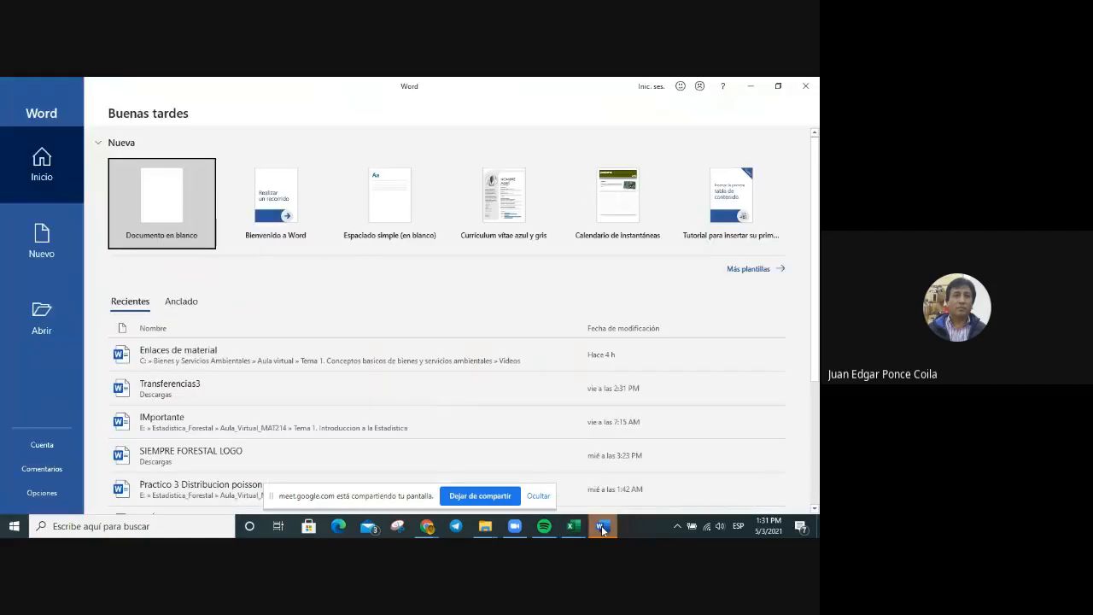
left_click(168, 216)
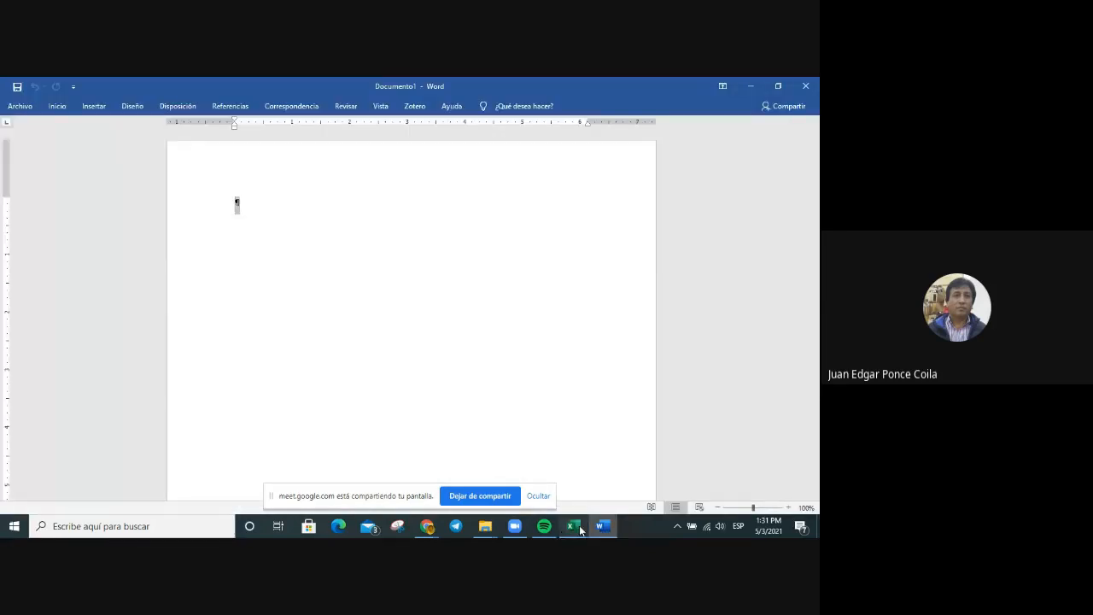
Return to the Excel workbook with the pivot chart and hide all of the chart's field buttons.
mouse_move(570, 526)
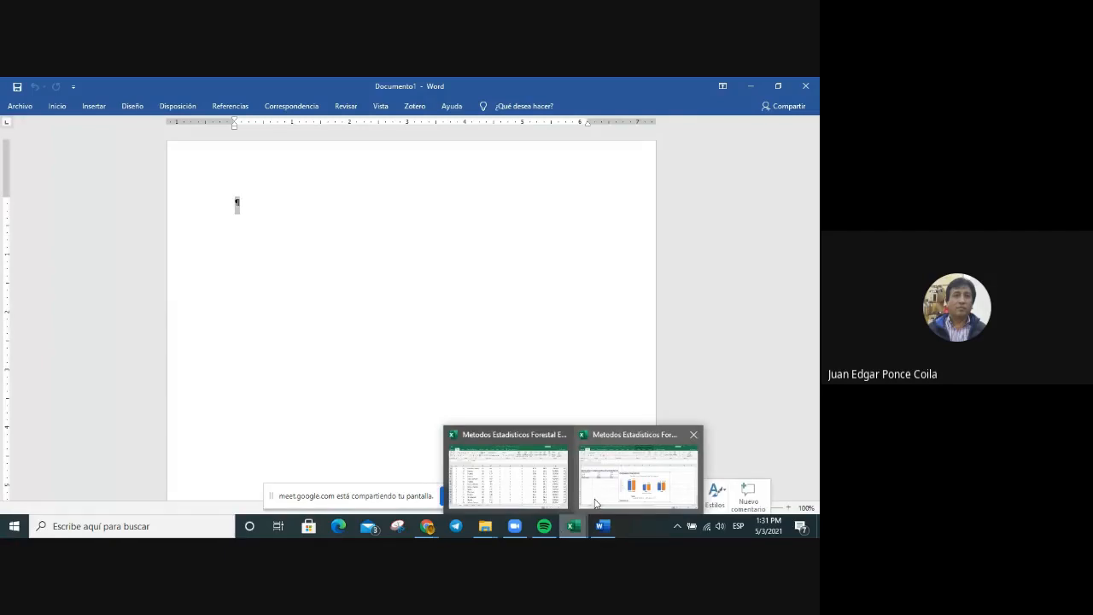
left_click(595, 503)
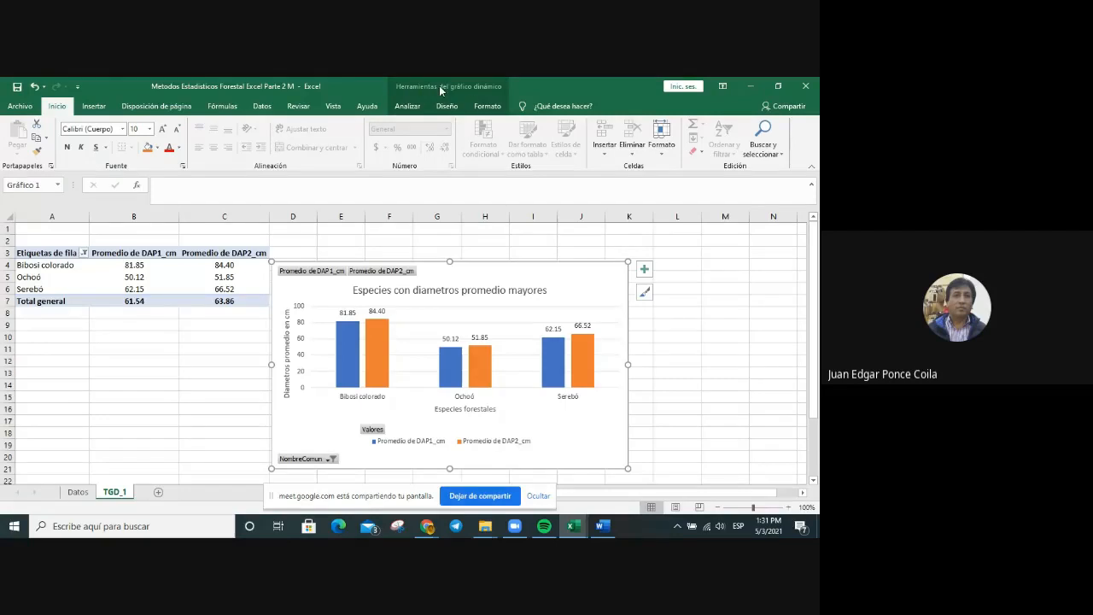
left_click(417, 107)
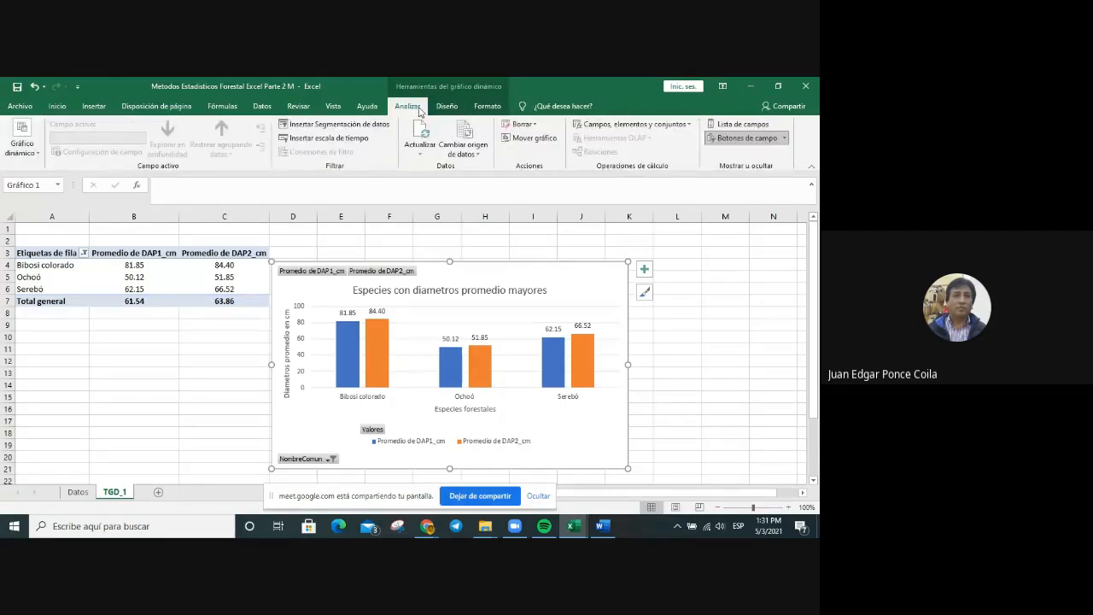
left_click(735, 139)
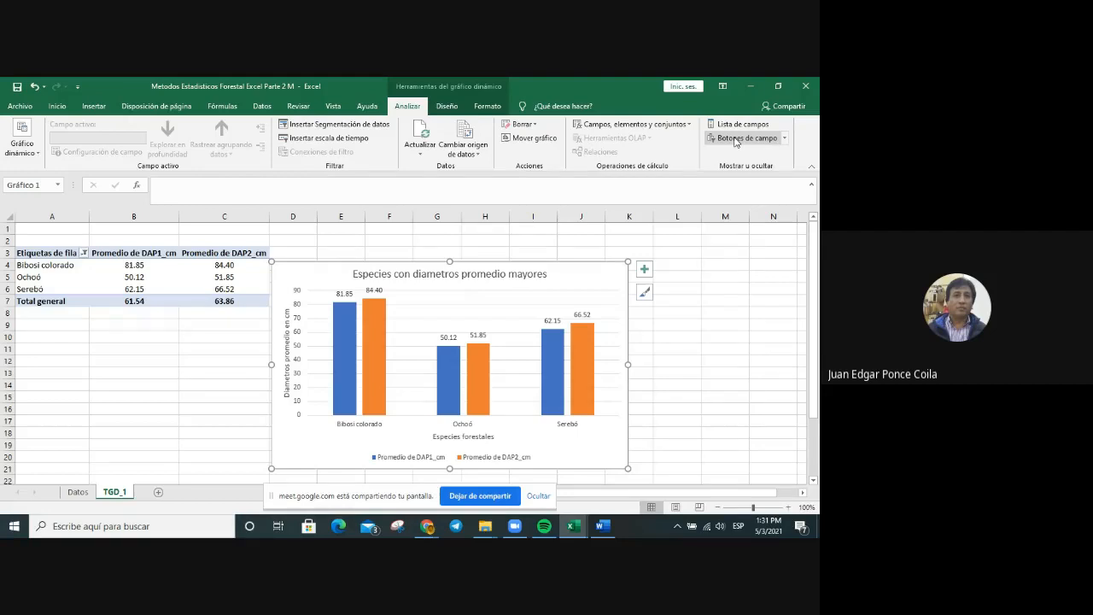
left_click(734, 139)
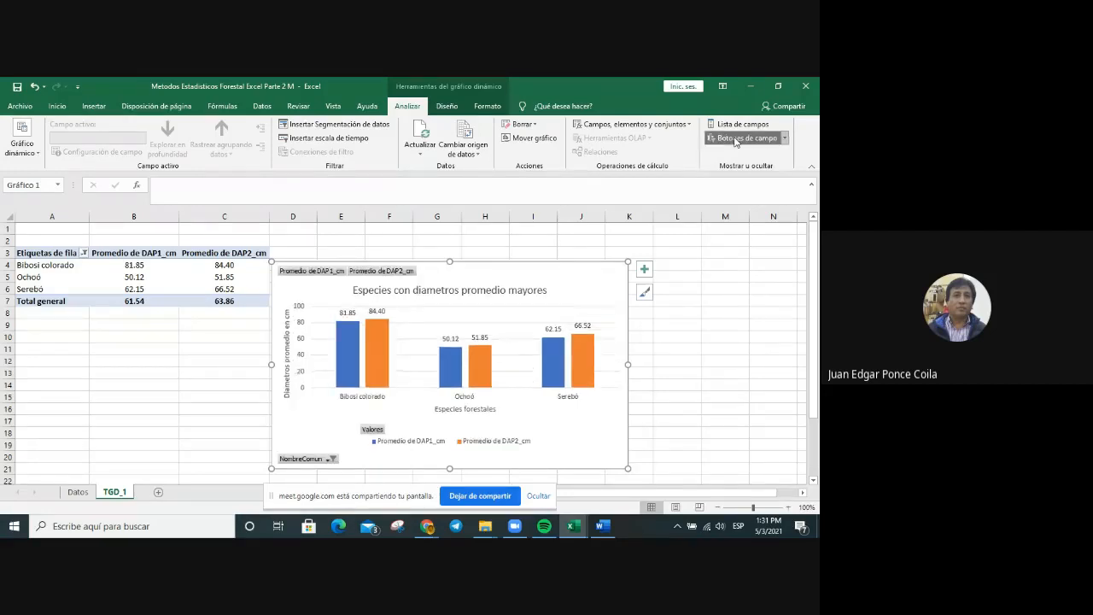
left_click(734, 140)
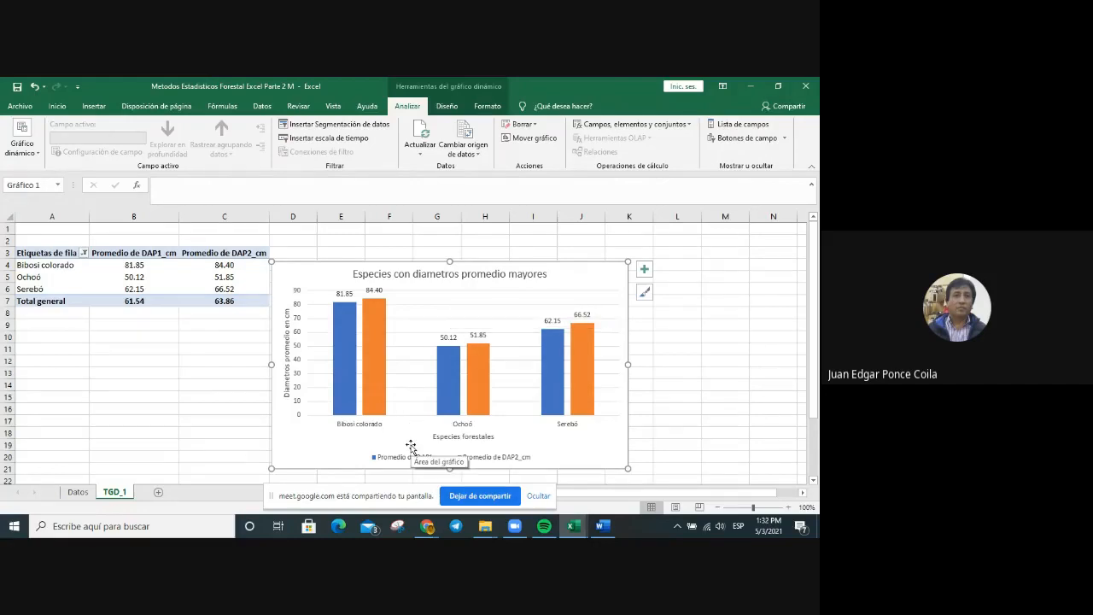
Copy the pivot chart and paste it into the blank Word document.
left_click(603, 529)
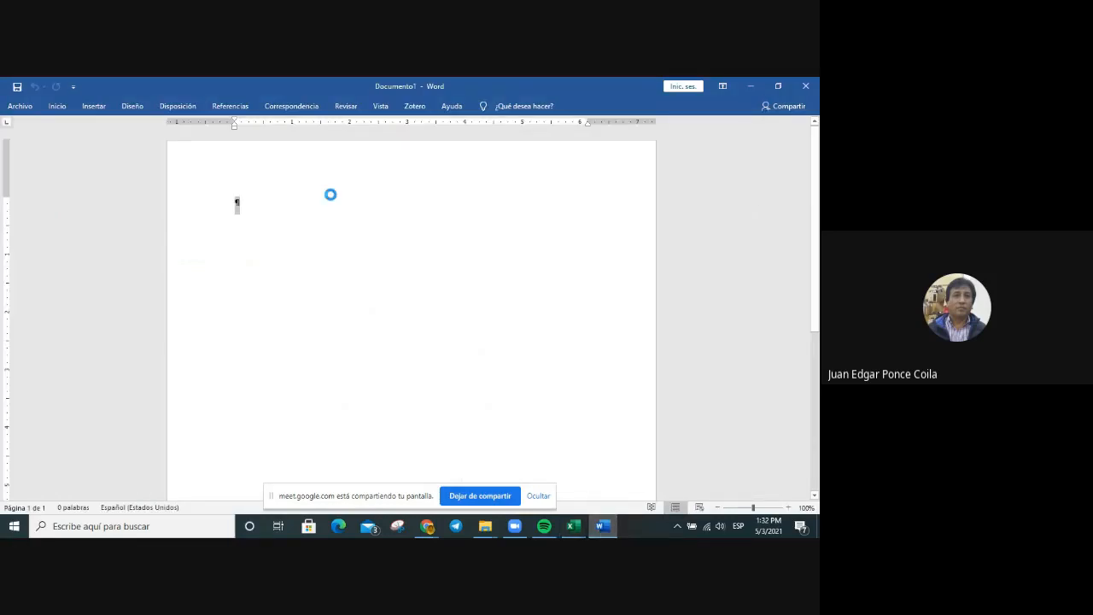
key("ctrl+v")
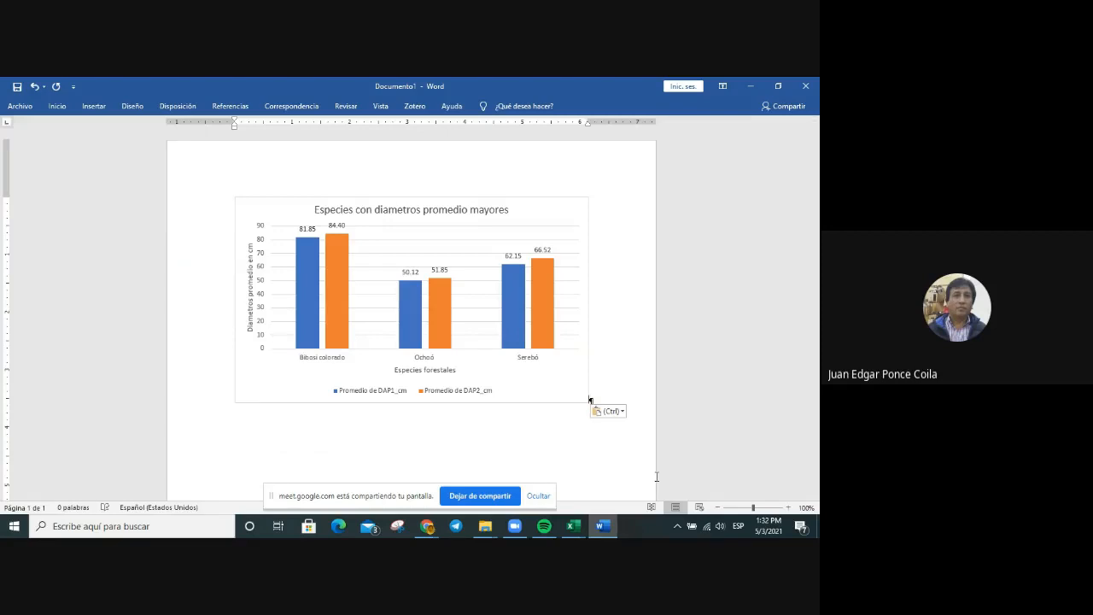
Switch back to the Excel pivot chart, show its field buttons and set the NombreComun filter to include all species.
left_click(579, 526)
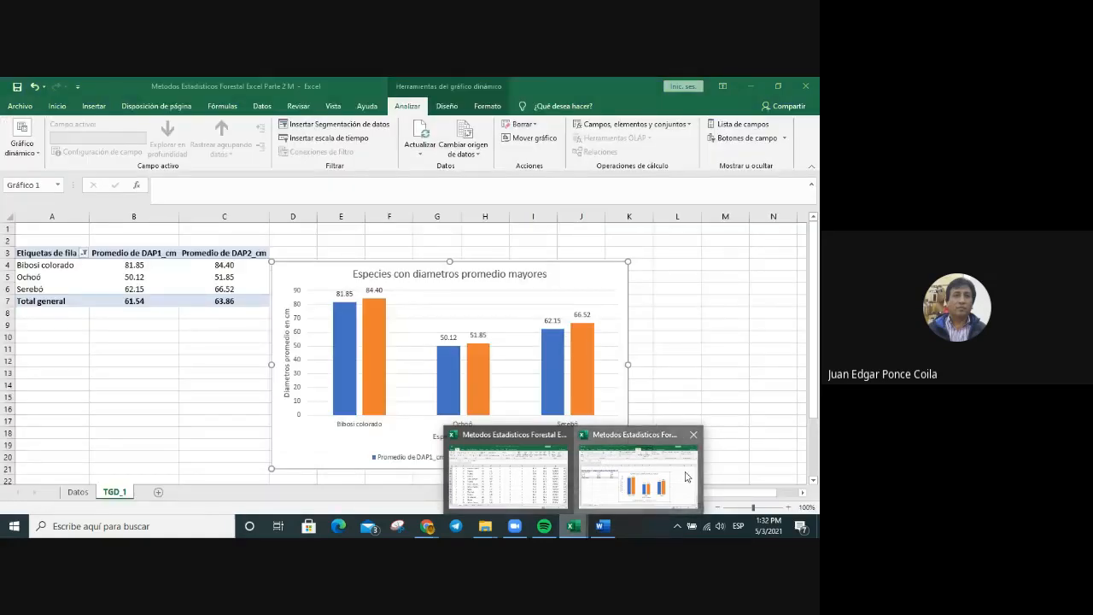
left_click(686, 475)
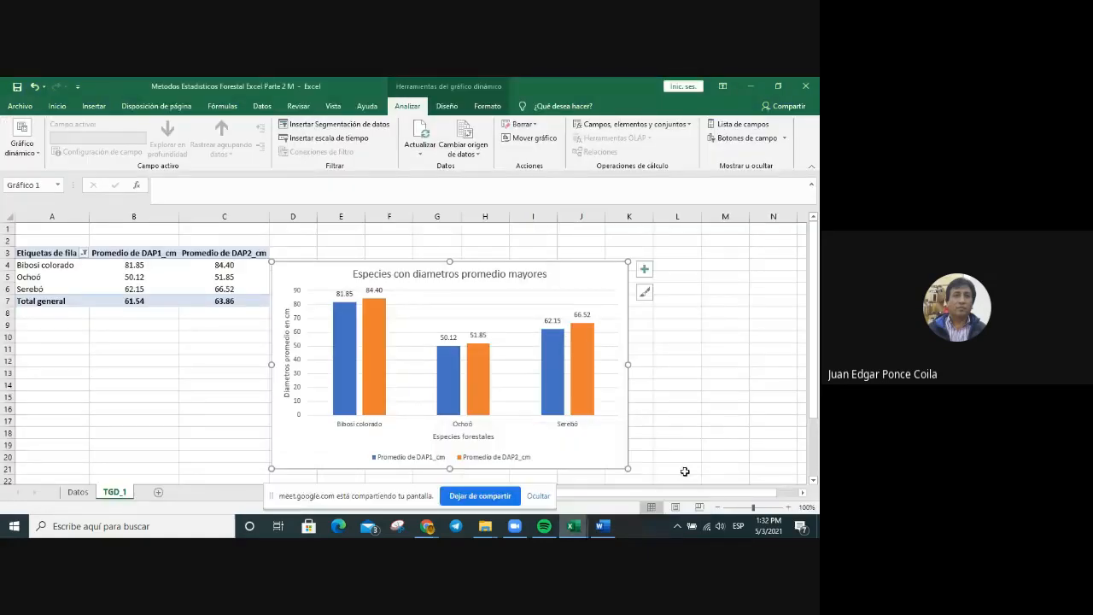
left_click(749, 141)
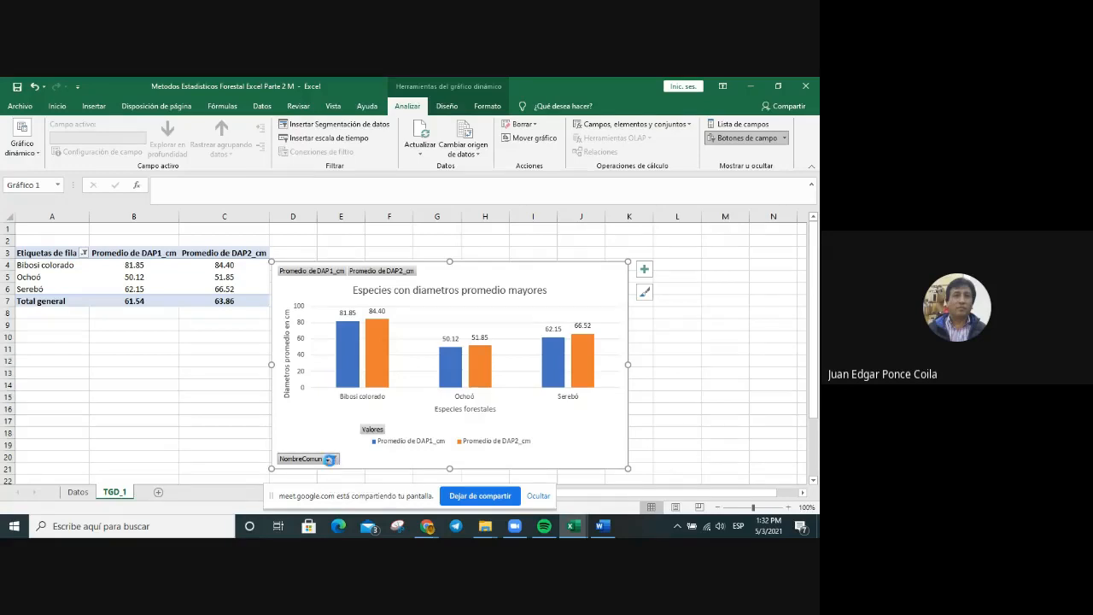
left_click(331, 459)
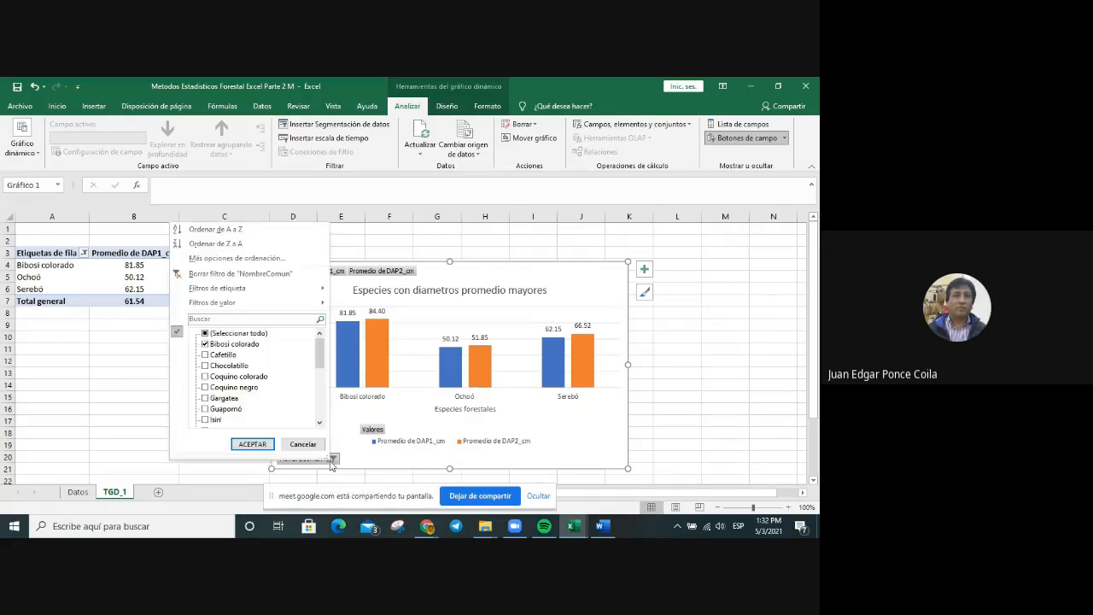
left_click(206, 333)
left_click(252, 445)
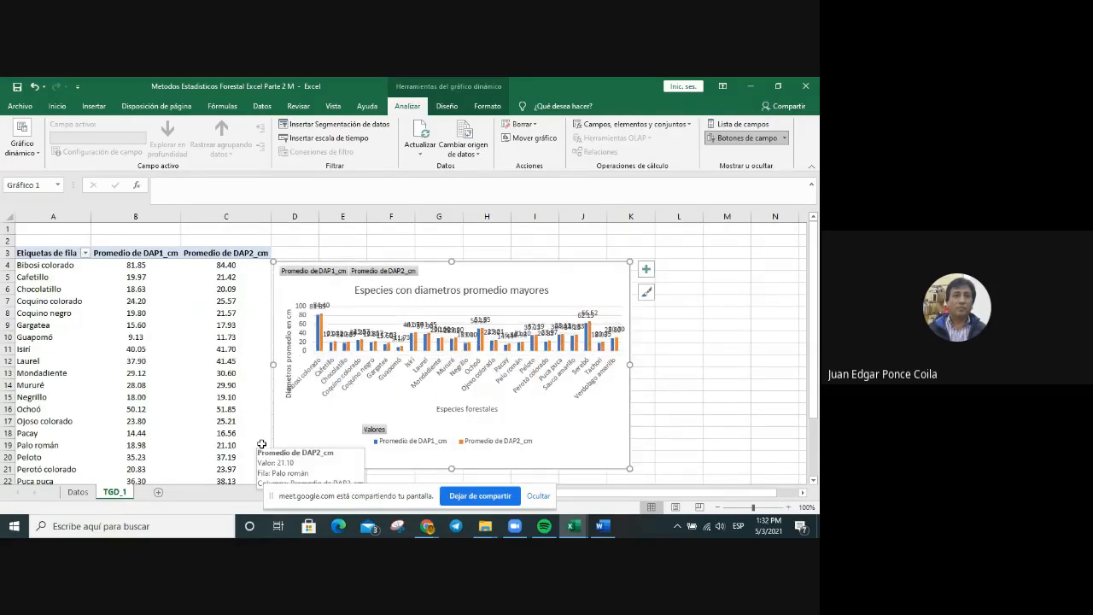
Remove the data labels from the pivot chart with all species and leave the chart selected.
left_click(648, 272)
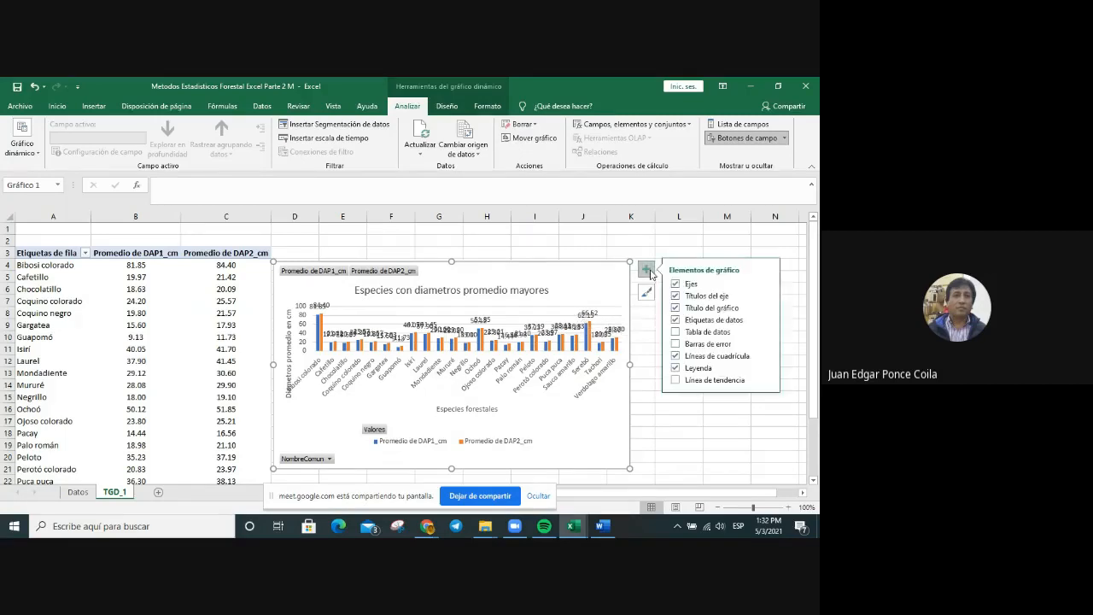
left_click(712, 322)
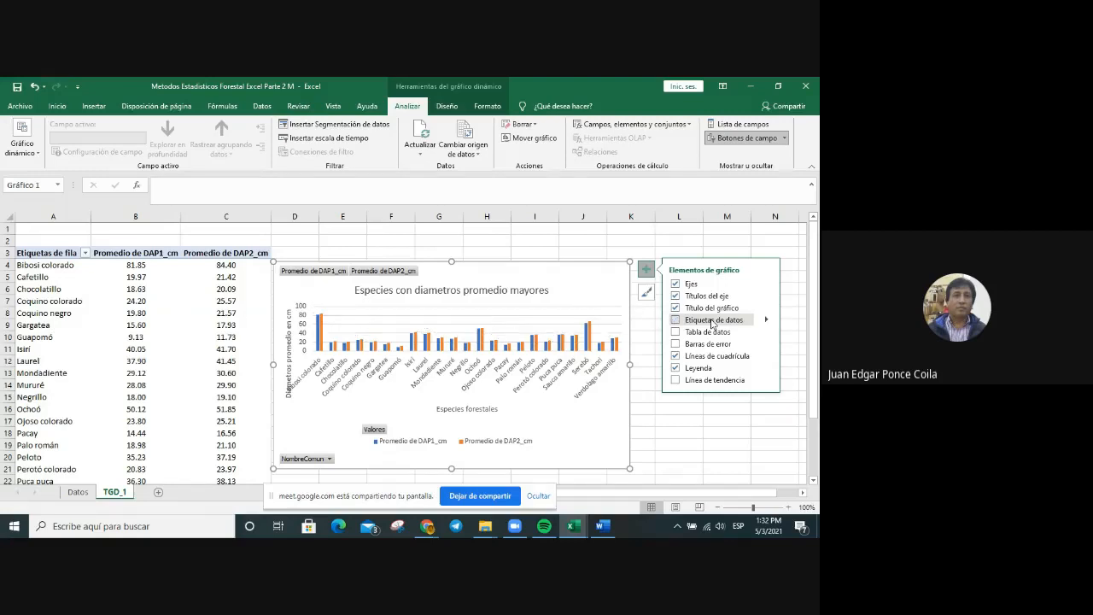
left_click(689, 440)
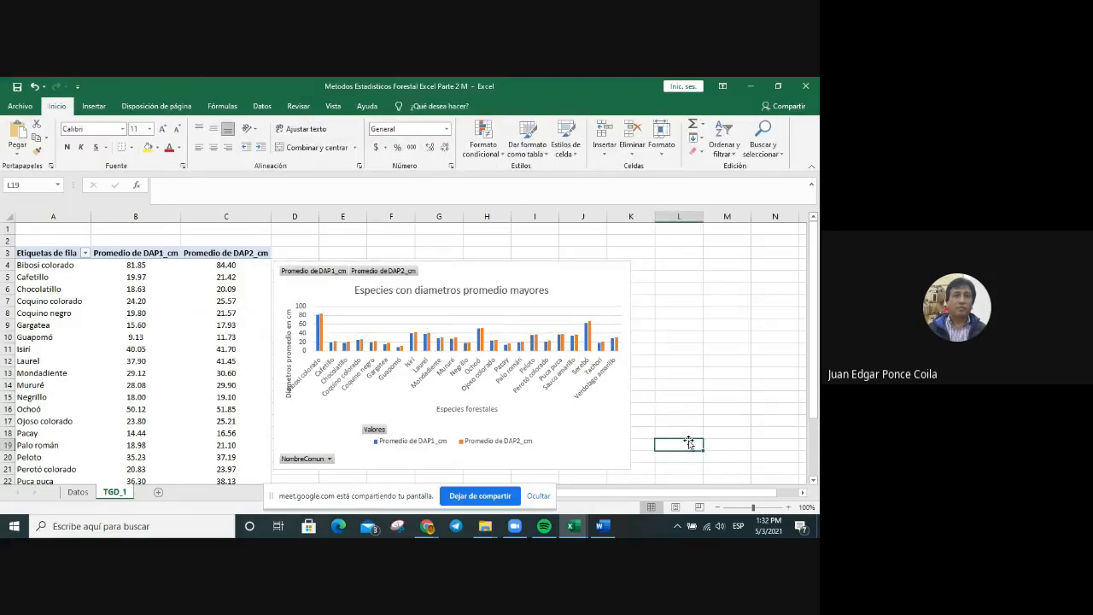
left_click(508, 274)
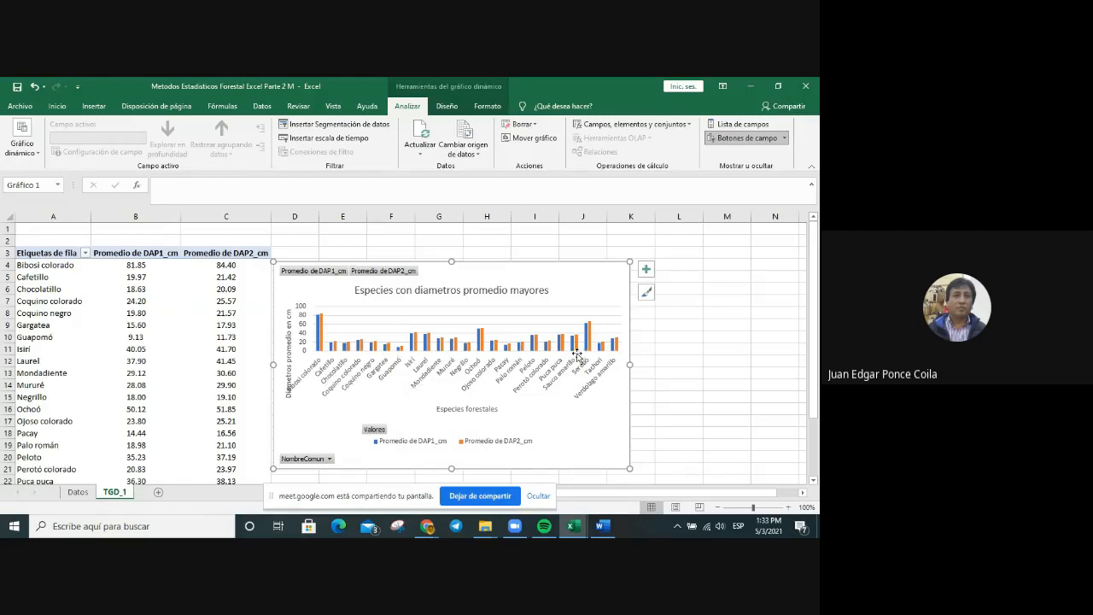
Move the pivot chart's legend to the right side of the chart.
left_click(479, 445)
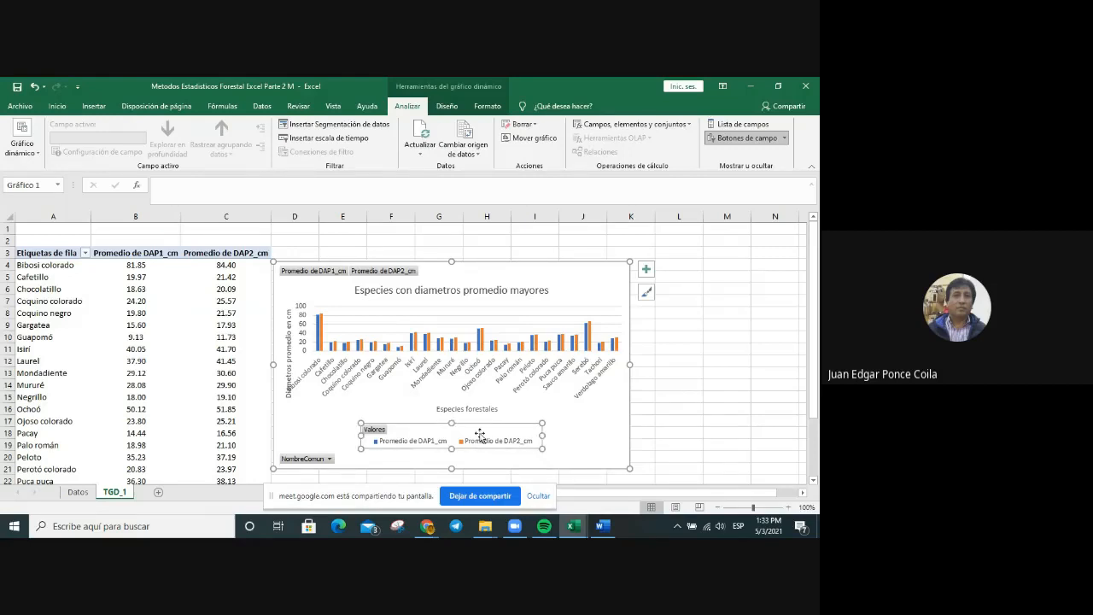
right_click(483, 436)
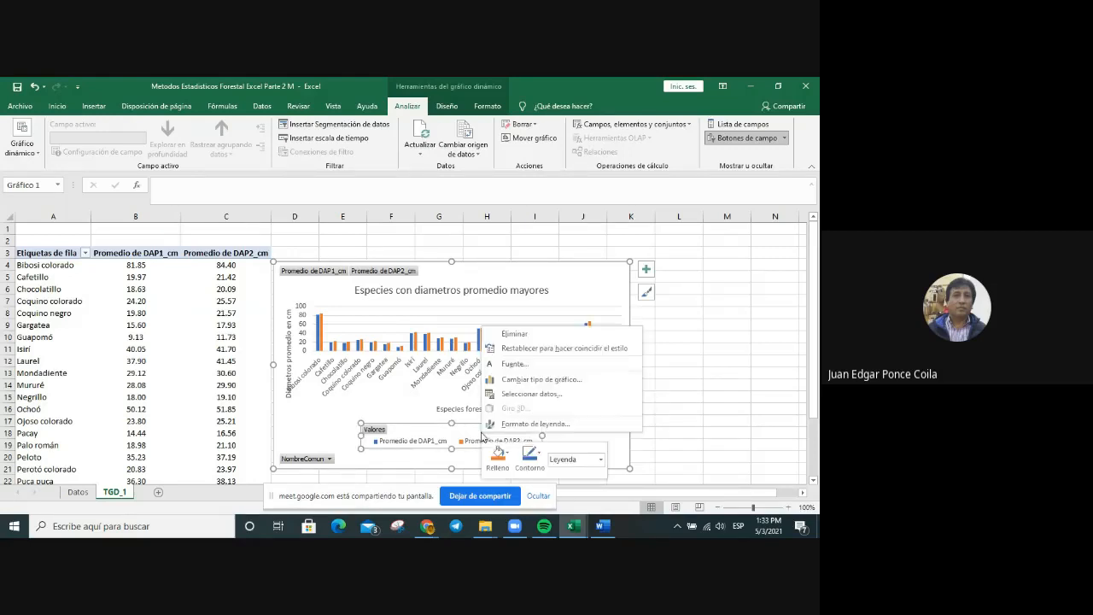
left_click(570, 426)
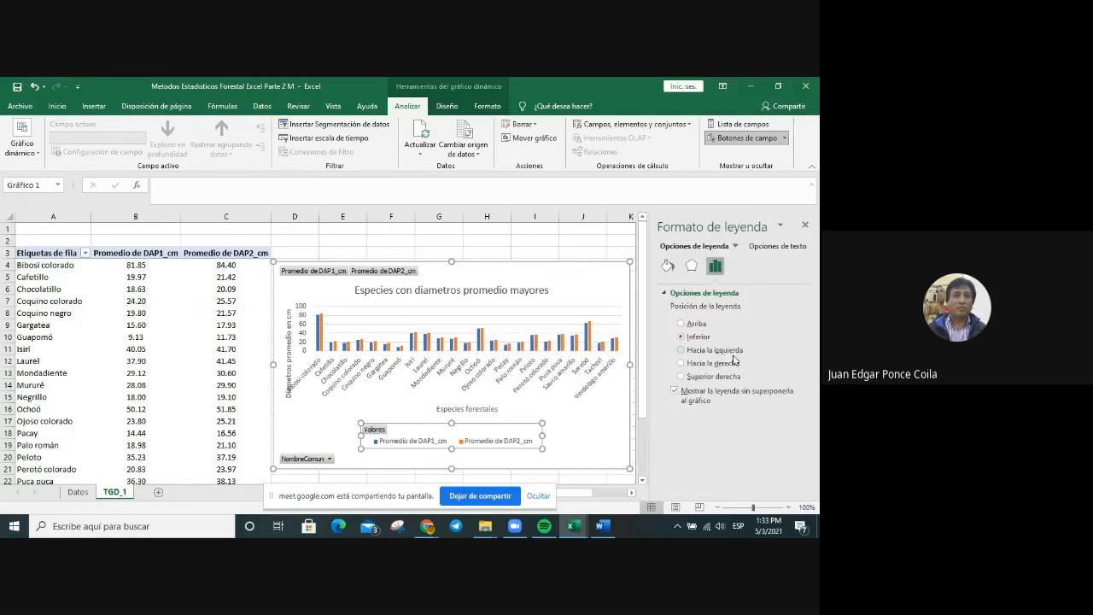
left_click(724, 363)
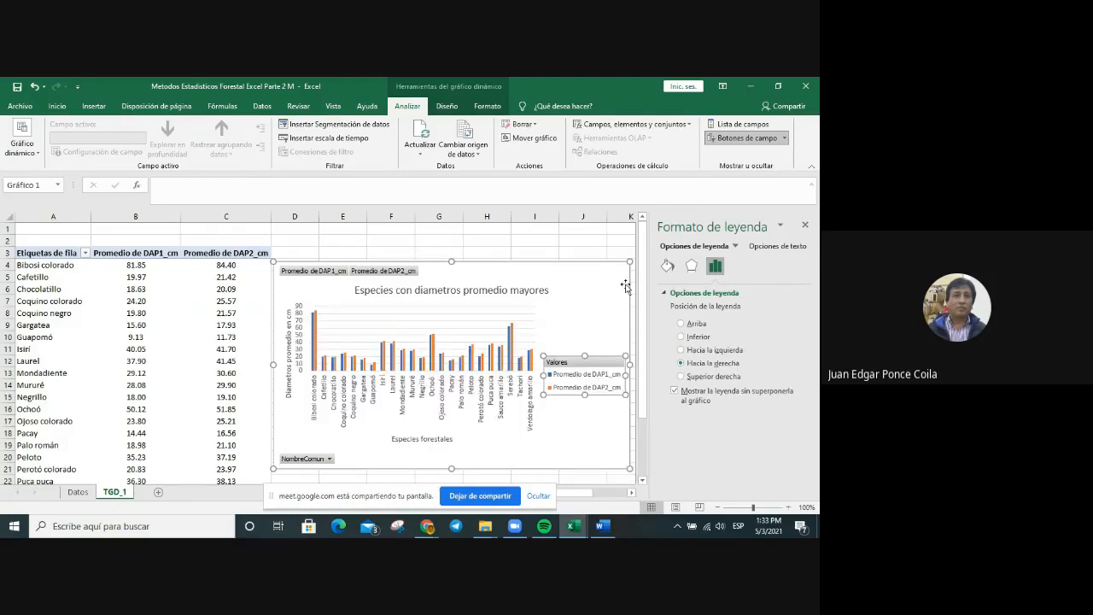
left_click(601, 248)
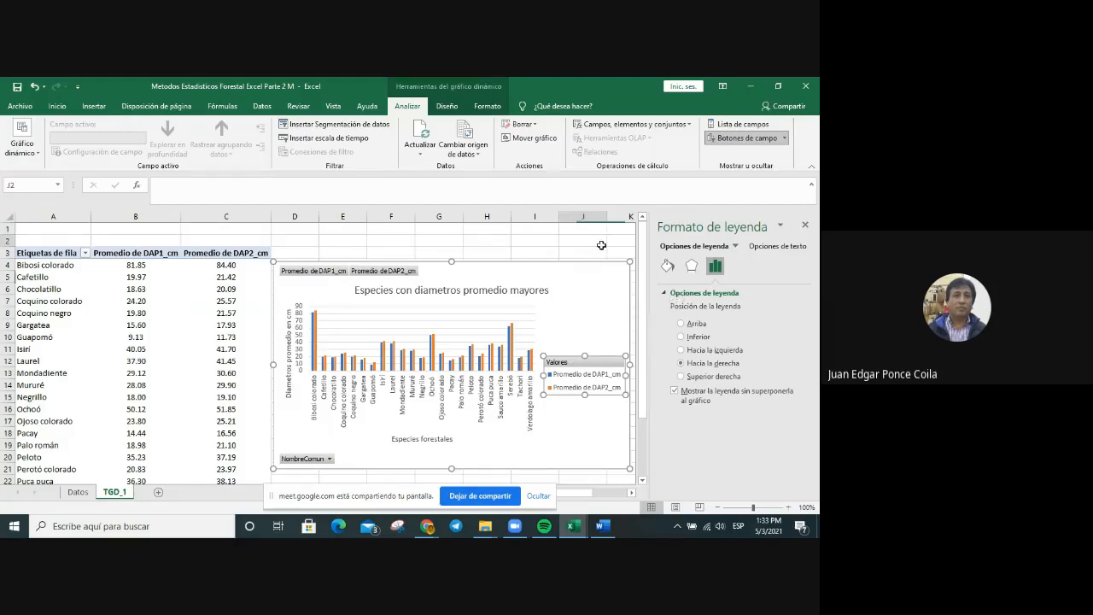
Filter NombreComun in the pivot chart to show only Guapomó, Negrillo, Pacay and Tachori.
left_click(587, 290)
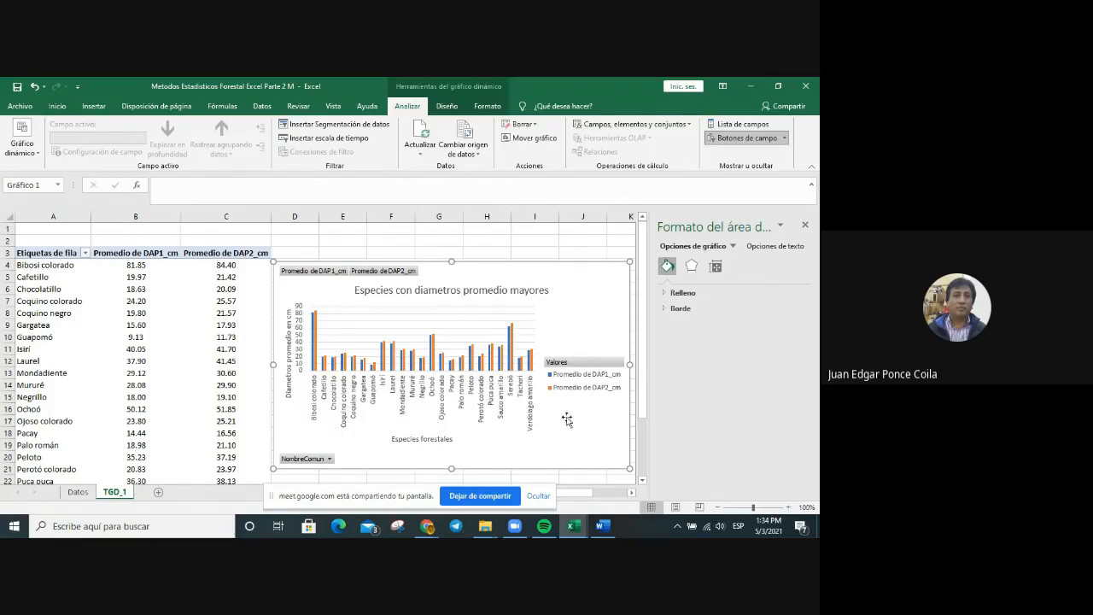
left_click(329, 459)
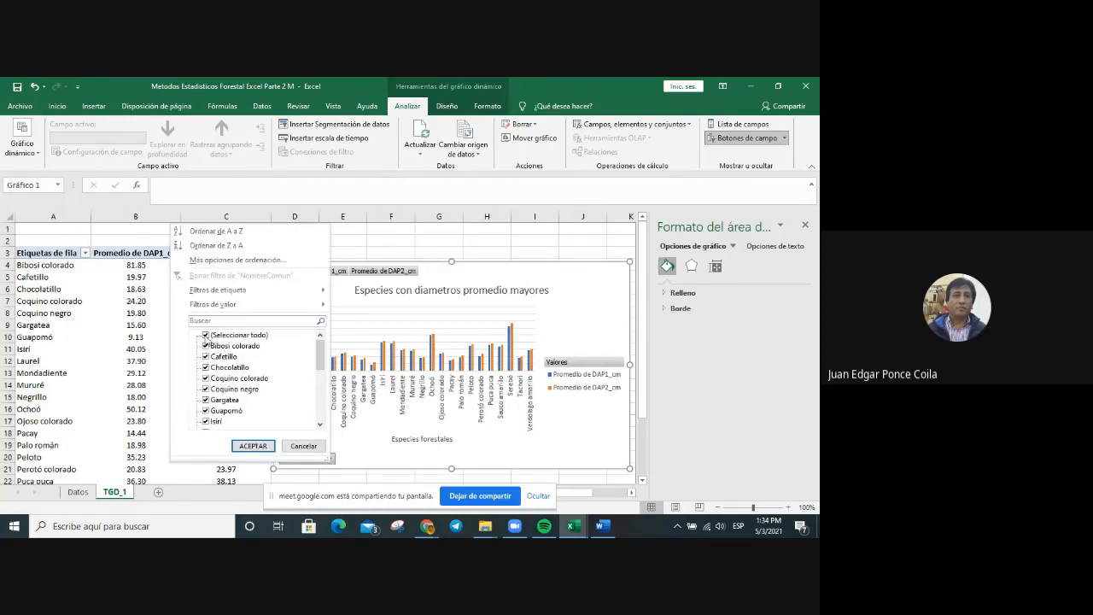
left_click(205, 335)
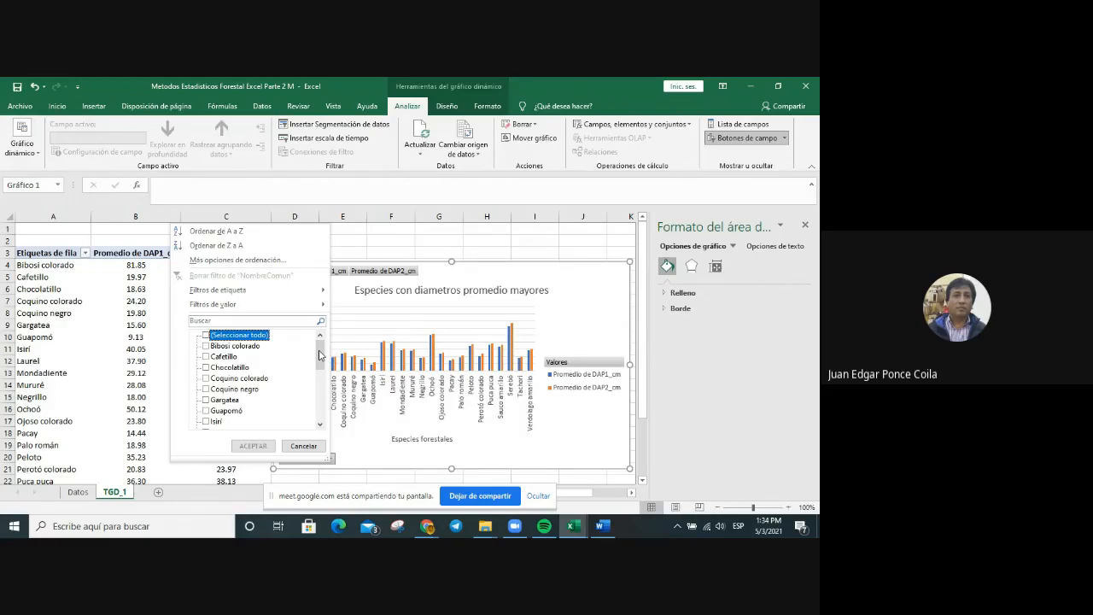
mouse_move(321, 355)
left_mouse_down()
mouse_move(321, 381)
mouse_move(321, 370)
left_mouse_up()
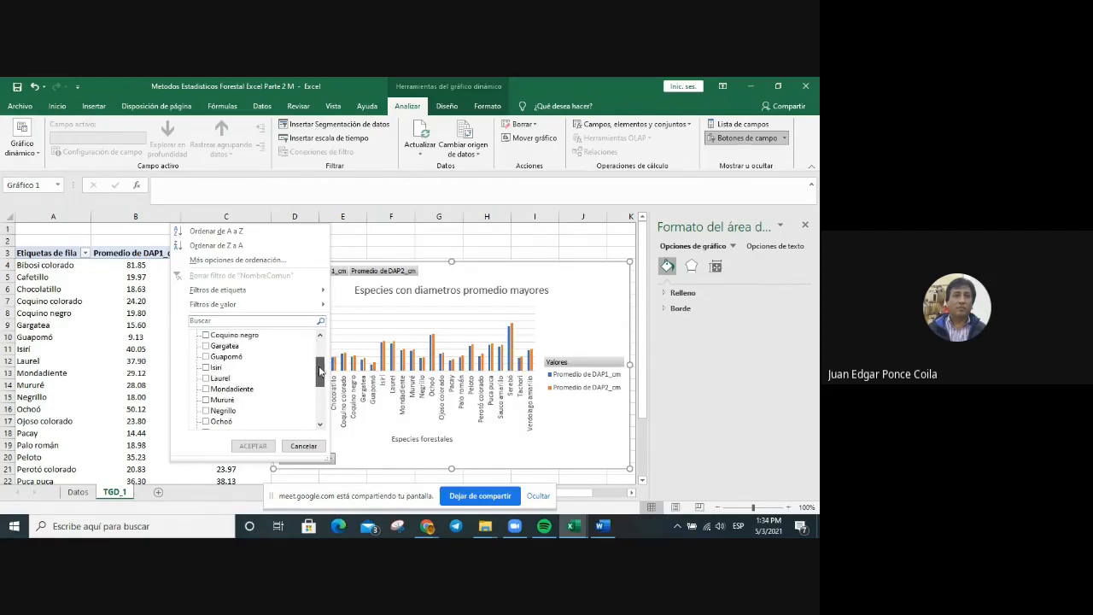
left_click(204, 359)
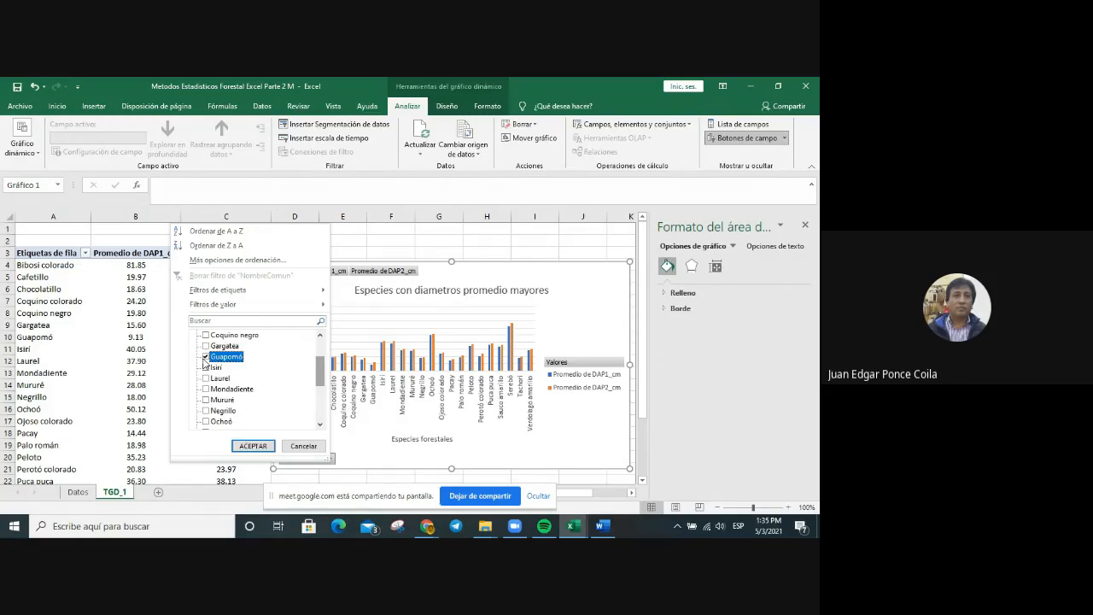
left_click(204, 411)
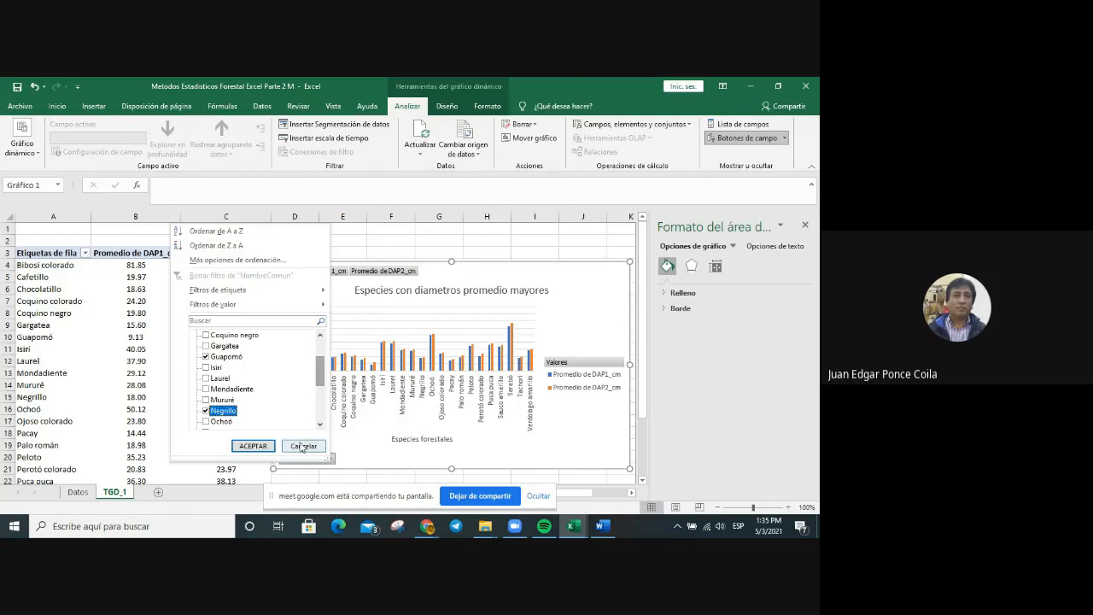
scroll(321, 429, "down", 1)
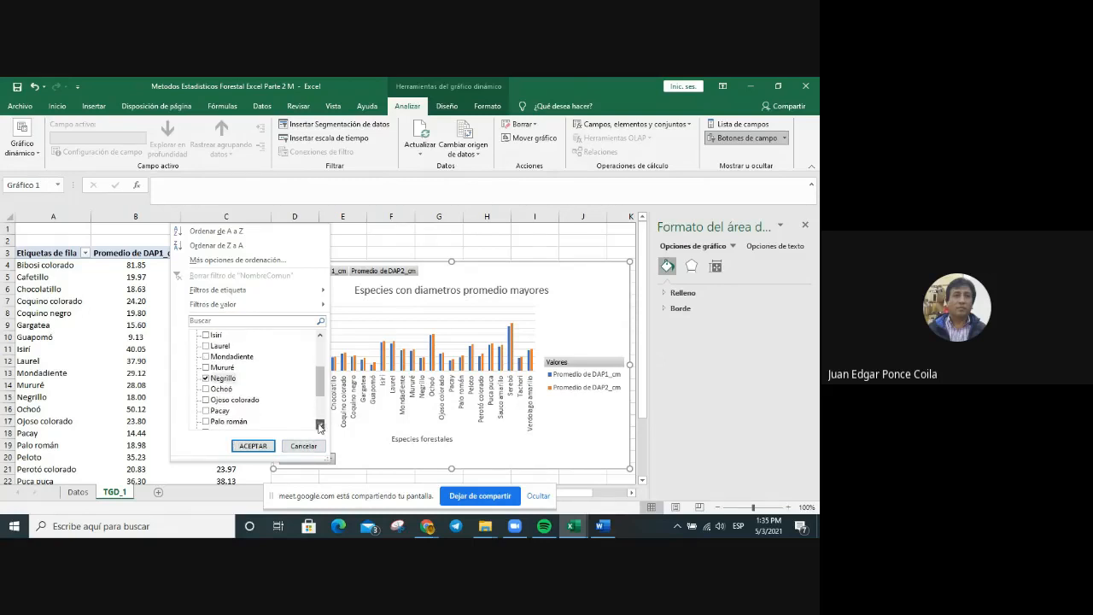
left_click(205, 411)
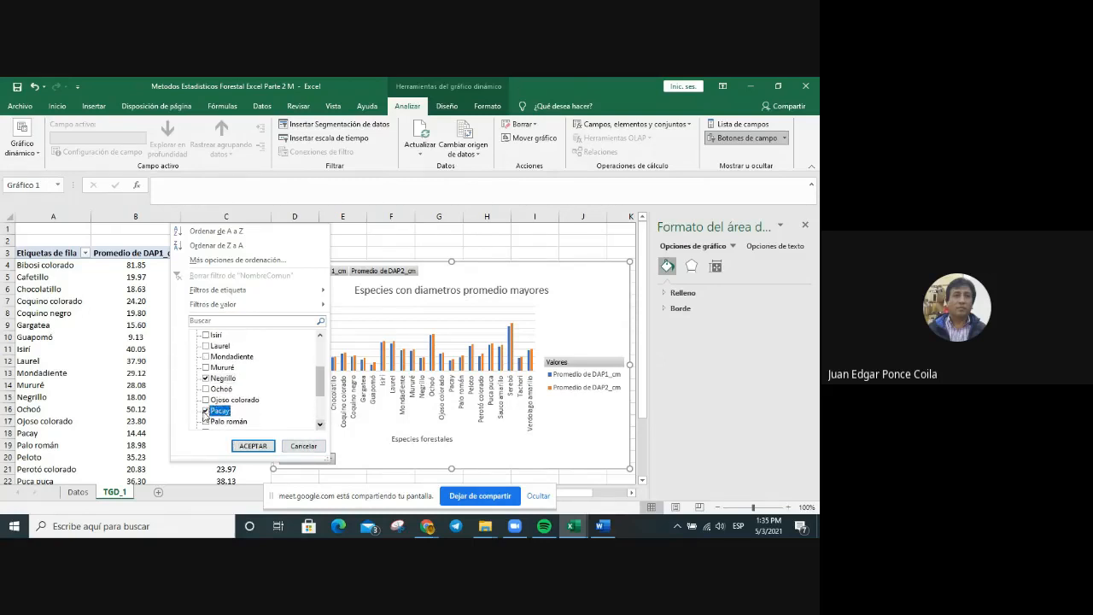
left_click(320, 424)
left_click(321, 424)
left_click(321, 424)
left_click(321, 424)
left_click(321, 425)
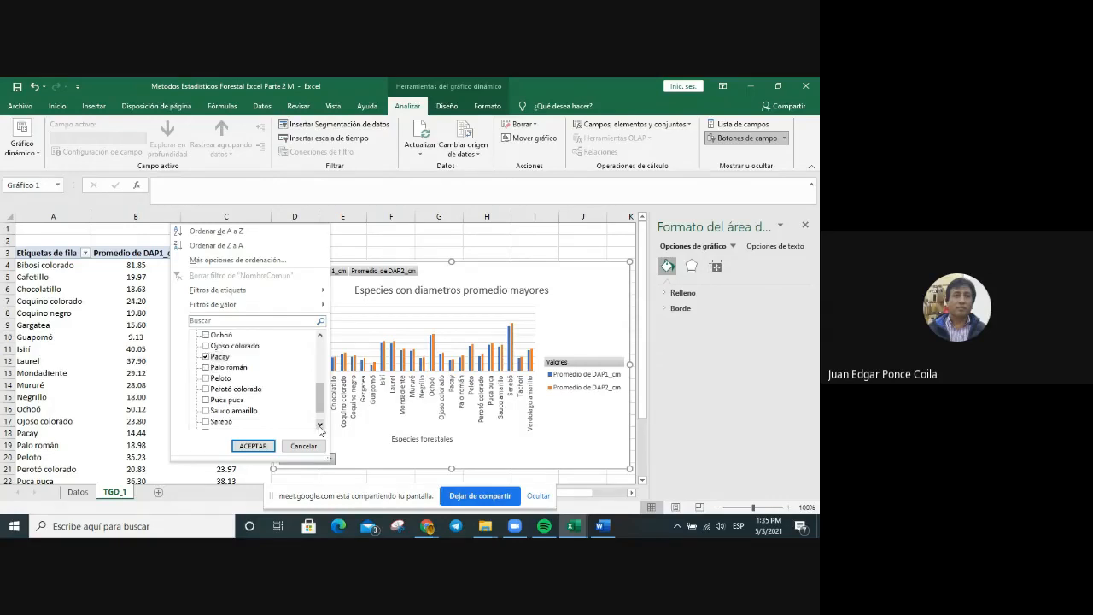
left_click(321, 424)
left_click(321, 424)
left_click(206, 411)
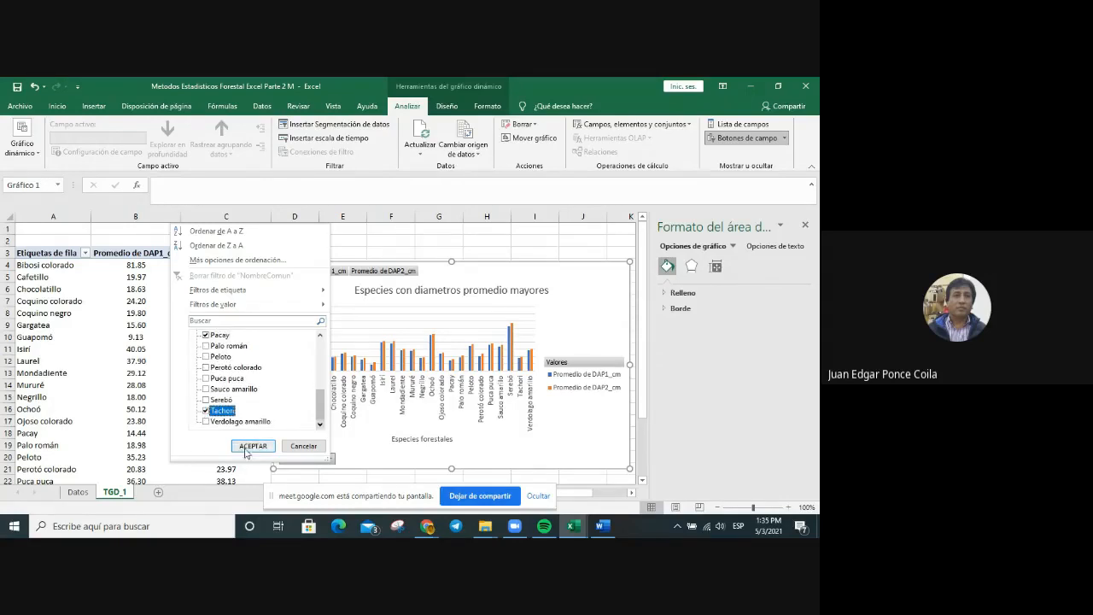
left_click(245, 445)
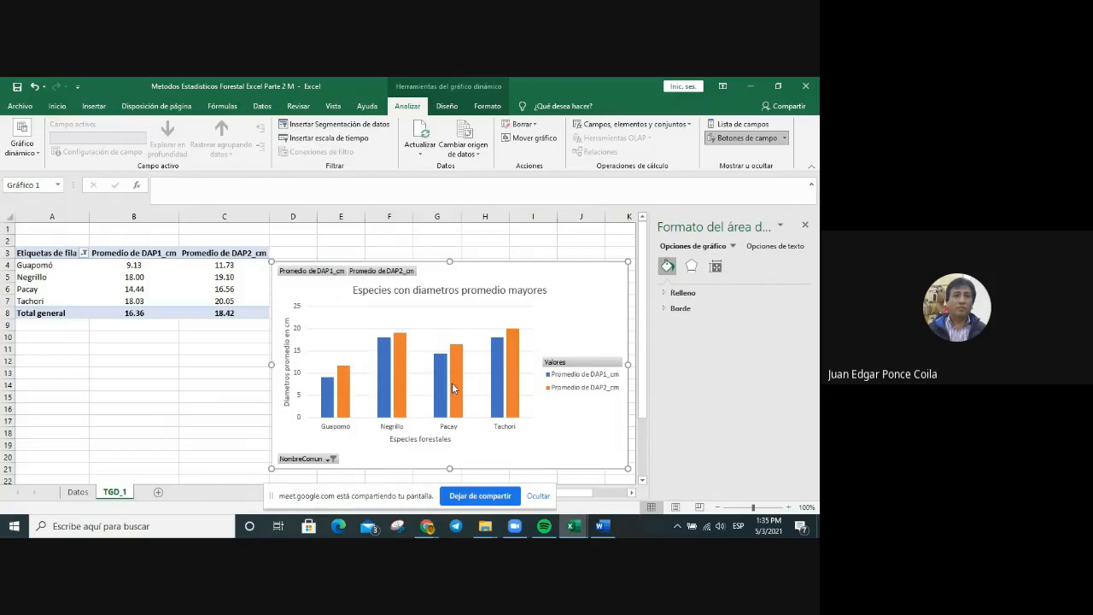
Replace the word "mayores" in the chart title with "menores".
mouse_move(451, 382)
left_click(443, 291)
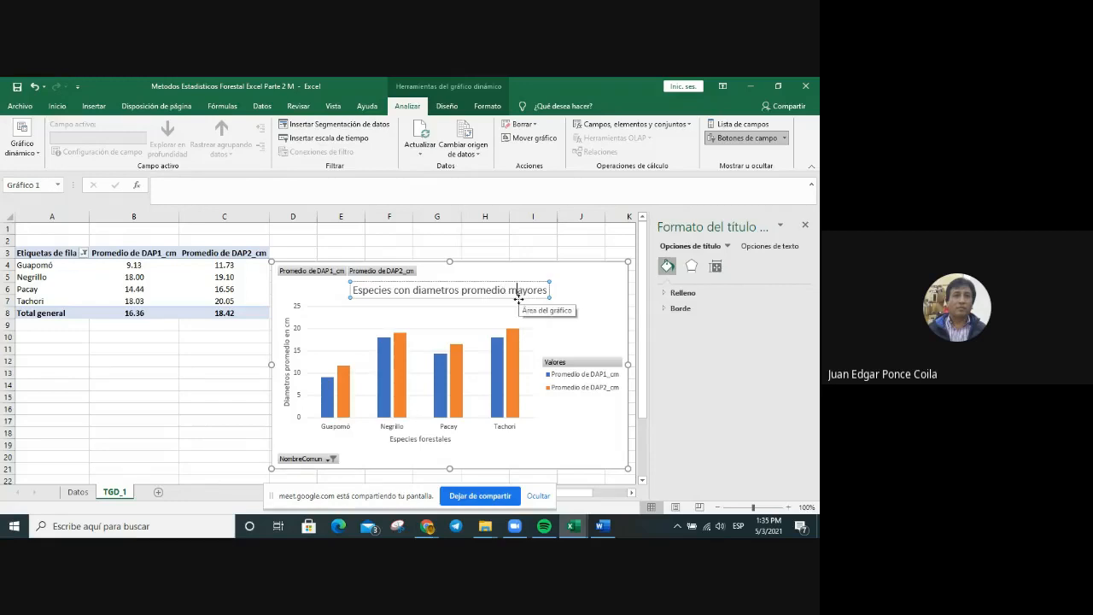
type("menores")
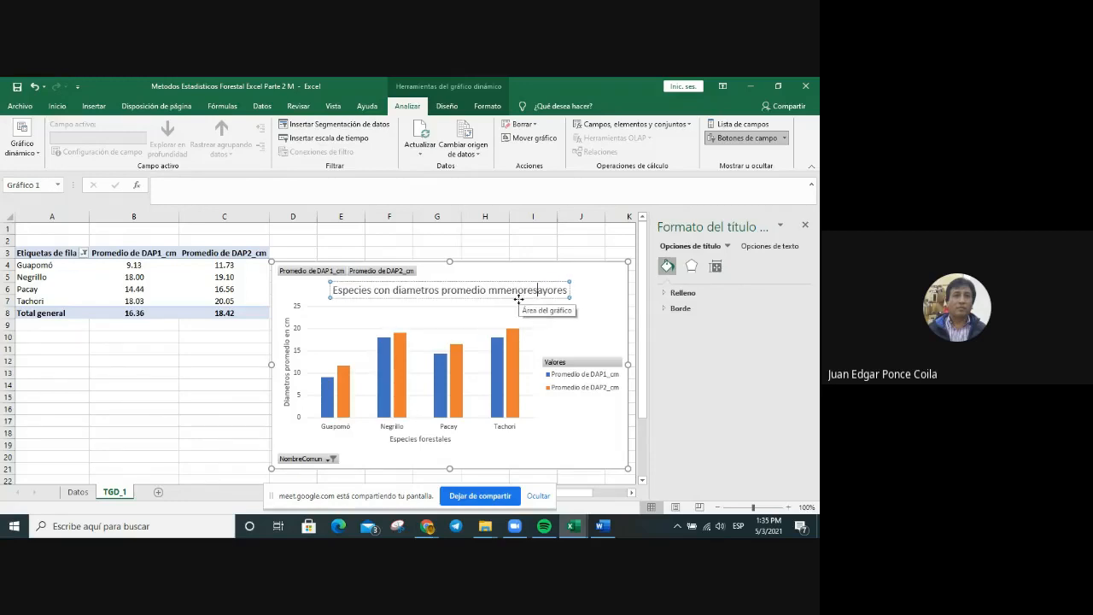
key("Delete")
key("Delete")
key("Delete")
key("Delete")
key("Delete")
key("Delete")
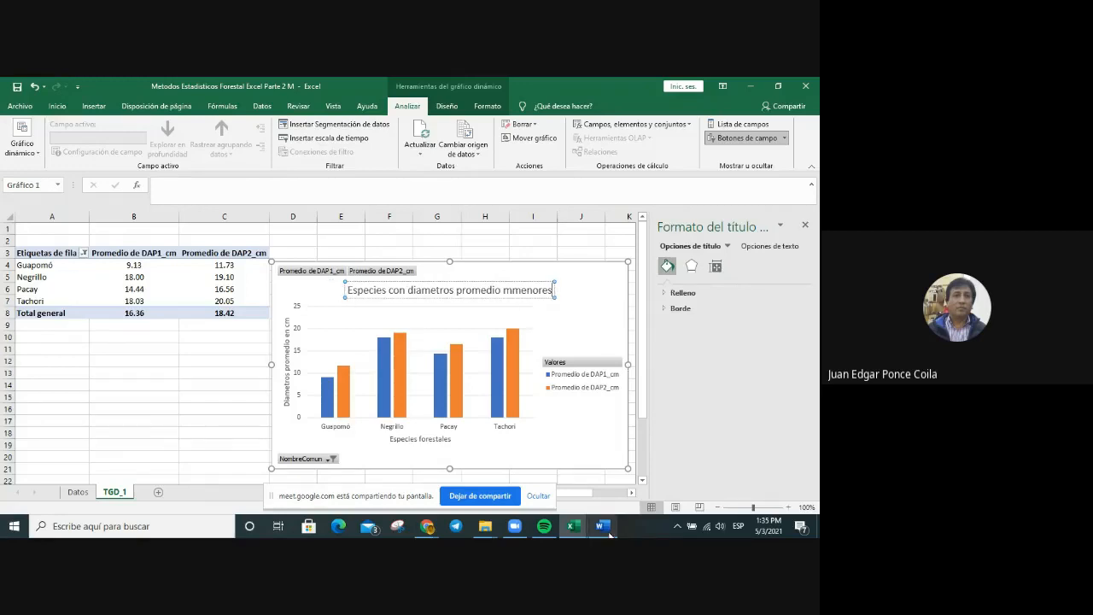
Set the chart legend's position to Inferior, below the plot.
right_click(585, 381)
left_click(622, 485)
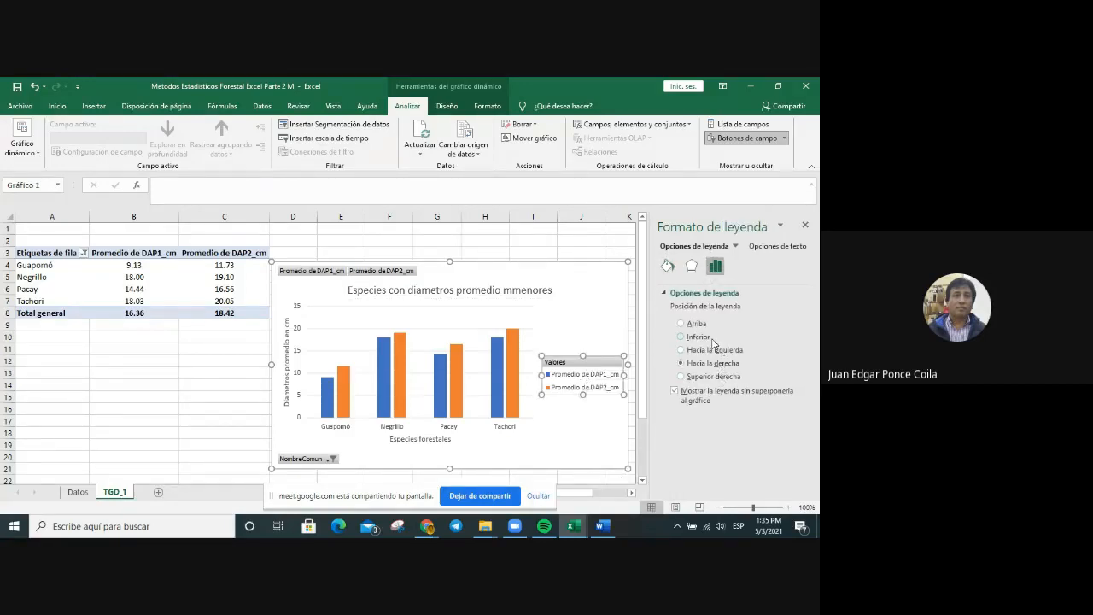
left_click(712, 338)
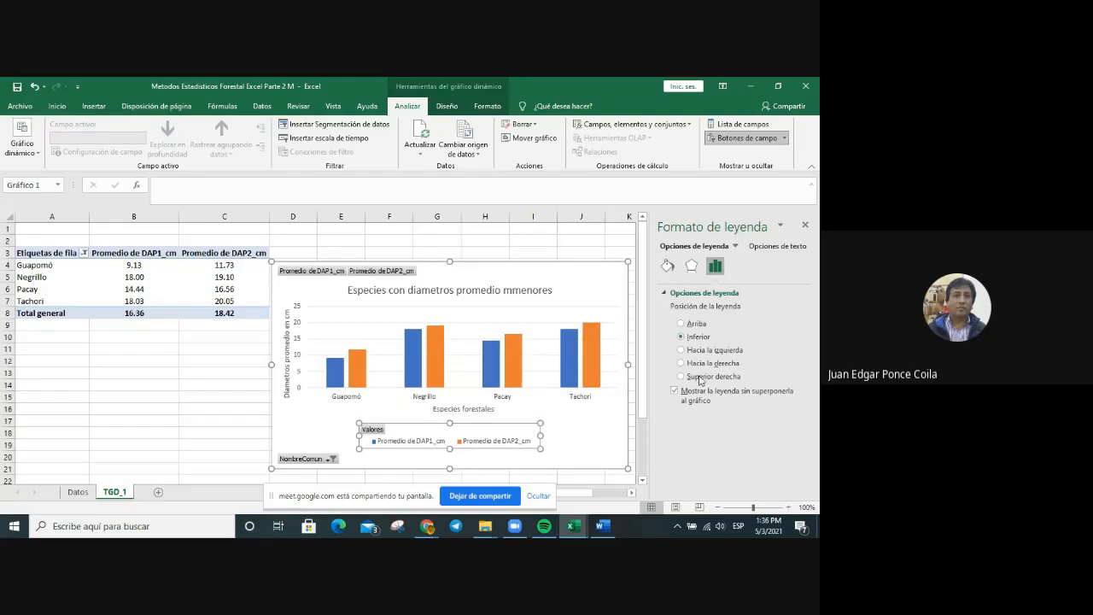
Remove the doubled "m" so the chart title reads "Especies con diametros promedio menores".
left_click(517, 290)
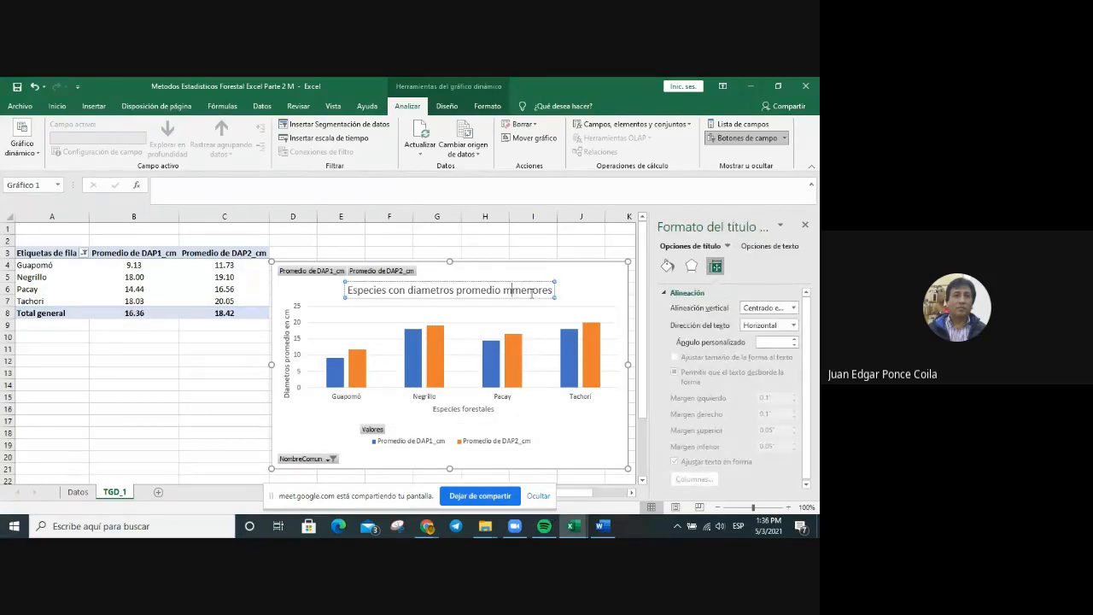
key("BackSpace")
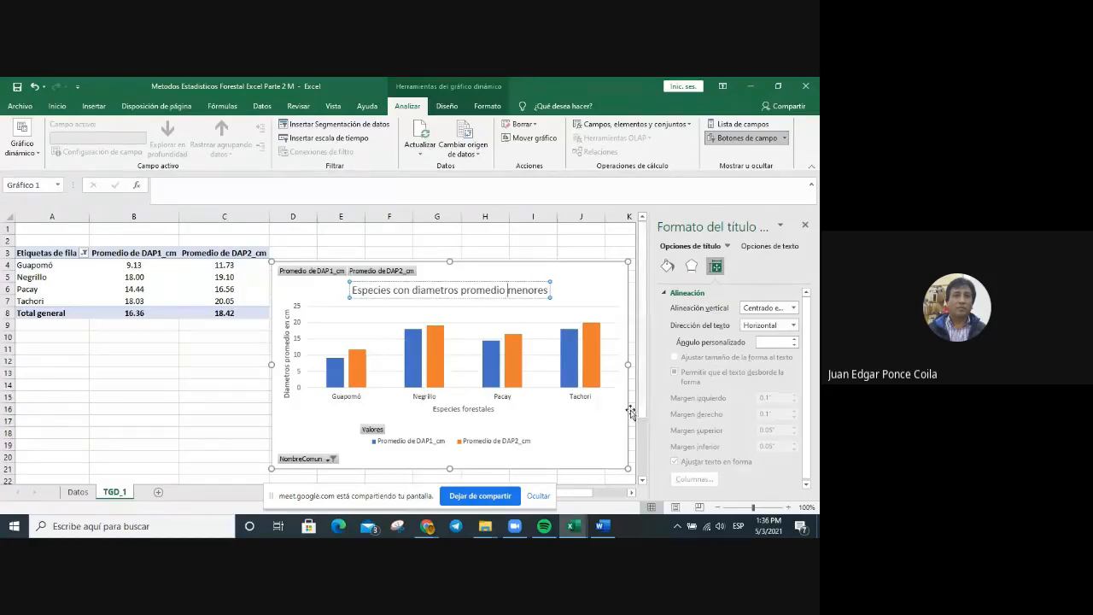
left_click(628, 413)
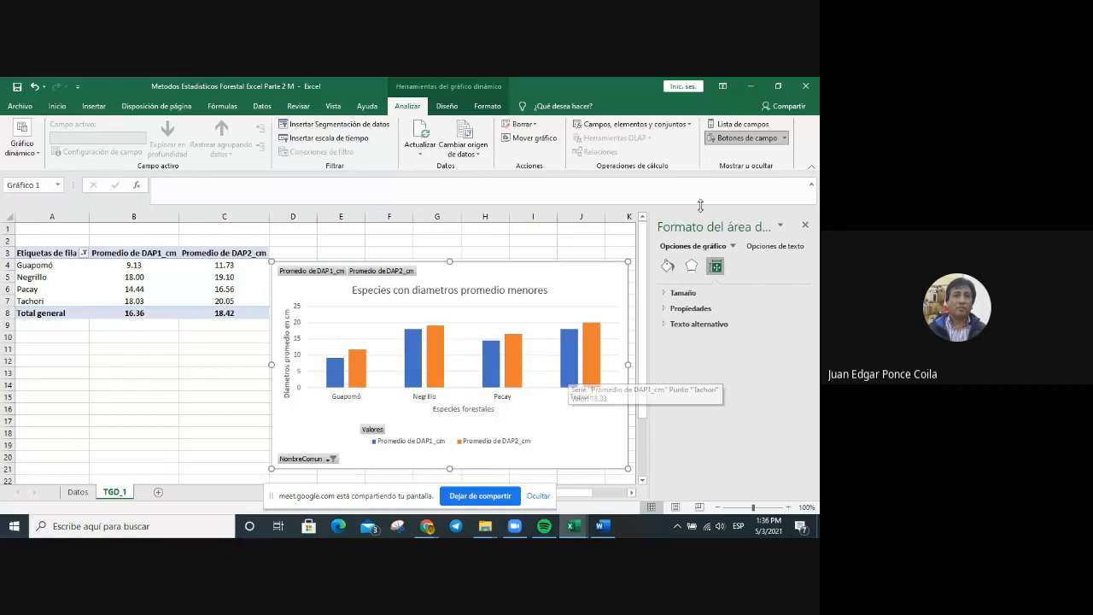
Hide all field buttons on the pivot chart and copy the chart.
left_click(745, 138)
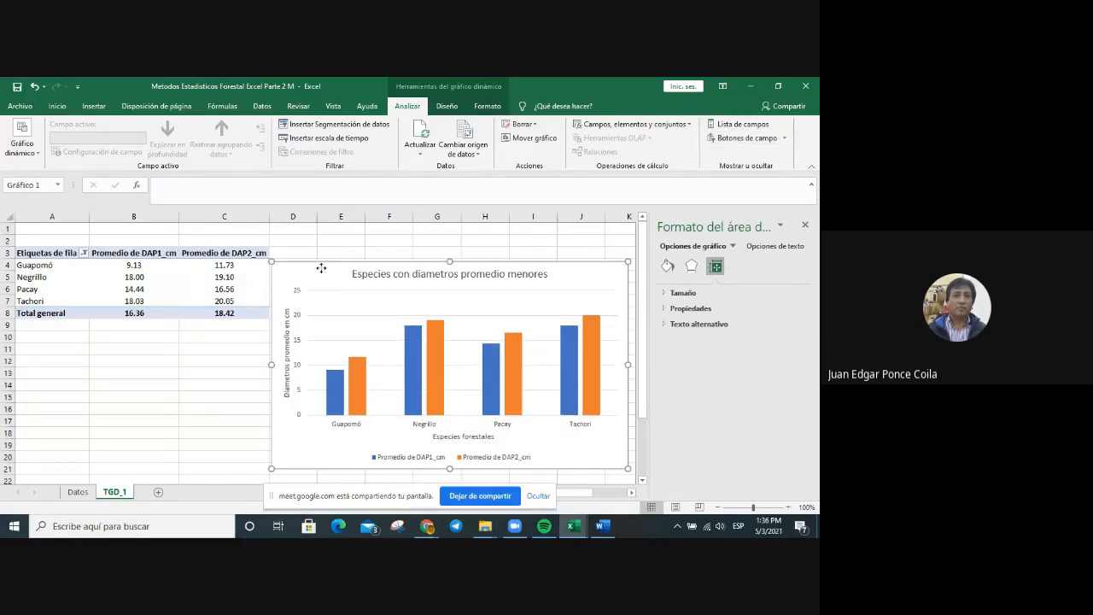
right_click(322, 270)
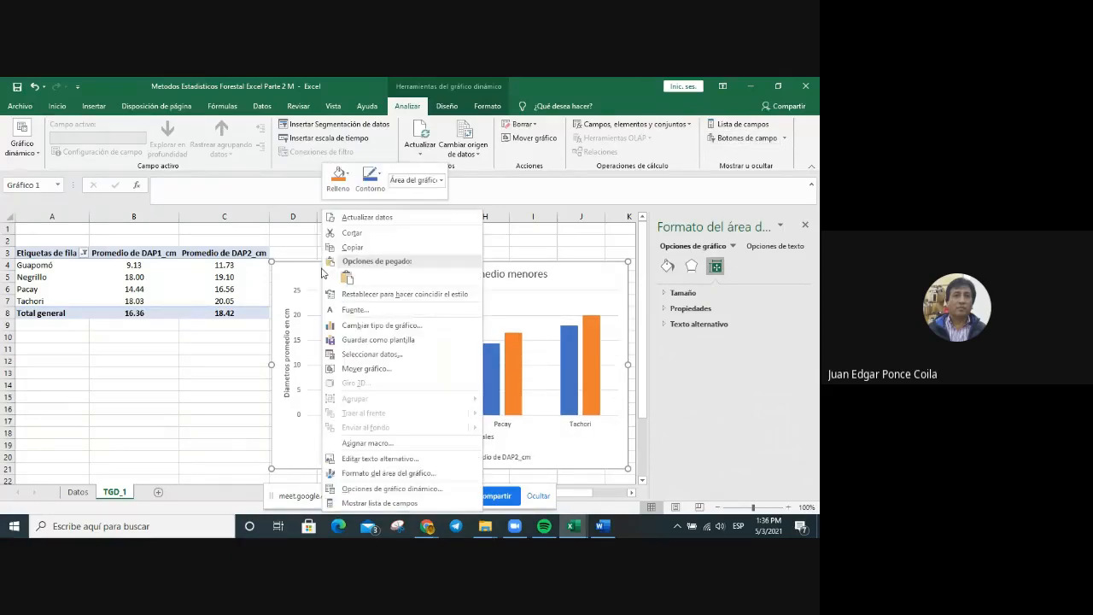
left_click(374, 247)
Switch to the Word document and paste the copied chart below the existing one, leaving a blank line between them.
left_click(605, 529)
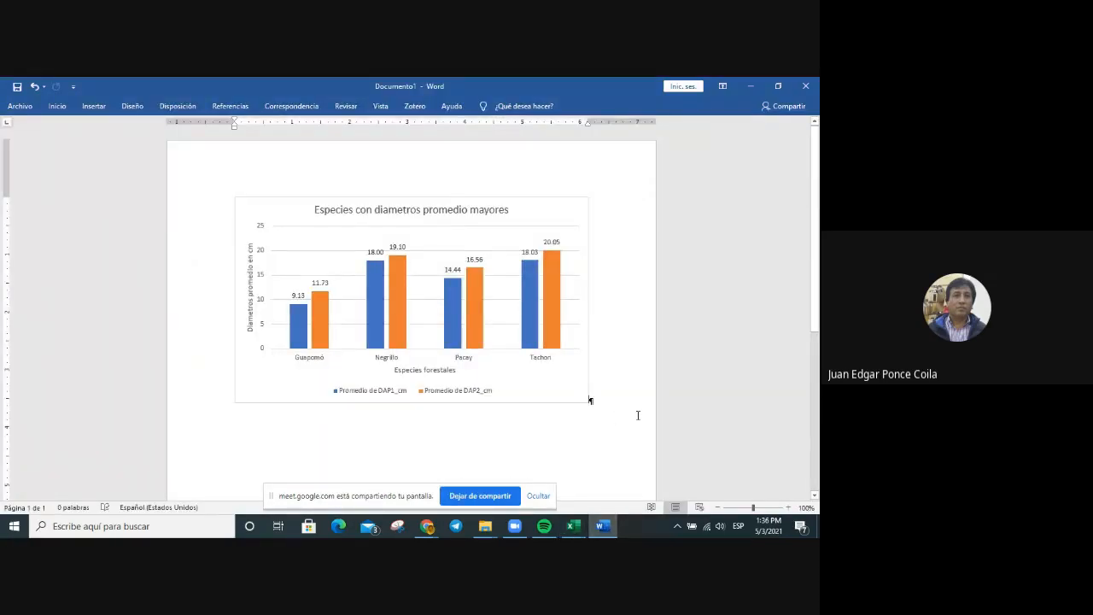
key("Return")
key("Return")
key("ctrl+v")
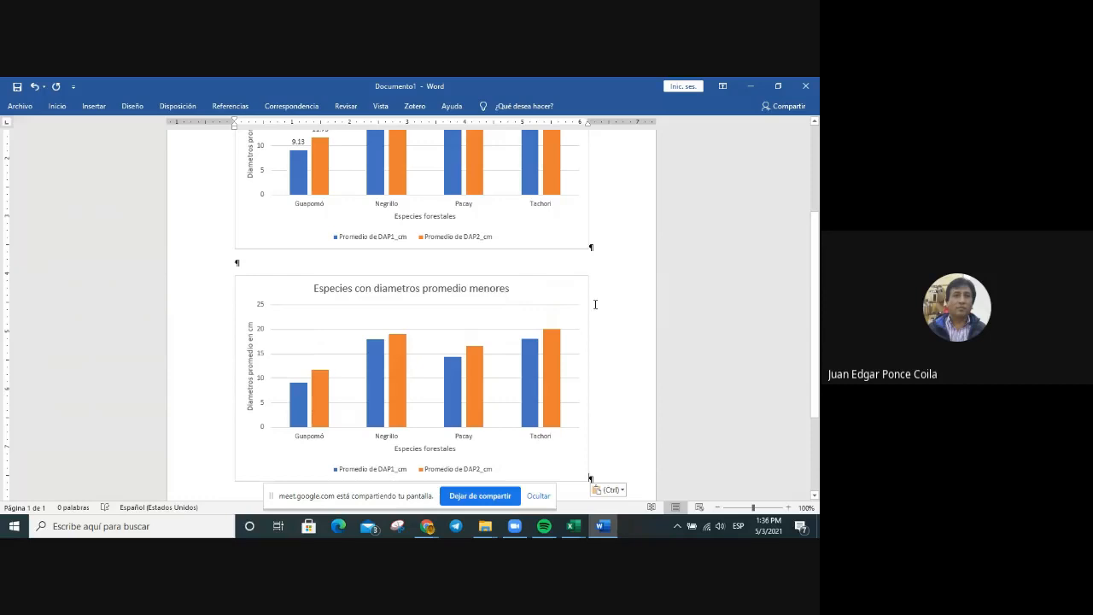
scroll(595, 304, "up", 2)
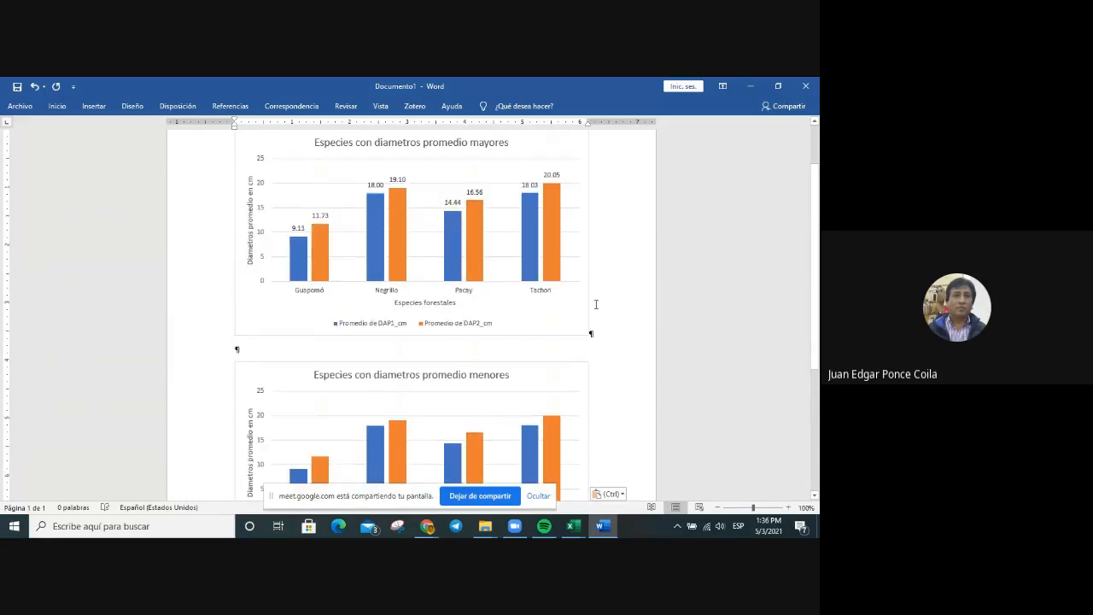
scroll(595, 304, "down", 5)
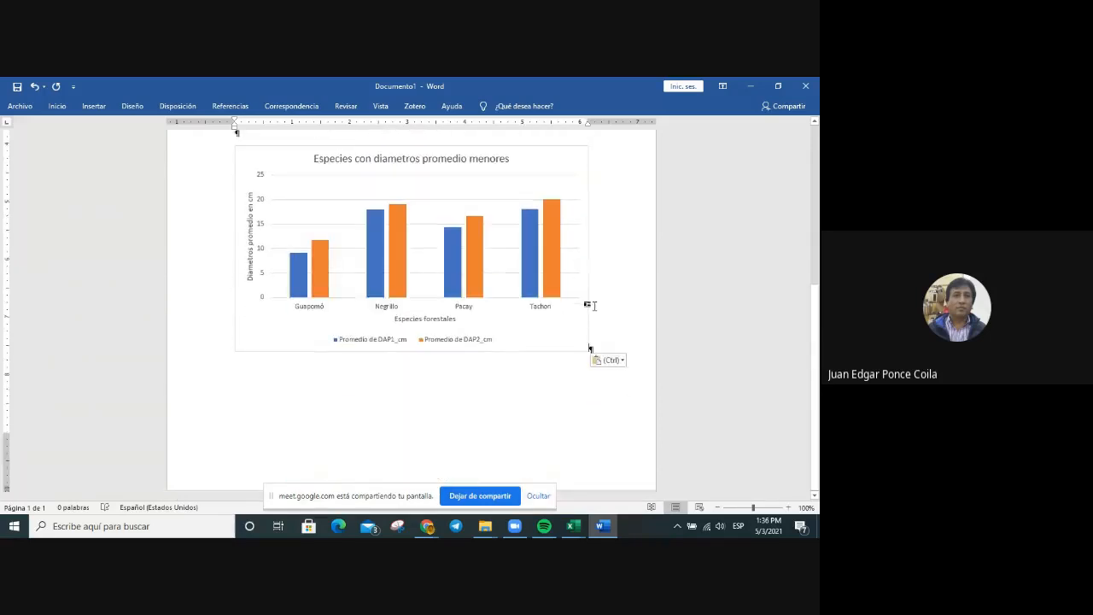
Switch back to the Excel workbook with the pivot chart and deselect the chart by selecting cell F2.
left_click(578, 527)
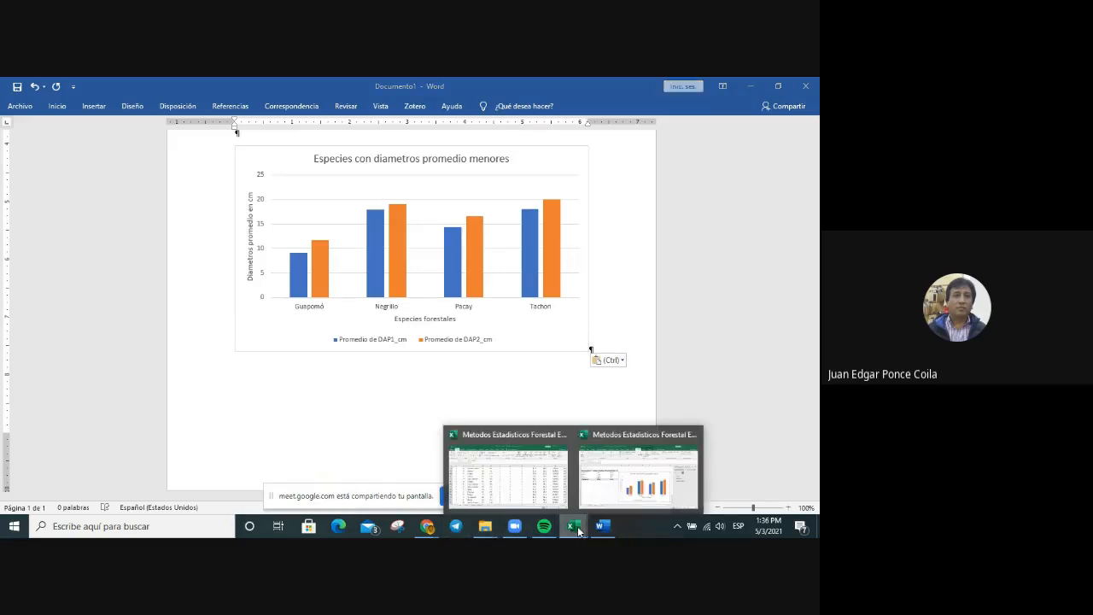
left_click(638, 469)
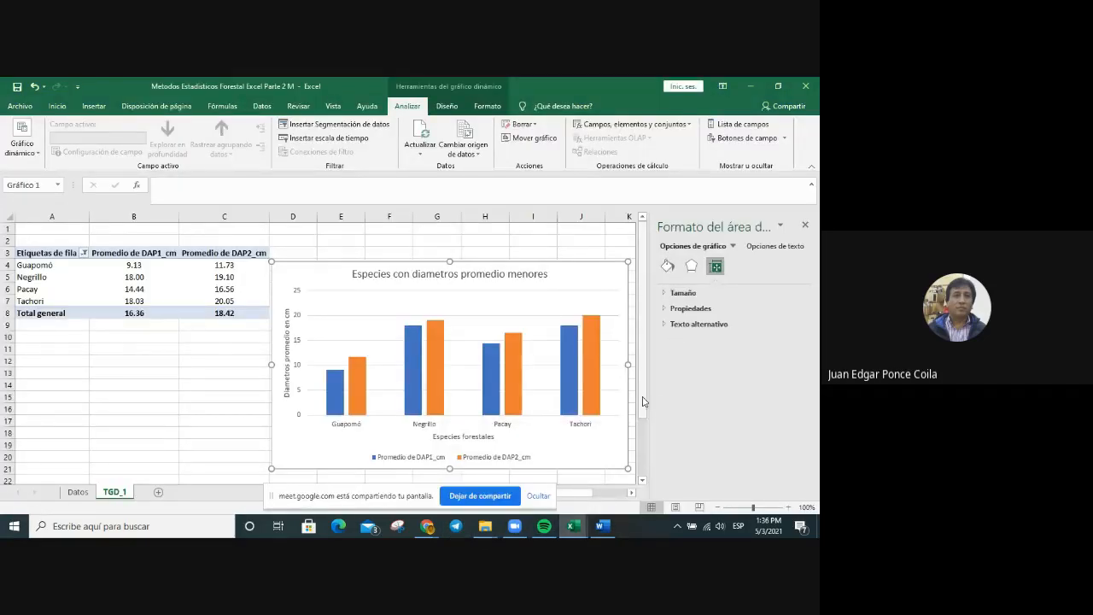
left_click(116, 383)
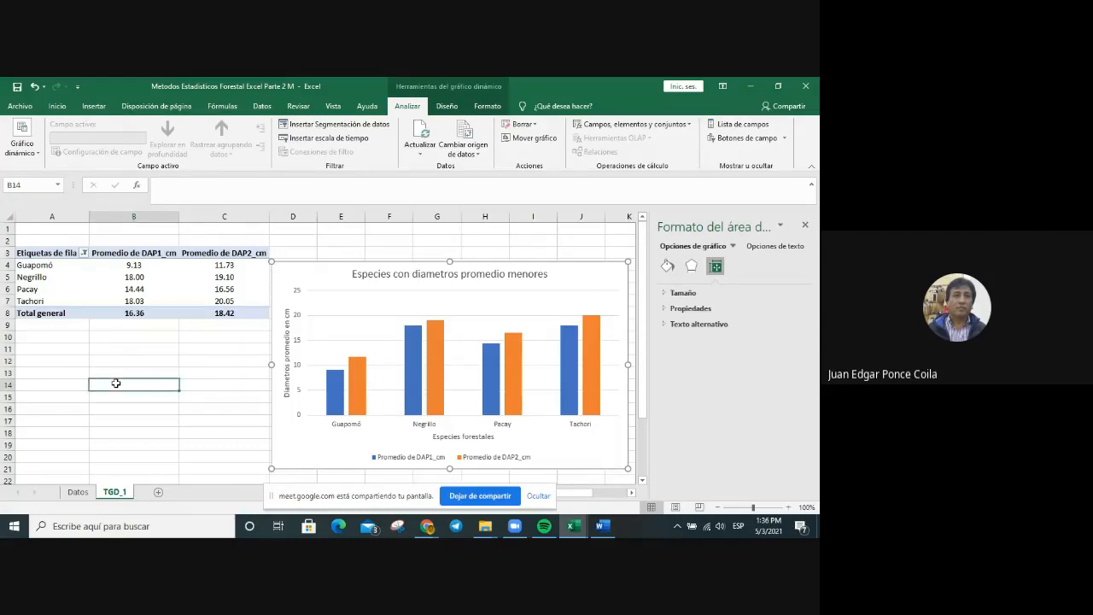
left_click(324, 268)
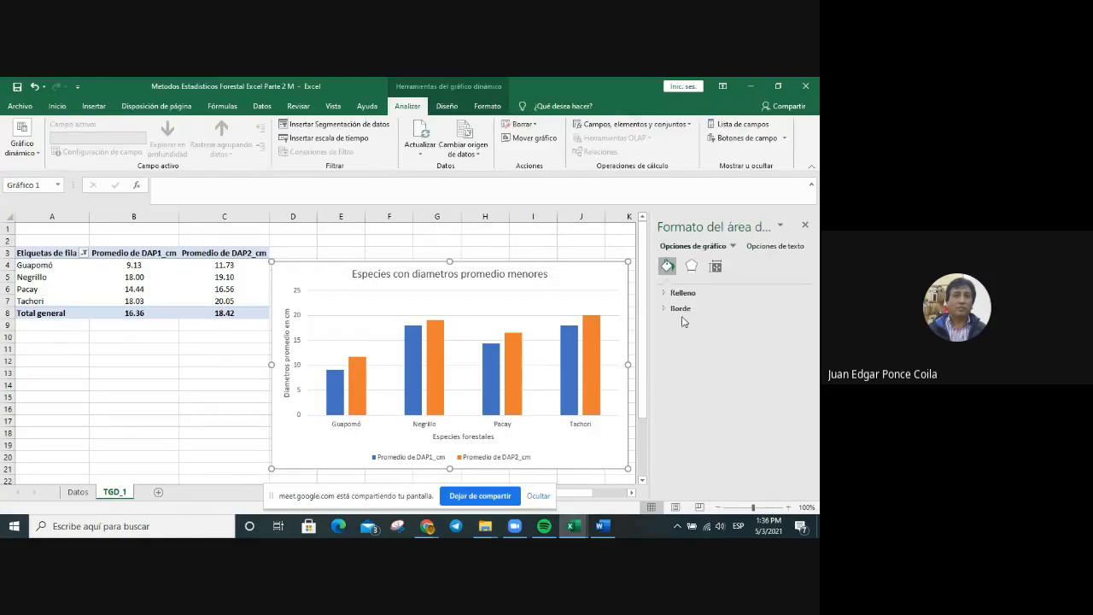
left_click(398, 235)
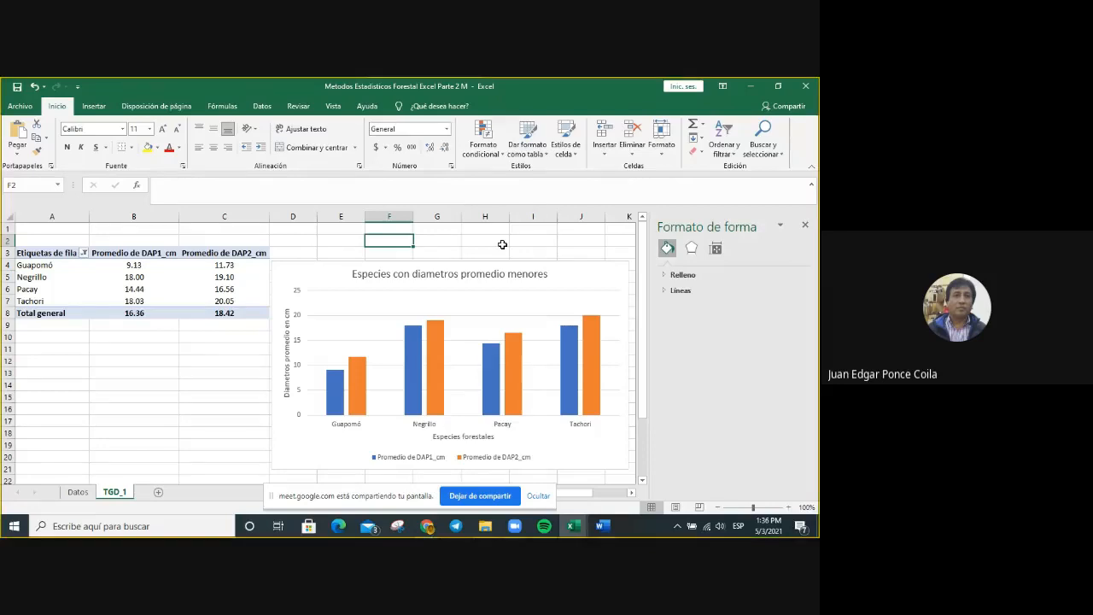
Capture the chart area as a screen snip, then switch to the Word document and paste it below the existing charts after several blank lines.
key("super+shift+s")
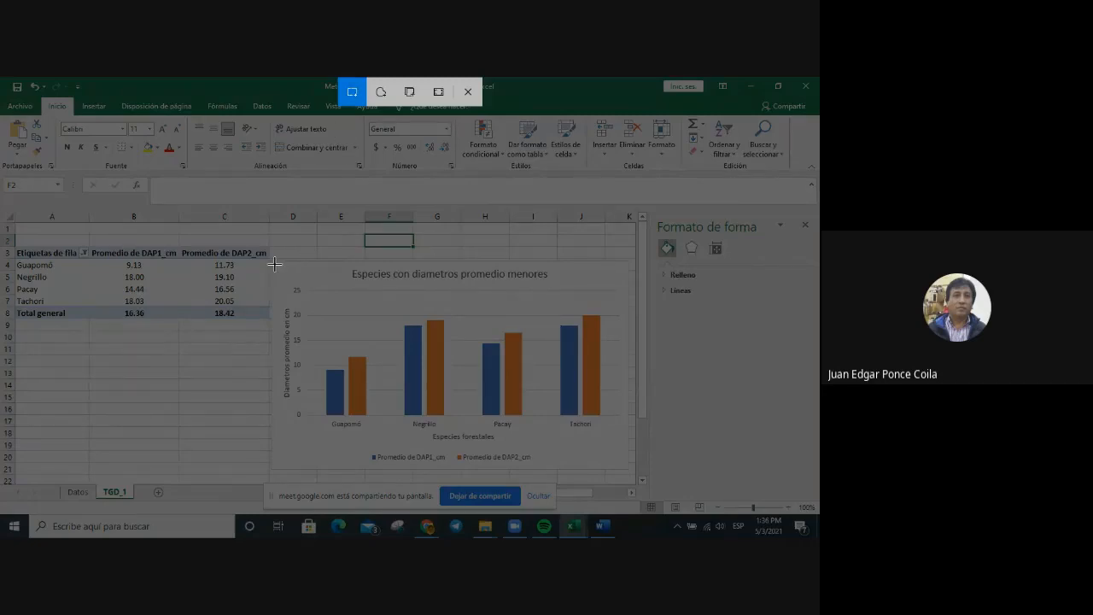
left_click_drag(274, 262, 625, 466)
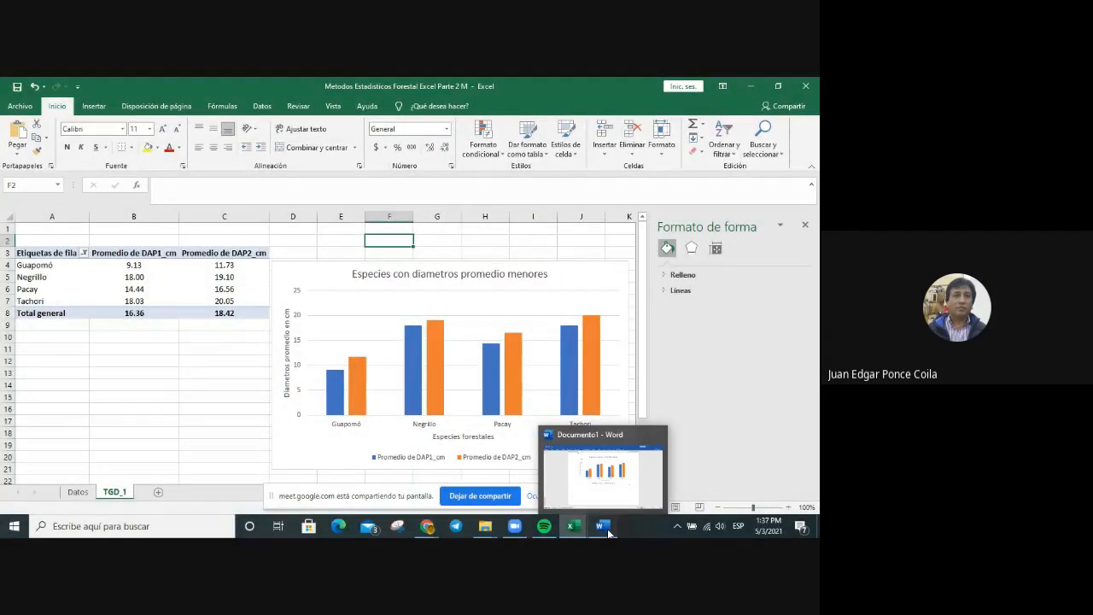
left_click(603, 525)
key("ctrl+v")
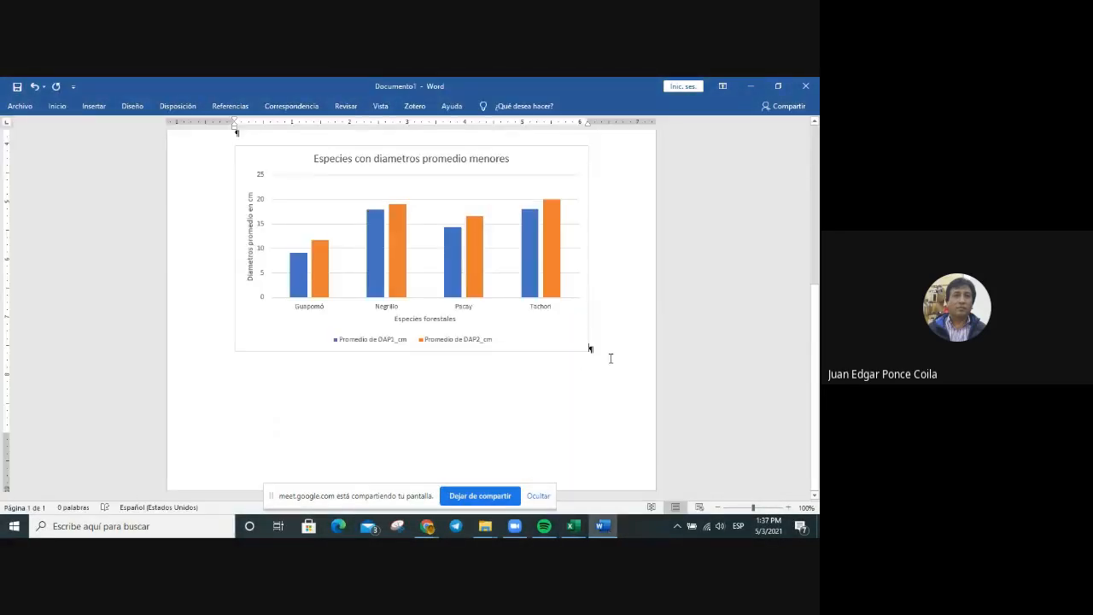
key("Return")
key("Return")
key("Return")
key("Return")
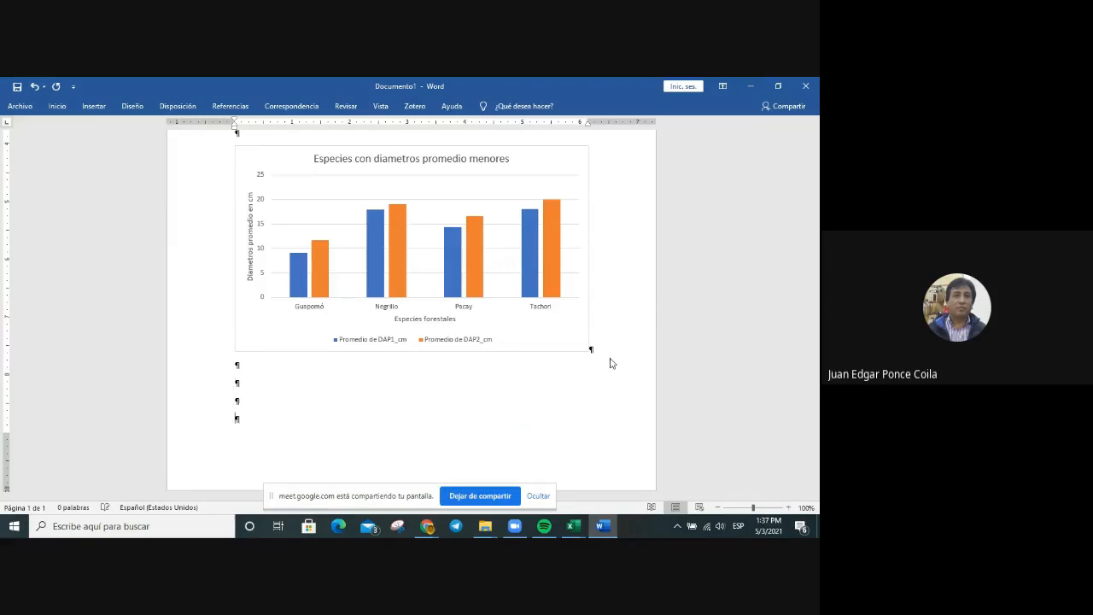
key("Return")
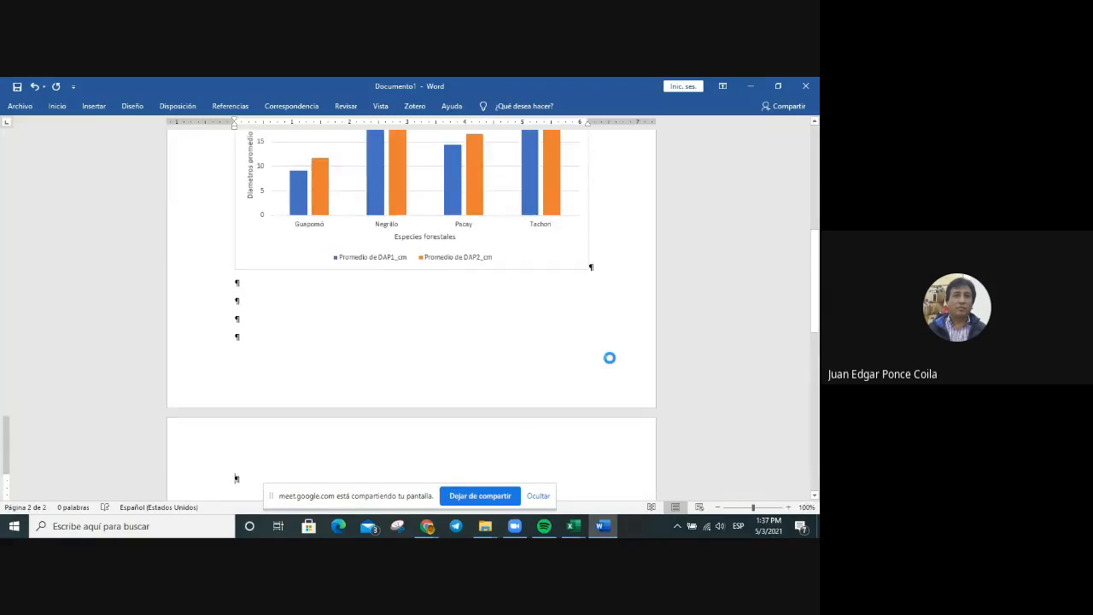
key("ctrl+v")
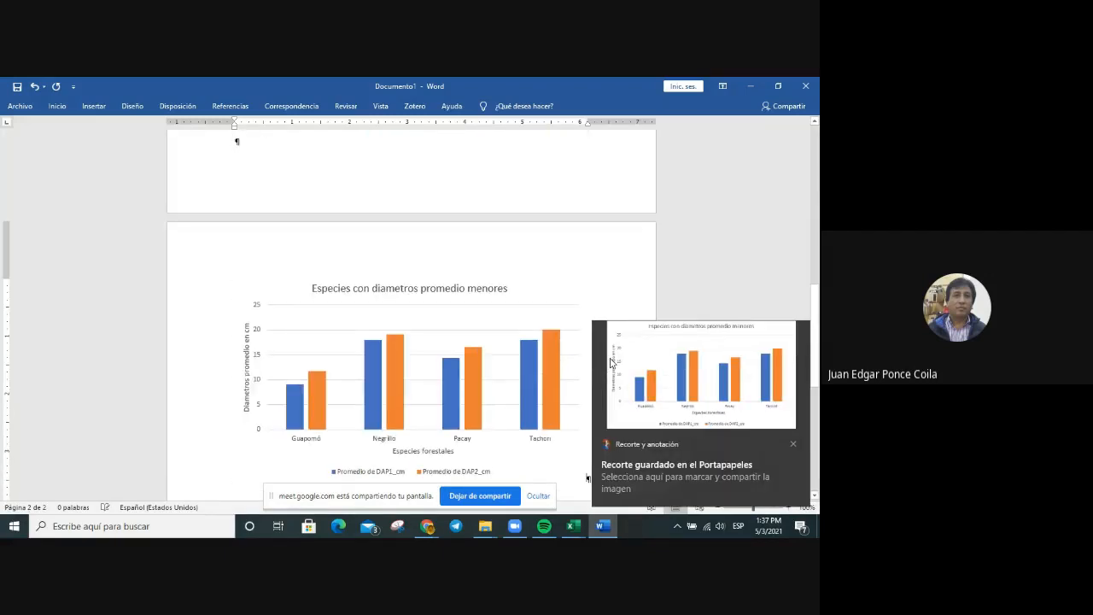
left_click(792, 444)
scroll(585, 478, "down", 1)
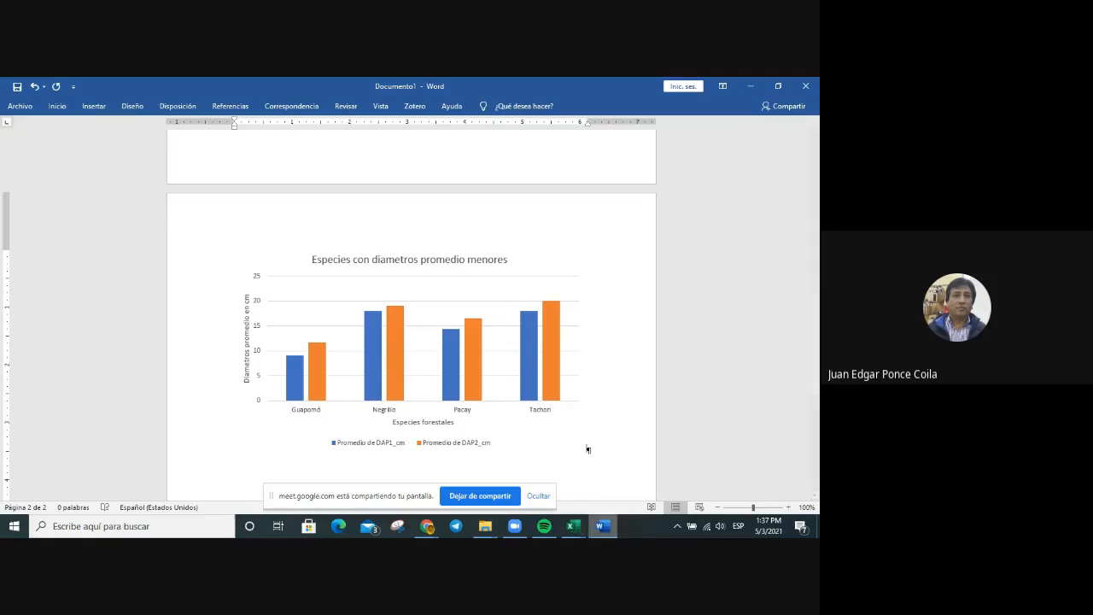
Switch back to the Excel workbook containing the pivot table and chart.
left_click(574, 528)
mouse_move(577, 529)
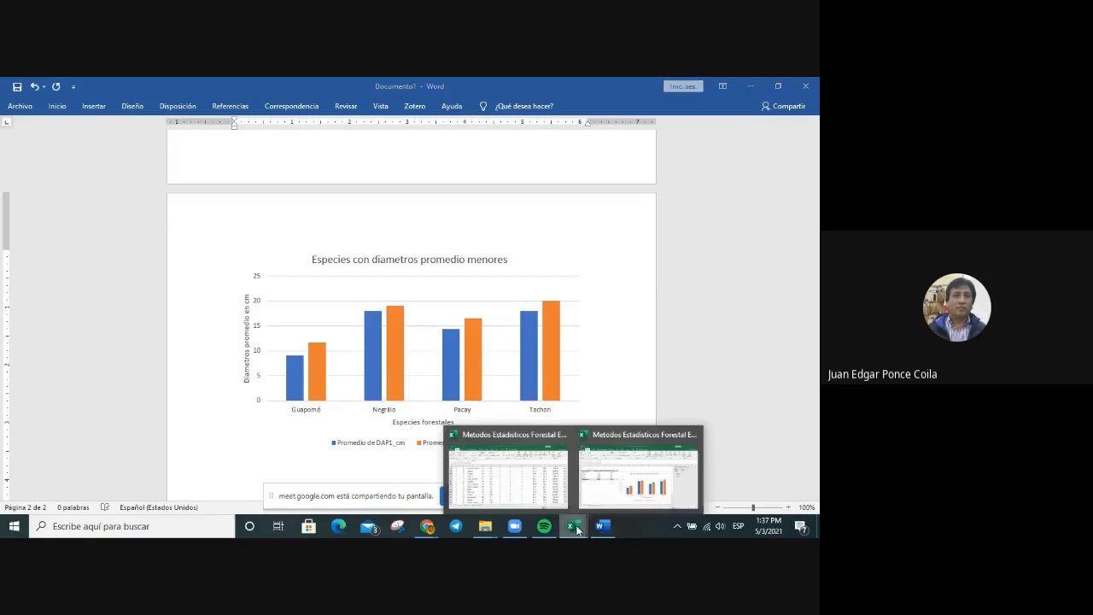
left_click(638, 474)
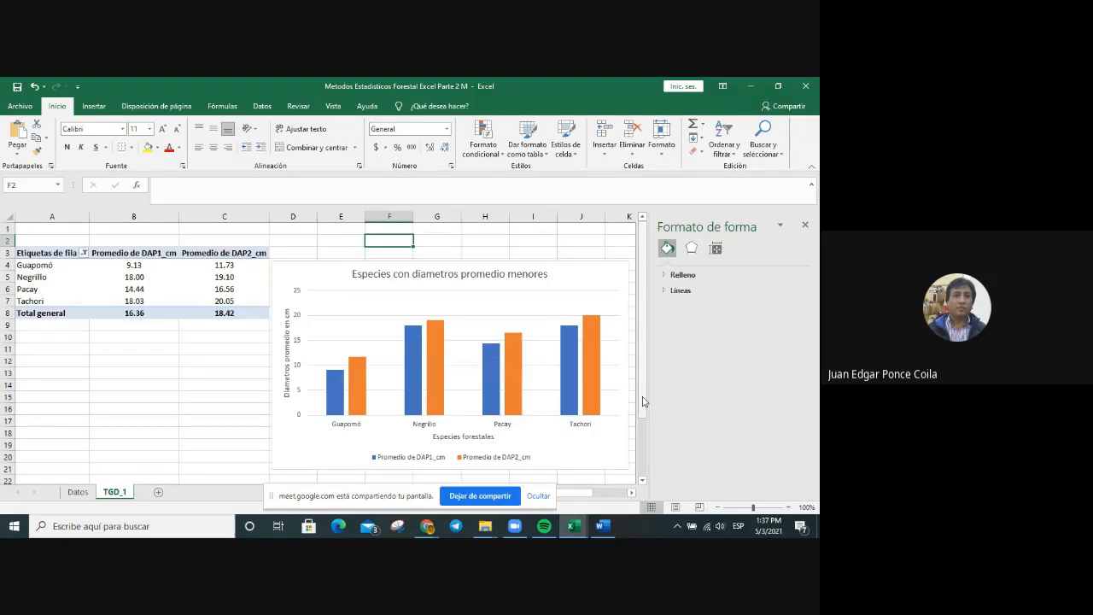
scroll(644, 402, "down", 1)
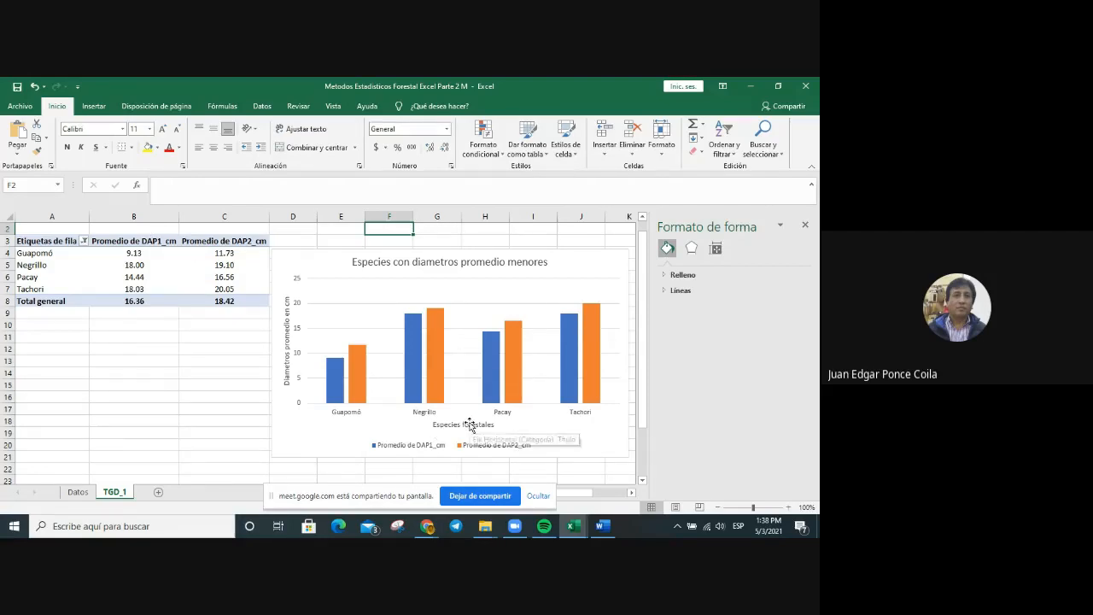
left_click(83, 242)
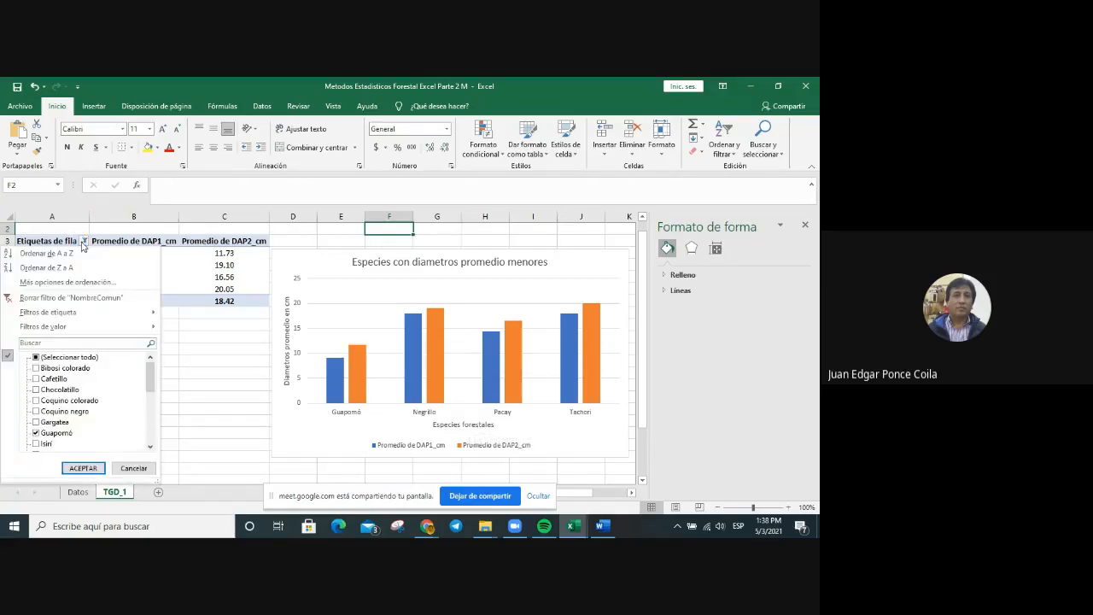
left_click(83, 245)
left_click(84, 243)
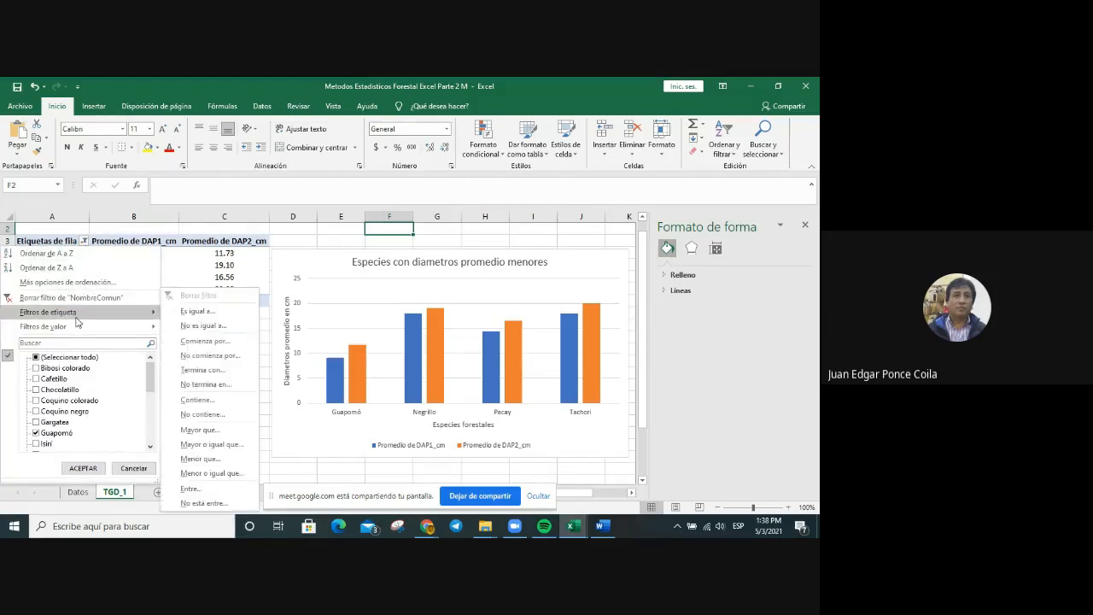
left_click(83, 242)
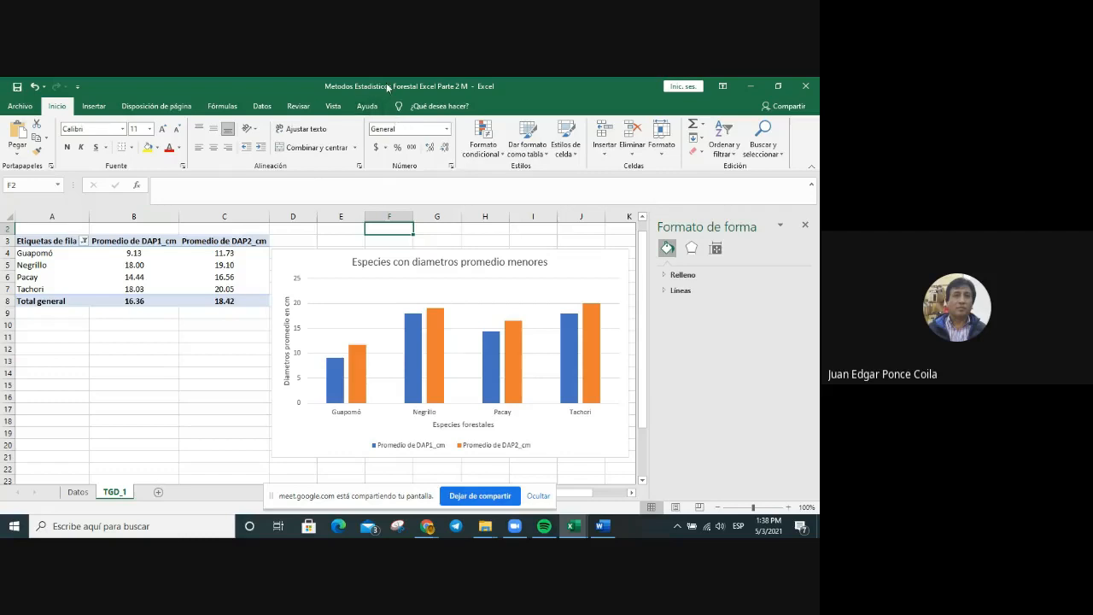
Select the pivot chart and show its field buttons.
left_click(338, 261)
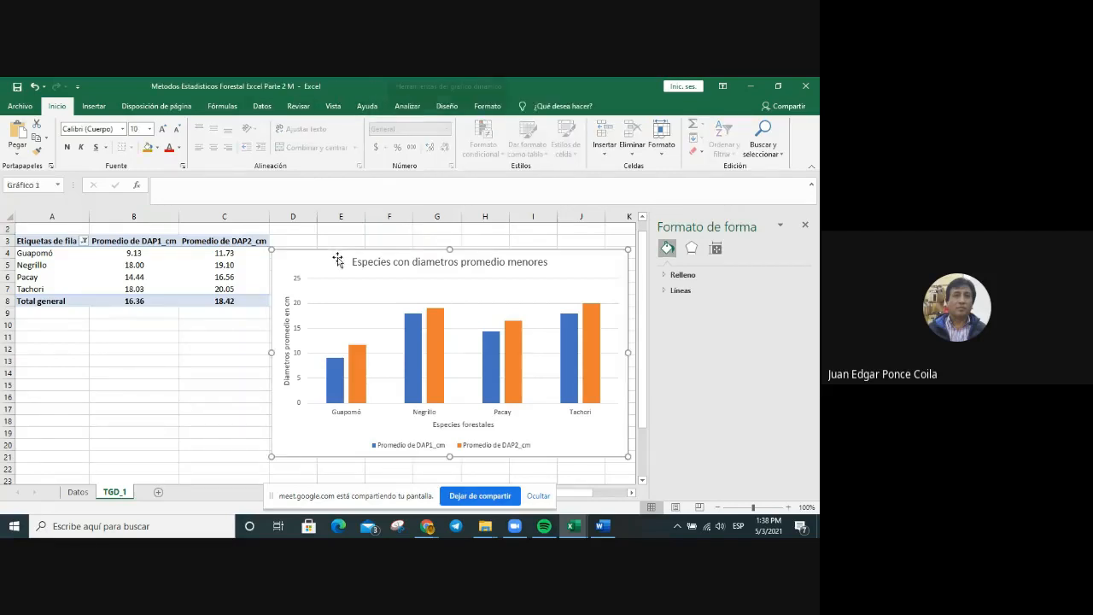
left_click(408, 107)
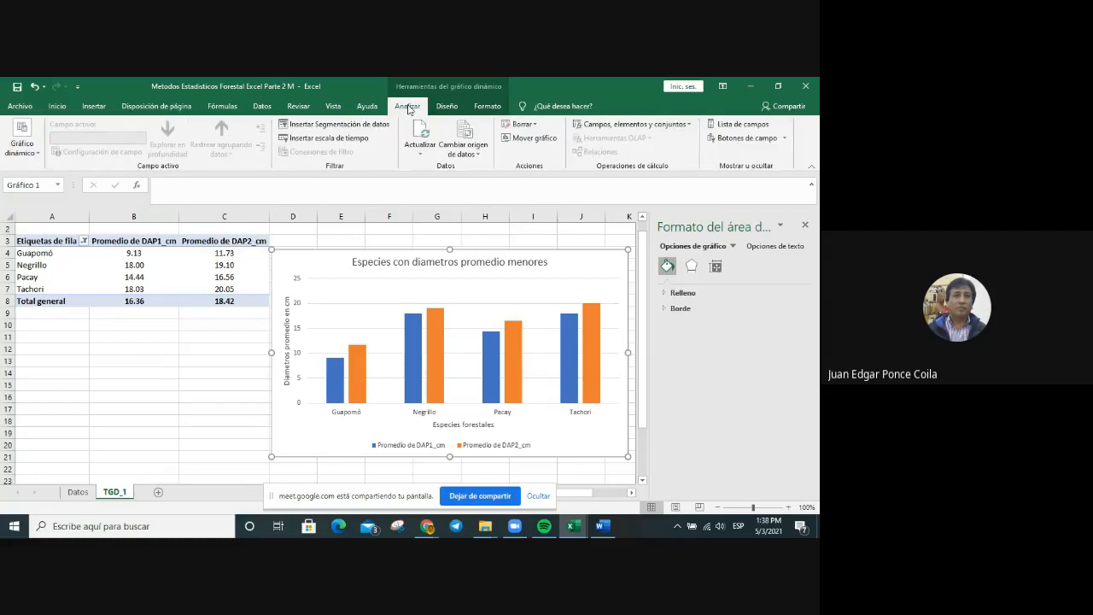
left_click(745, 138)
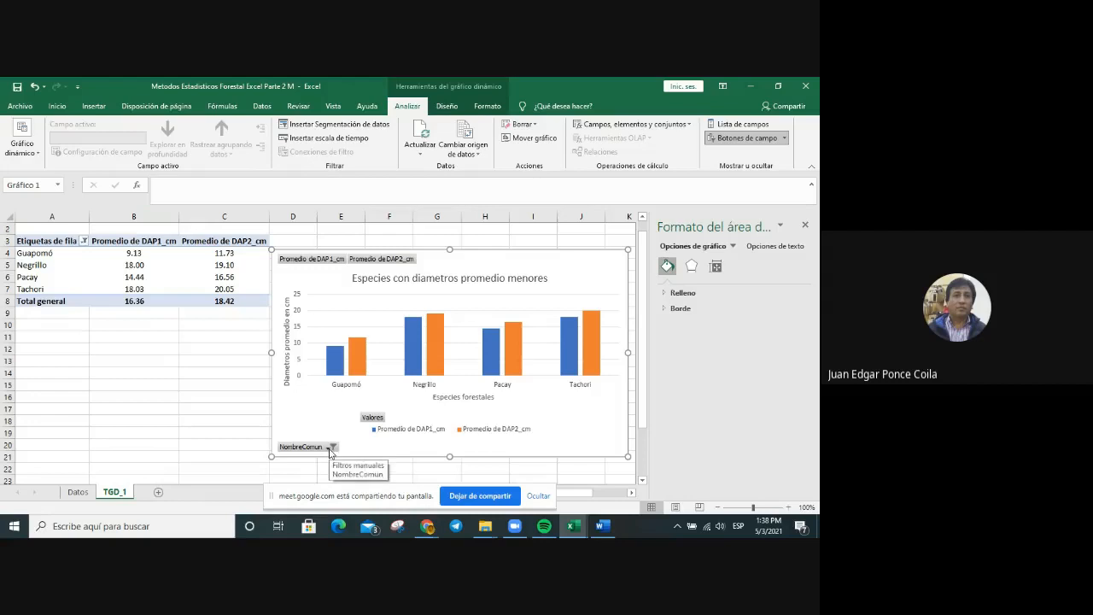
Apply a value filter to the chart's NombreComun field so that Promedio de DAP1_cm is greater than or equal to 40.
left_click(331, 449)
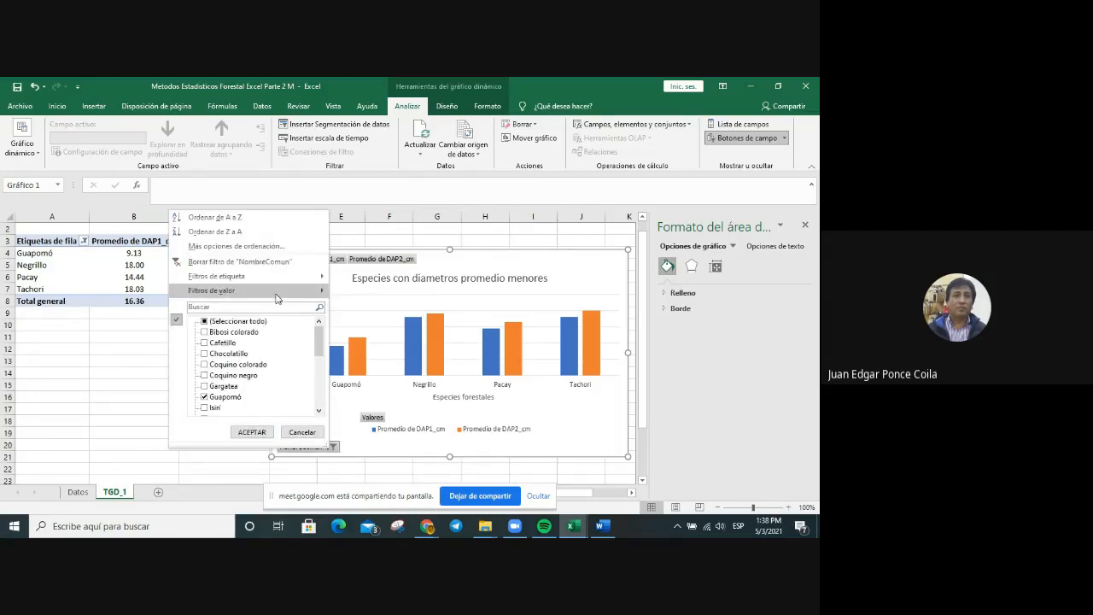
mouse_move(276, 295)
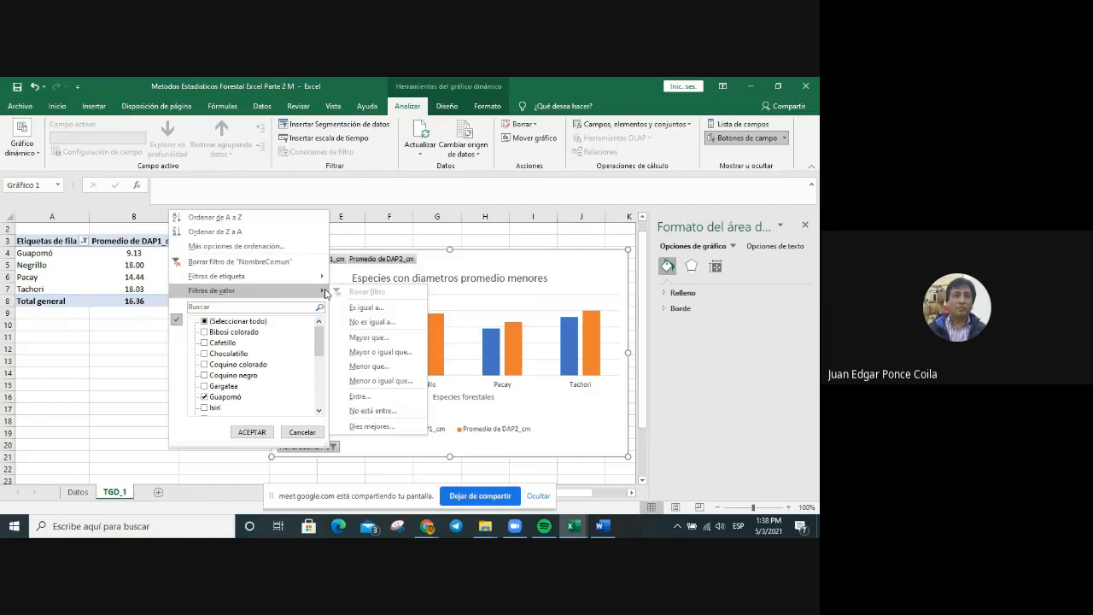
left_click(357, 353)
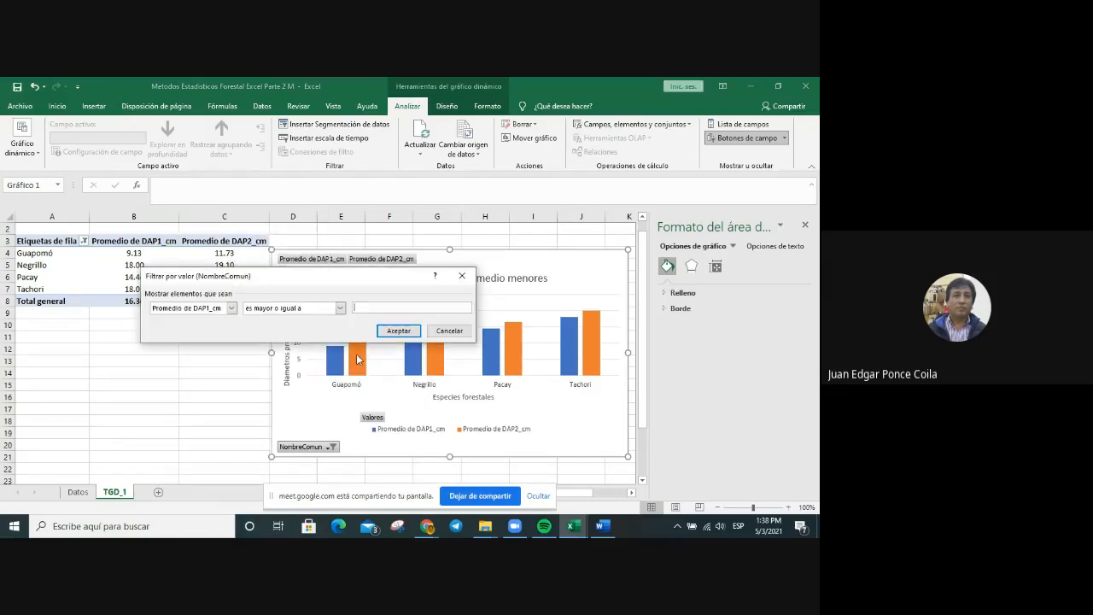
type("40")
left_click(398, 330)
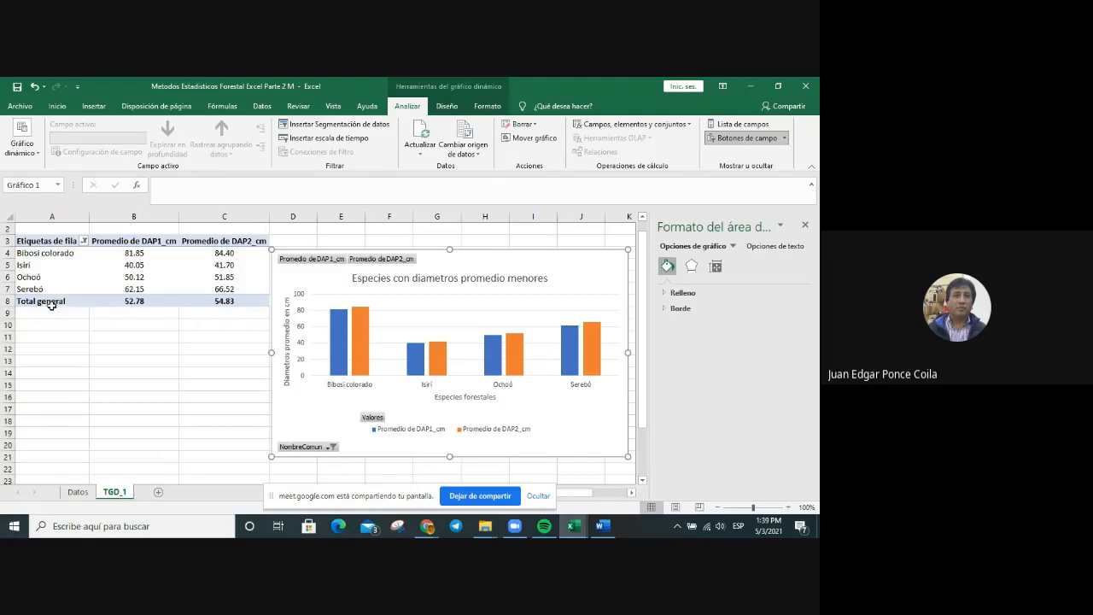
Edit the chart title to read "Especies con diametros mayores o iguales a 40 cm".
left_click(457, 280)
left_click(456, 279)
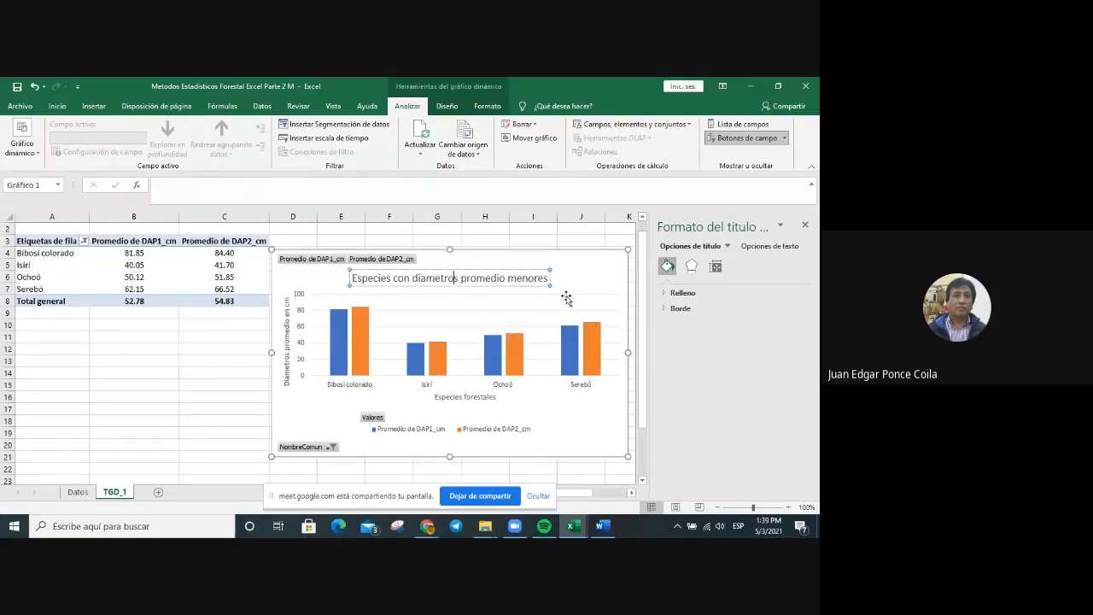
type("mayo")
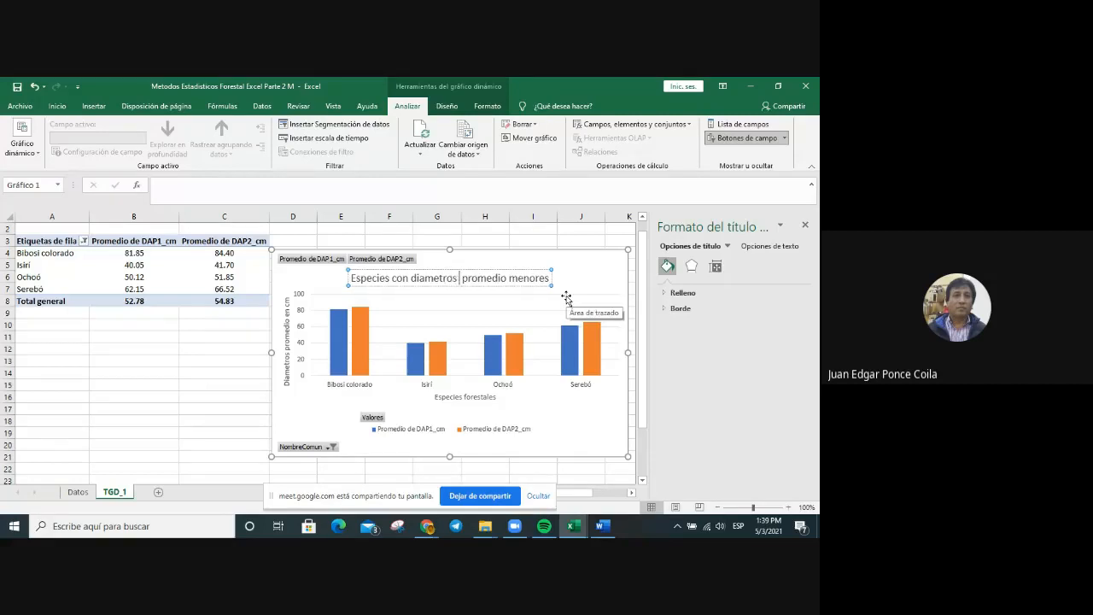
type("res o ig")
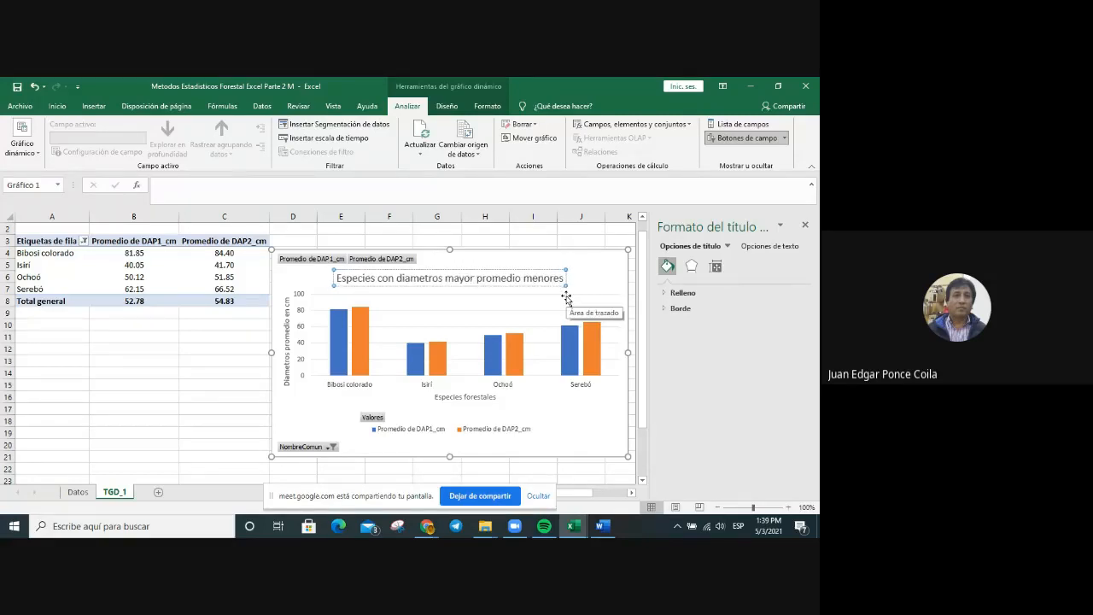
type("uales ")
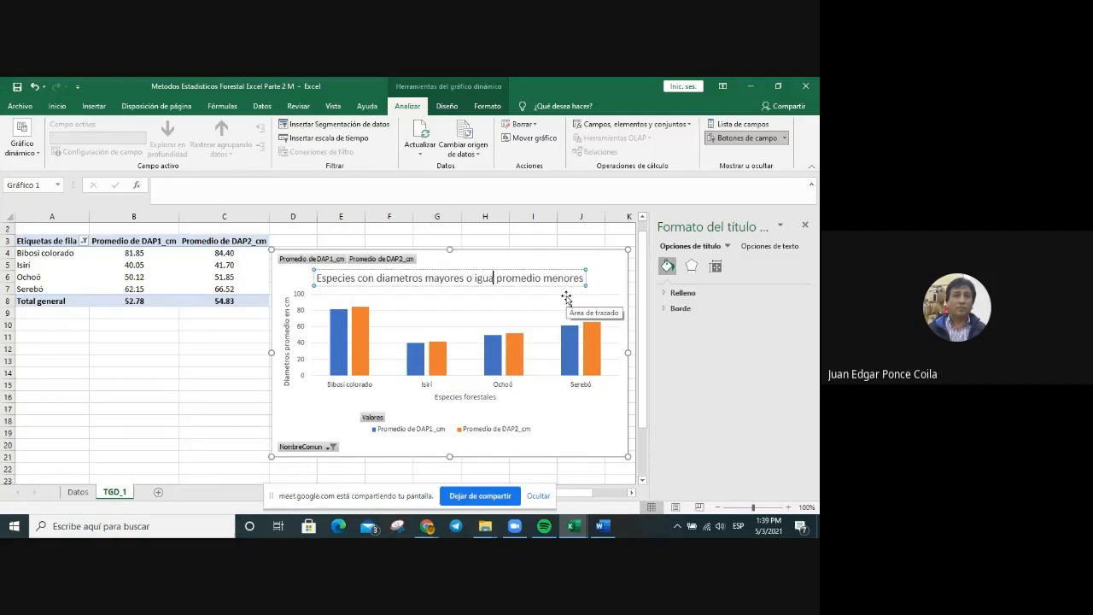
type("a 40")
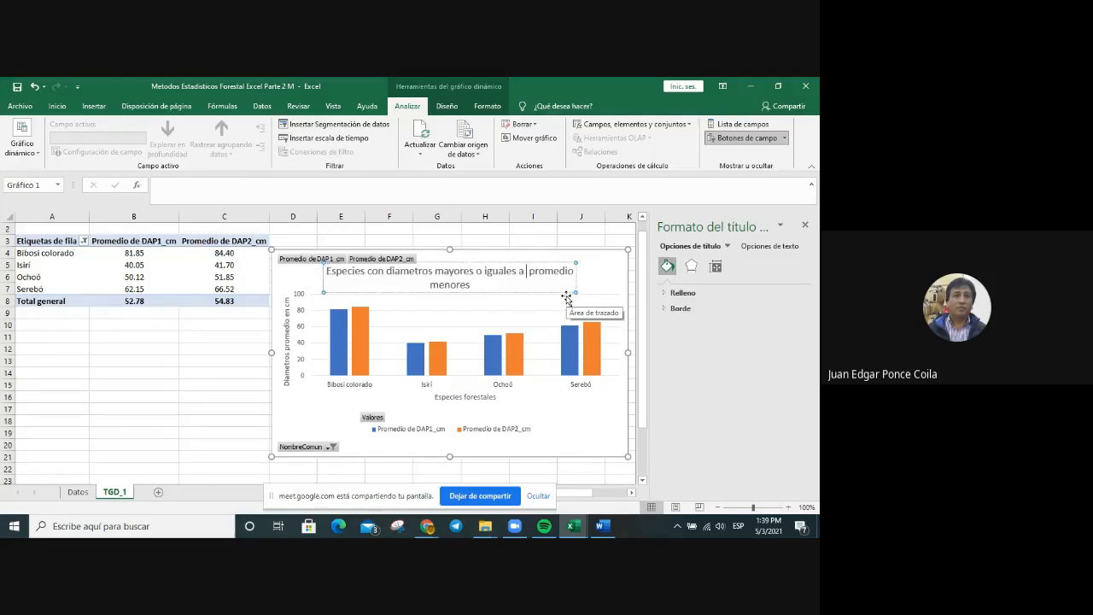
type(" cm")
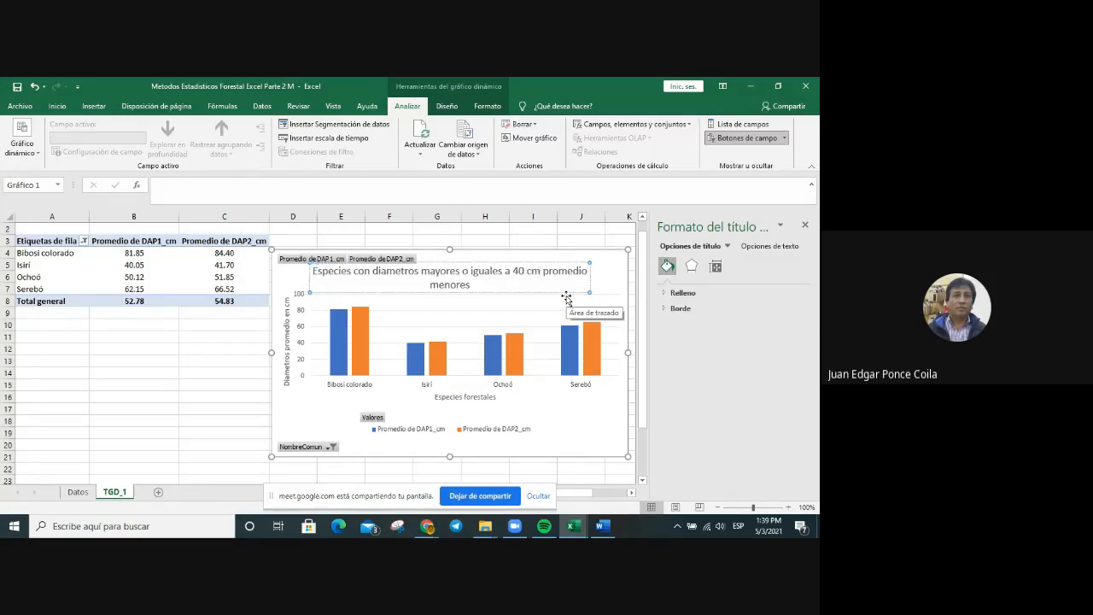
key("Delete")
key("Delete")
key("Delete")
key("Delete")
key("Delete")
key("Delete")
key("Delete")
key("Delete")
key("Delete")
key("Delete")
key("Delete")
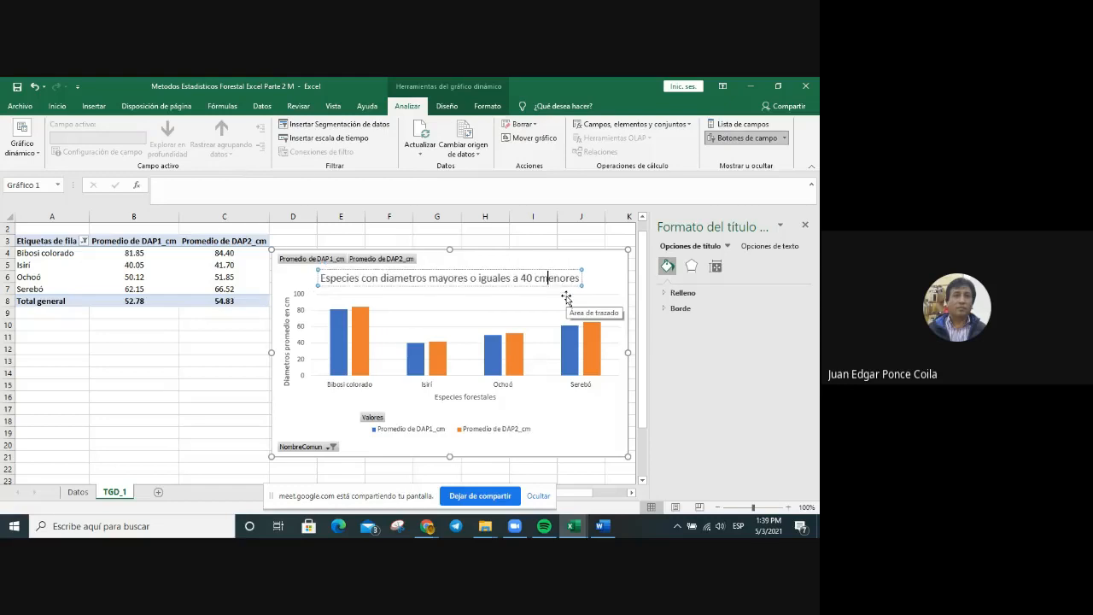
key("Delete")
key("Delete")
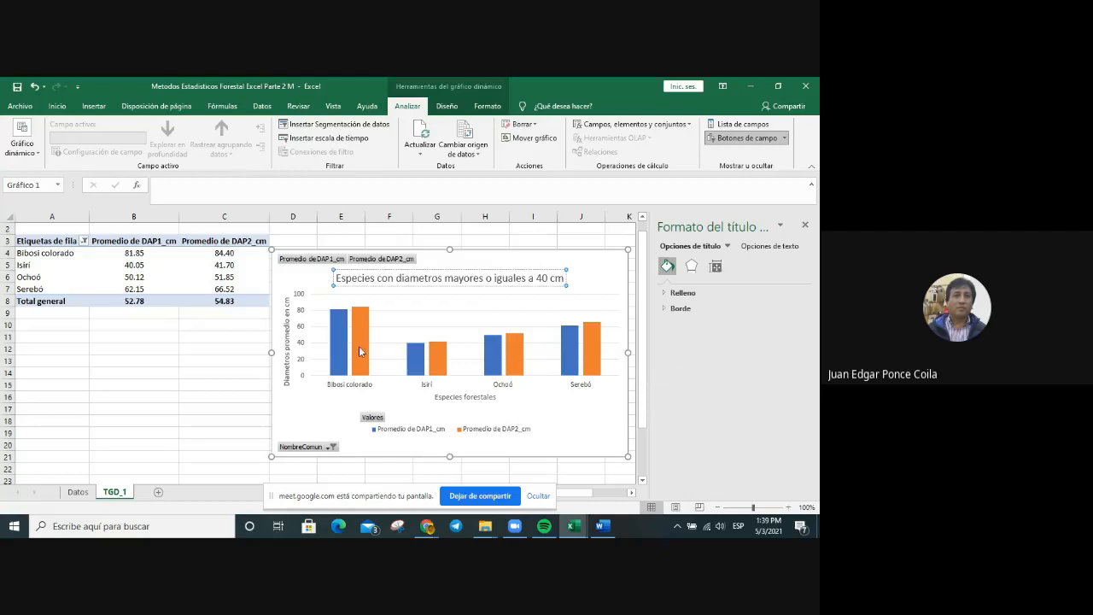
Hide the field buttons on the pivot chart and capture the chart area as a screen snip.
left_click(593, 423)
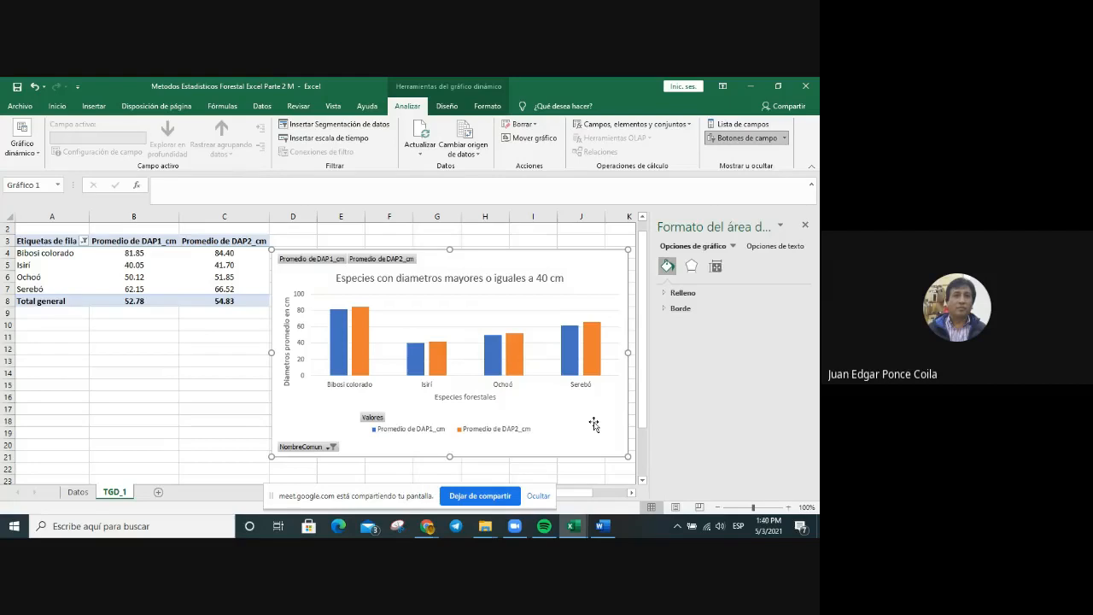
left_click(745, 138)
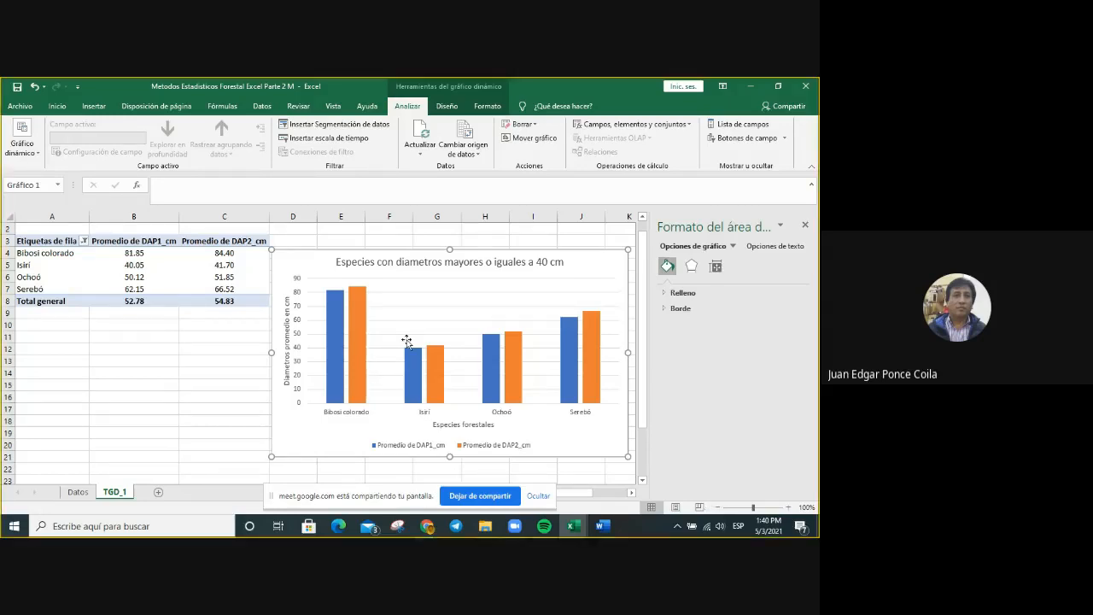
key("super+shift+s")
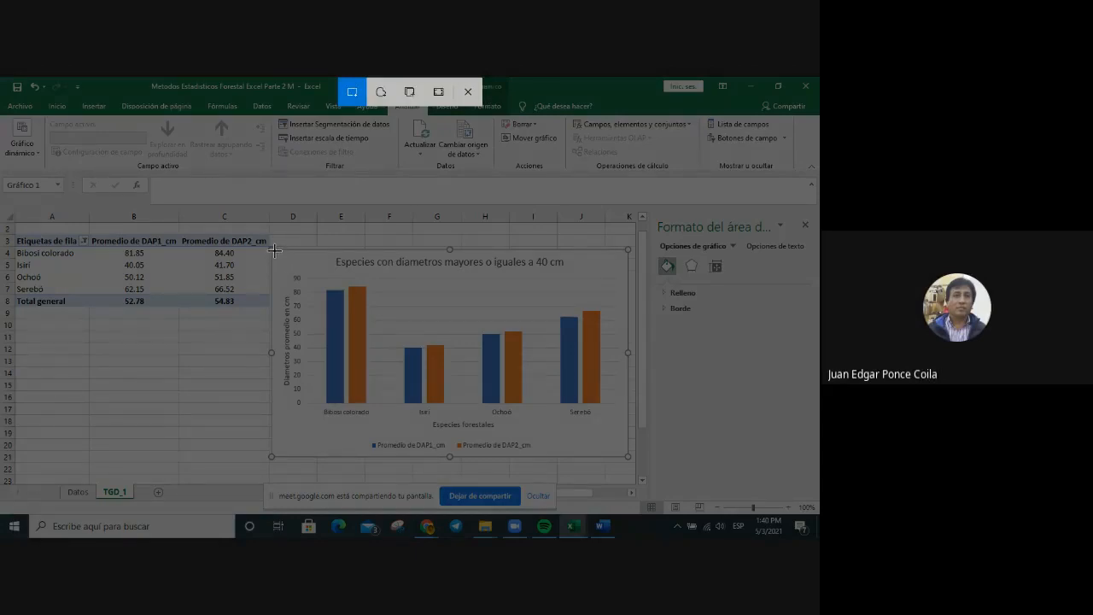
left_click_drag(274, 249, 624, 453)
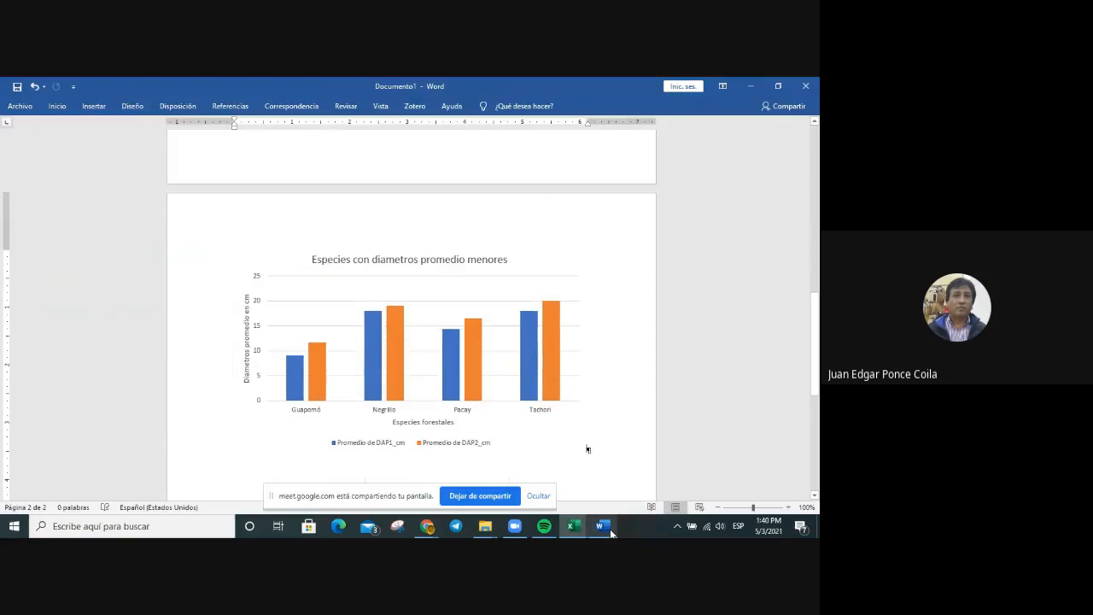
In the Word document, paste the snip on a new line below the last chart image and dismiss the snip notification.
key("Return")
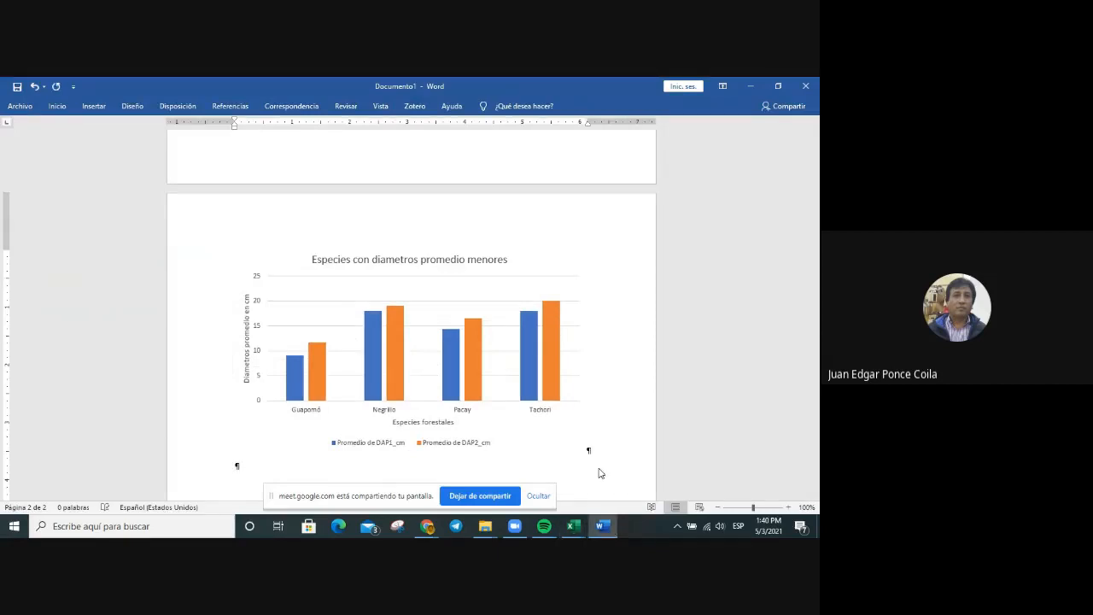
key("ctrl+v")
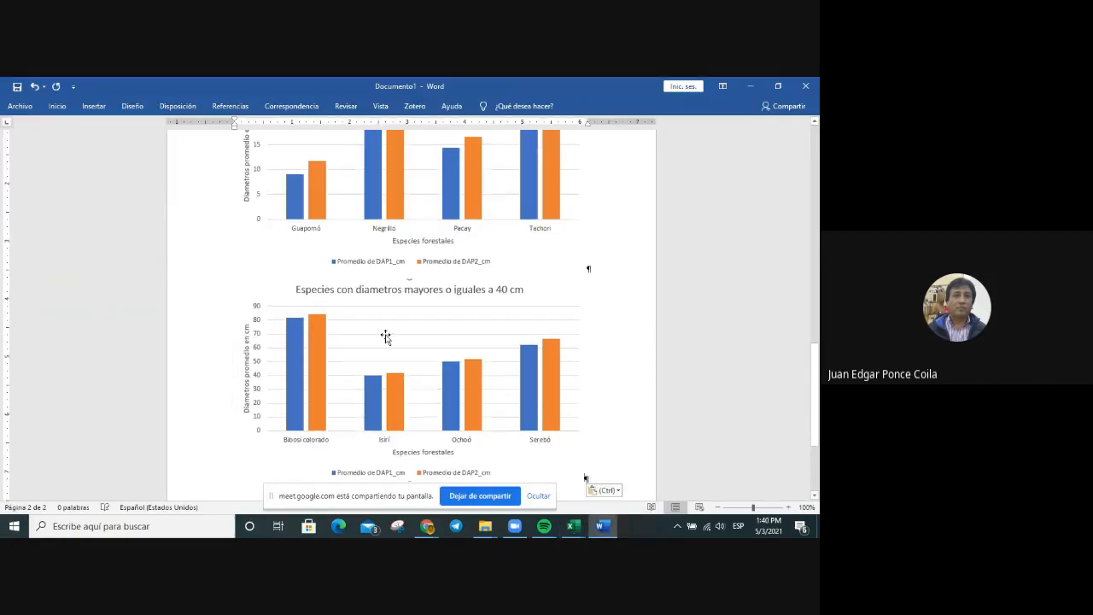
left_click(504, 291)
left_click(794, 444)
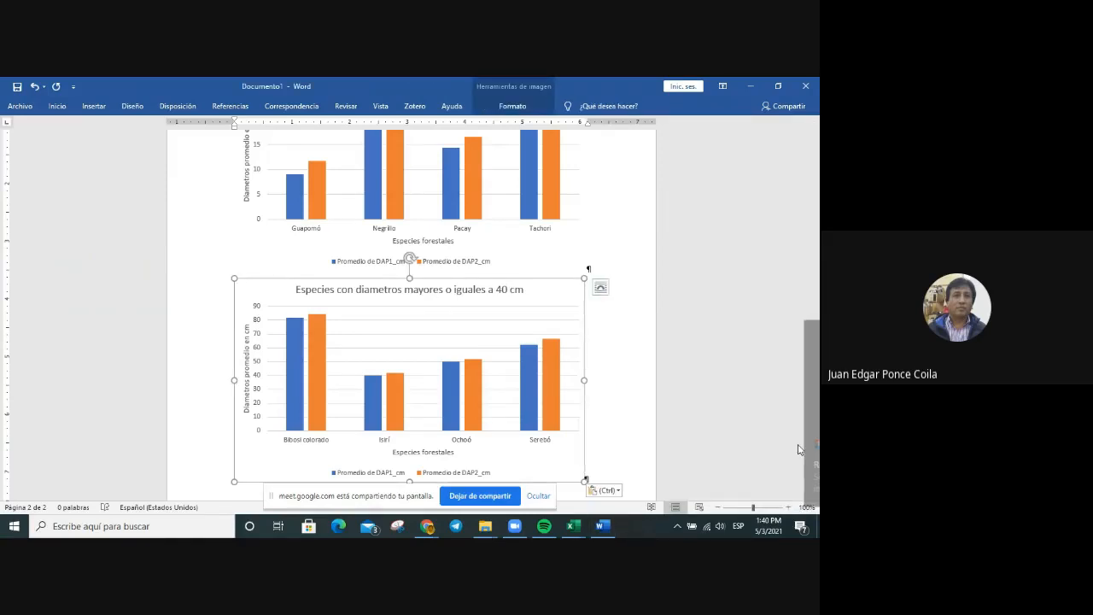
Compare the two chart images on the second page and check the layout options of the "mayores o iguales a 40 cm" image.
scroll(737, 306, "down", 1)
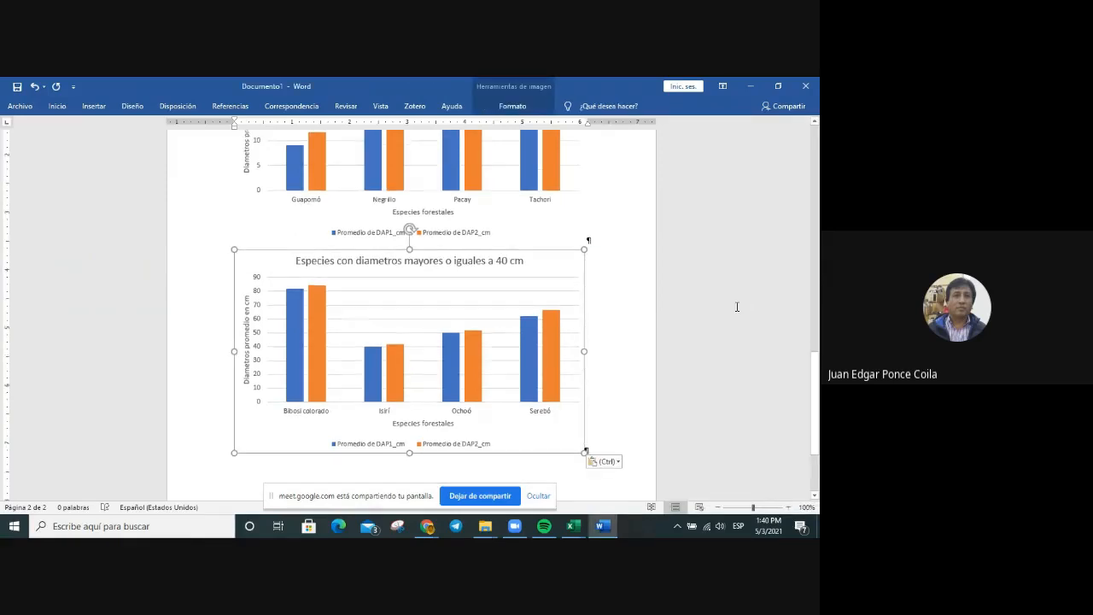
scroll(737, 306, "up", 2)
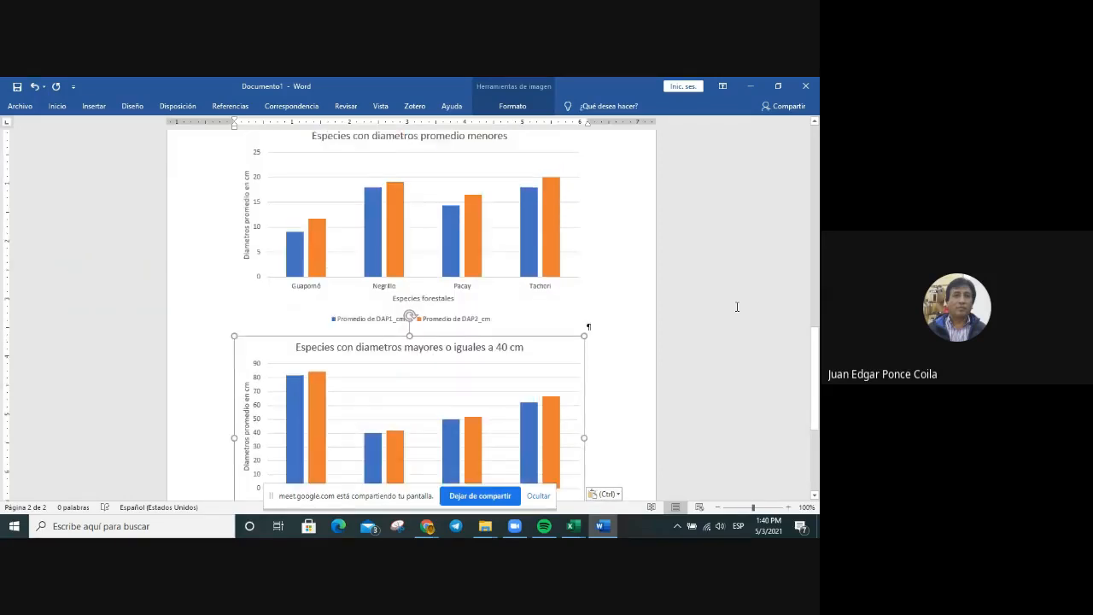
scroll(737, 306, "up", 1)
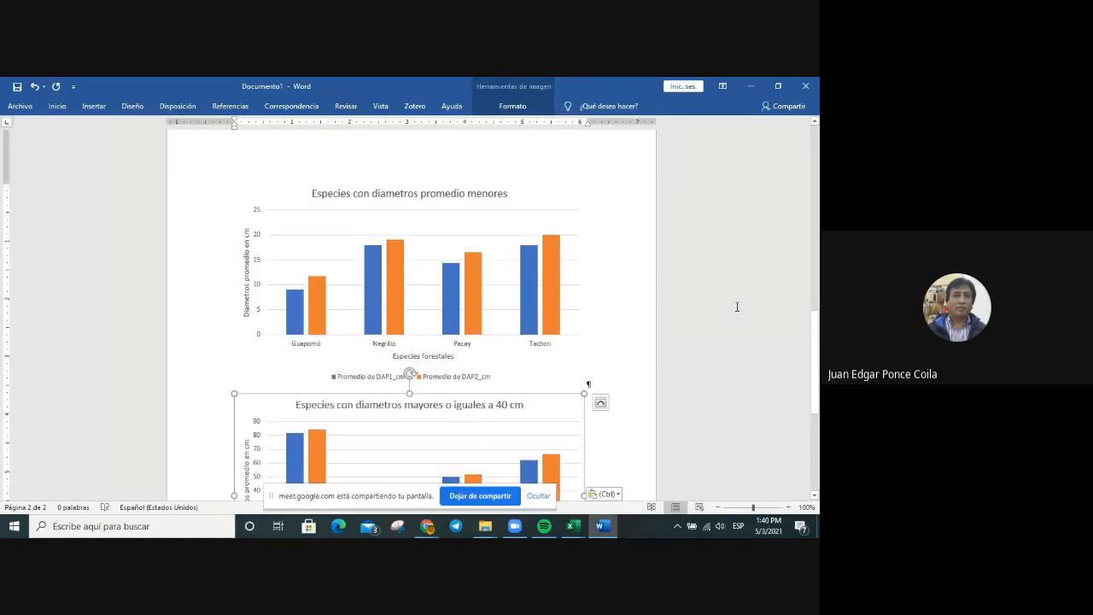
scroll(515, 256, "down", 1)
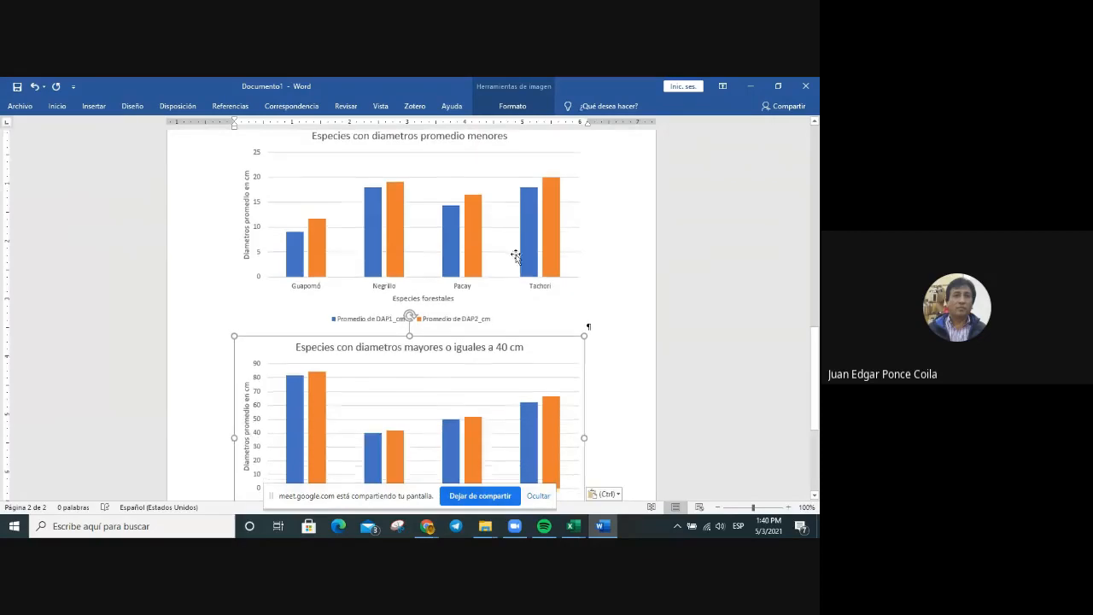
left_click(459, 267)
left_click(501, 405)
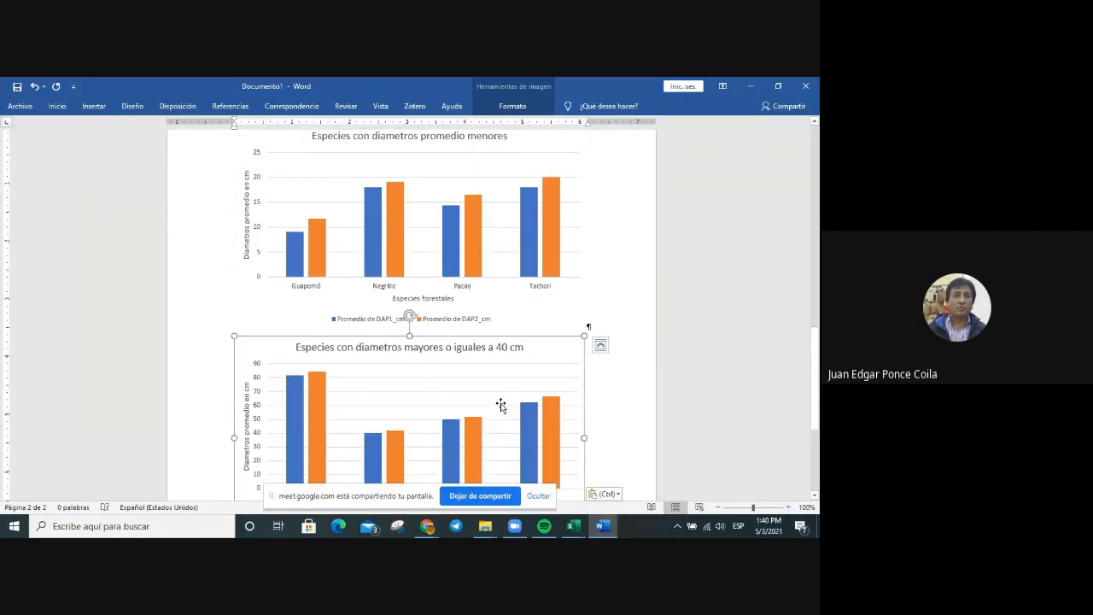
scroll(515, 264, "down", 1)
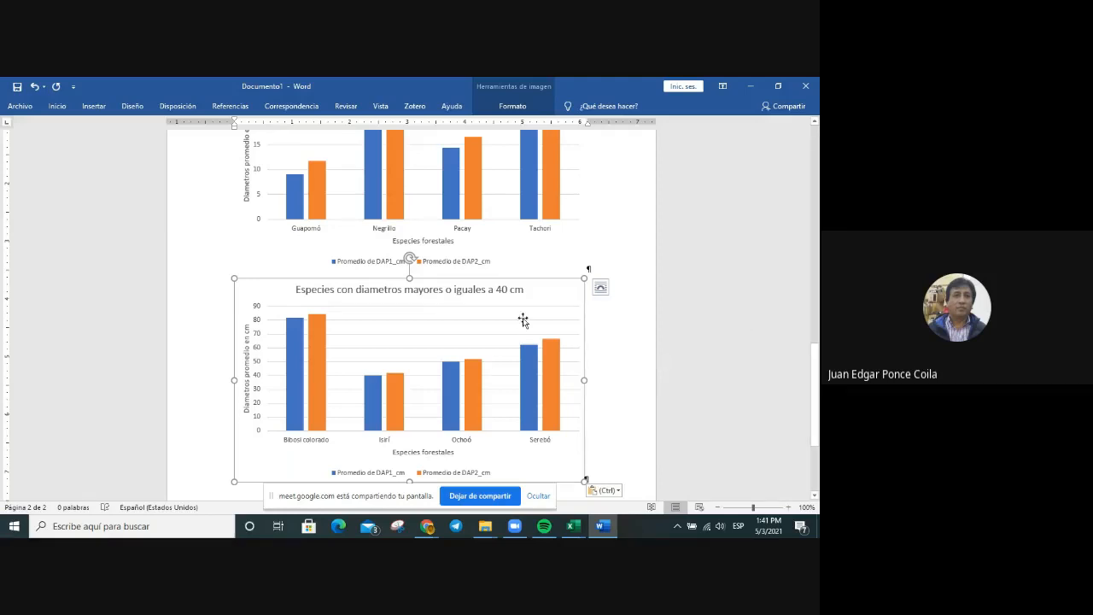
left_click(520, 190)
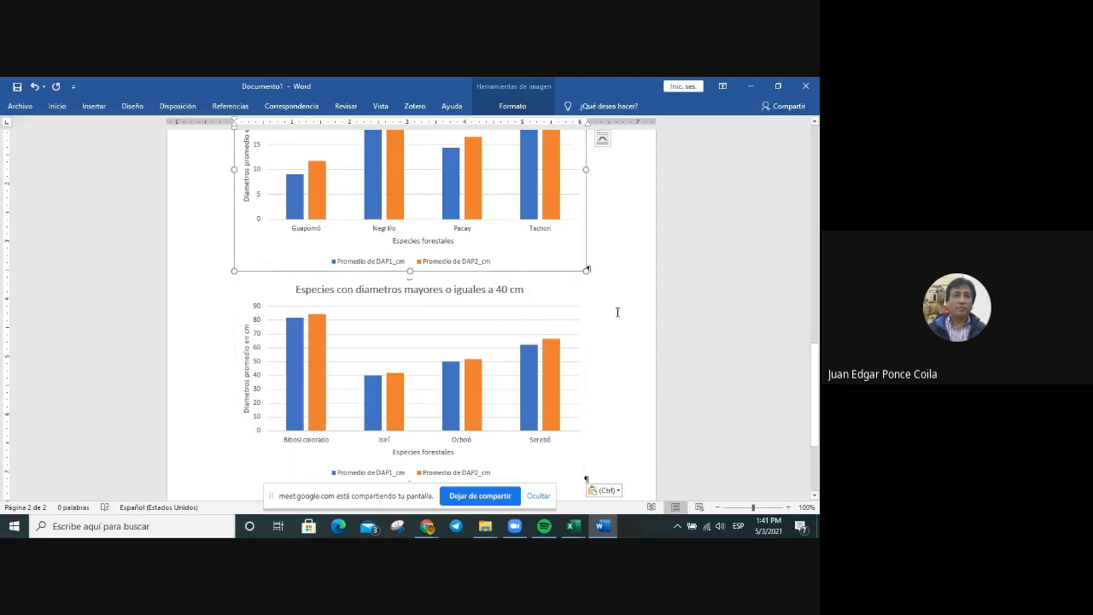
scroll(613, 299, "down", 3)
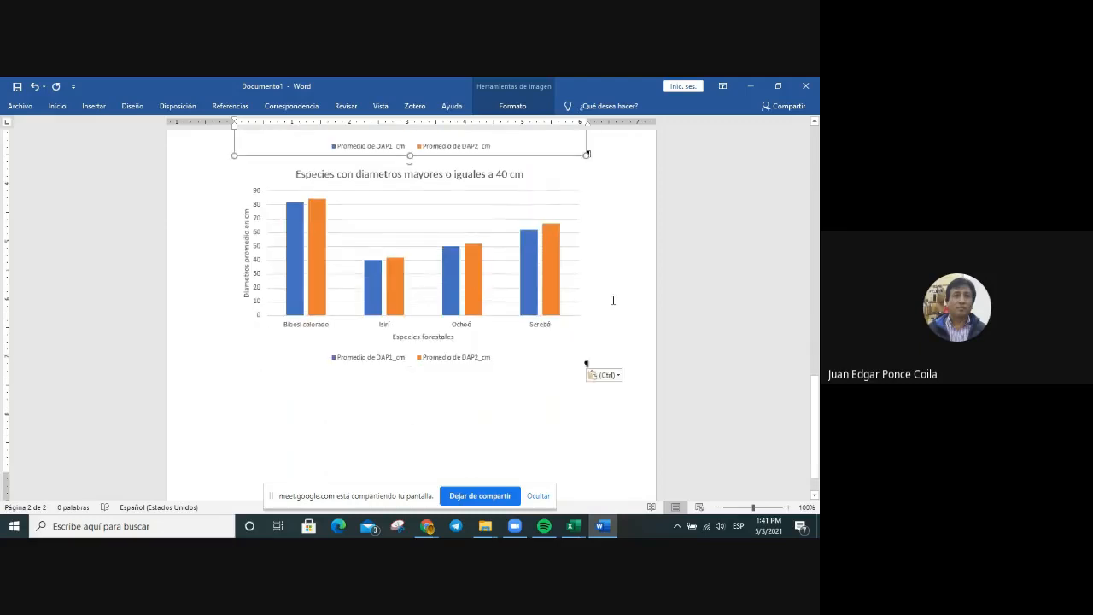
left_click(405, 252)
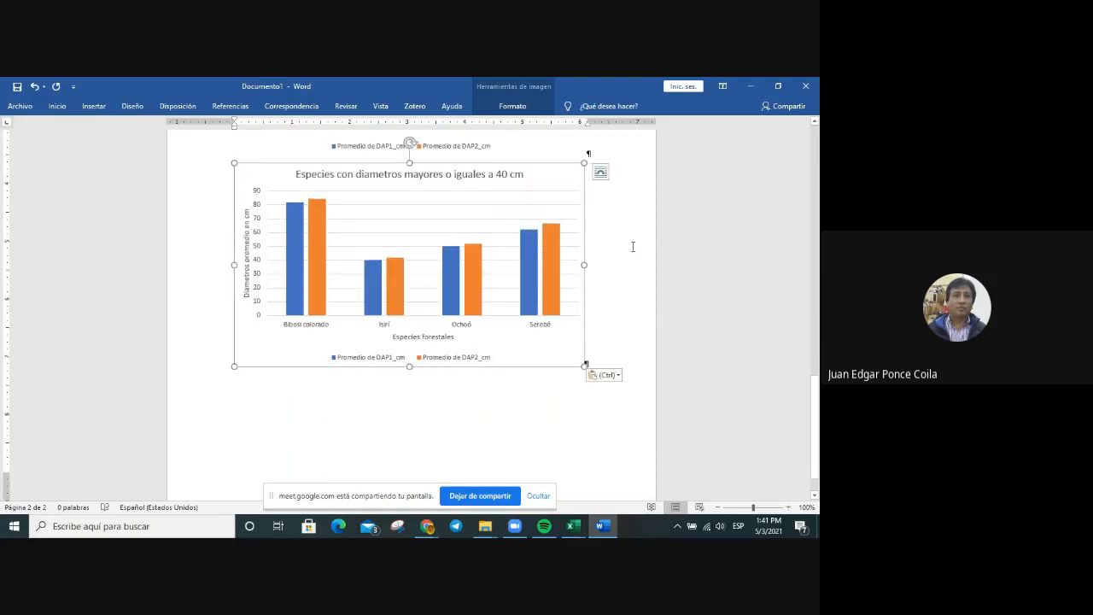
left_click(601, 174)
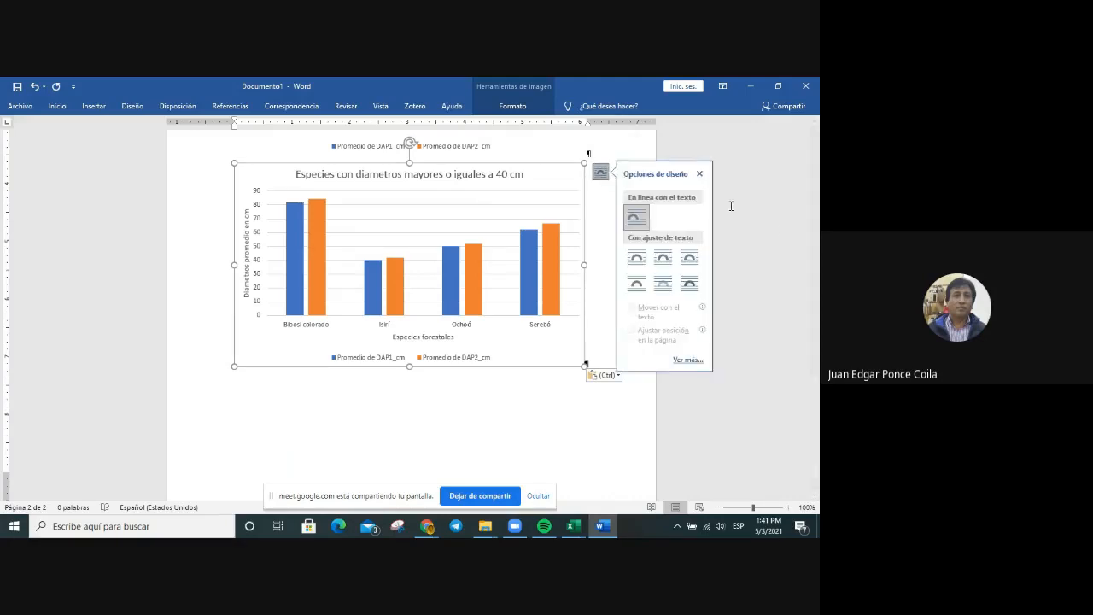
left_click(774, 230)
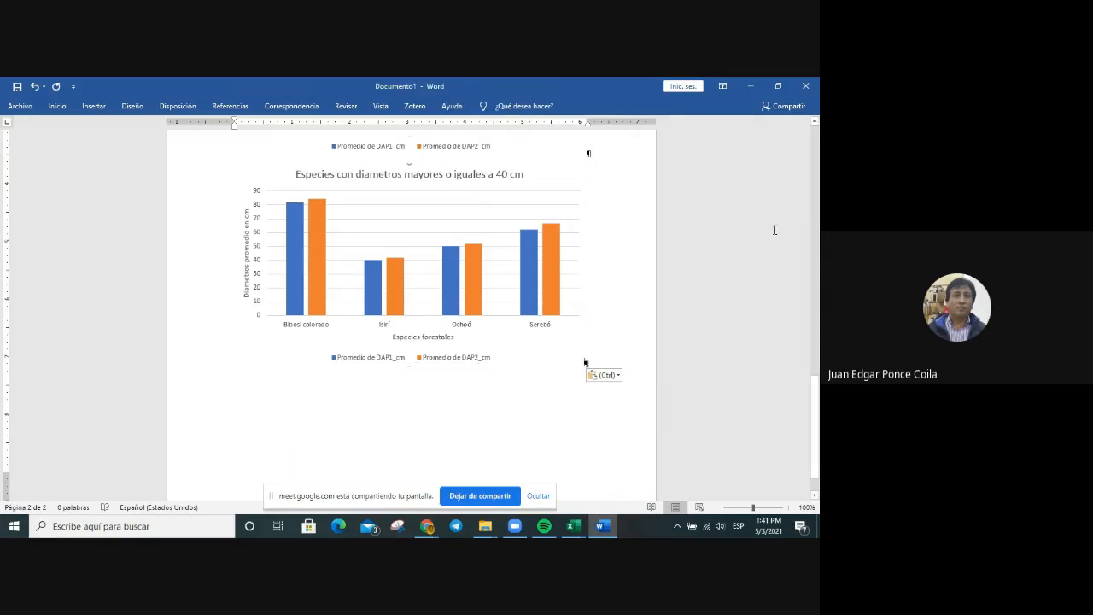
Examine the chart elements available for the embedded "Especies con diametros promedio mayores" chart on the first page.
left_click(488, 224)
scroll(583, 196, "up", 6)
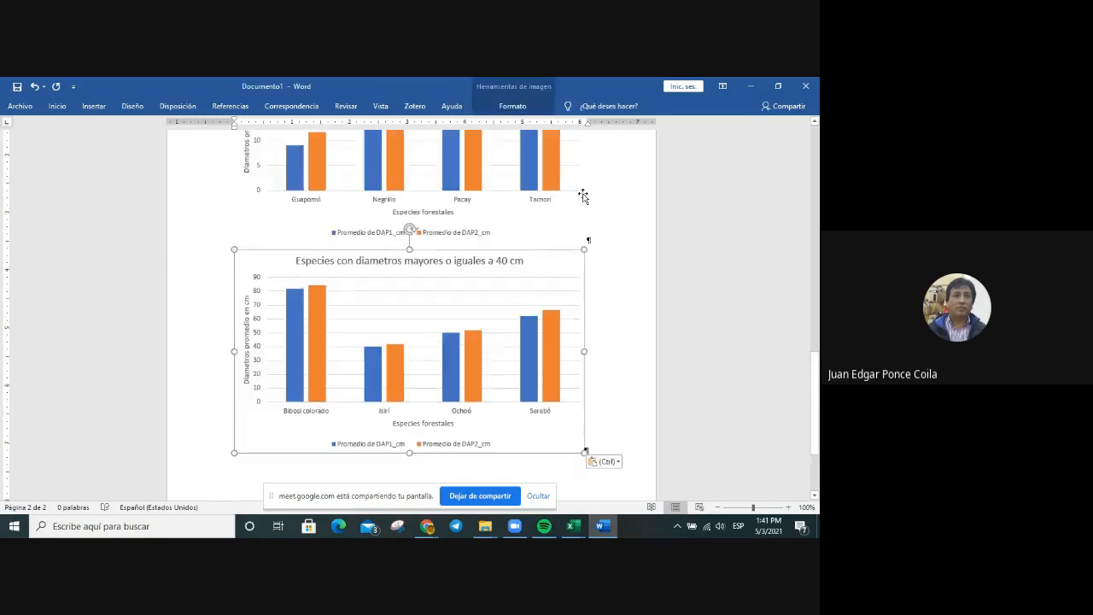
scroll(583, 195, "up", 5)
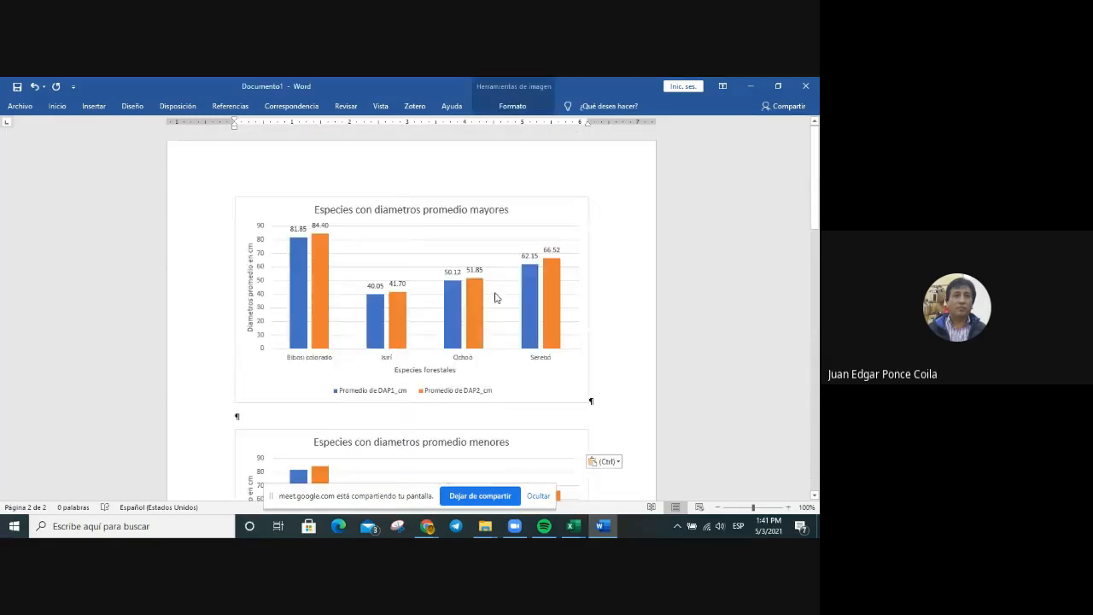
left_click(449, 202)
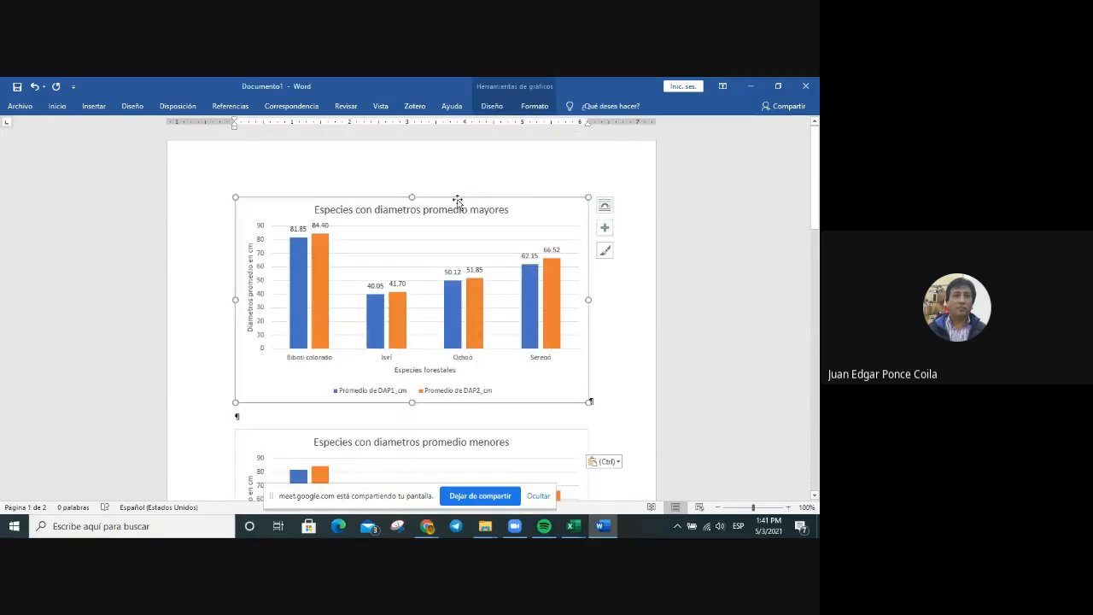
left_click(605, 228)
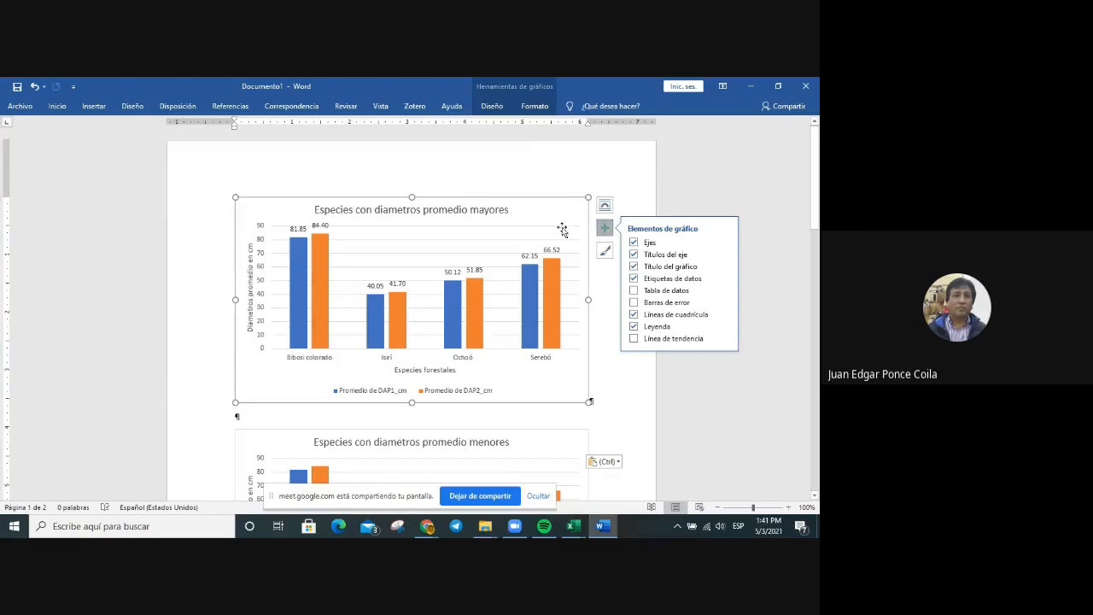
left_click(753, 188)
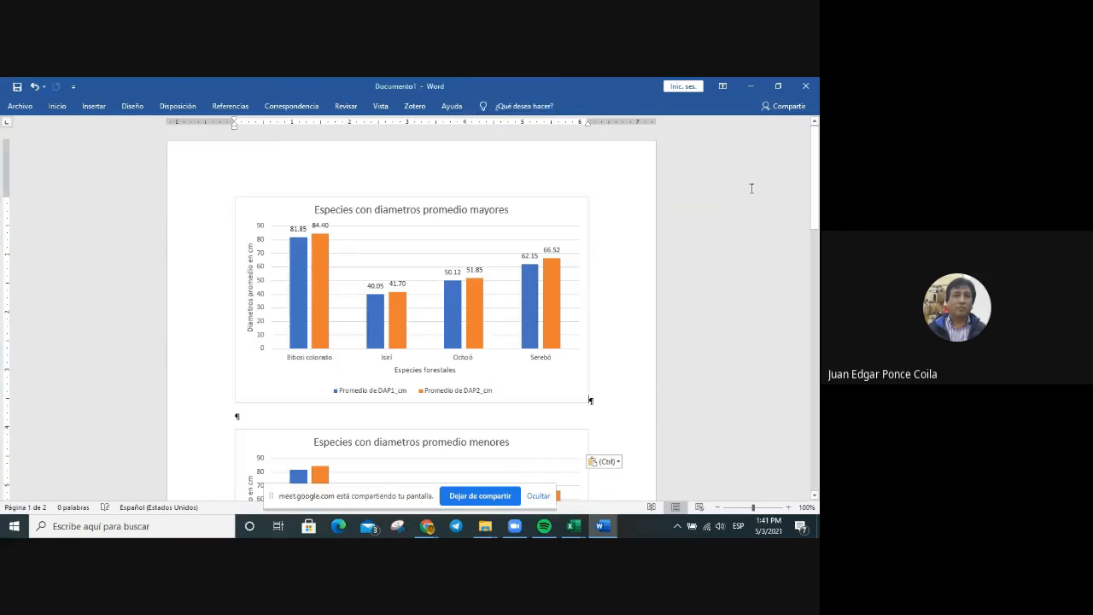
Compare the embedded "Especies con diametros promedio menores" chart with the pasted chart images on the second page.
scroll(684, 342, "down", 4)
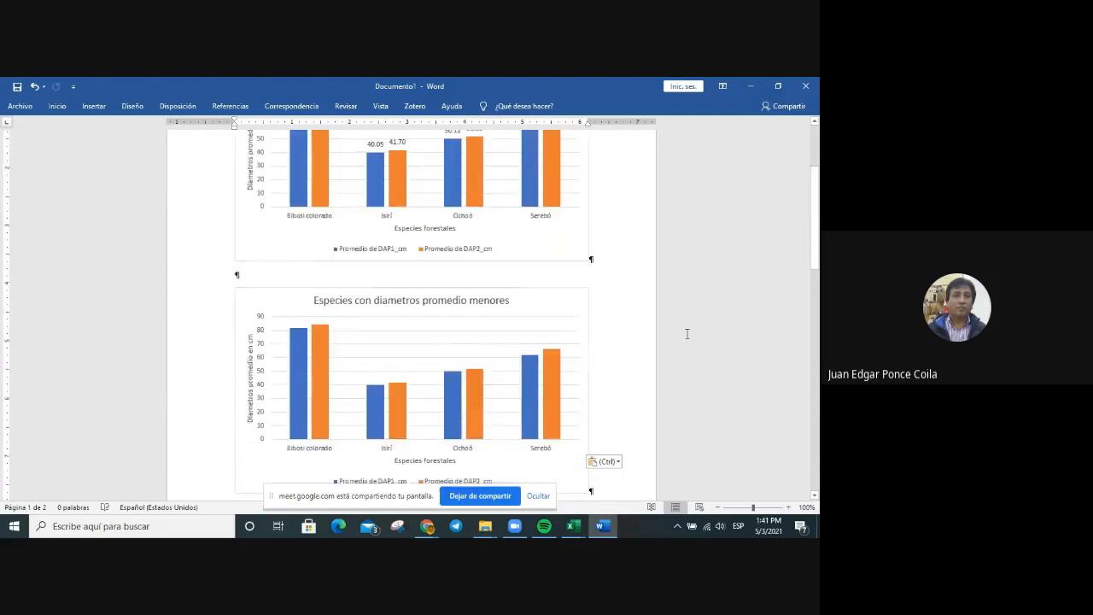
left_click(546, 304)
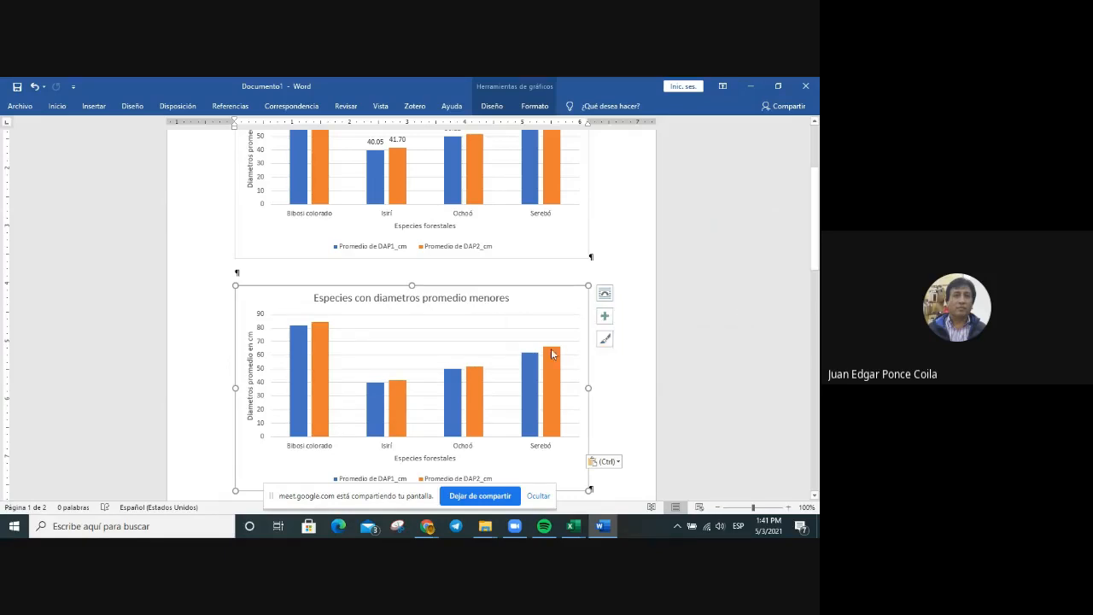
scroll(699, 295, "down", 3)
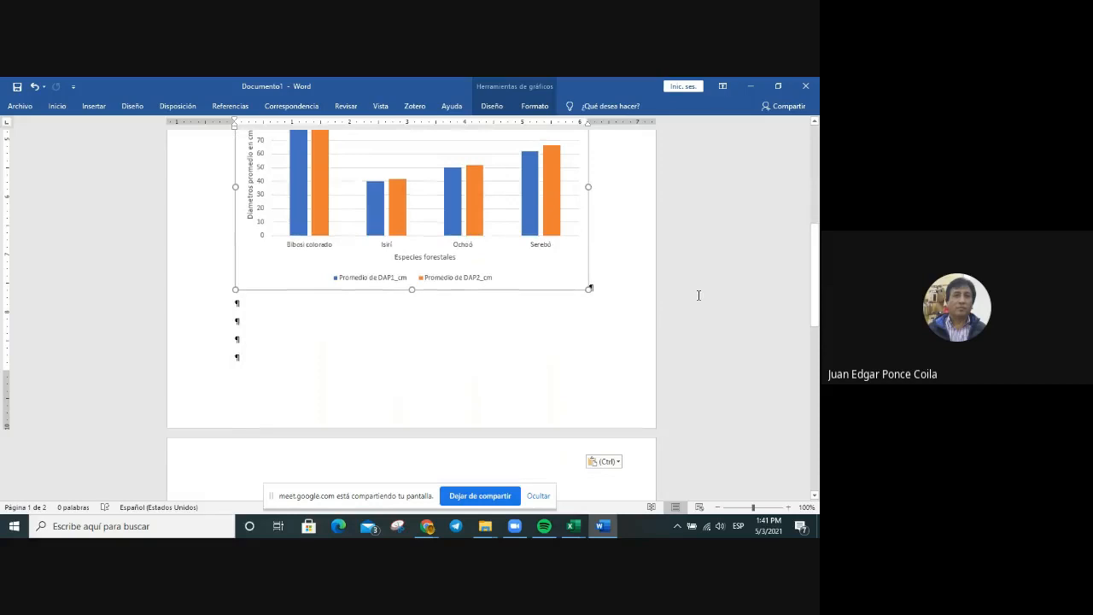
scroll(699, 295, "down", 4)
left_click(483, 268)
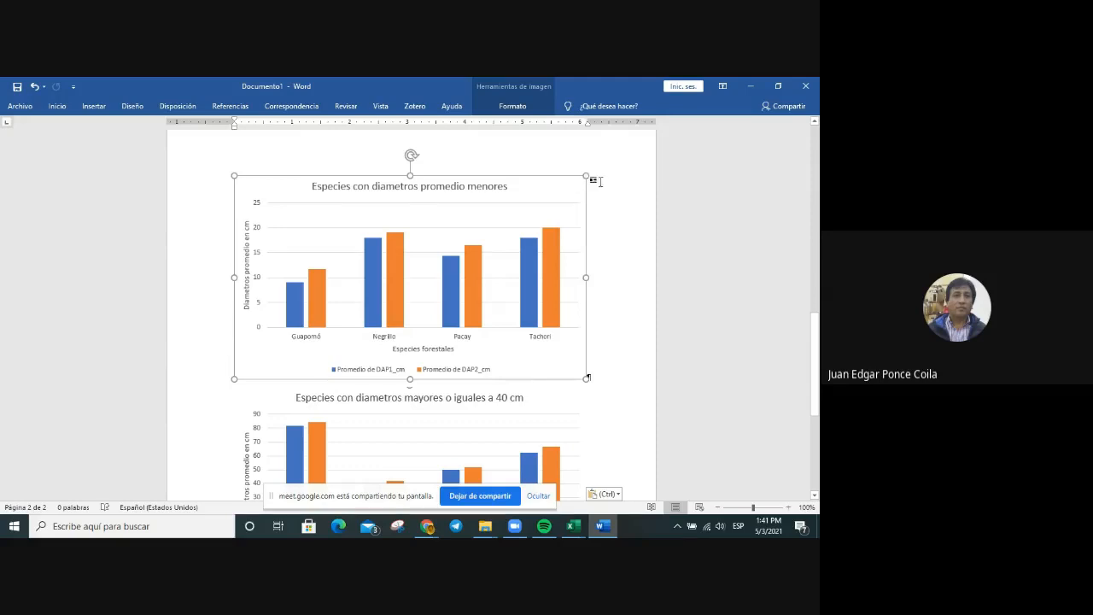
scroll(524, 373, "down", 1)
left_click(524, 373)
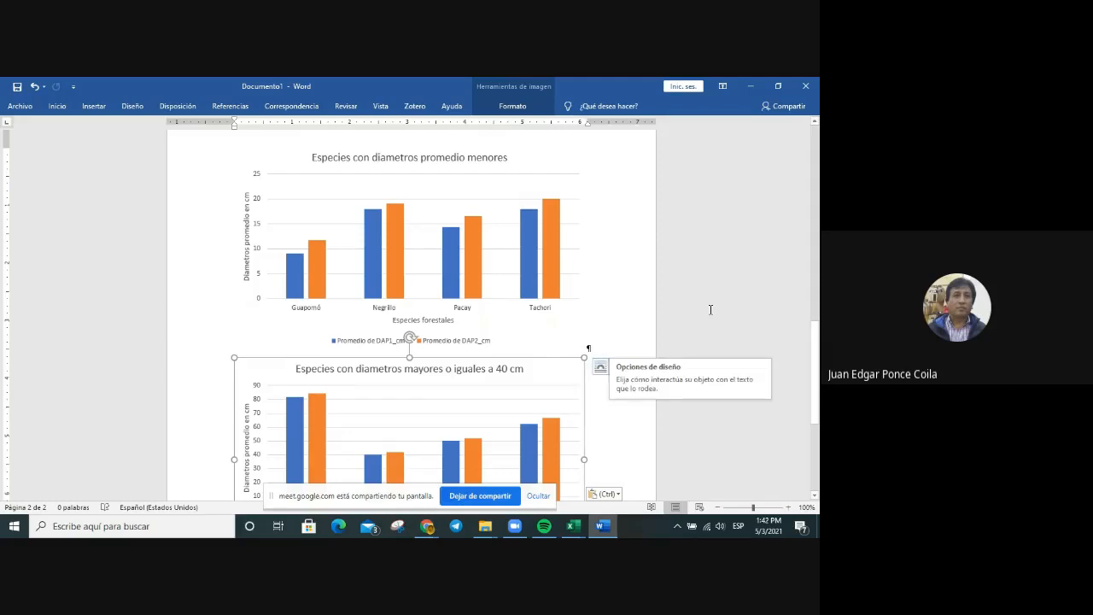
left_click(381, 222)
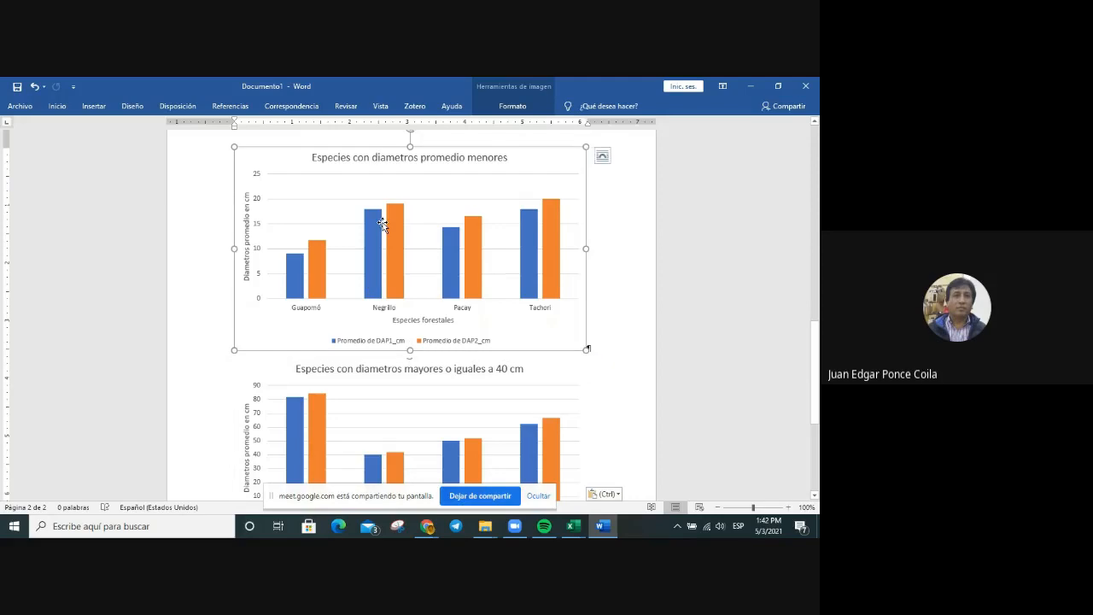
Switch to the Excel workbook containing the pivot chart and show the chart's field buttons.
left_click(576, 527)
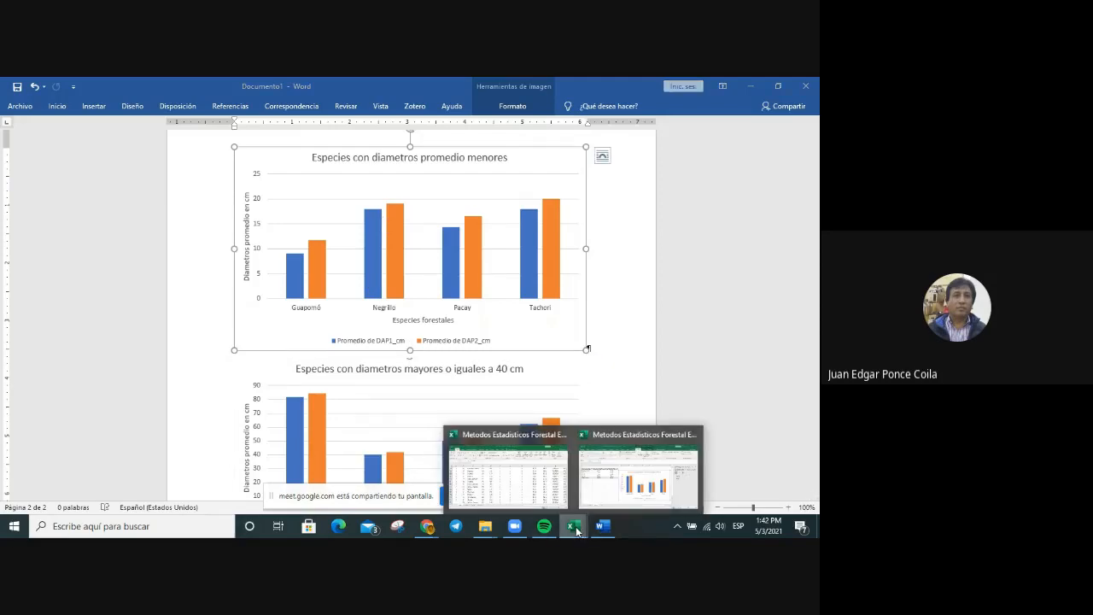
left_click(619, 499)
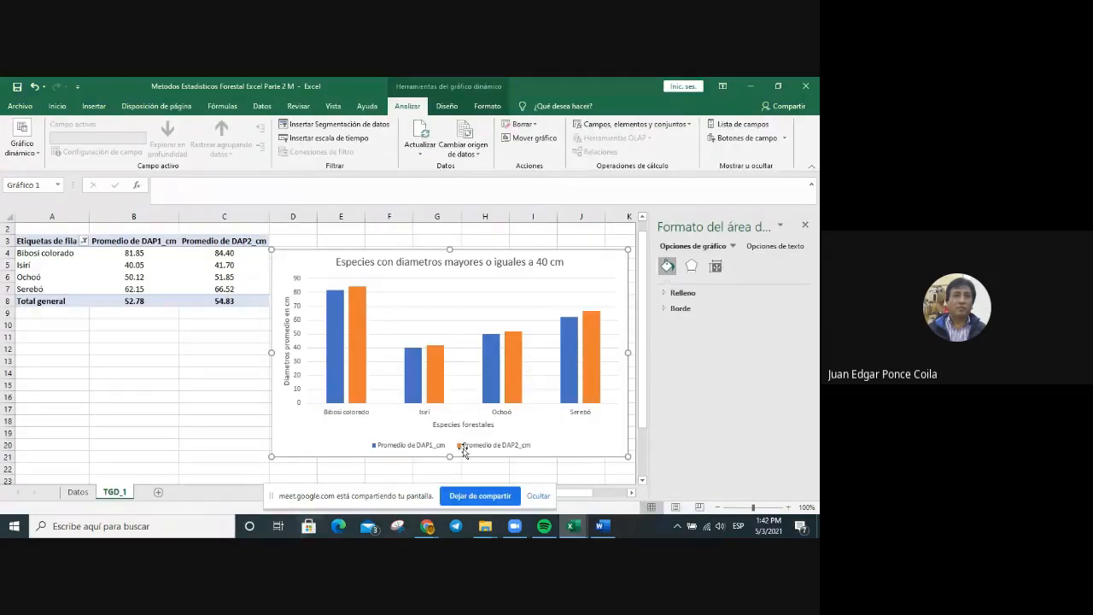
left_click(744, 138)
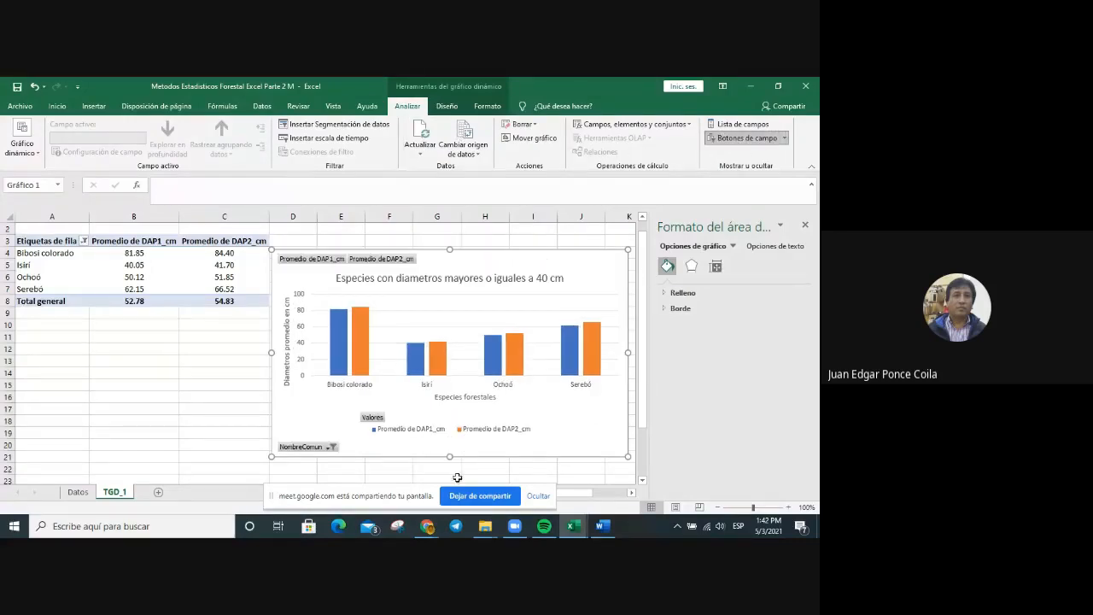
Review the value filter conditions available for the pivot chart's NombreComun field, leaving the filter as it is.
left_click(329, 447)
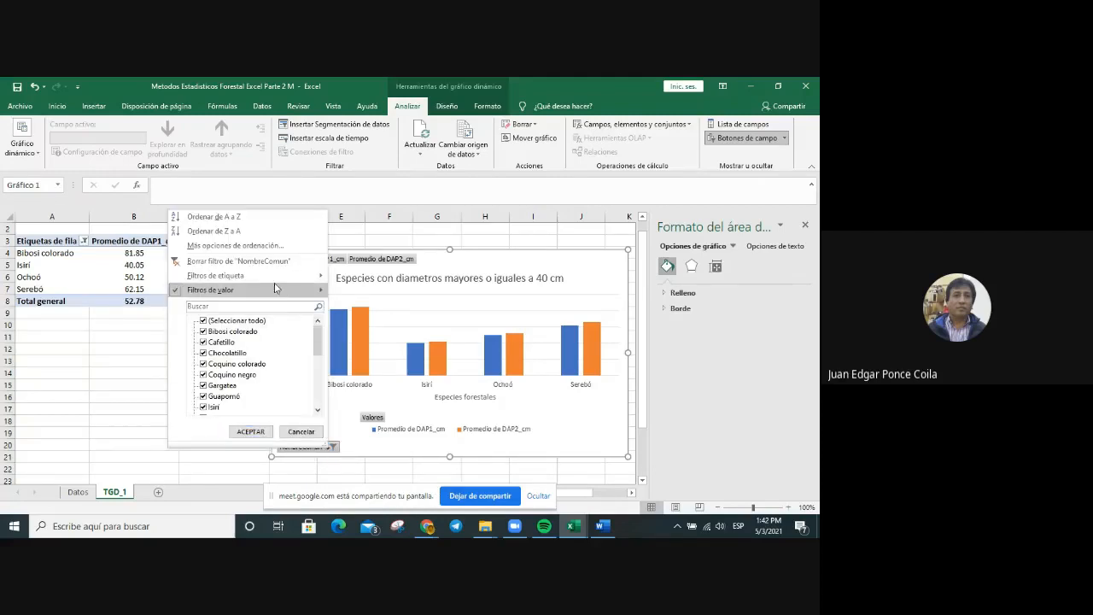
mouse_move(273, 290)
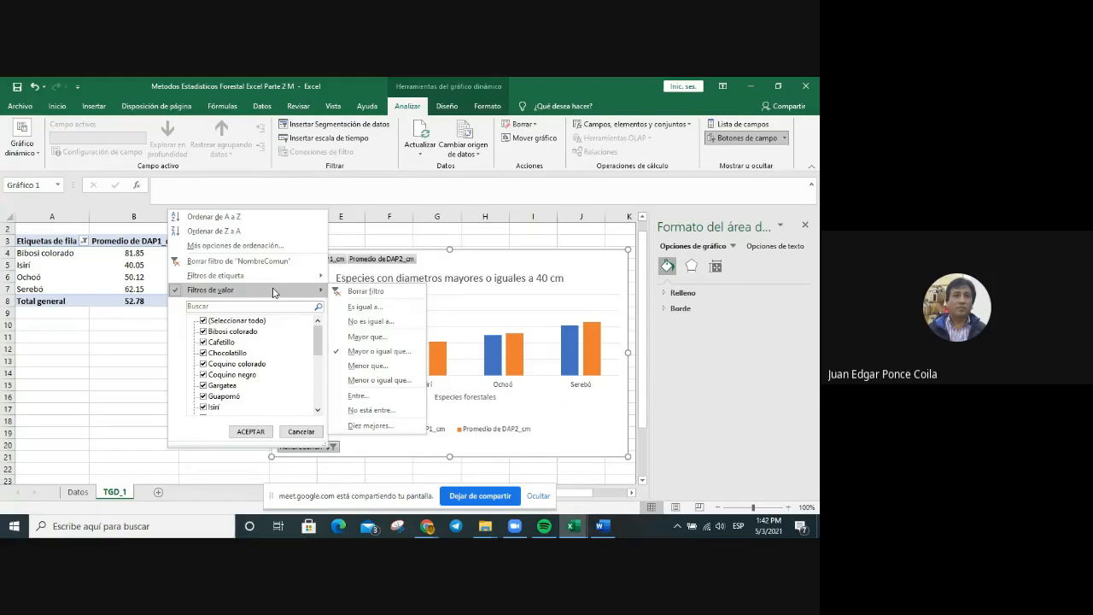
left_click(92, 365)
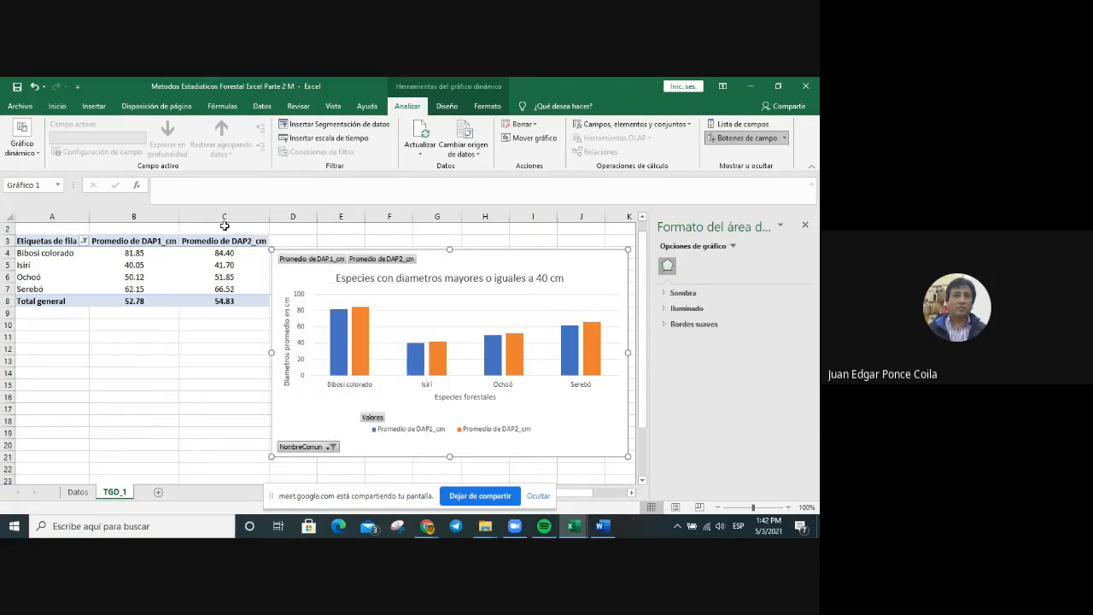
Apply a label filter to the pivot table's row labels so that NombreComun is equal to "Coquino".
left_click(83, 241)
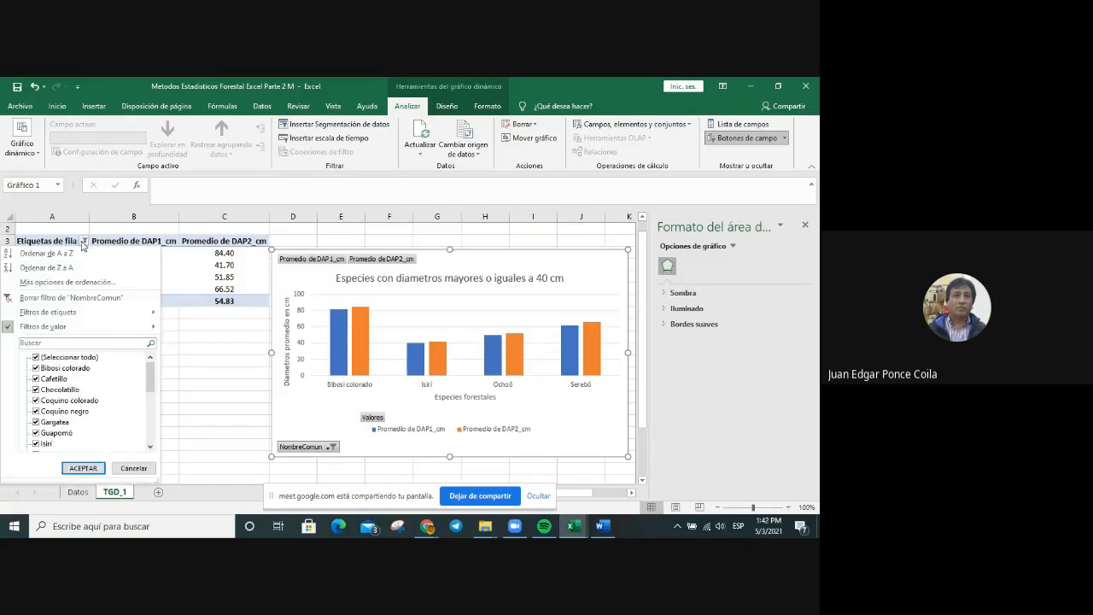
mouse_move(117, 333)
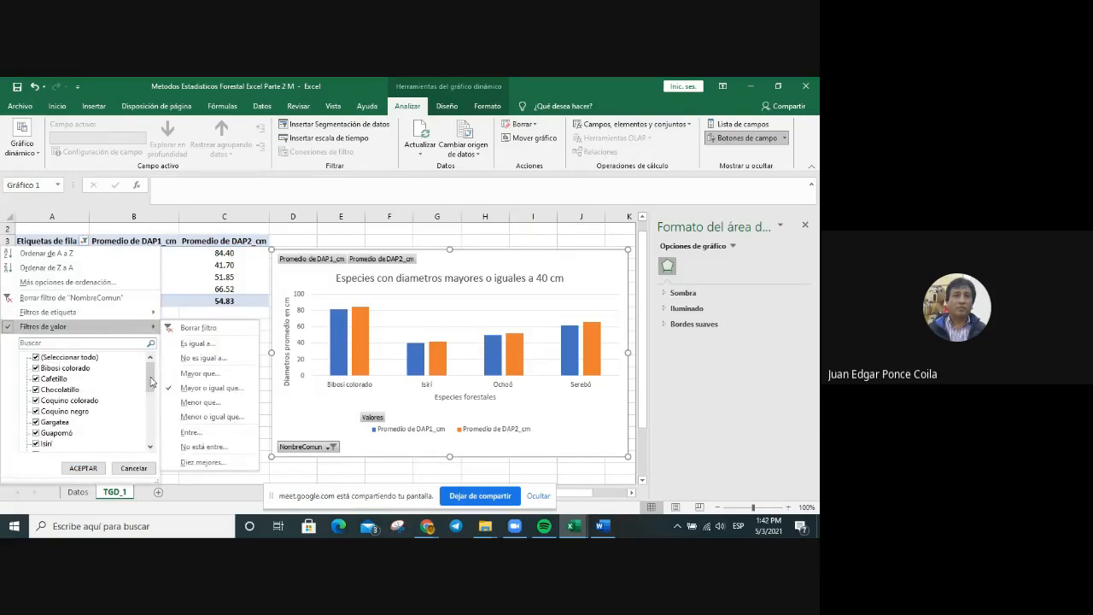
mouse_move(151, 380)
left_mouse_down()
mouse_move(149, 447)
mouse_move(149, 378)
left_mouse_up()
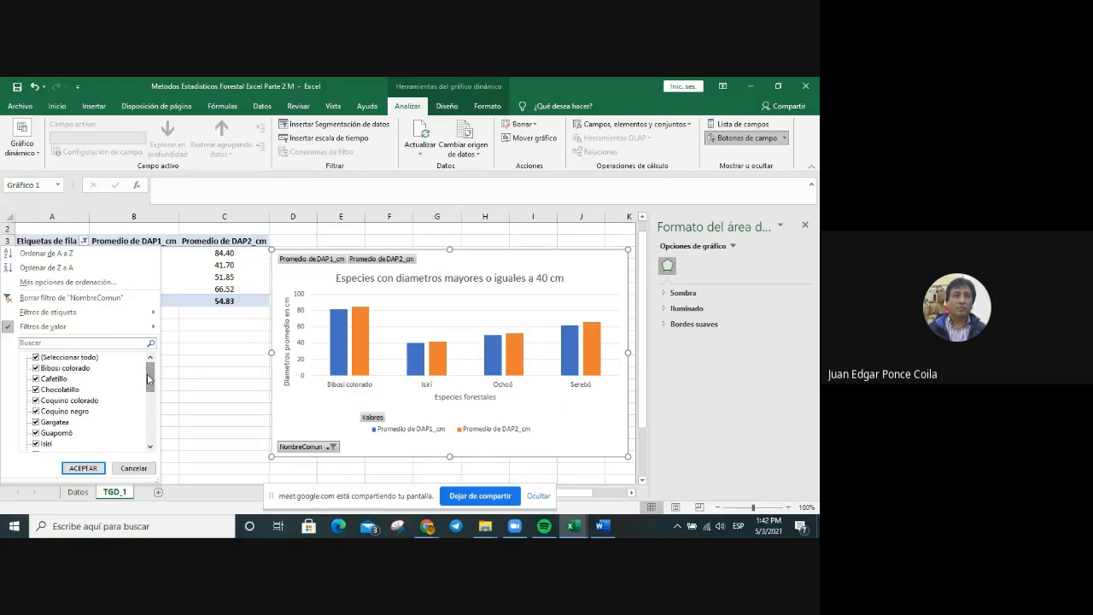
mouse_move(106, 320)
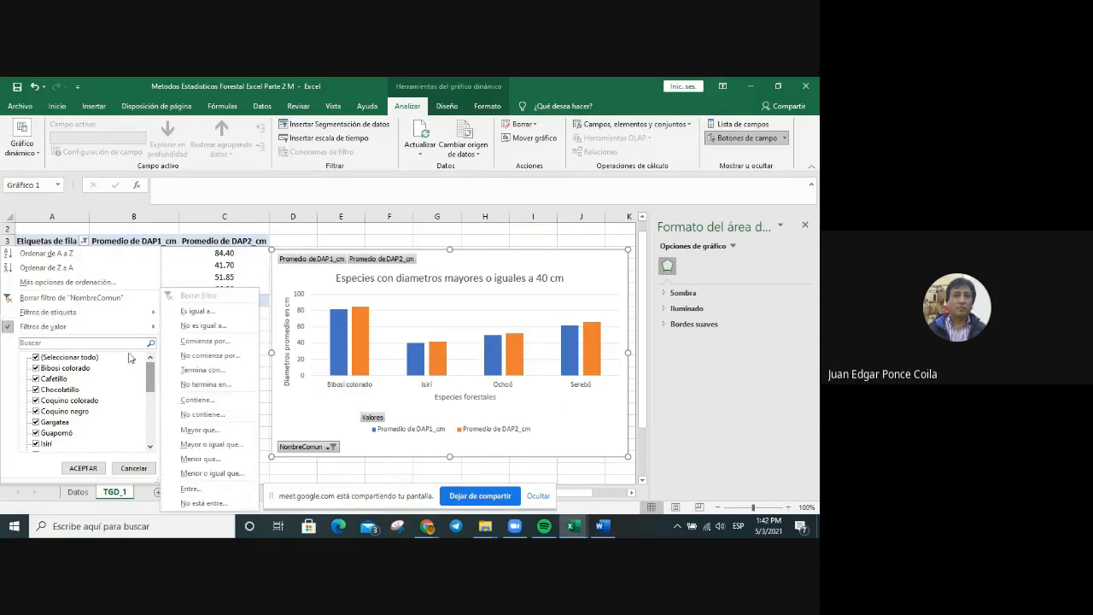
left_click(196, 313)
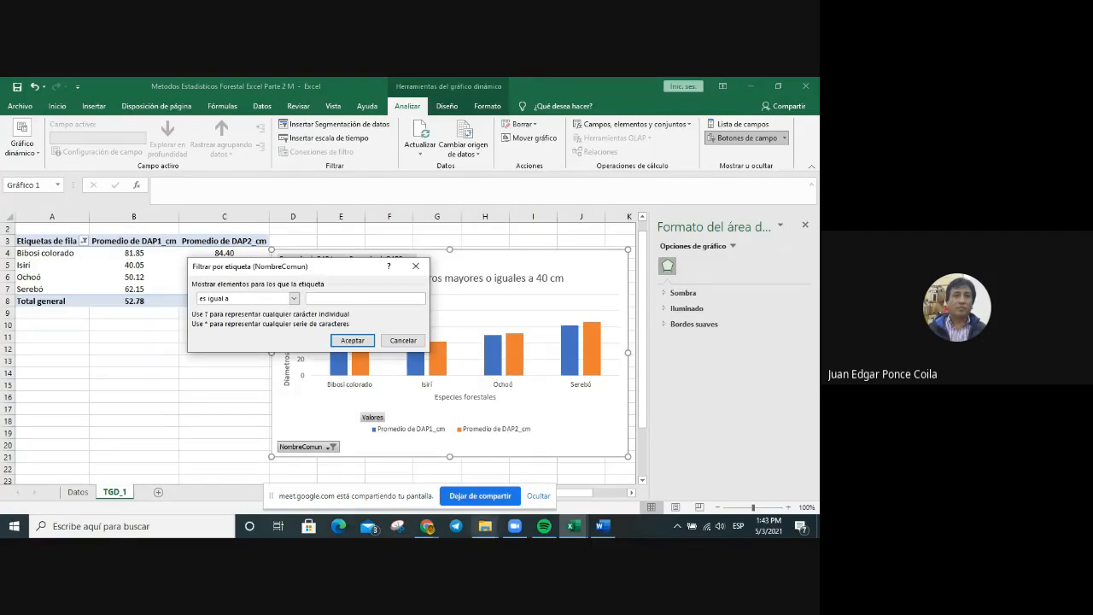
type("Co")
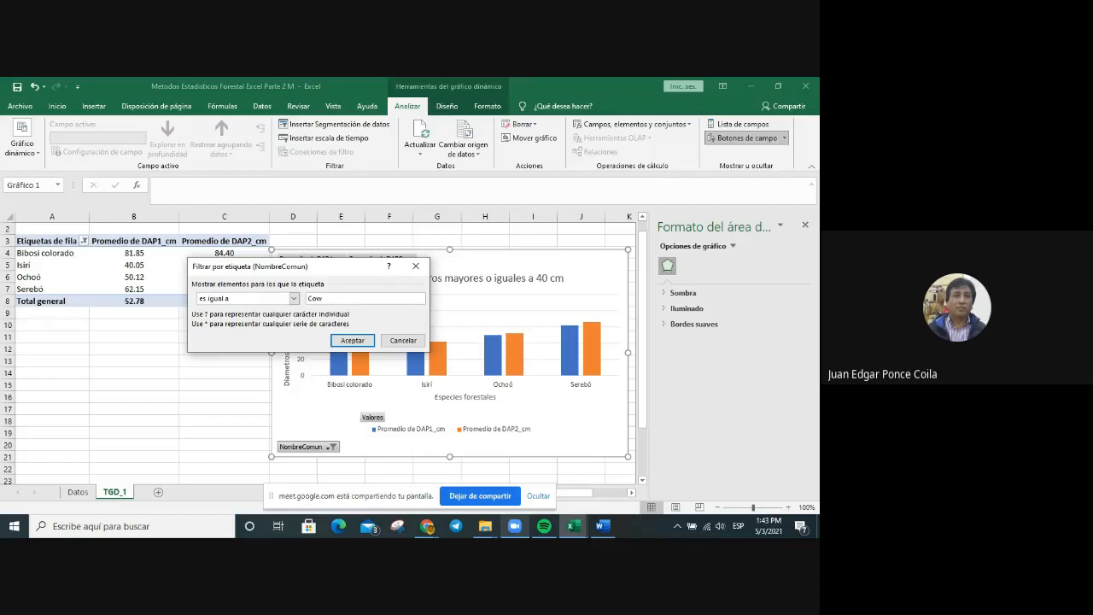
type("w")
key("BackSpace")
type("quino")
key("Return")
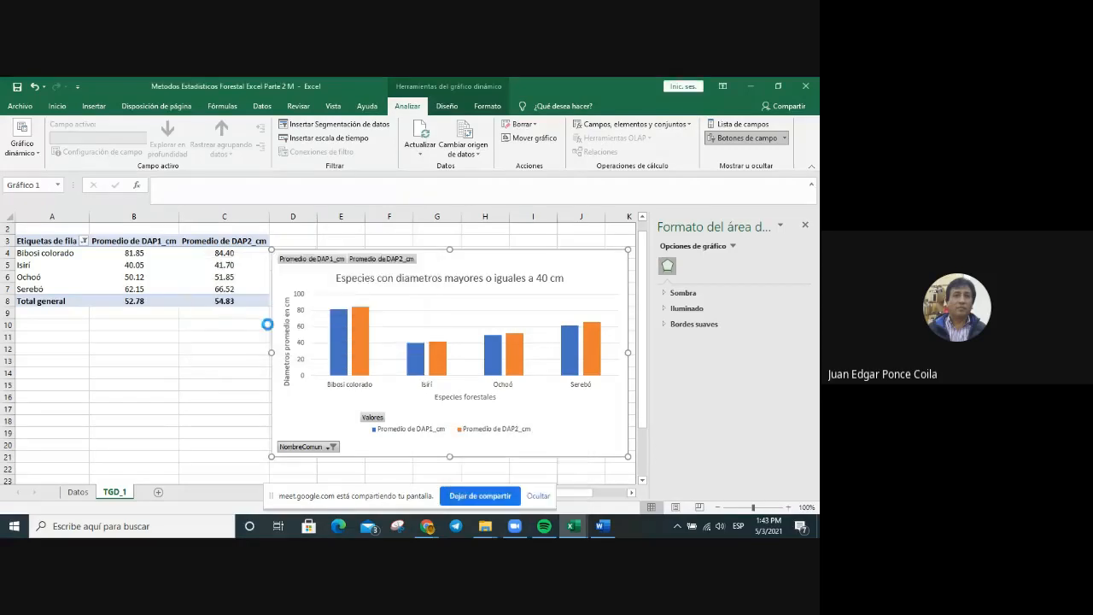
Clear the label filter on NombreComun so the pivot table and chart include all species.
left_click(82, 241)
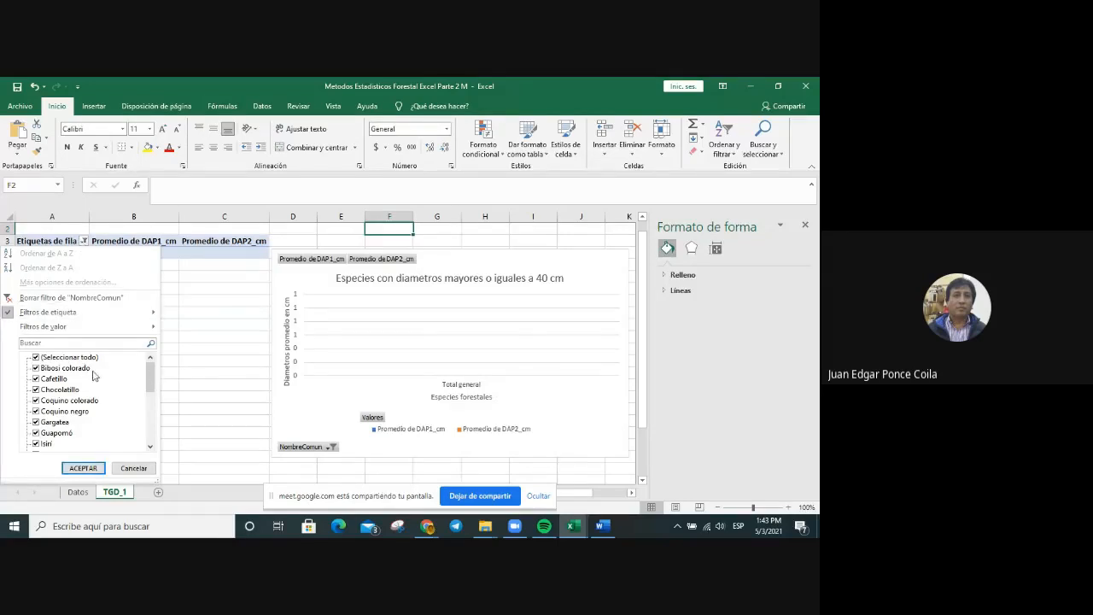
left_click(334, 449)
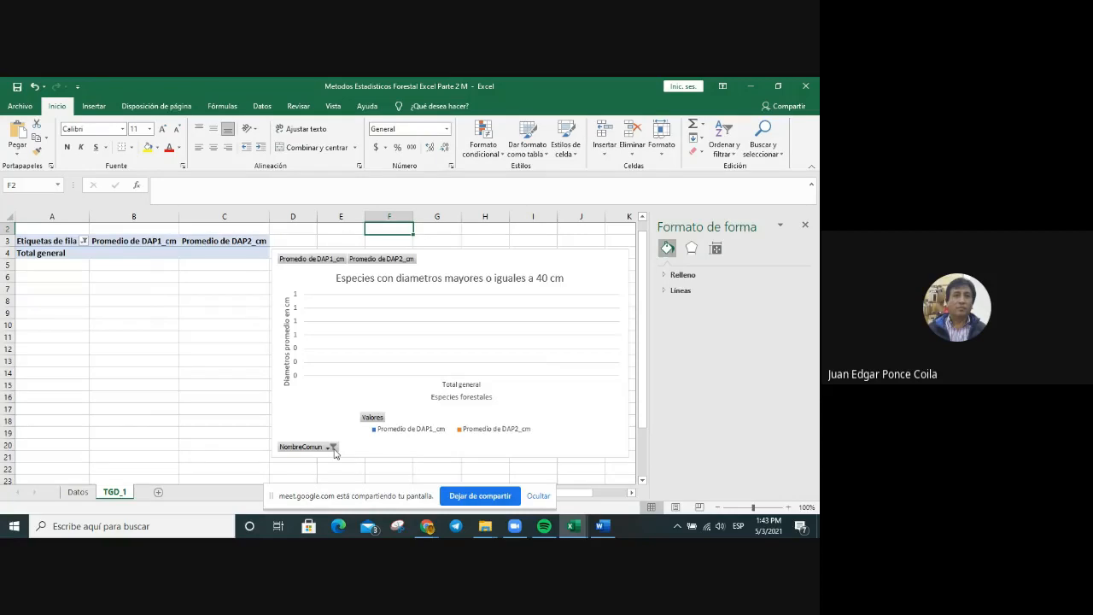
left_click(334, 449)
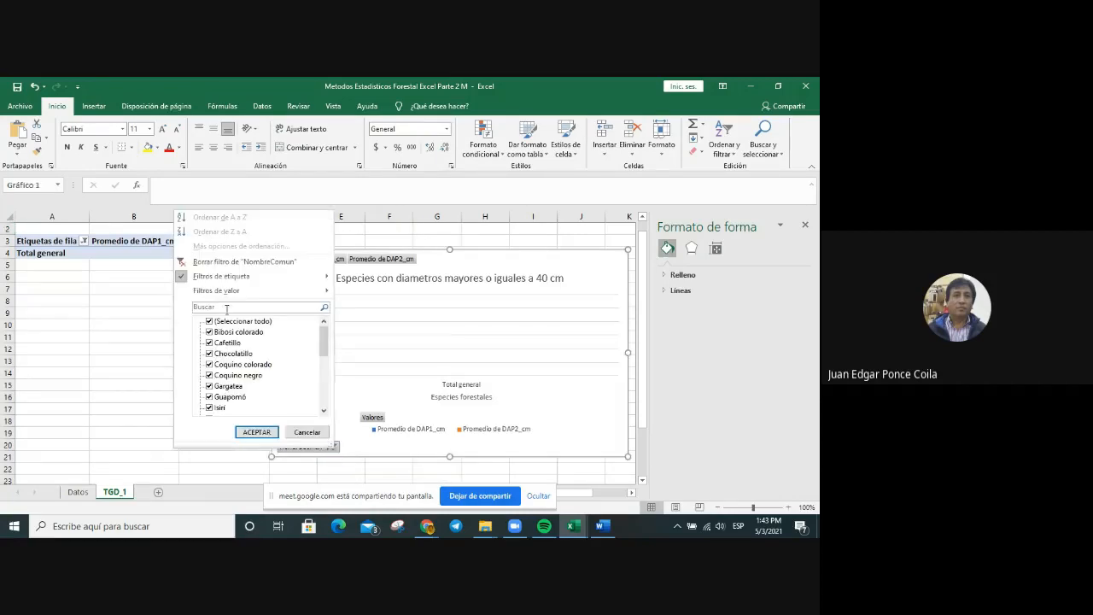
mouse_move(220, 276)
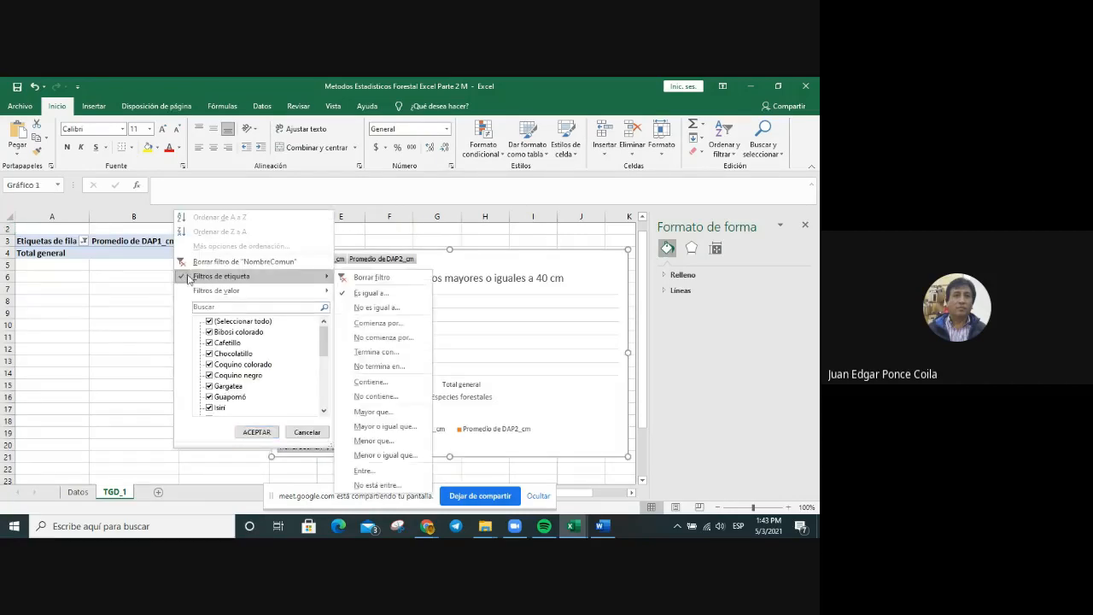
left_click(408, 279)
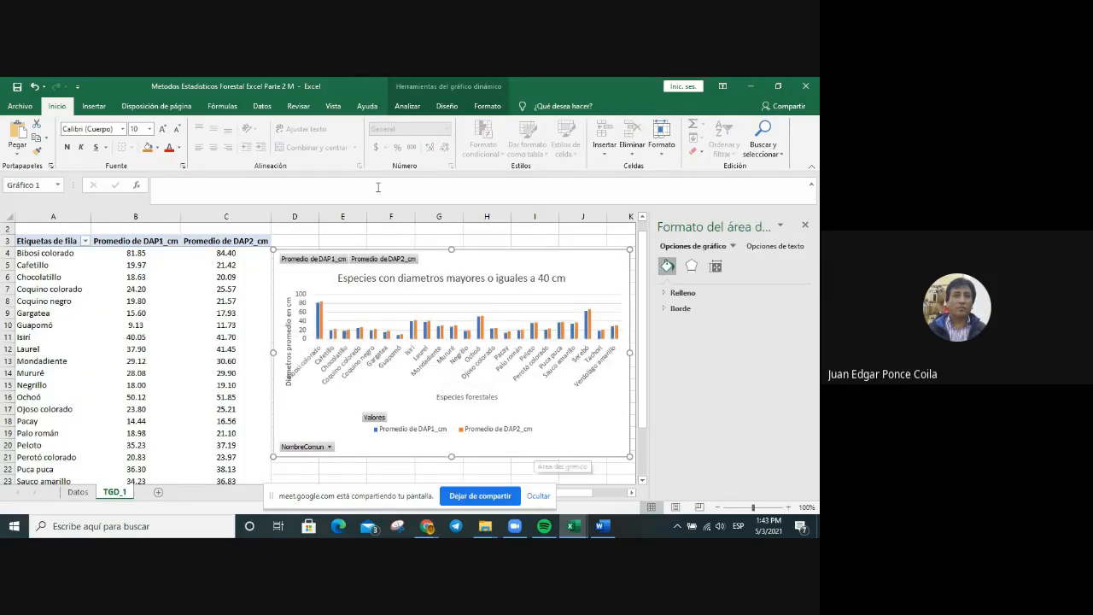
Try a label filter on the pivot table's row labels with NombreComun equal to "Coquino".
left_click(85, 242)
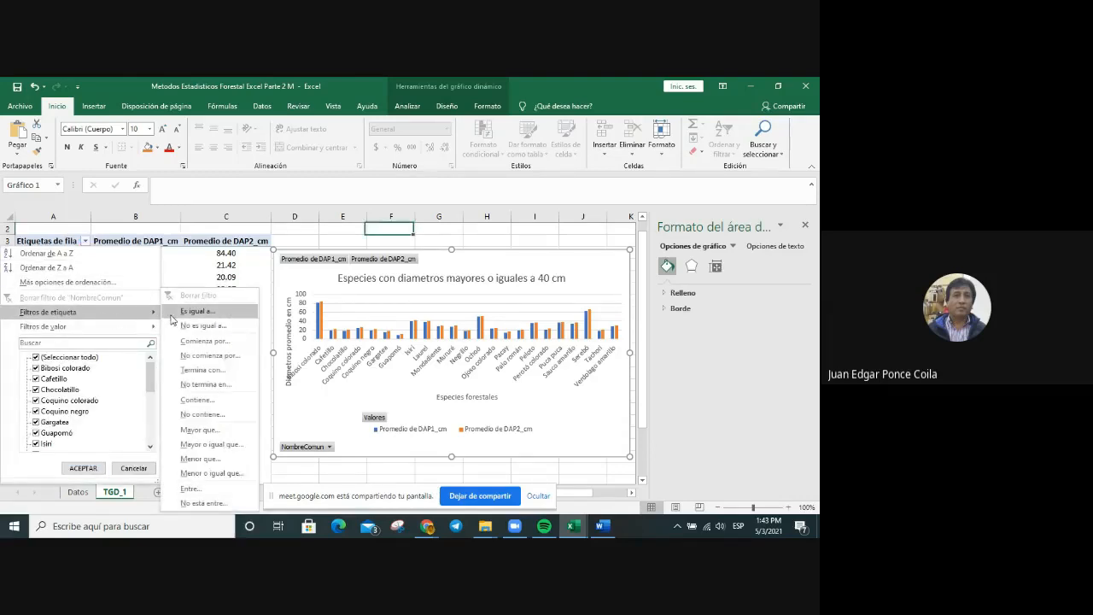
left_click(197, 313)
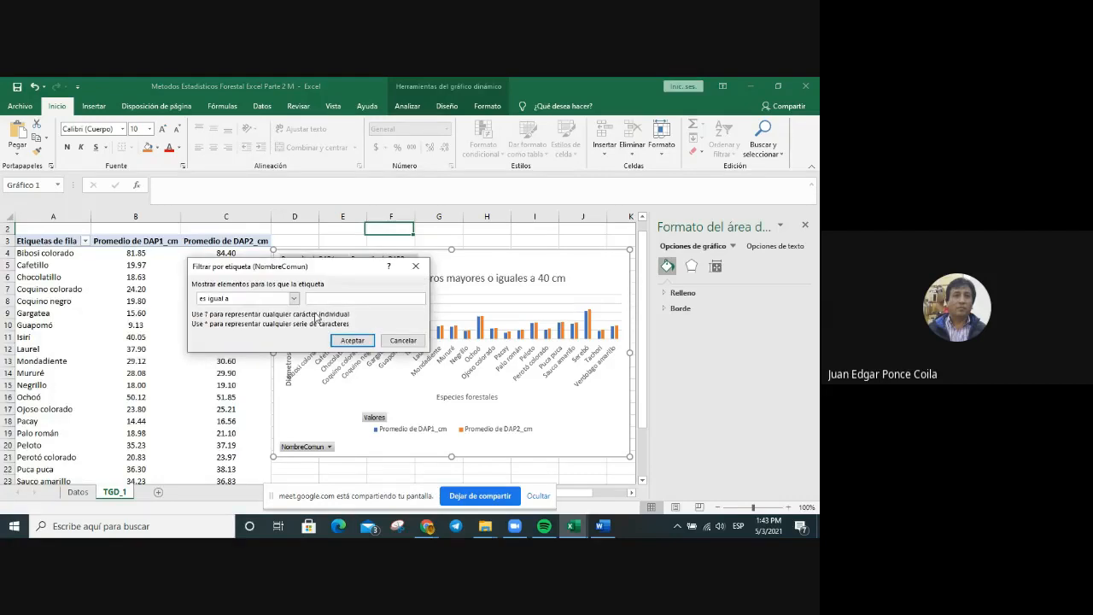
type("Coquino")
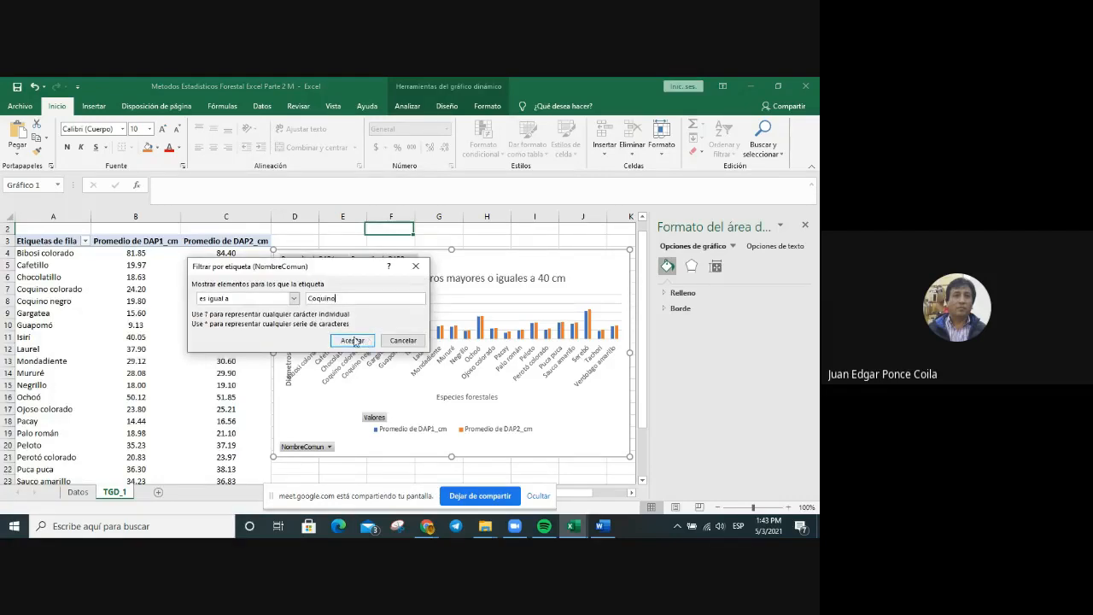
left_click(353, 340)
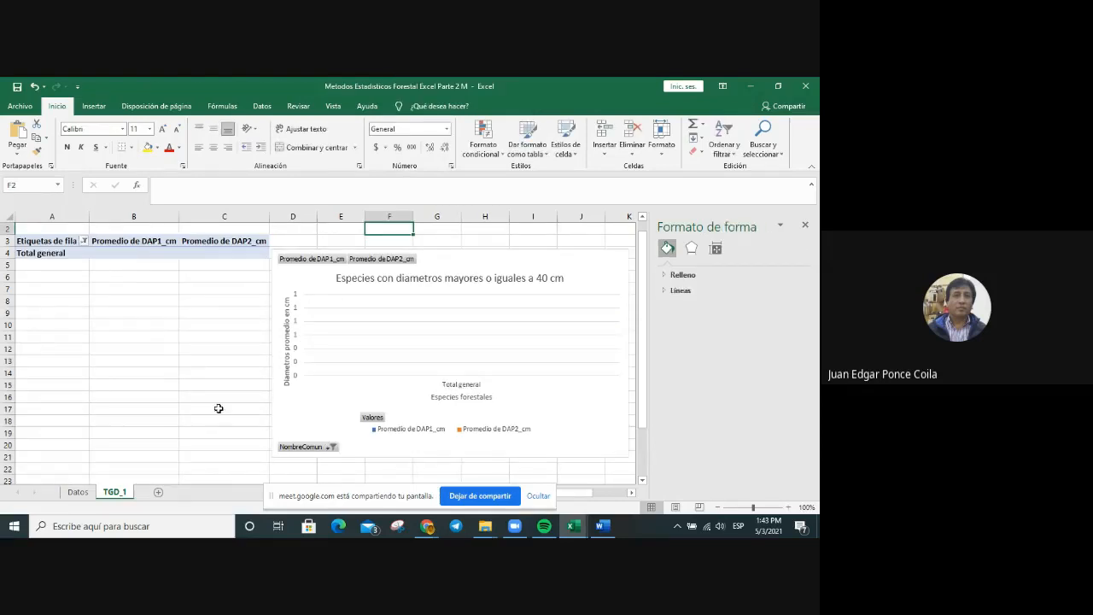
Remove the "Coquino" label filter from the pivot table's row labels.
left_click(82, 242)
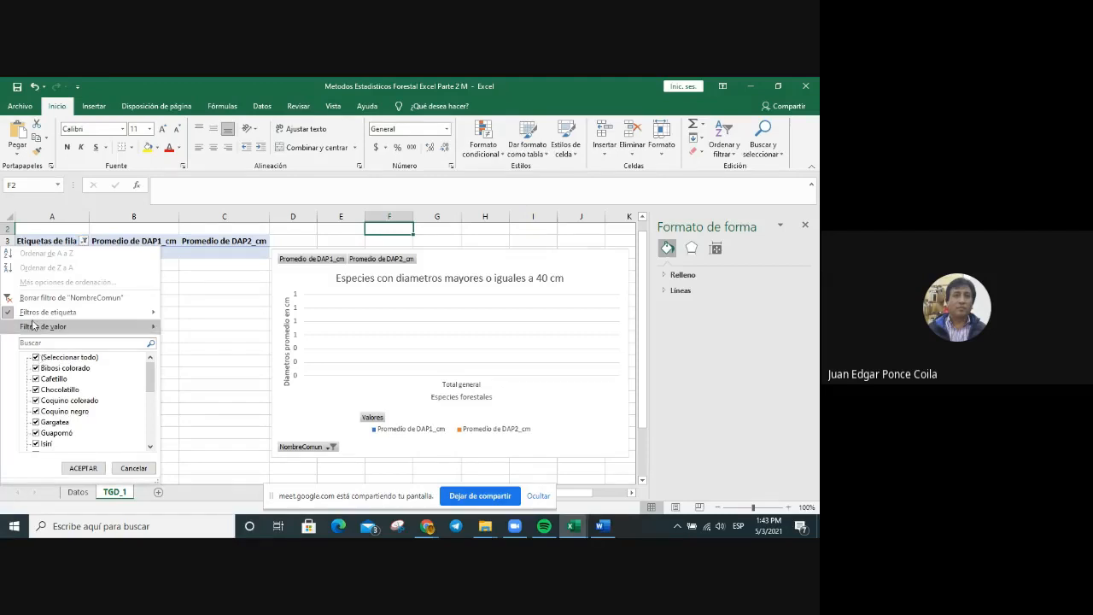
mouse_move(142, 316)
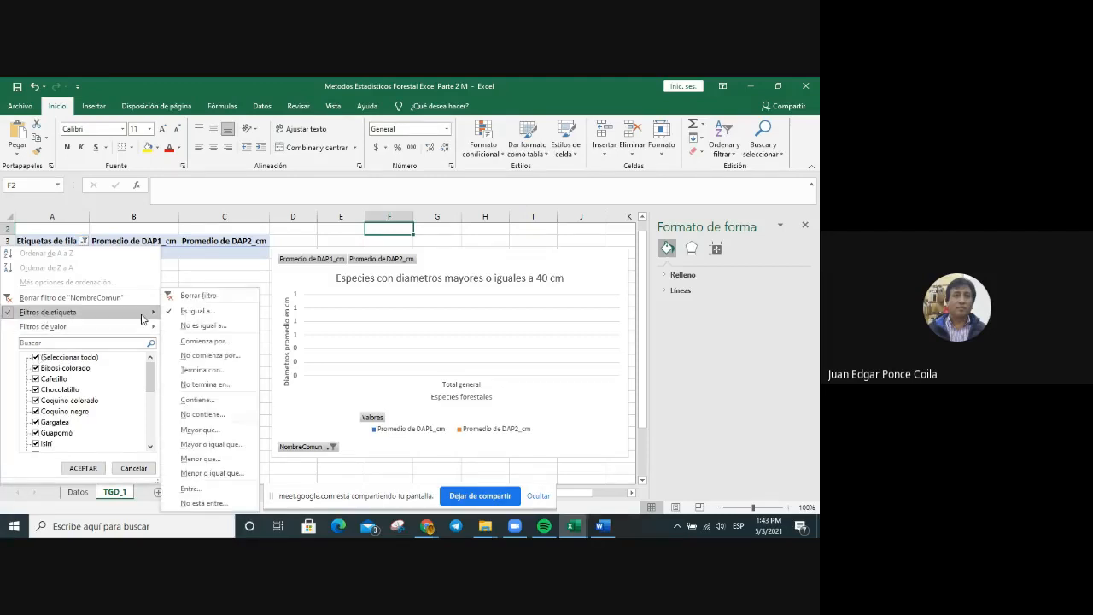
left_click(197, 296)
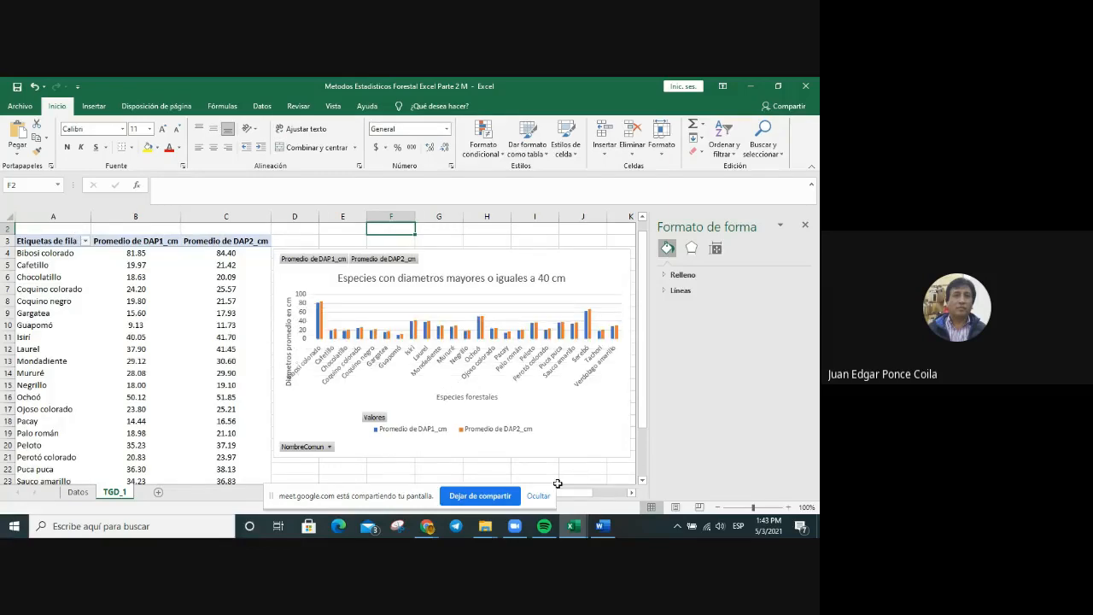
left_click(329, 447)
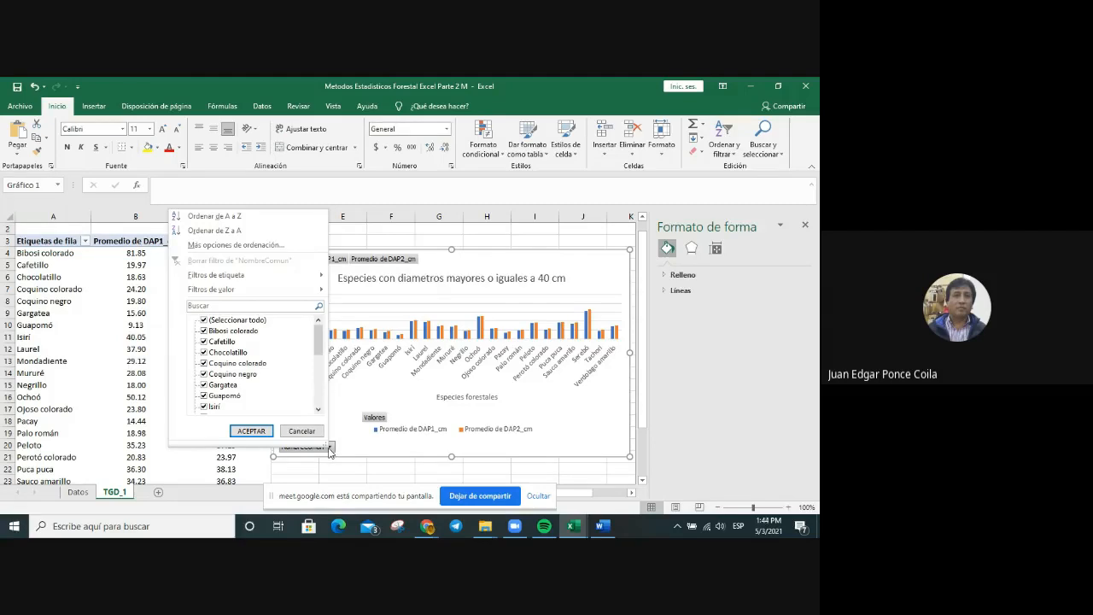
mouse_move(182, 277)
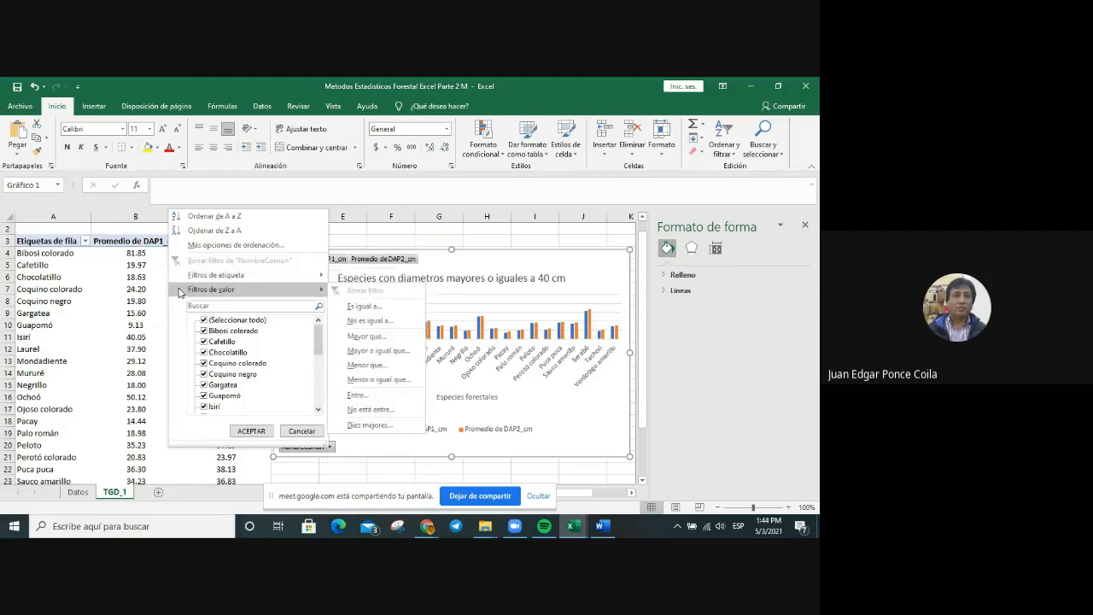
left_click(674, 329)
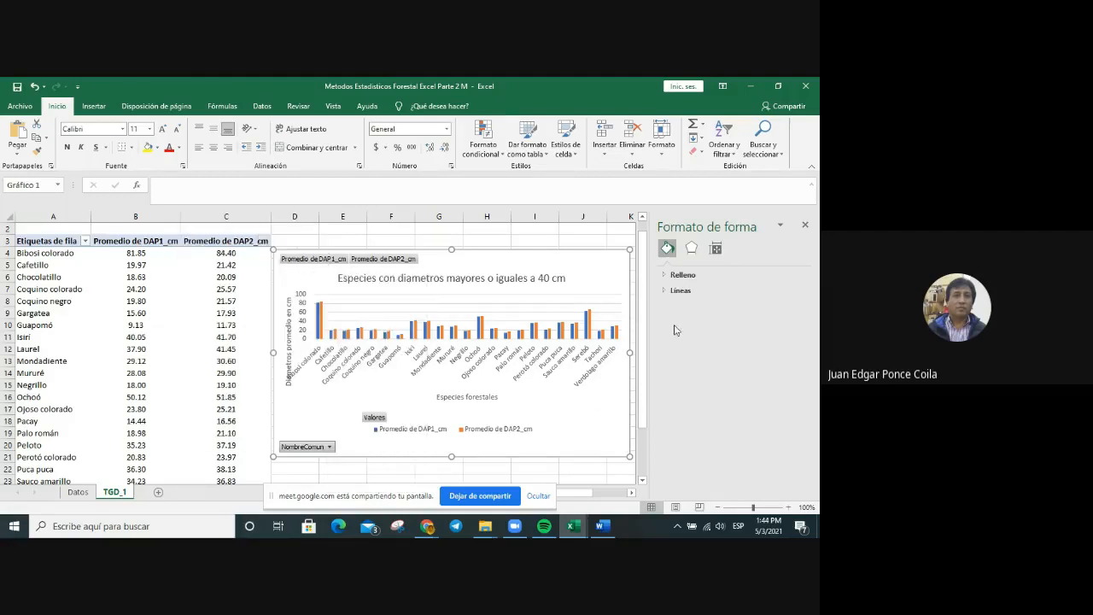
left_click(84, 240)
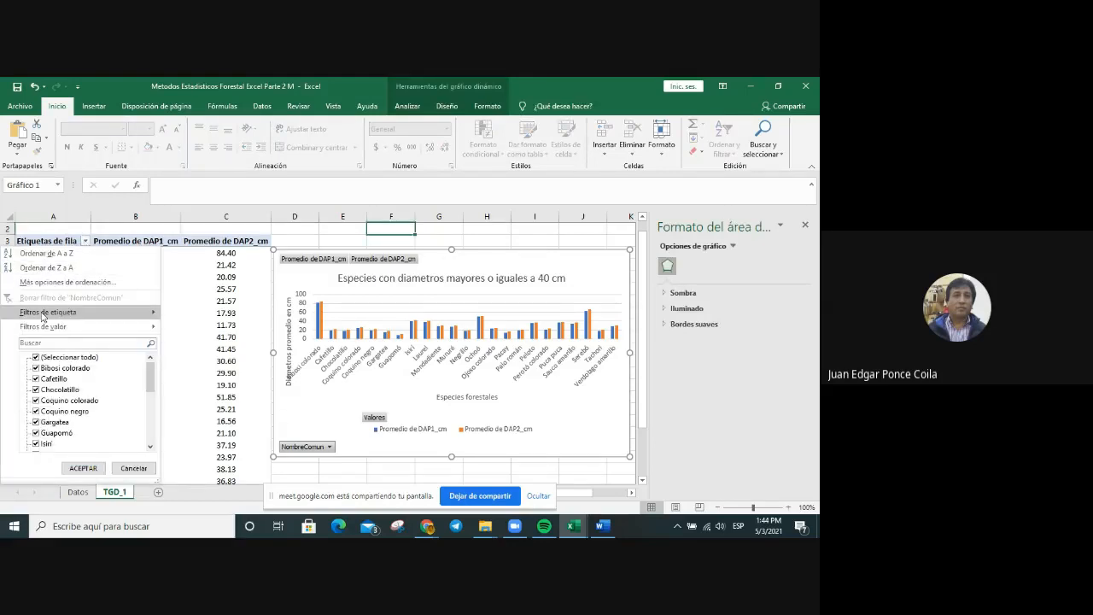
mouse_move(43, 329)
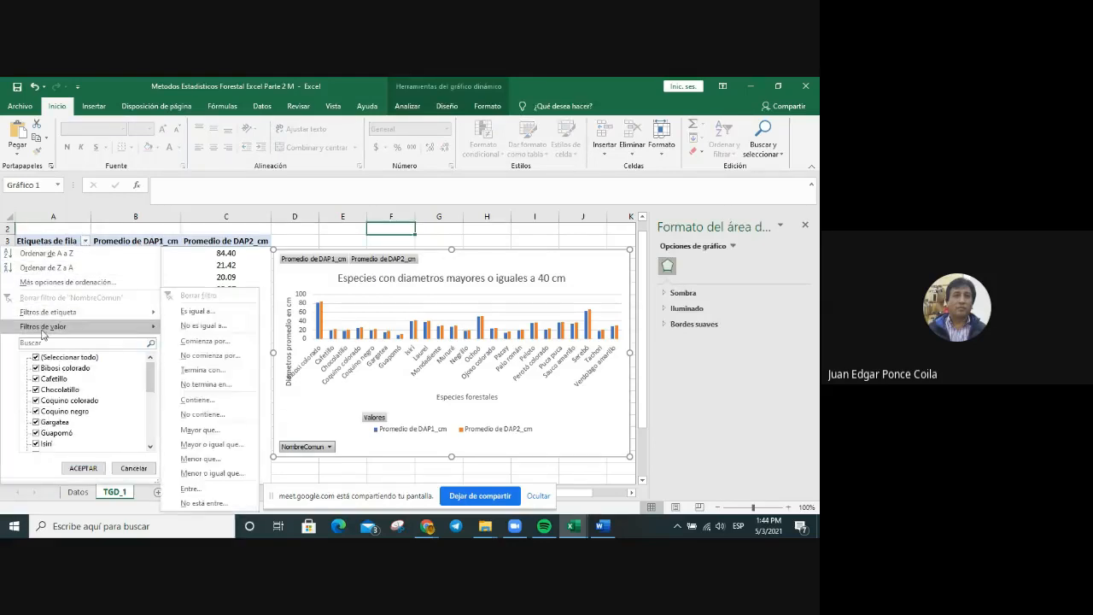
left_click(221, 227)
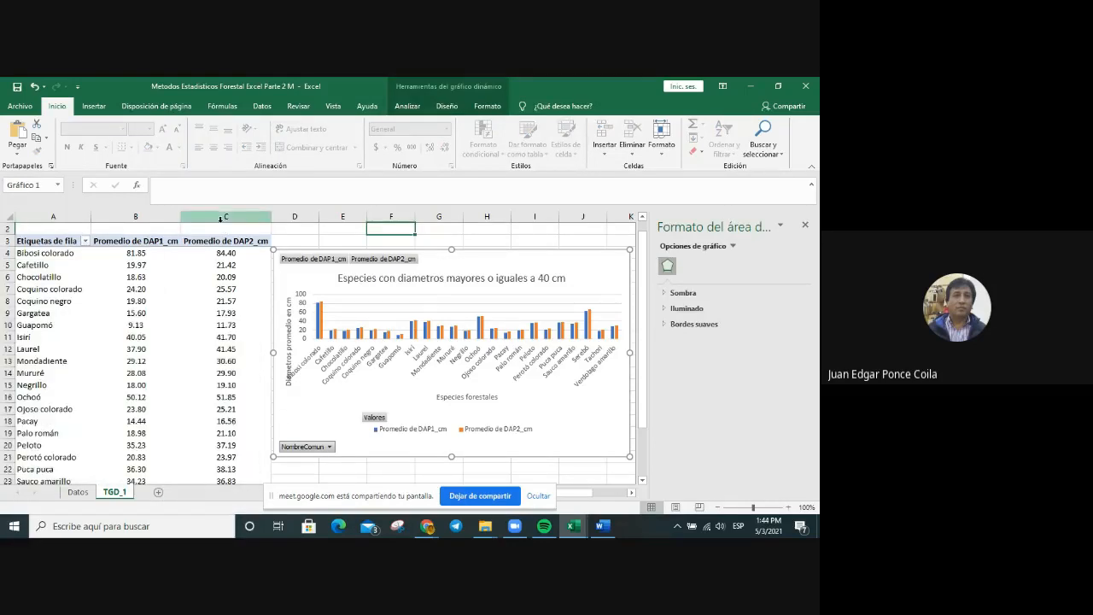
Apply a label filter to the pivot table's row labels so that NombreComun begins with ("comienza por") "Coquino".
left_click(86, 242)
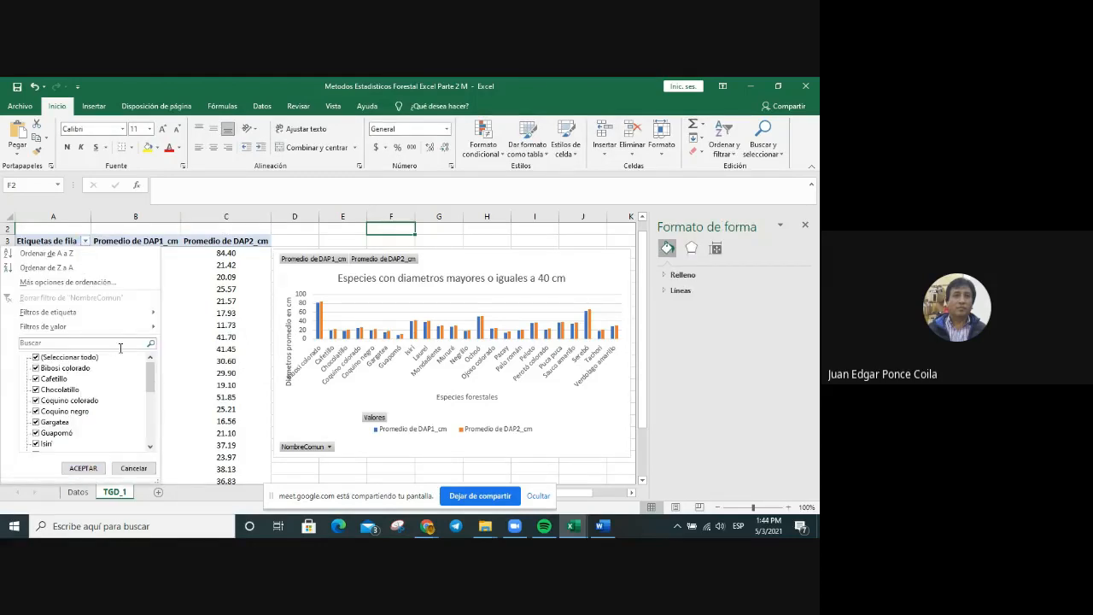
mouse_move(156, 314)
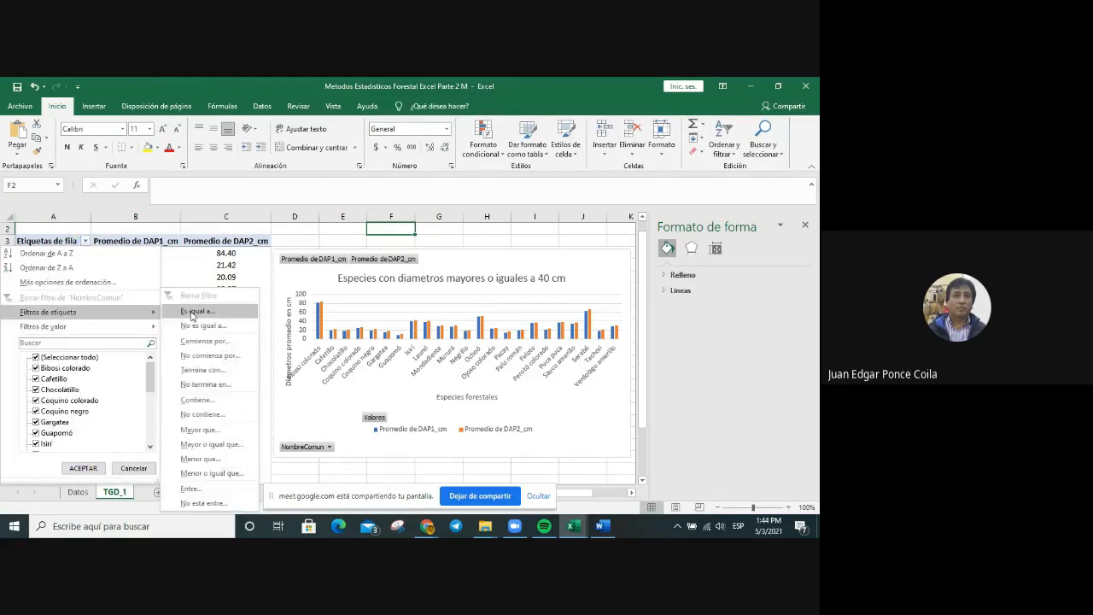
left_click(192, 313)
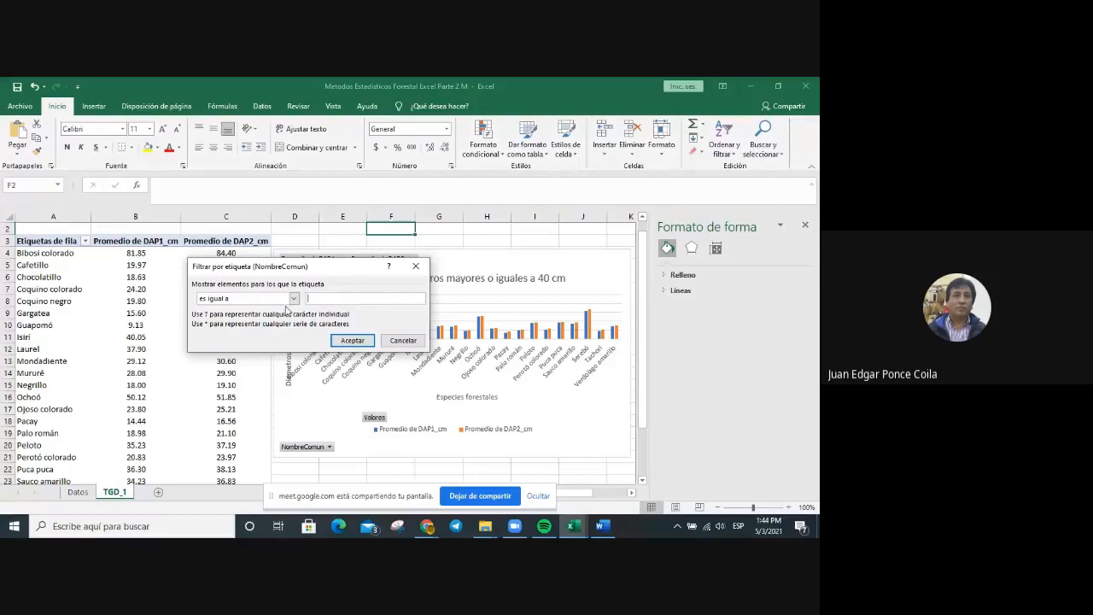
left_click(294, 299)
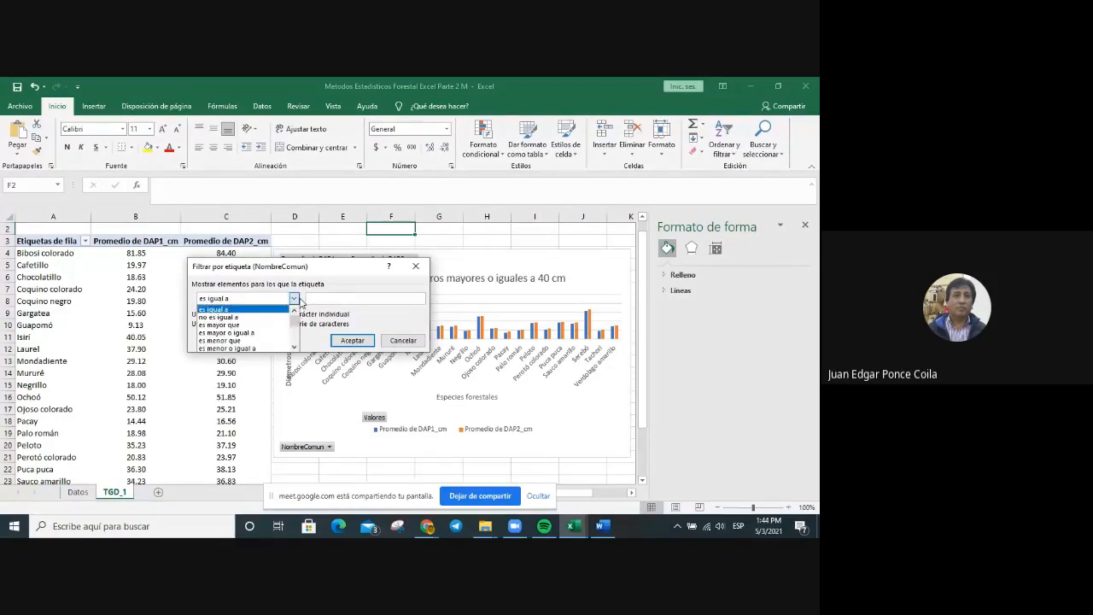
left_click_drag(294, 321, 294, 327)
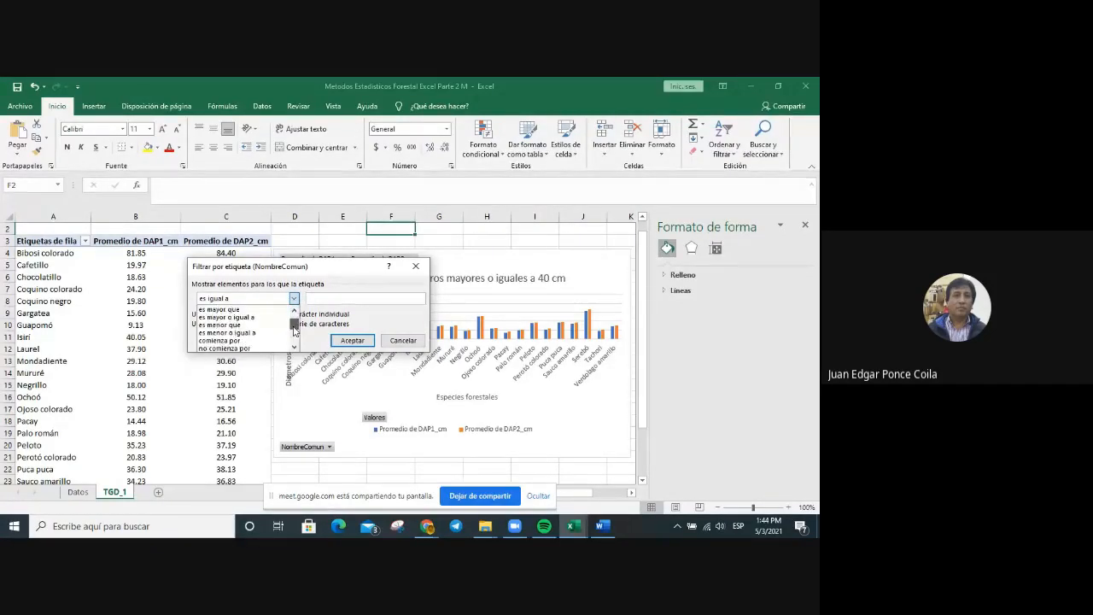
left_click(256, 341)
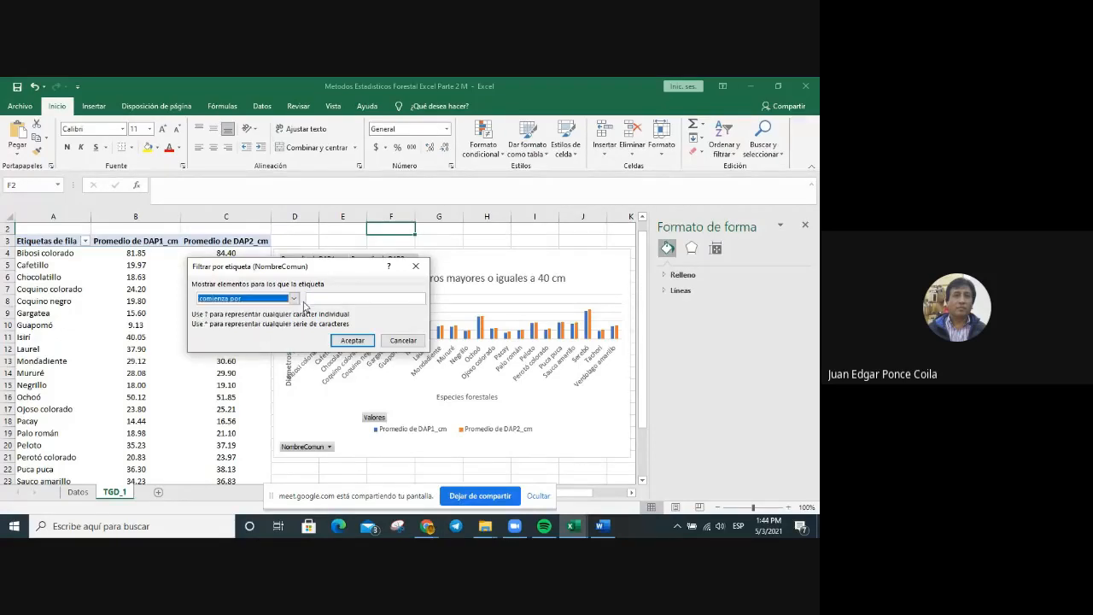
left_click(329, 300)
type("Cpo")
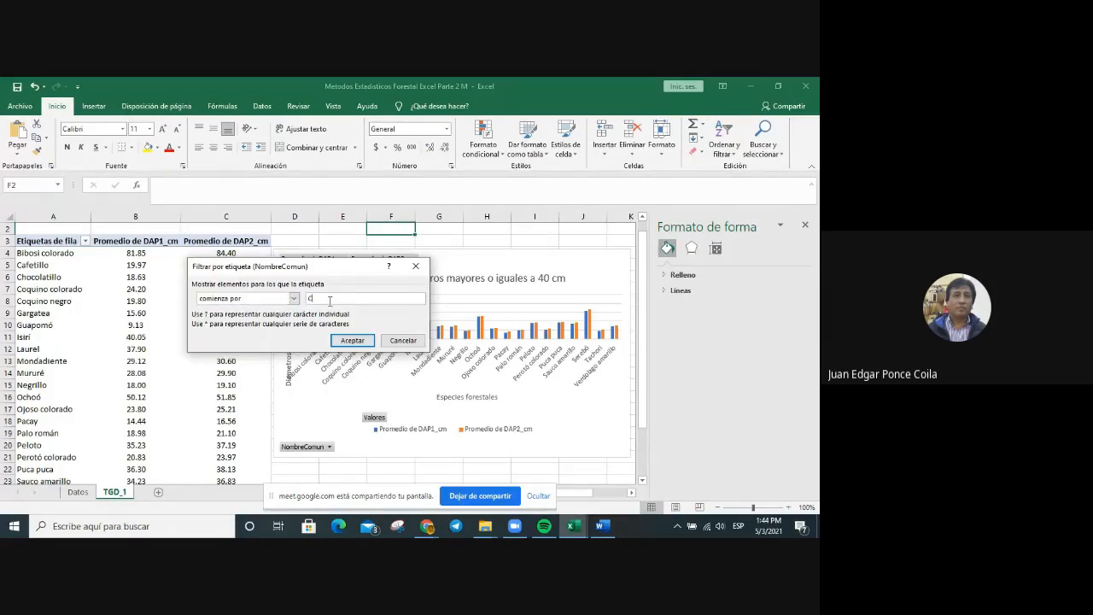
key("BackSpace")
key("BackSpace")
type("oquino")
key("BackSpace")
key("BackSpace")
type("no")
left_click(353, 340)
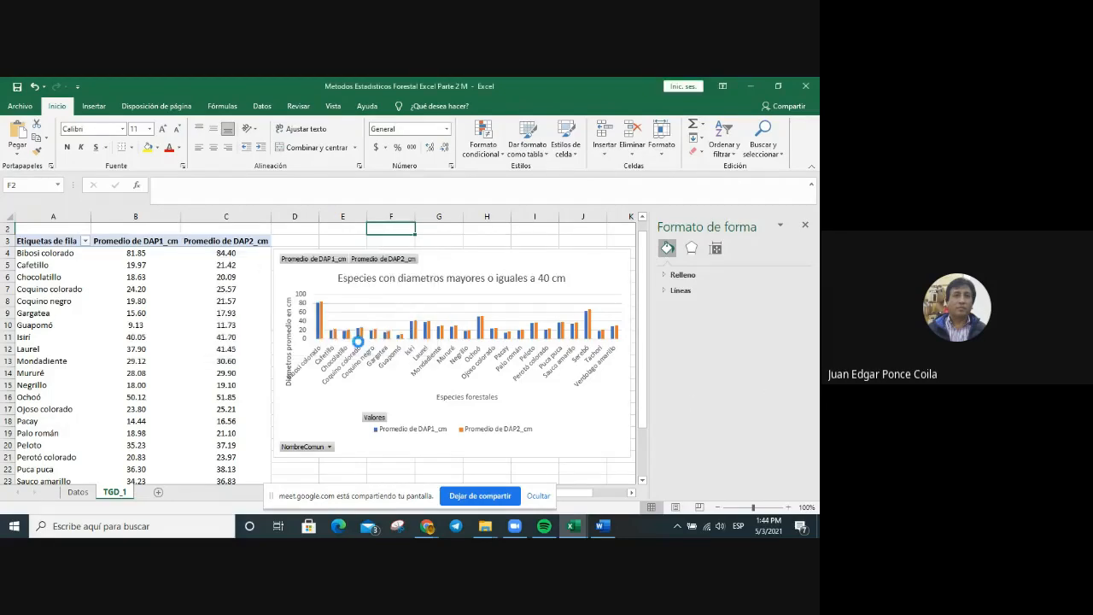
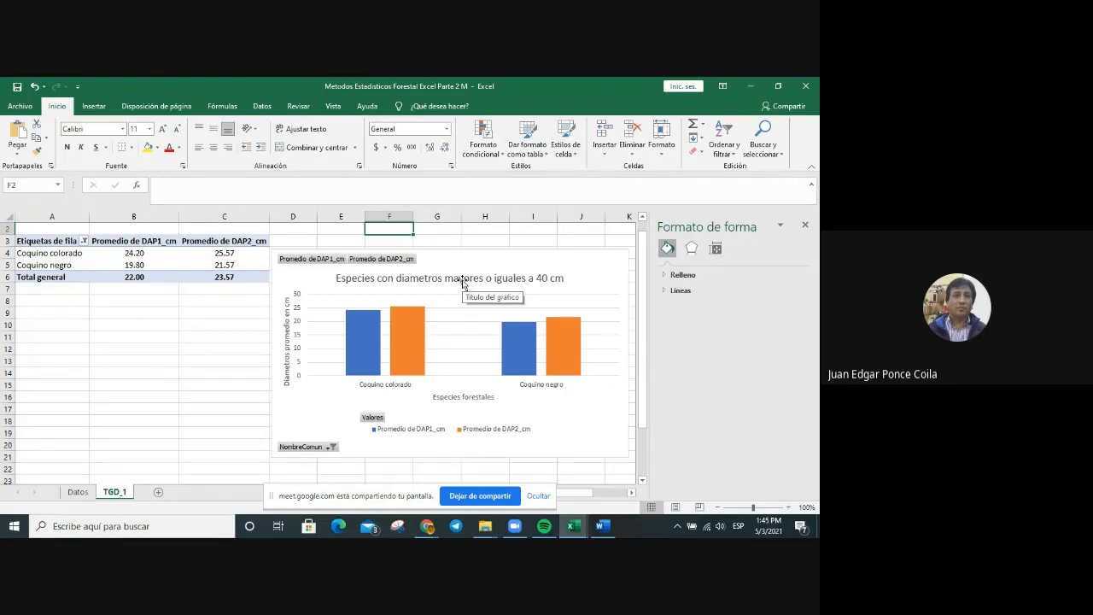
Insert "de Coquino" after "Especies" and "promedio" after "diametros" in the chart title.
left_click(462, 283)
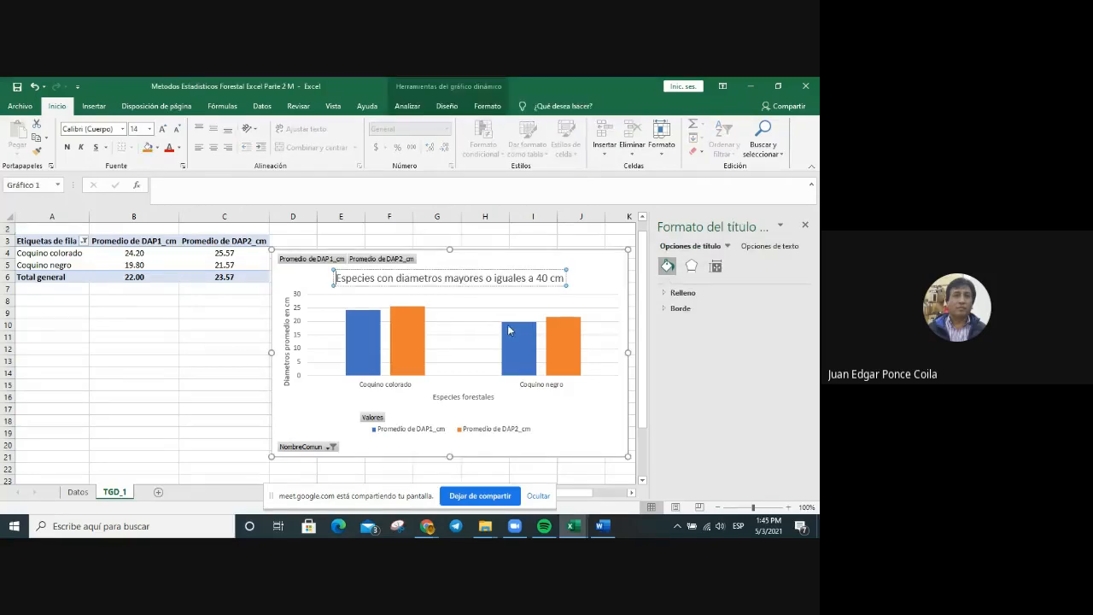
mouse_move(508, 329)
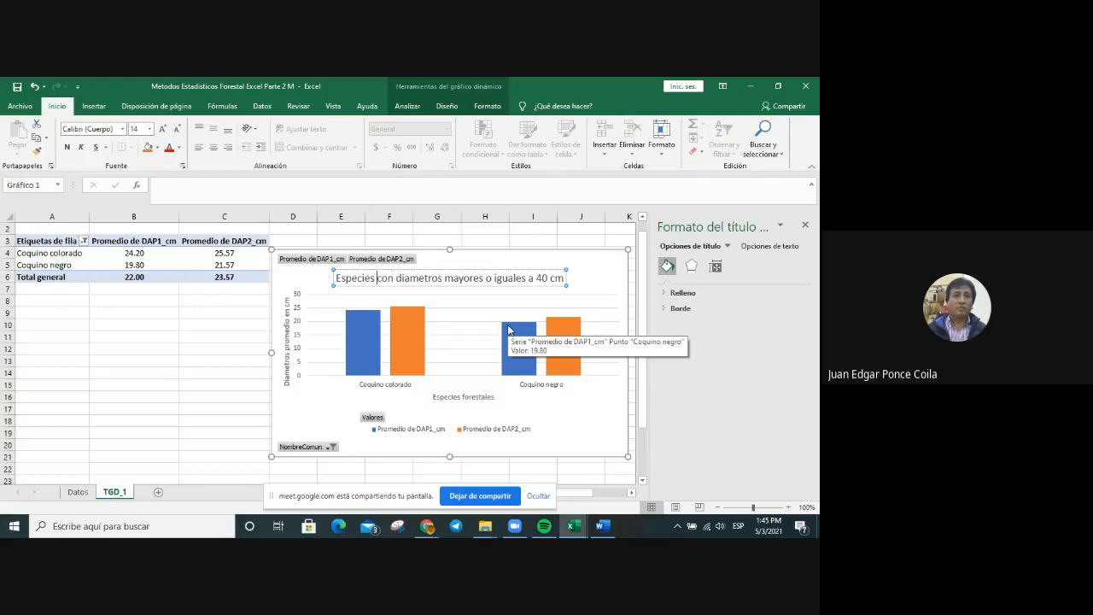
type("de Coqu")
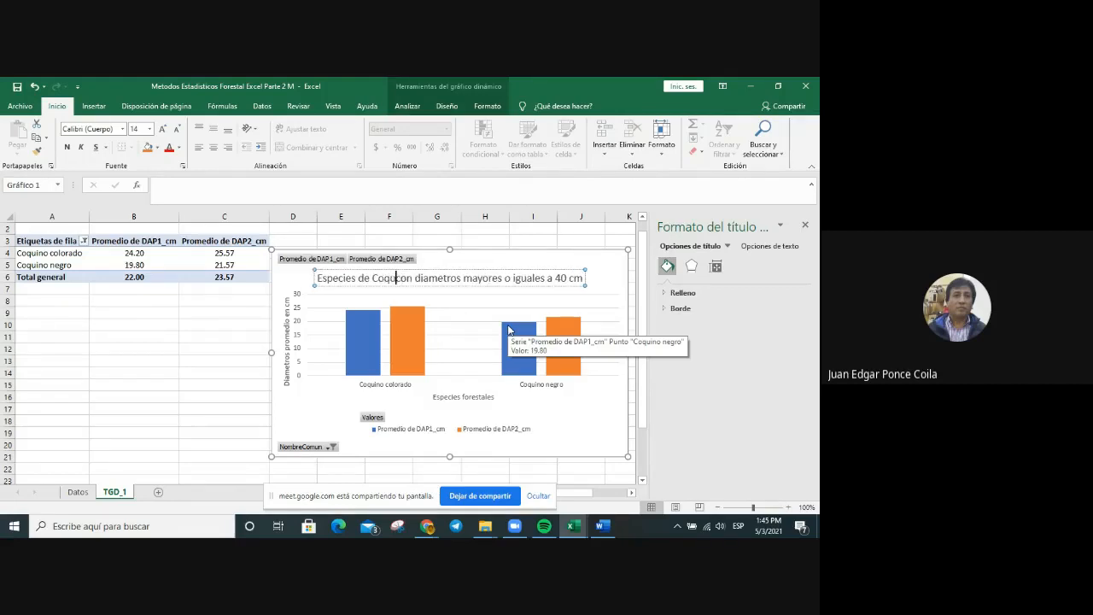
type("ino")
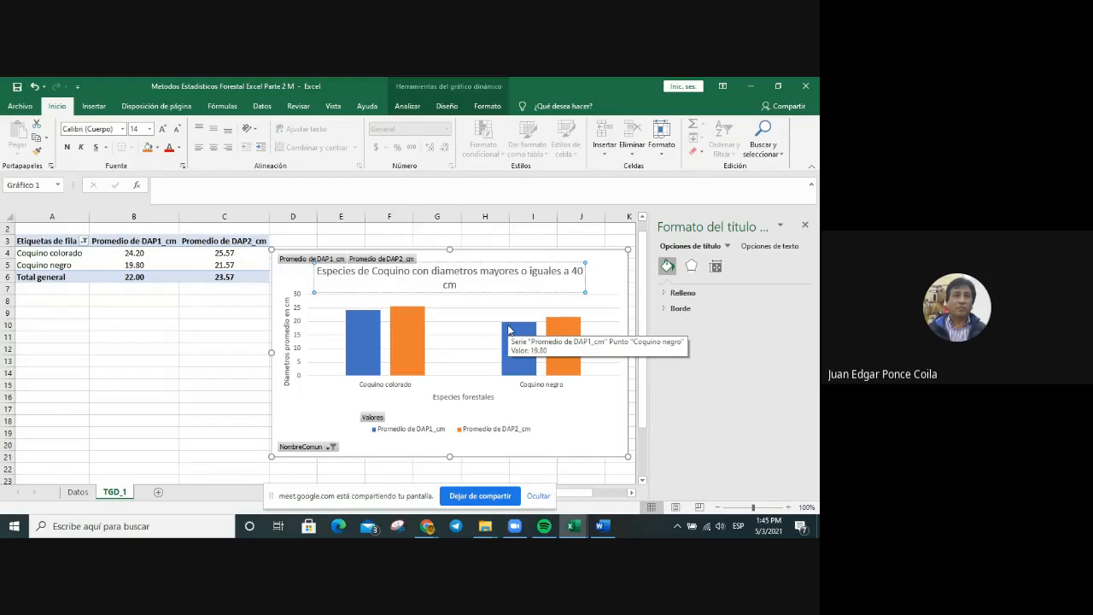
key("Right")
key("Right")
type("prom")
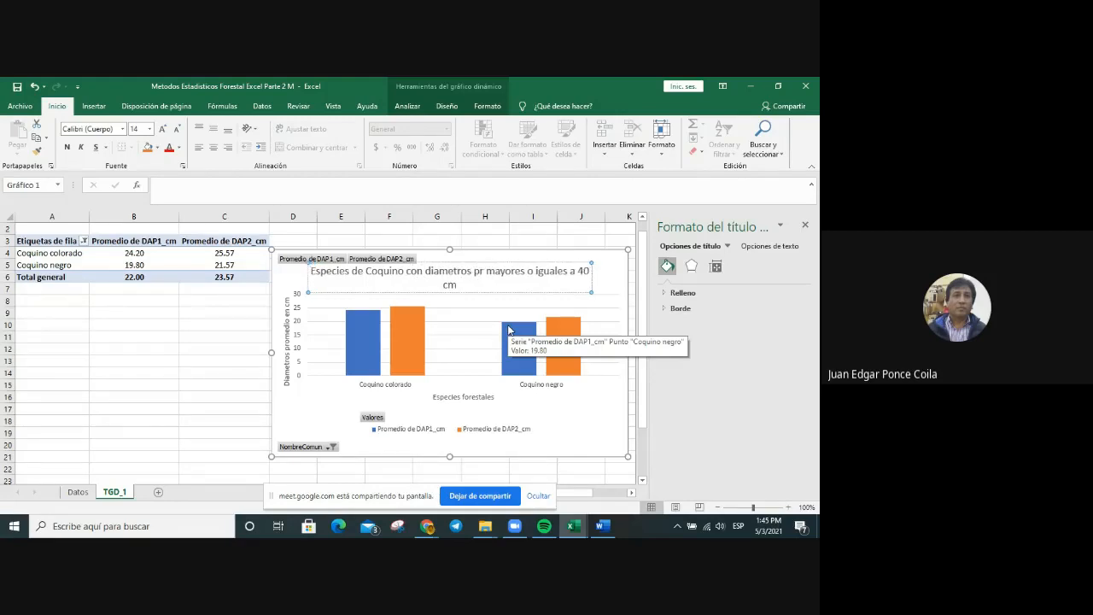
type("edio")
Replace "mayores o iguales a 40 cm" in the chart title with "de la primera y segunda medicion" after "promedio".
key("Delete")
key("Delete")
key("Delete")
key("Delete")
key("Delete")
key("Delete")
key("Delete")
key("Delete")
key("Delete")
key("Delete")
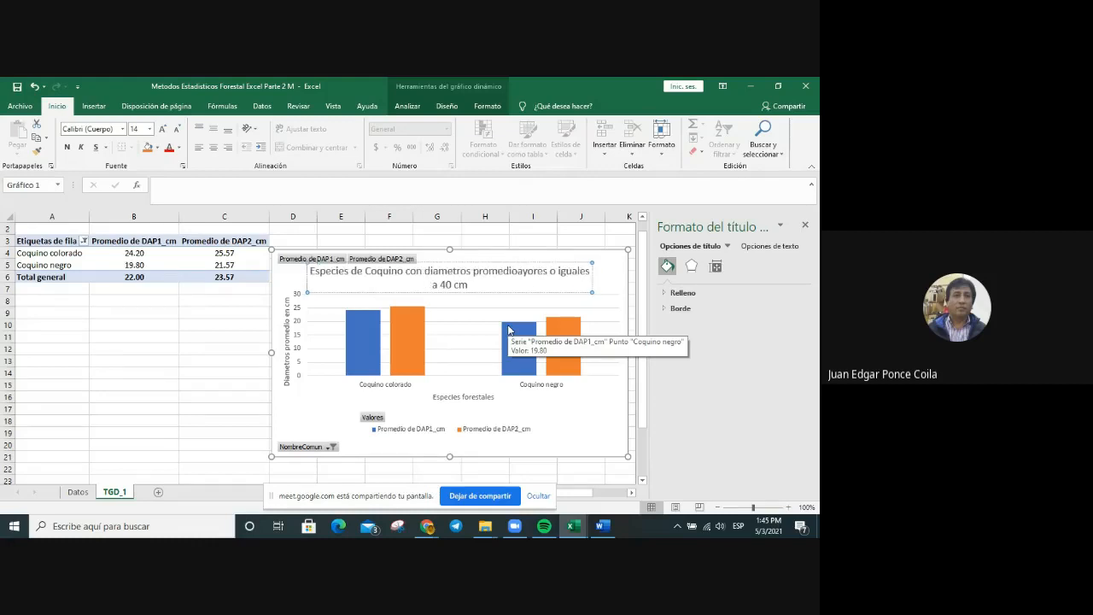
key("Delete")
key("Delete")
key("Delete")
key("Delete")
key("Delete")
key("Delete")
key("Delete")
key("Delete")
key("Delete")
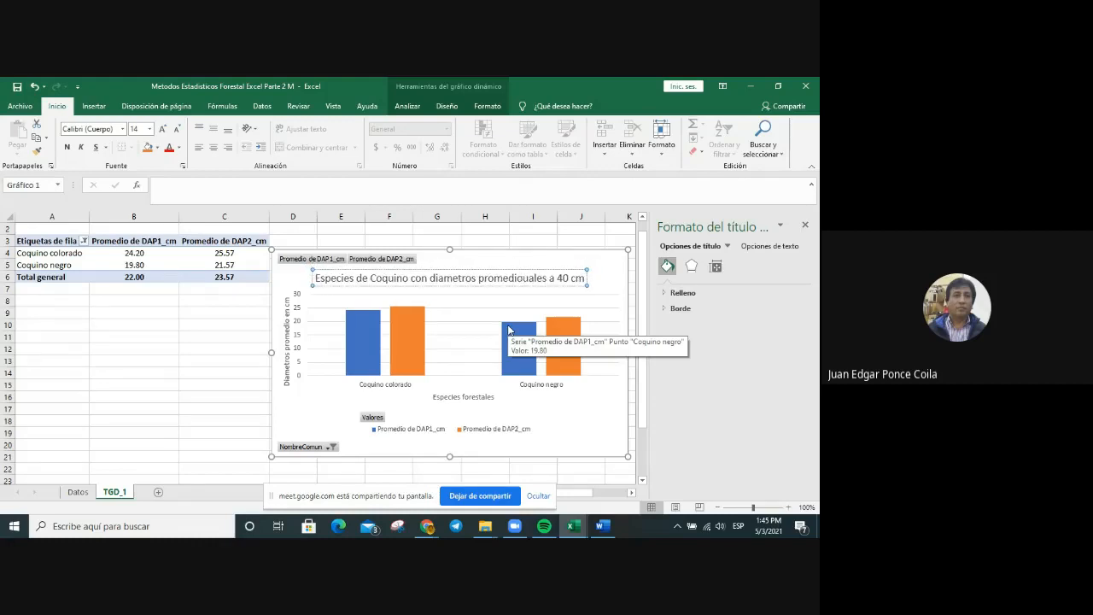
key("Delete")
key("Delete")
key("Delete")
key("Delete")
key("Delete")
key("Delete")
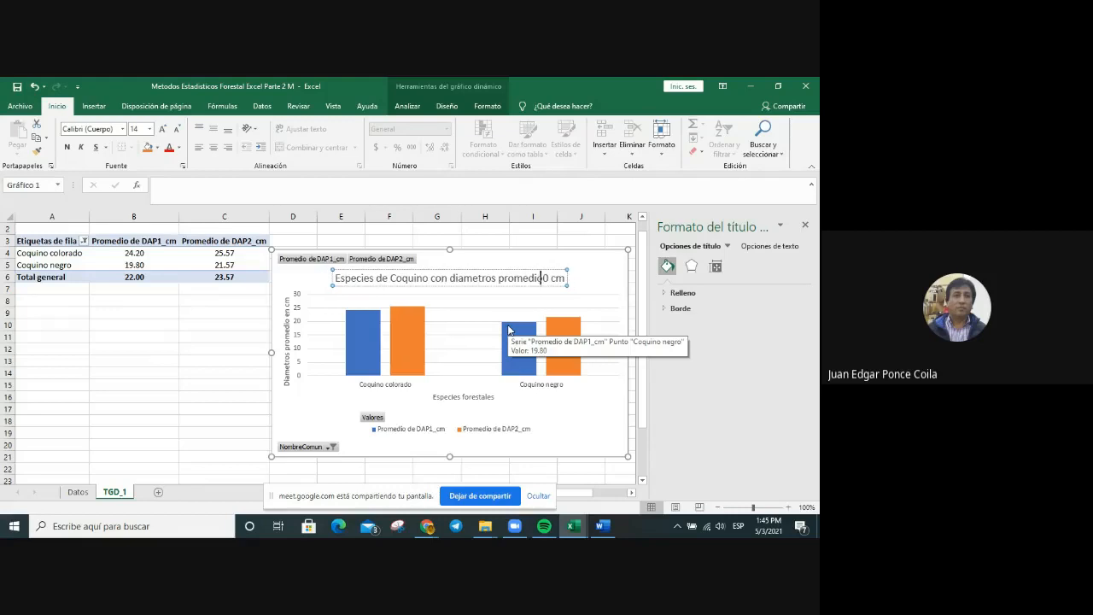
type("d")
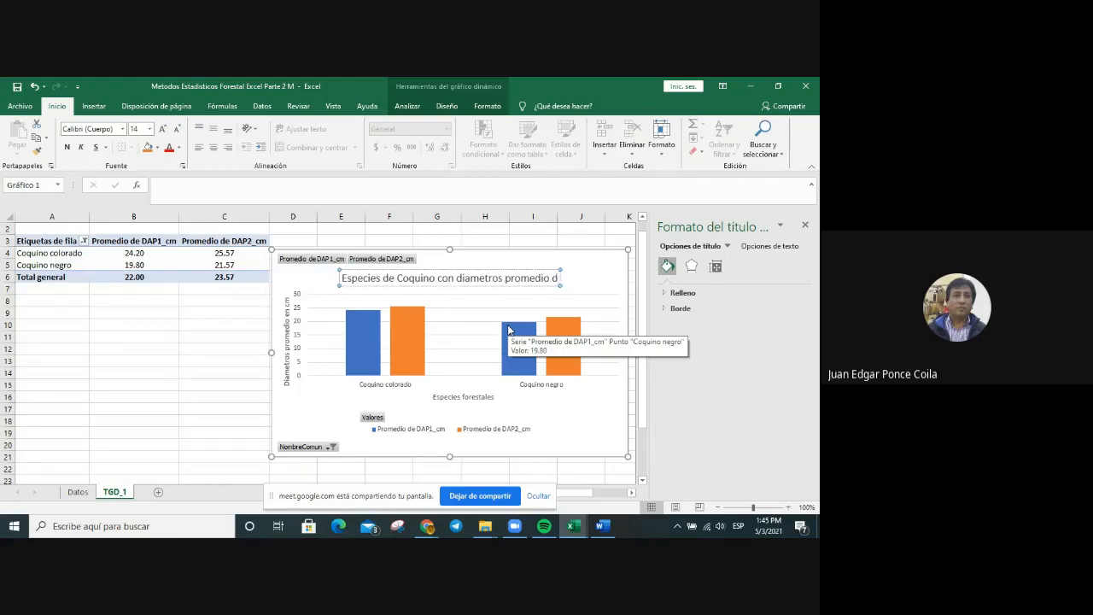
type("e la pr")
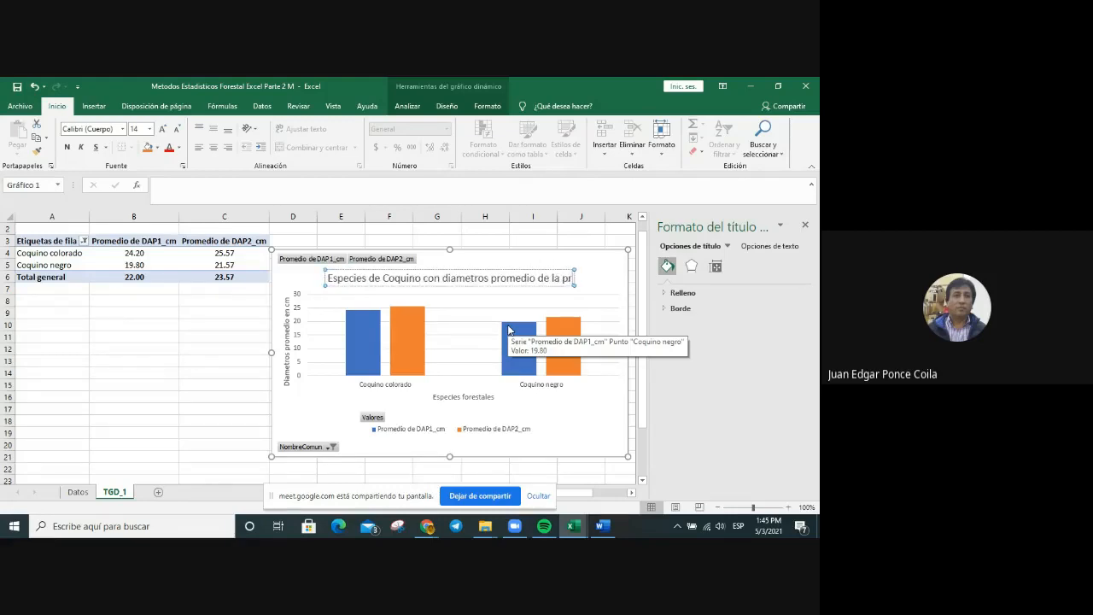
type("imera y")
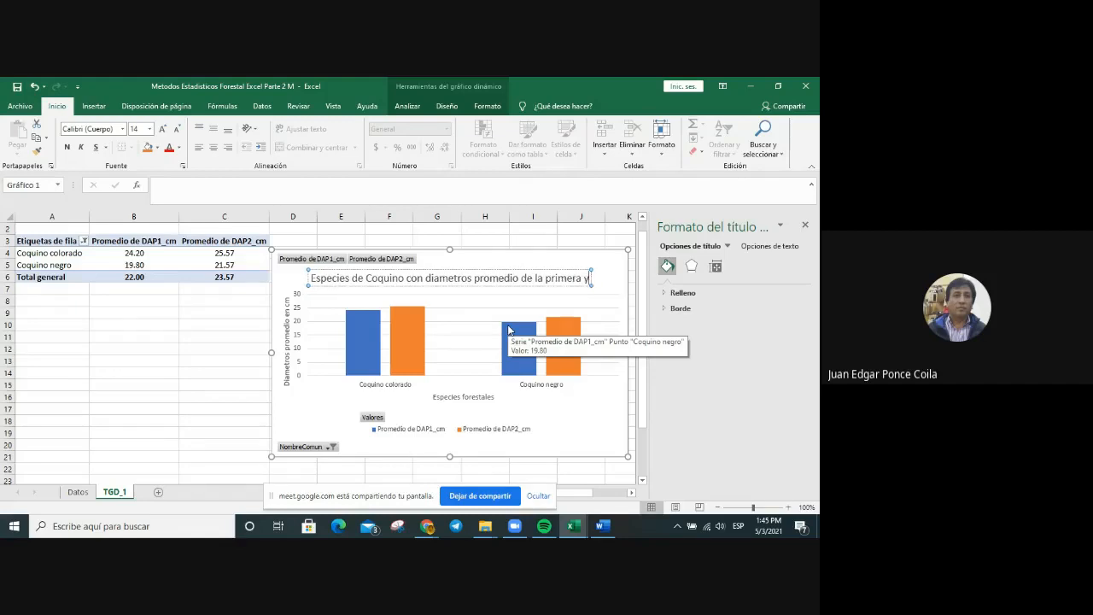
type(" segunda me")
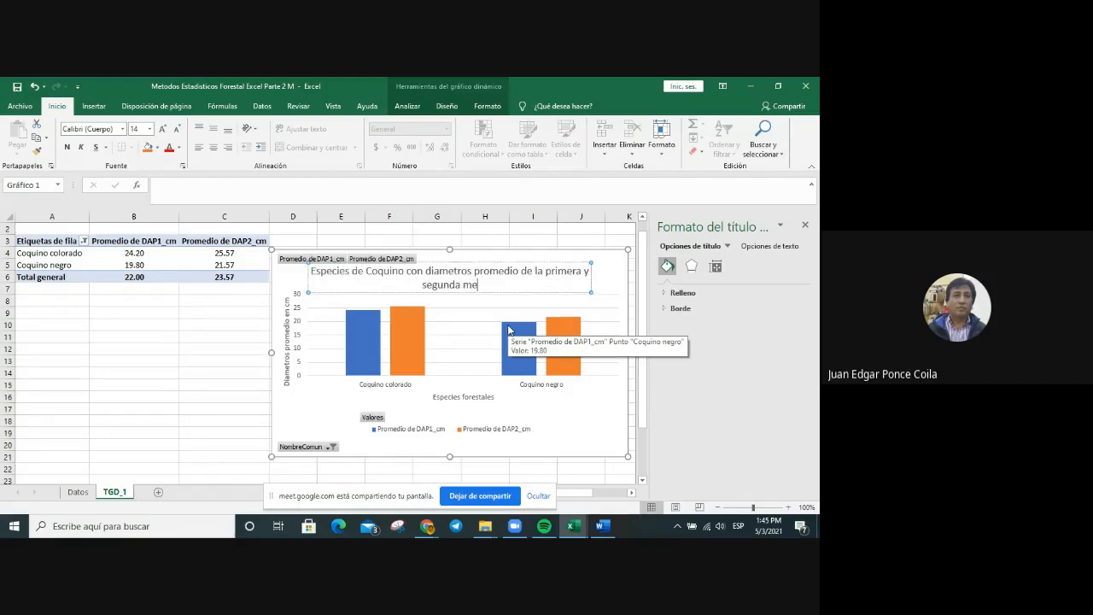
type("dicion")
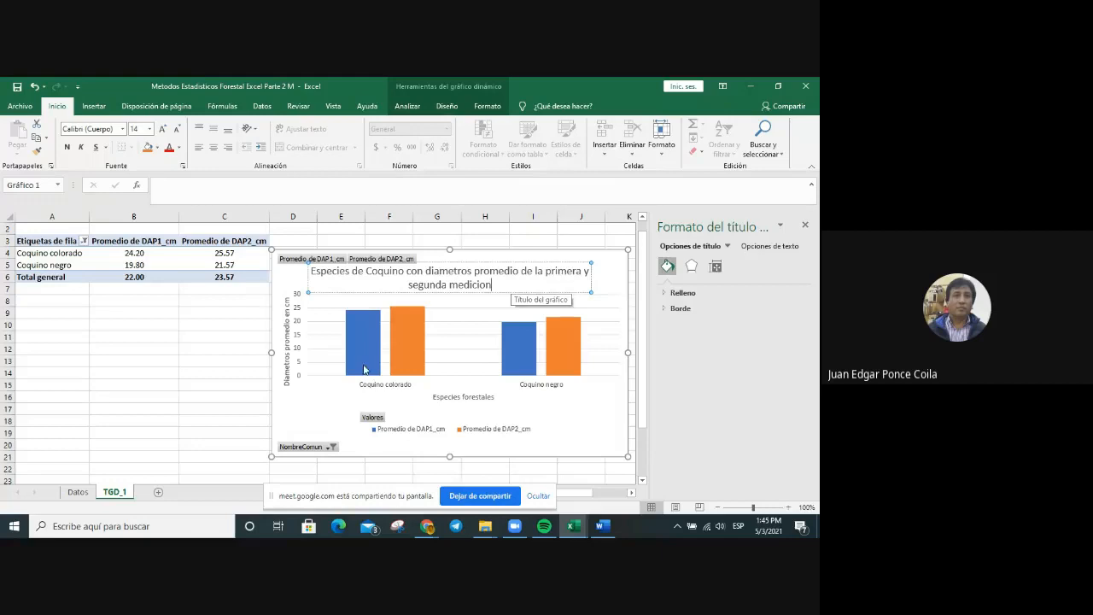
left_click(630, 322)
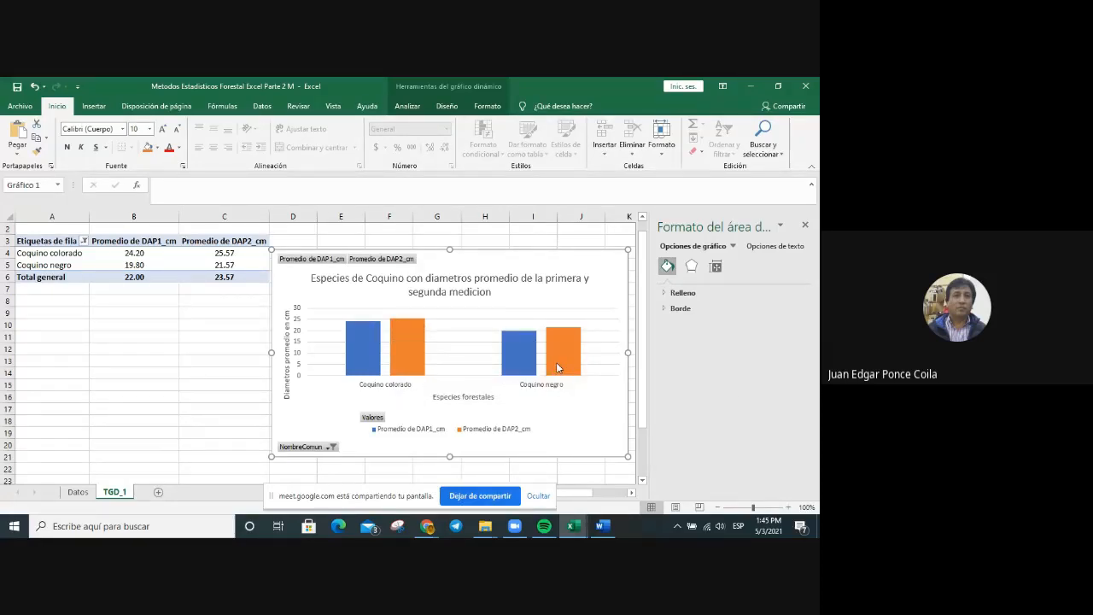
Close the chart formatting pane and add data labels to the Coquino columns.
mouse_move(556, 364)
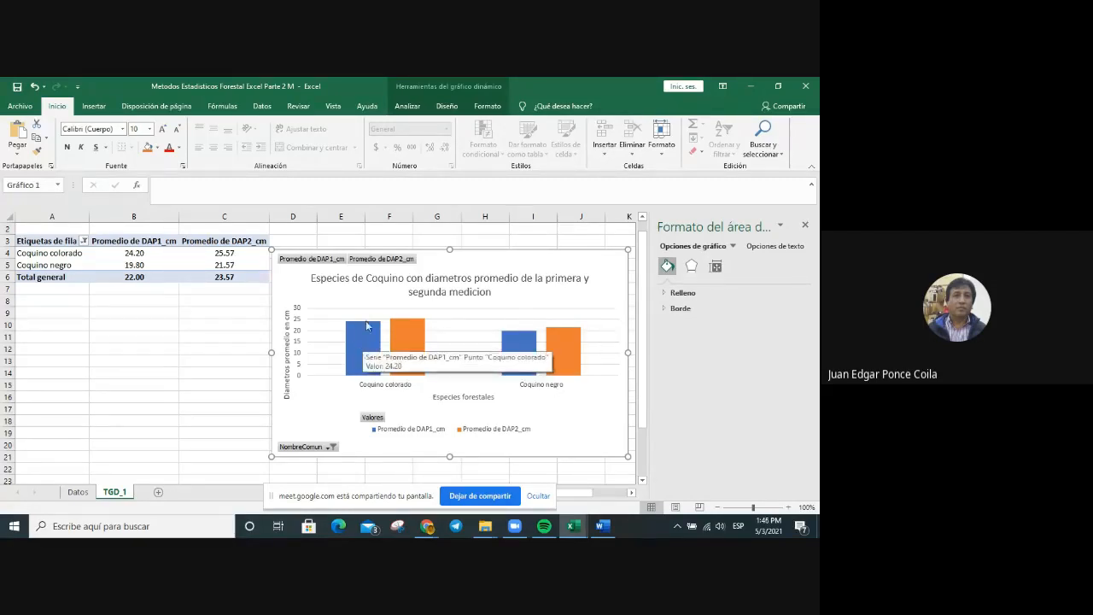
mouse_move(358, 324)
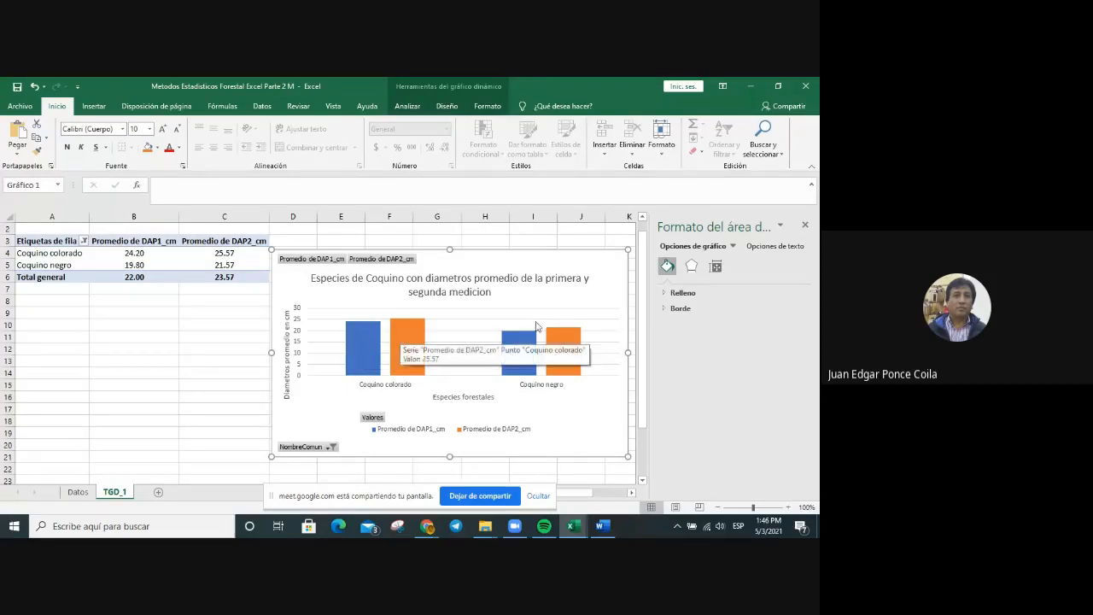
left_click(806, 225)
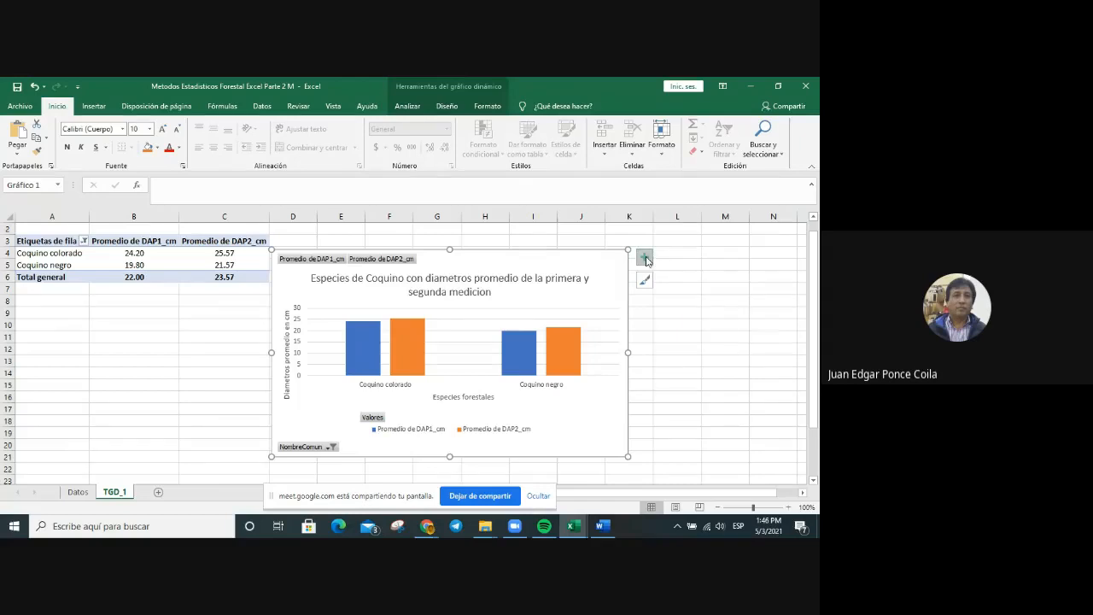
left_click(646, 260)
left_click(696, 311)
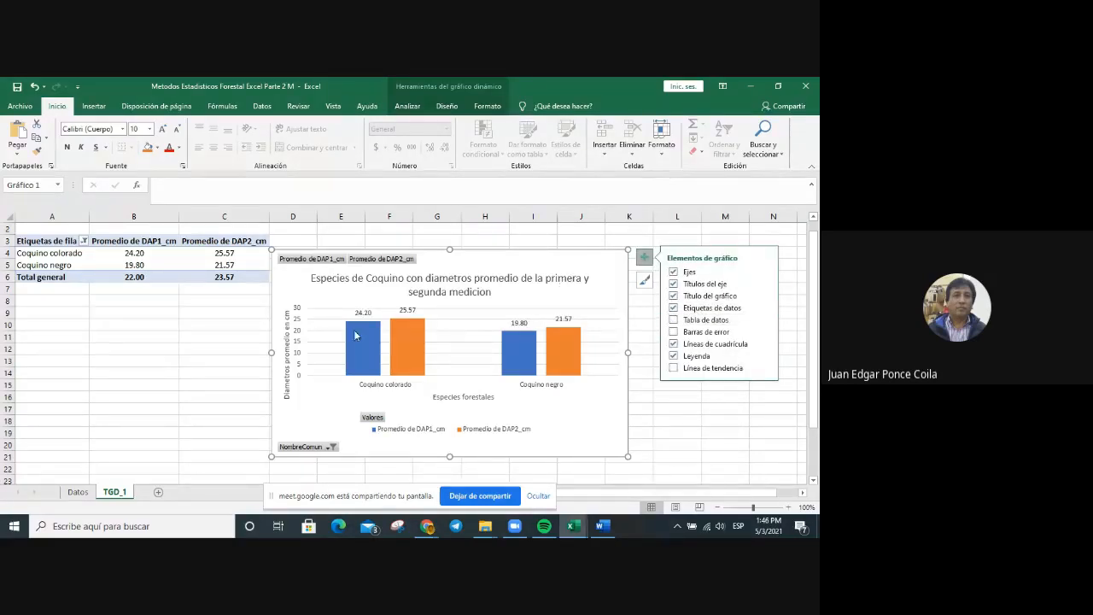
Hide the pivot chart's field buttons and capture the whole Coquino chart as a screen snip.
left_click(407, 107)
left_click(746, 137)
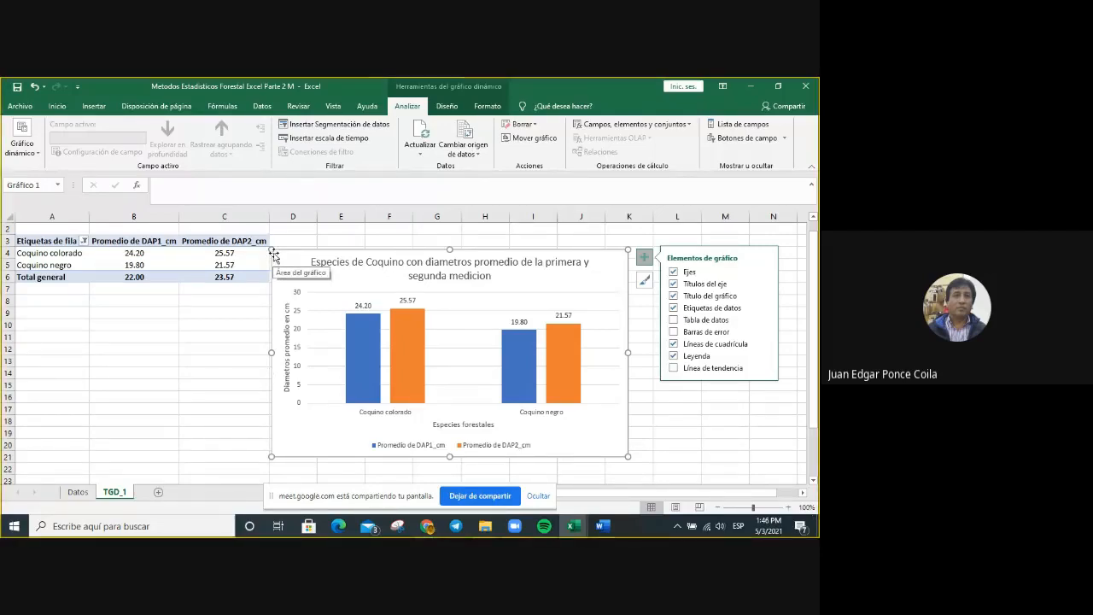
key("super+shift+s")
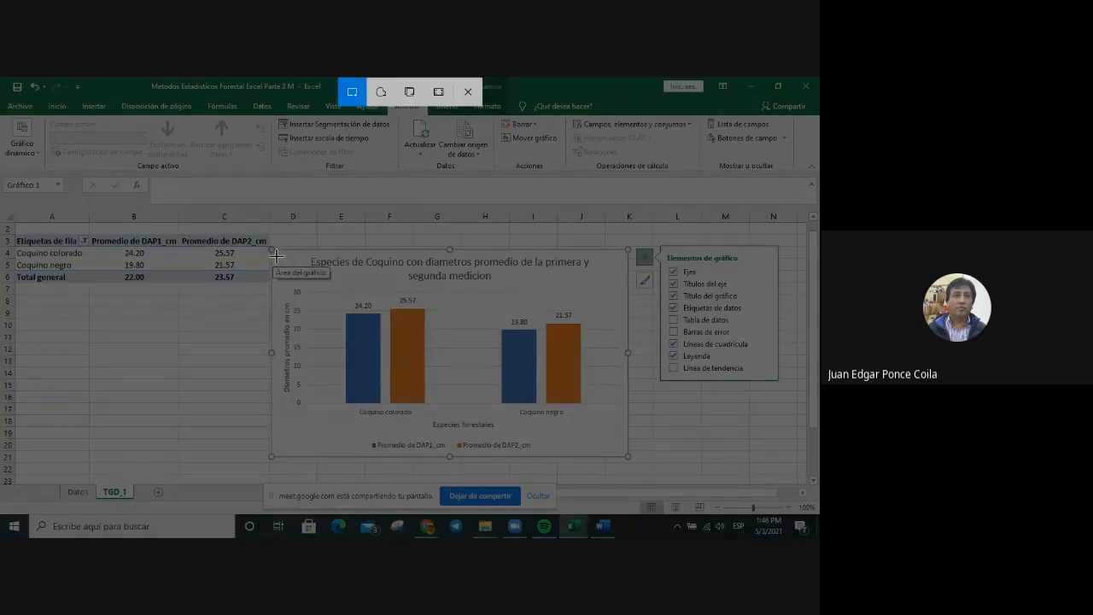
mouse_move(276, 254)
left_mouse_down()
mouse_move(552, 281)
mouse_move(617, 454)
left_mouse_up()
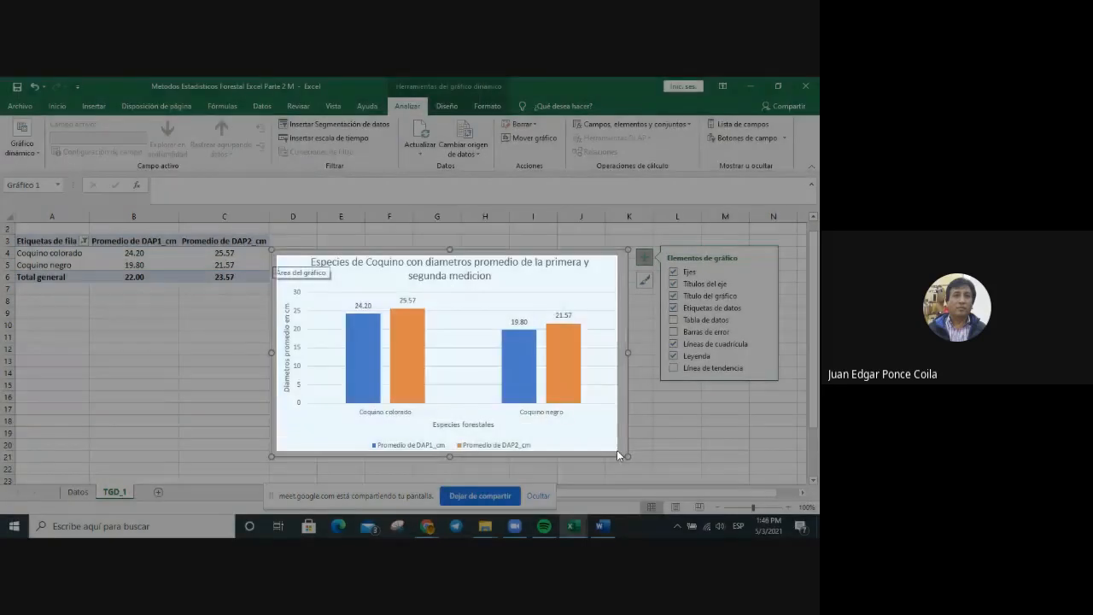
Switch to the Word document and paste the chart snip on a new line below the "mayores o iguales a 40 cm" chart.
left_click(608, 531)
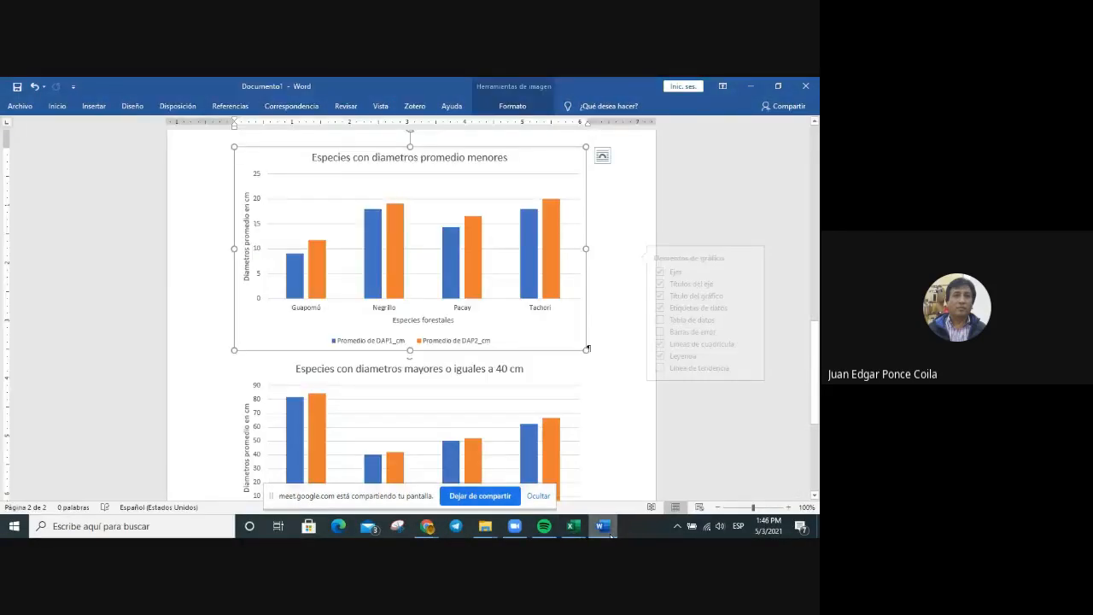
scroll(651, 449, "down", 4)
left_click(595, 383)
key("Return")
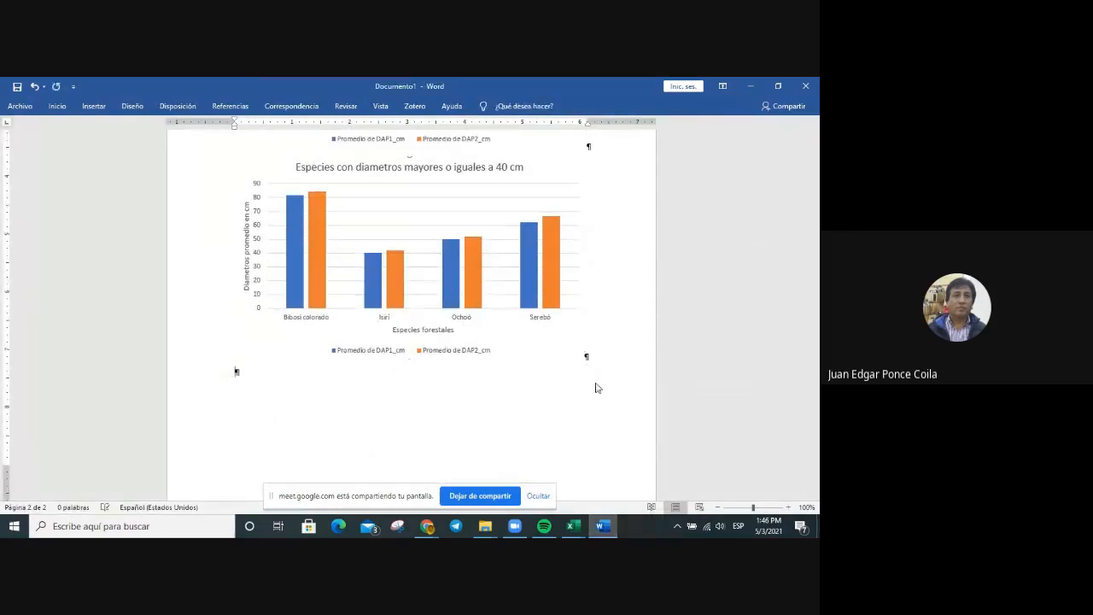
key("ctrl+v")
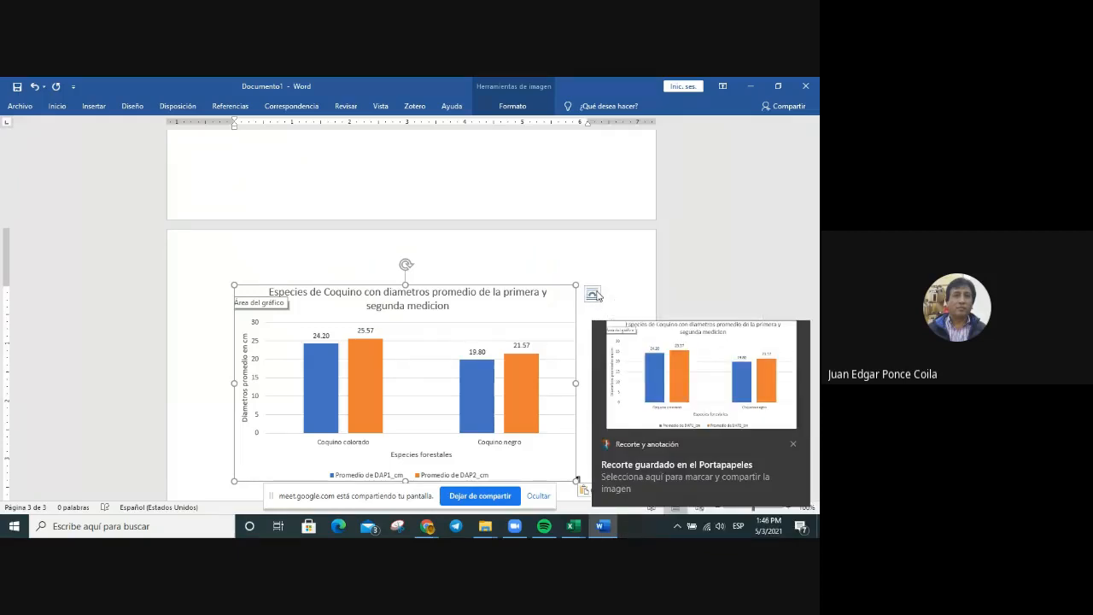
left_click(793, 443)
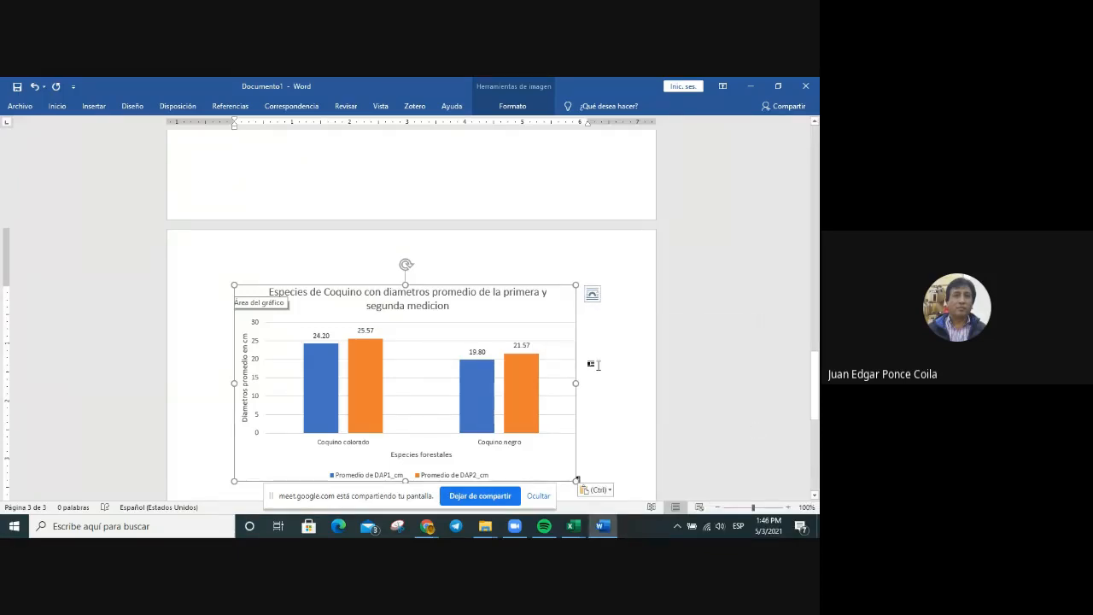
scroll(599, 368, "up", 3)
scroll(537, 378, "down", 3)
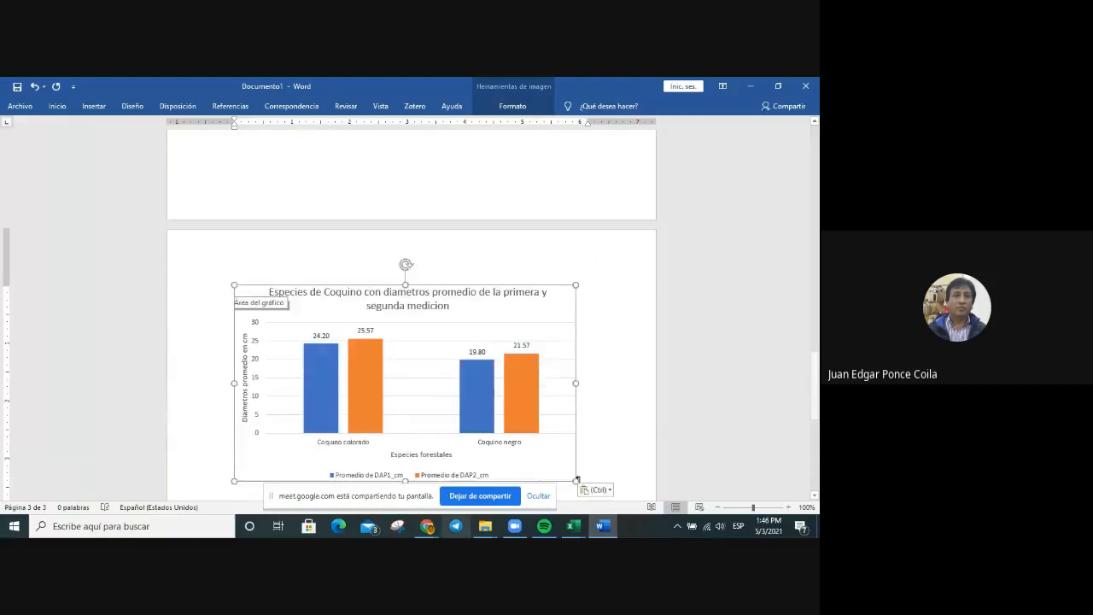
Switch back to the Excel workbook "Parte 2" and clear the label filter from the pivot table's row labels.
left_click(572, 528)
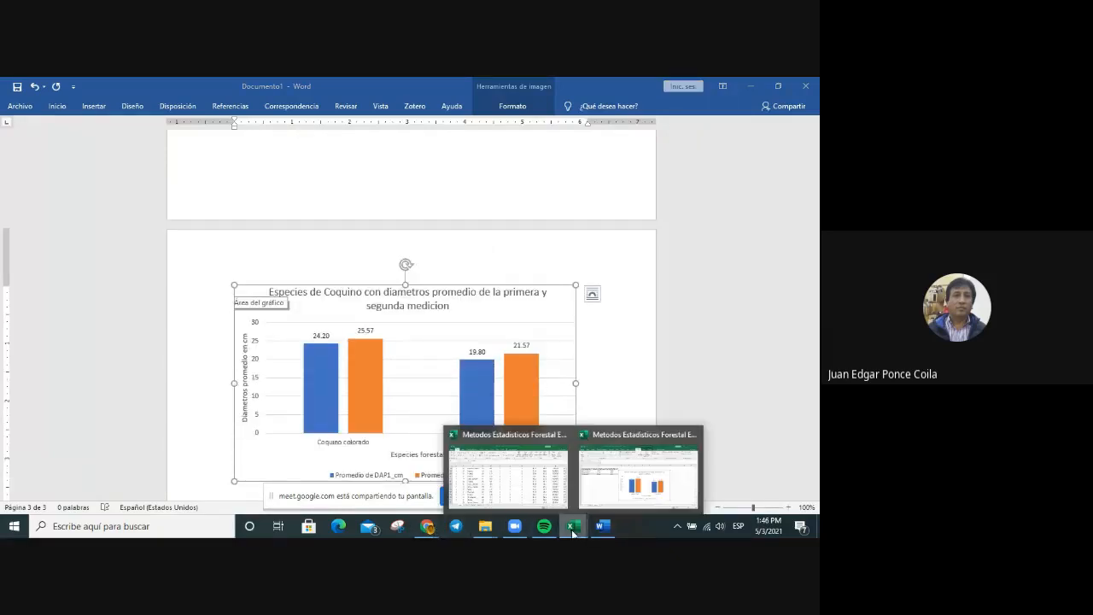
left_click(531, 502)
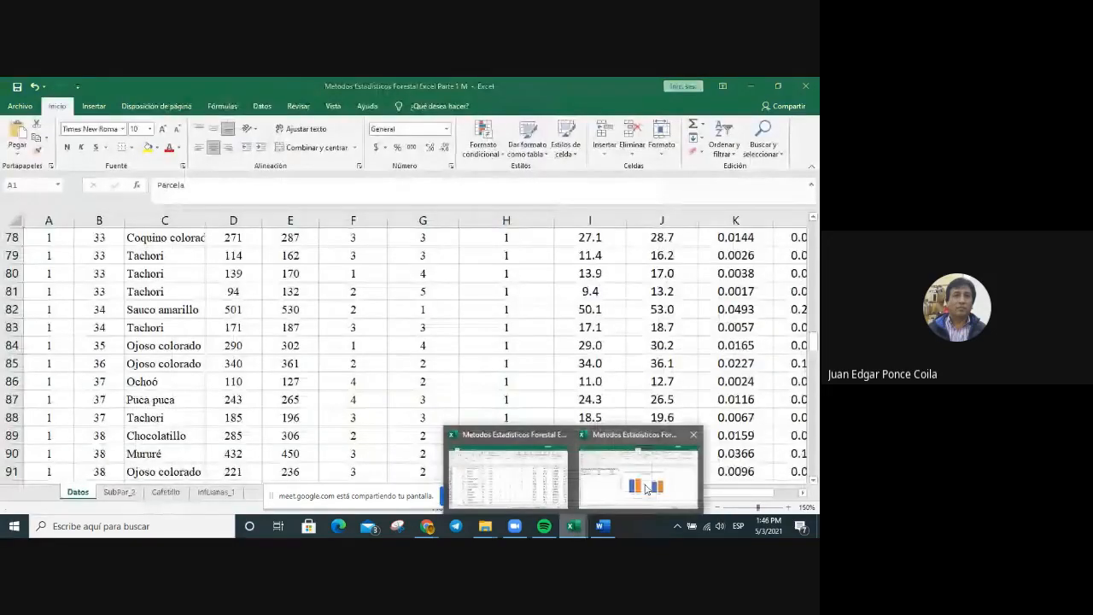
left_click(647, 488)
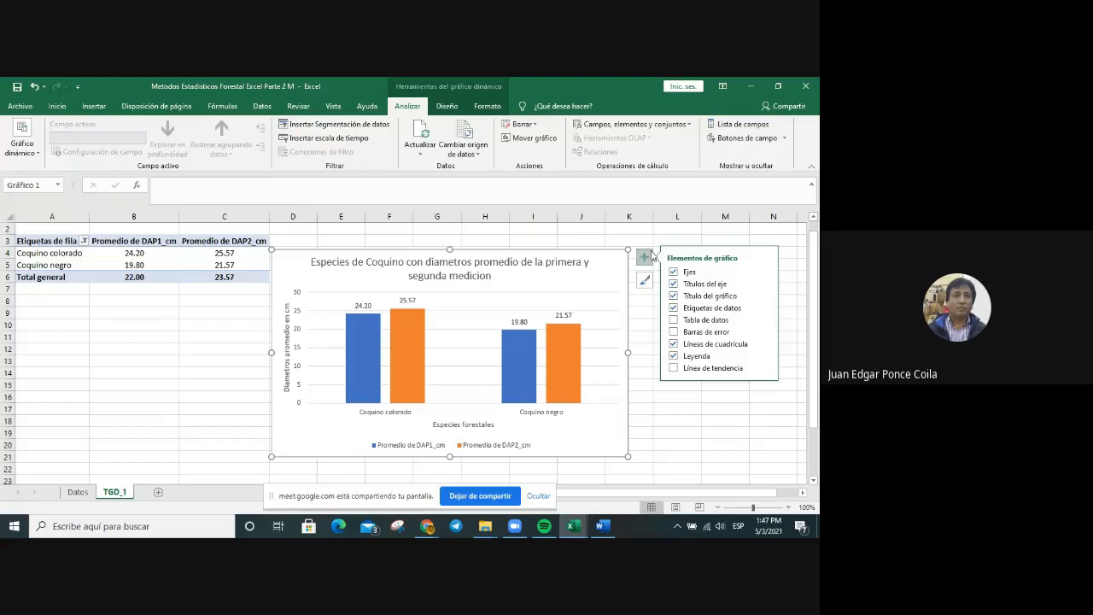
left_click(86, 244)
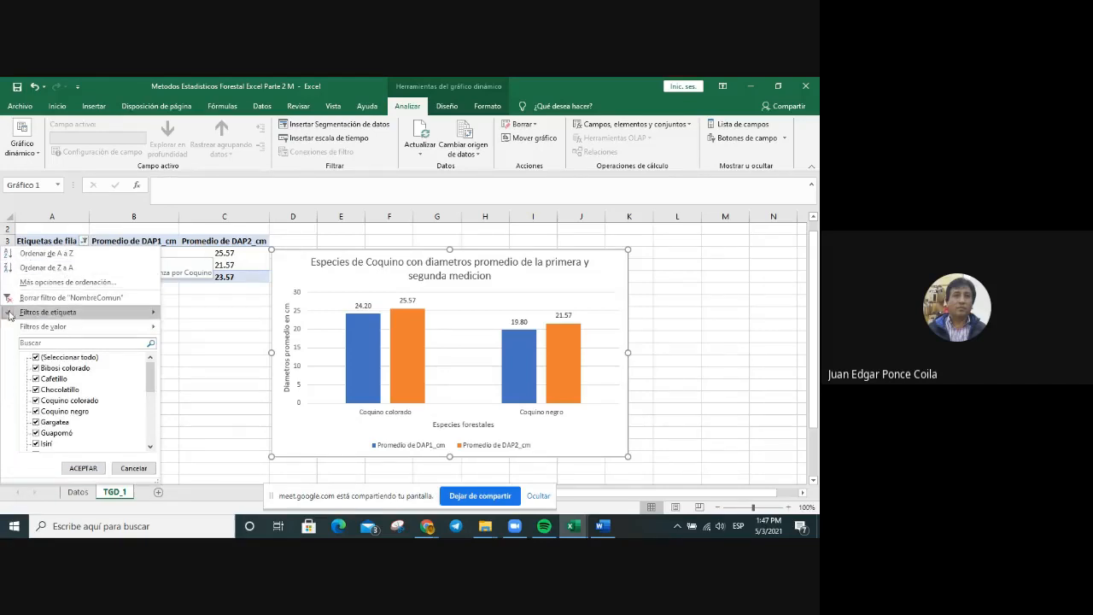
mouse_move(53, 316)
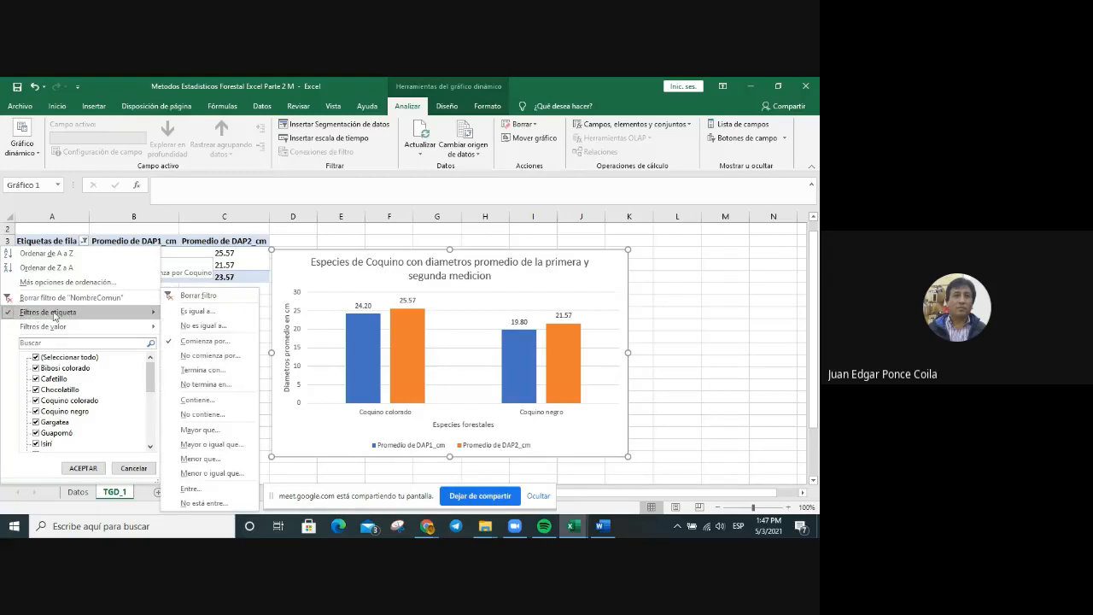
left_click(215, 292)
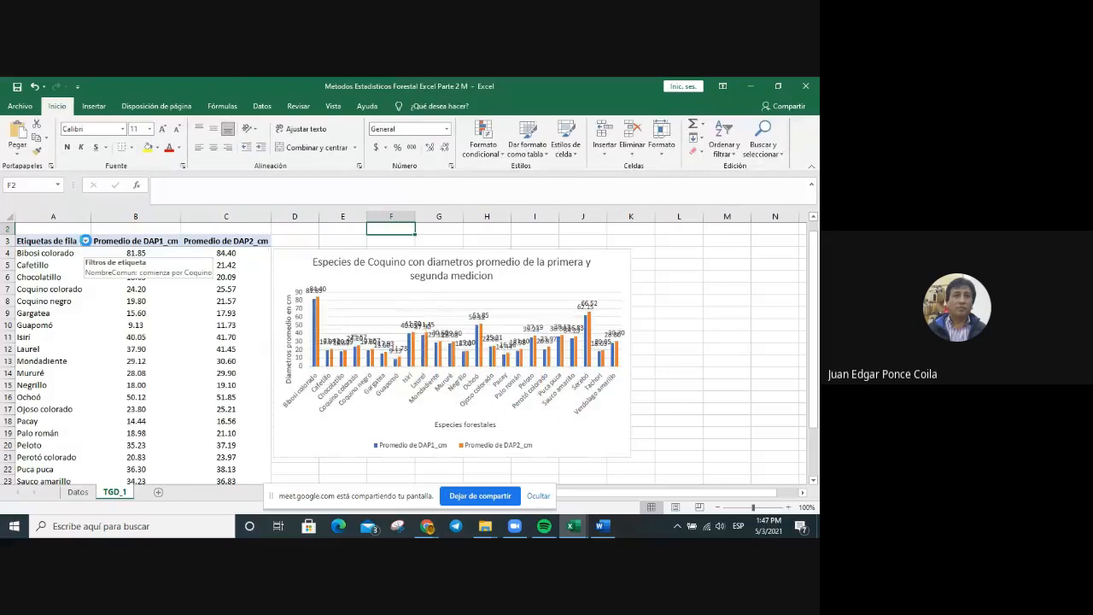
left_click(86, 241)
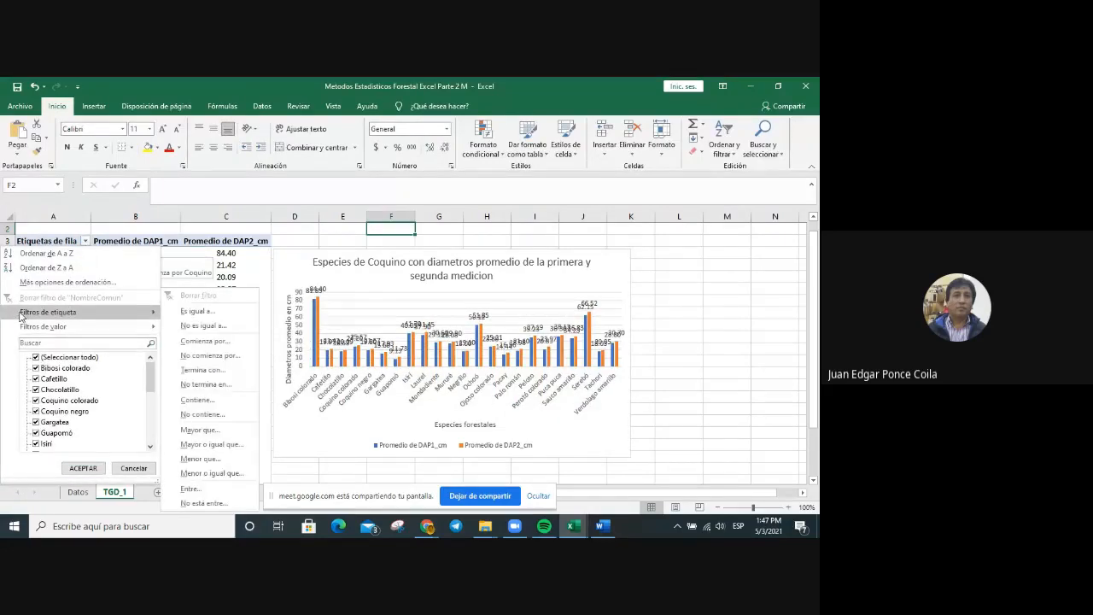
left_click(719, 271)
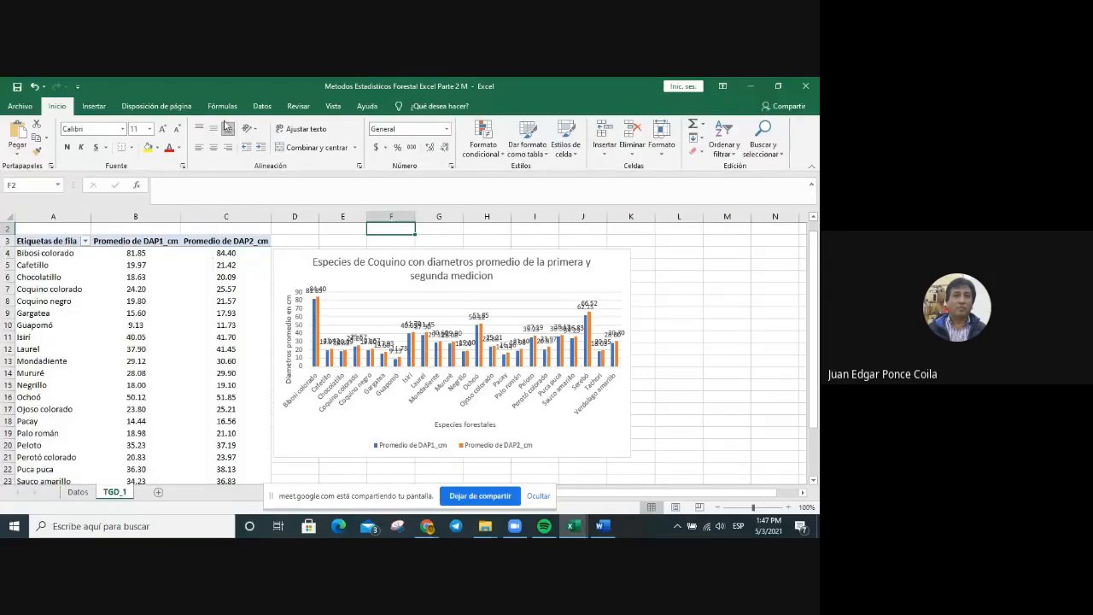
Show the pivot chart's field buttons again and remove the data labels from its columns.
left_click(94, 106)
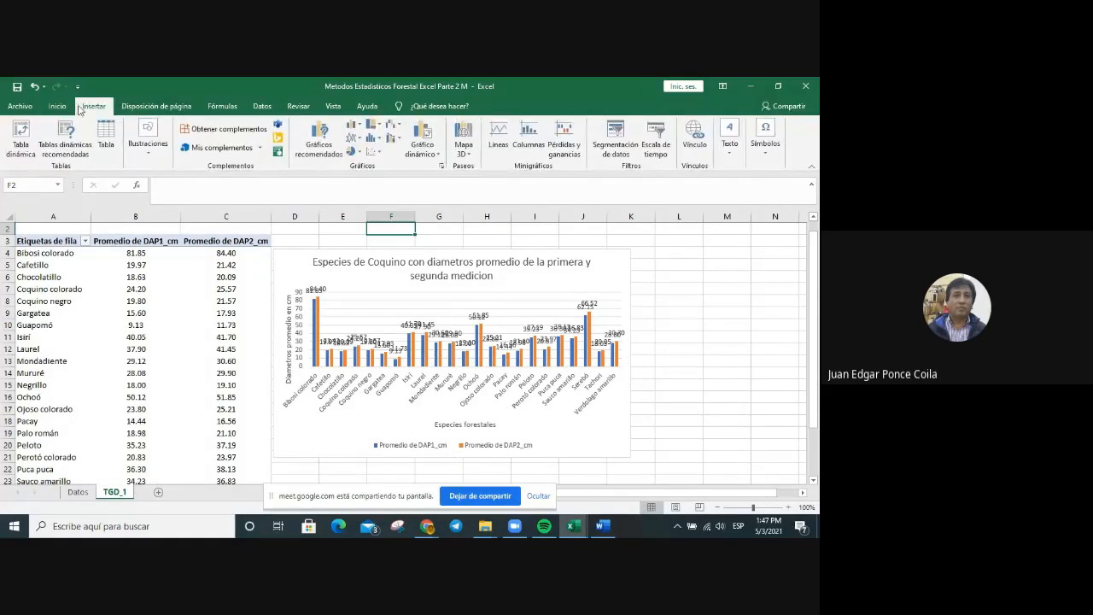
left_click(606, 264)
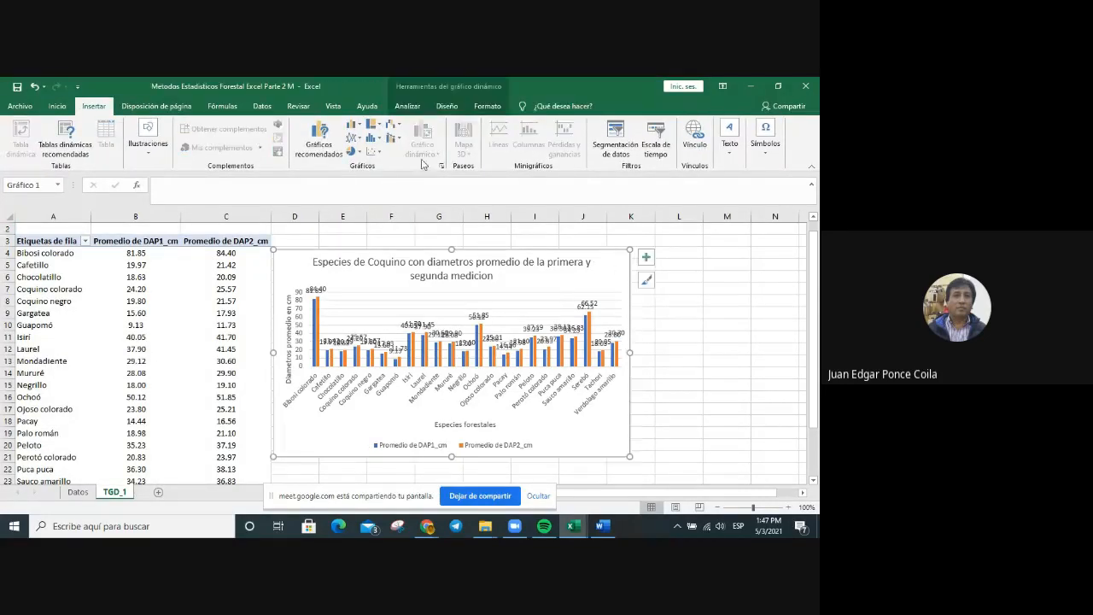
left_click(407, 106)
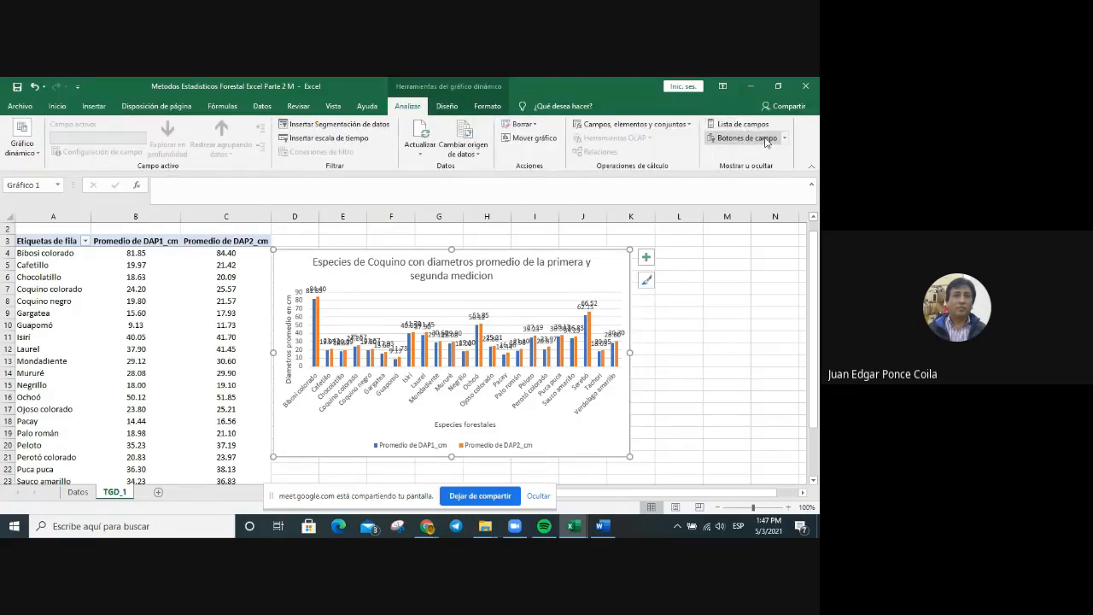
left_click(765, 139)
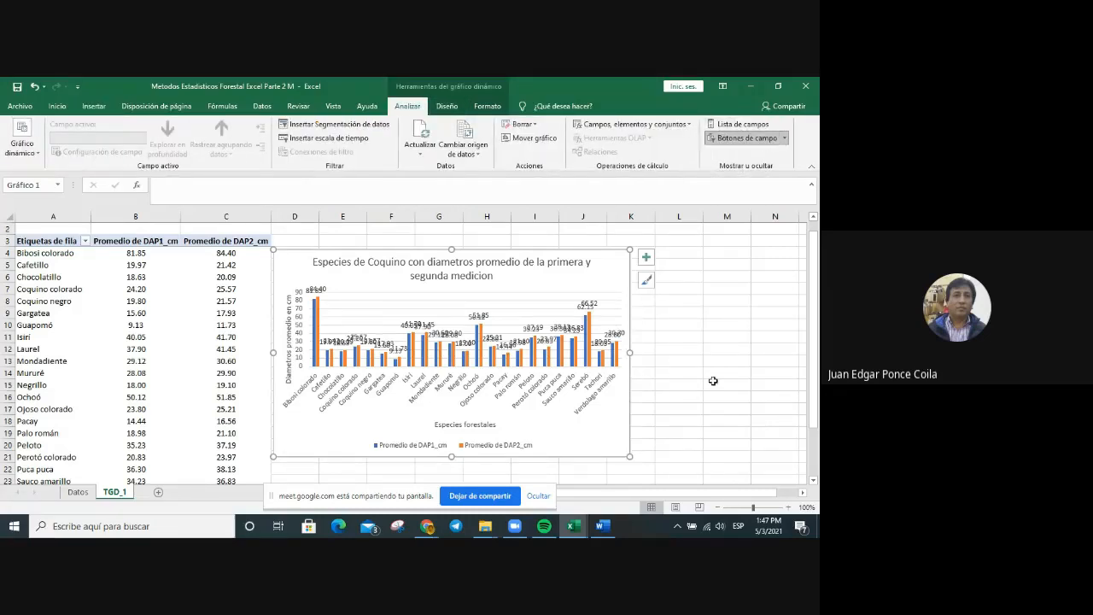
left_click(329, 447)
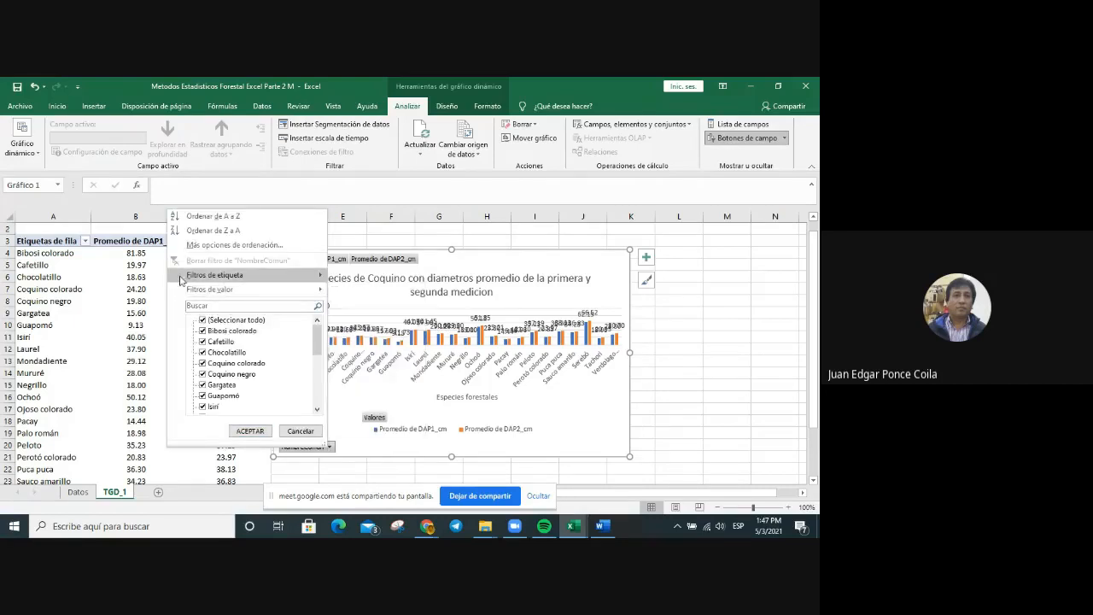
left_click(742, 391)
left_click(650, 262)
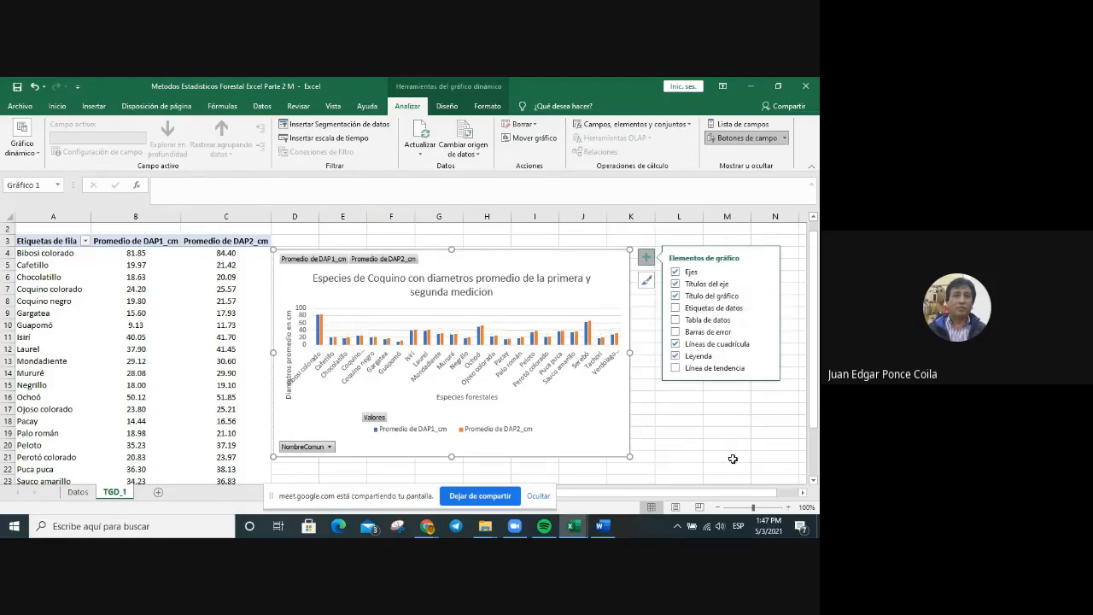
Display the field list for the pivot table of average DAP1 and DAP2 diameters.
left_click(728, 420)
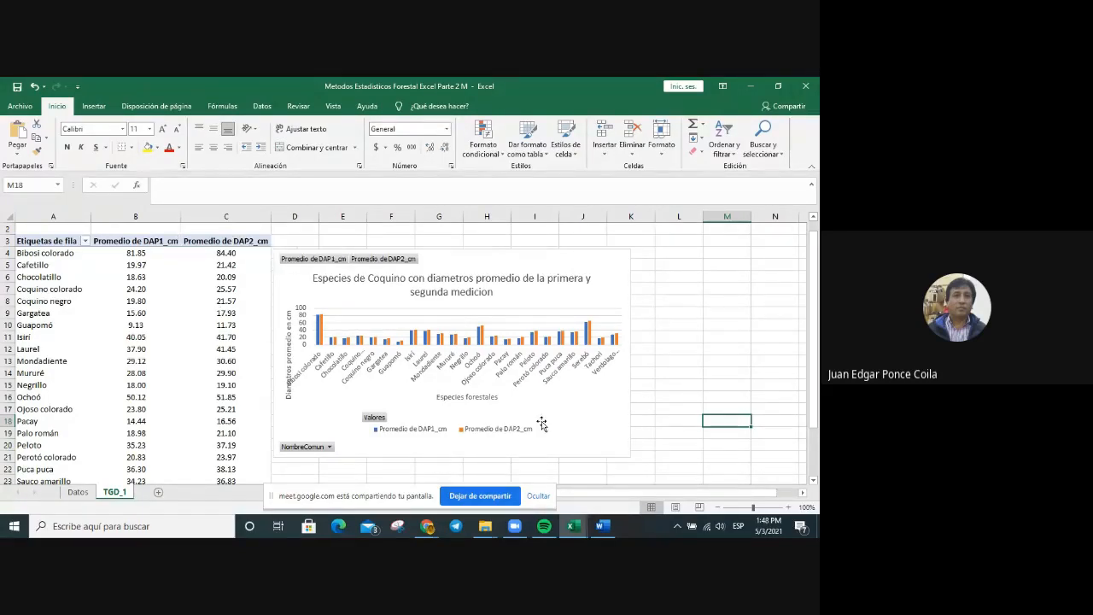
left_click(556, 263)
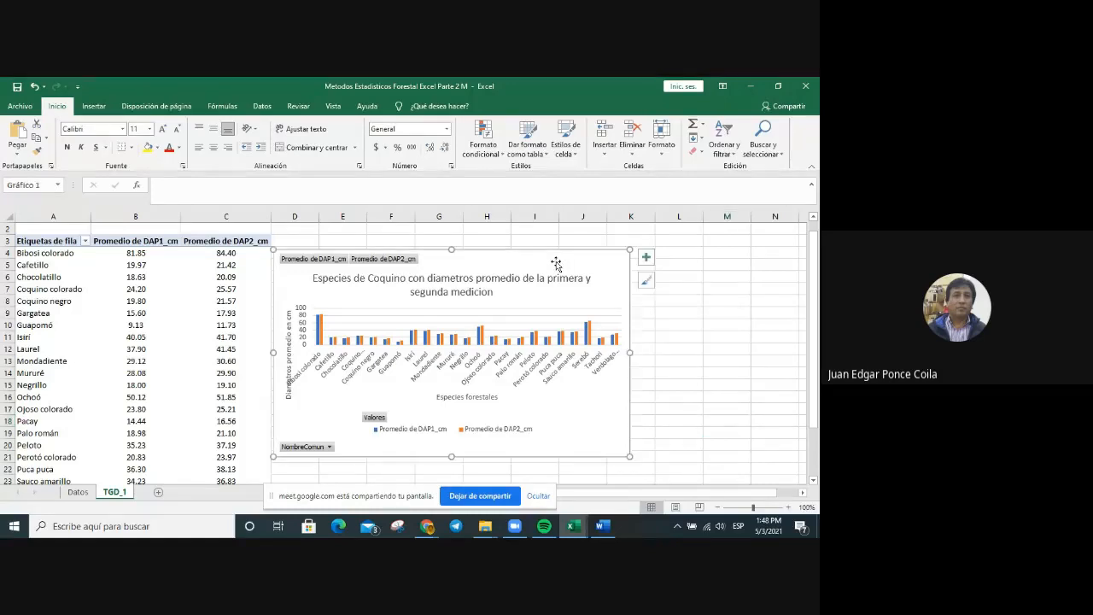
left_click(110, 256)
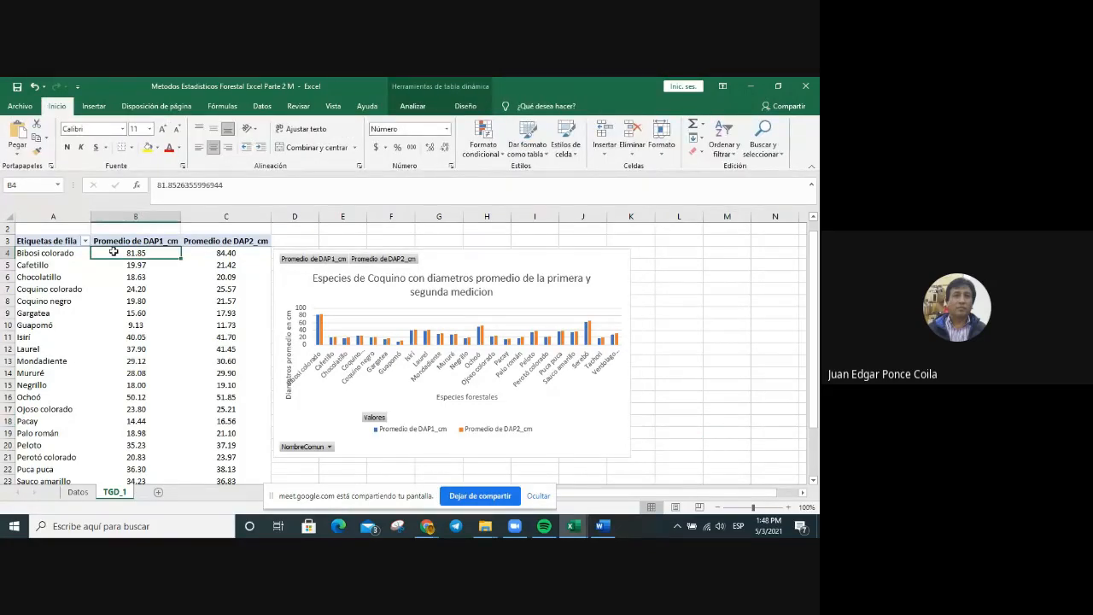
left_click(409, 109)
left_click(477, 109)
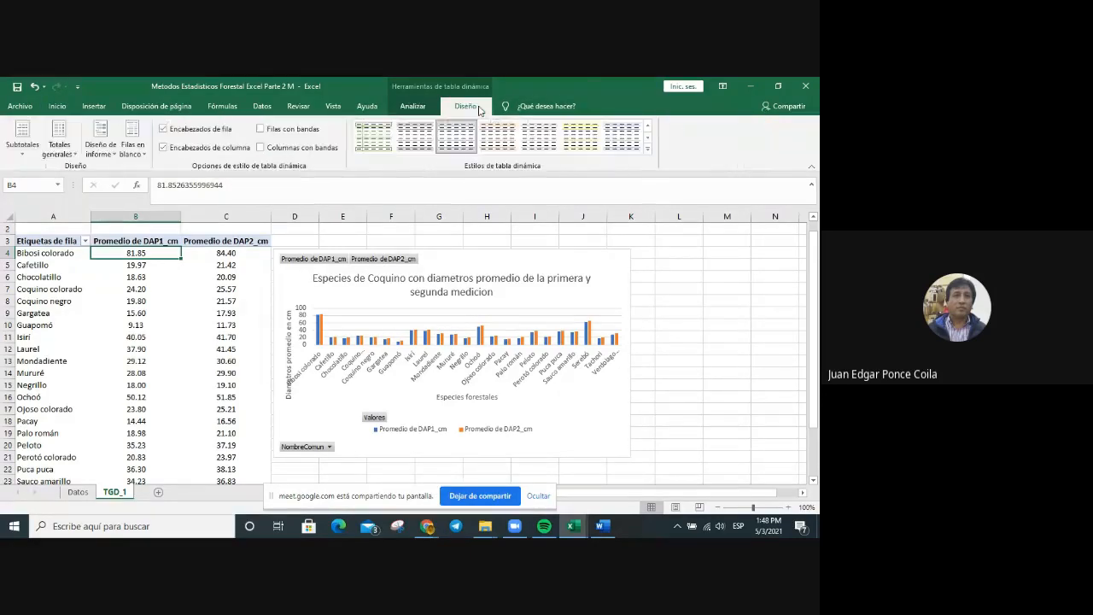
left_click(409, 108)
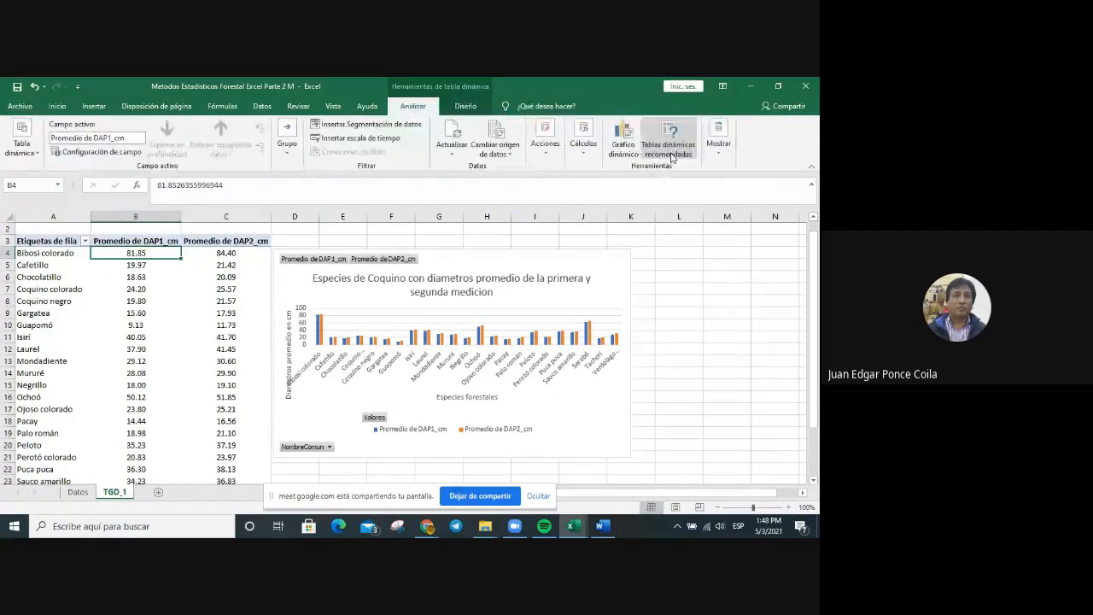
left_click(722, 157)
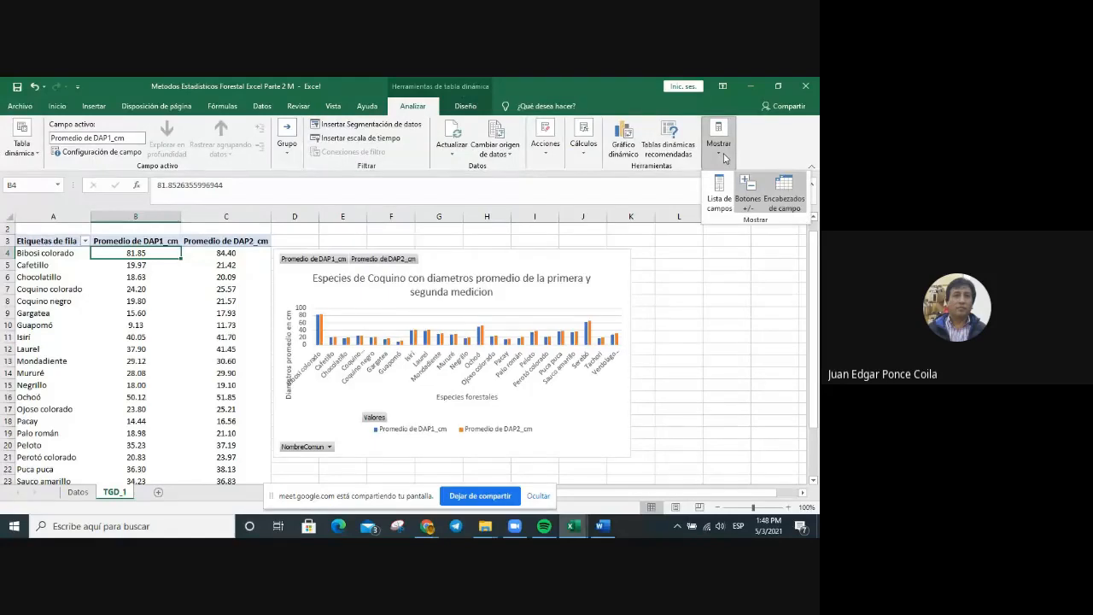
left_click(720, 193)
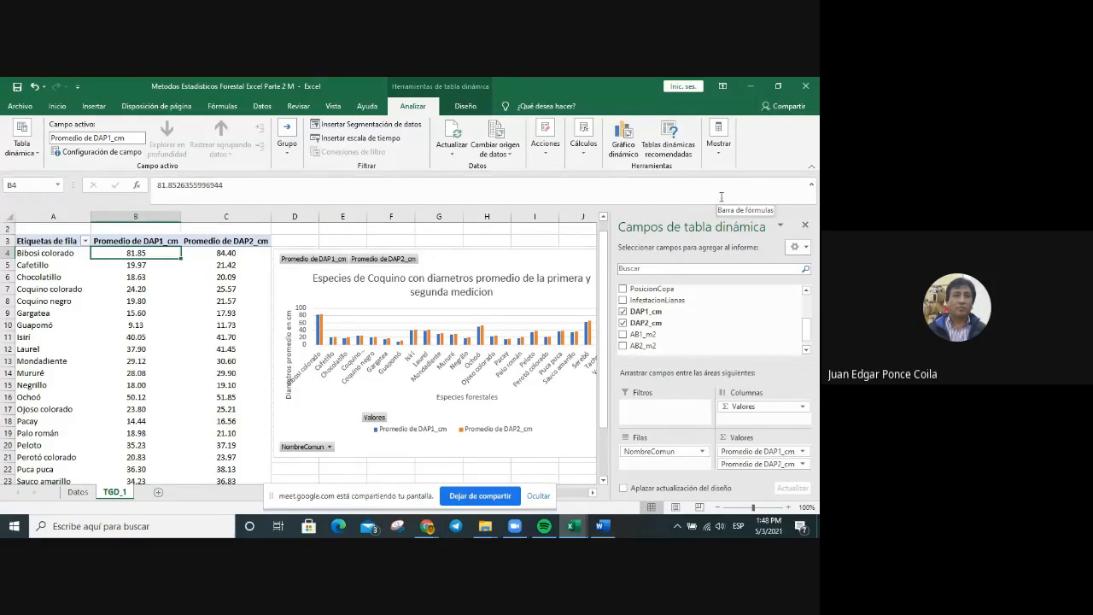
Remove the DAP2_cm field from the pivot table so only the DAP1_cm average is summarised.
left_click(791, 324)
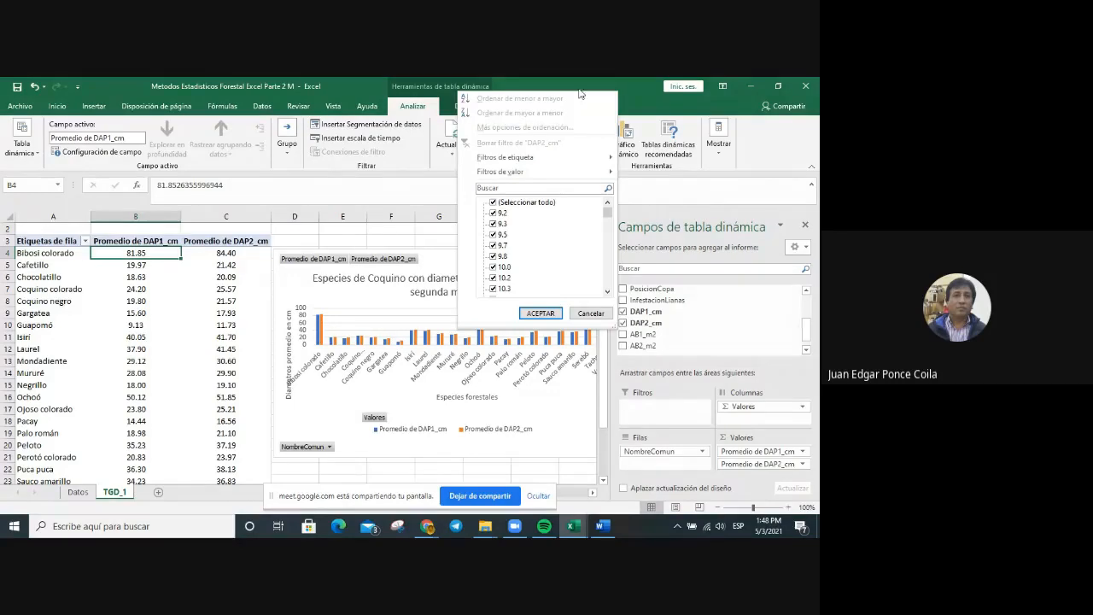
left_click(369, 187)
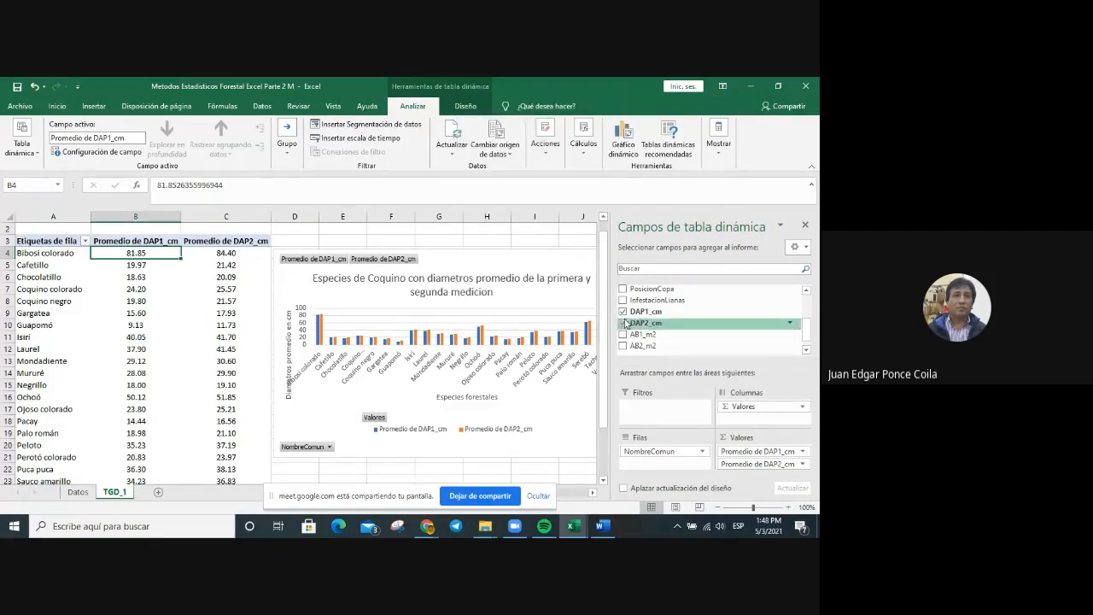
left_click(622, 323)
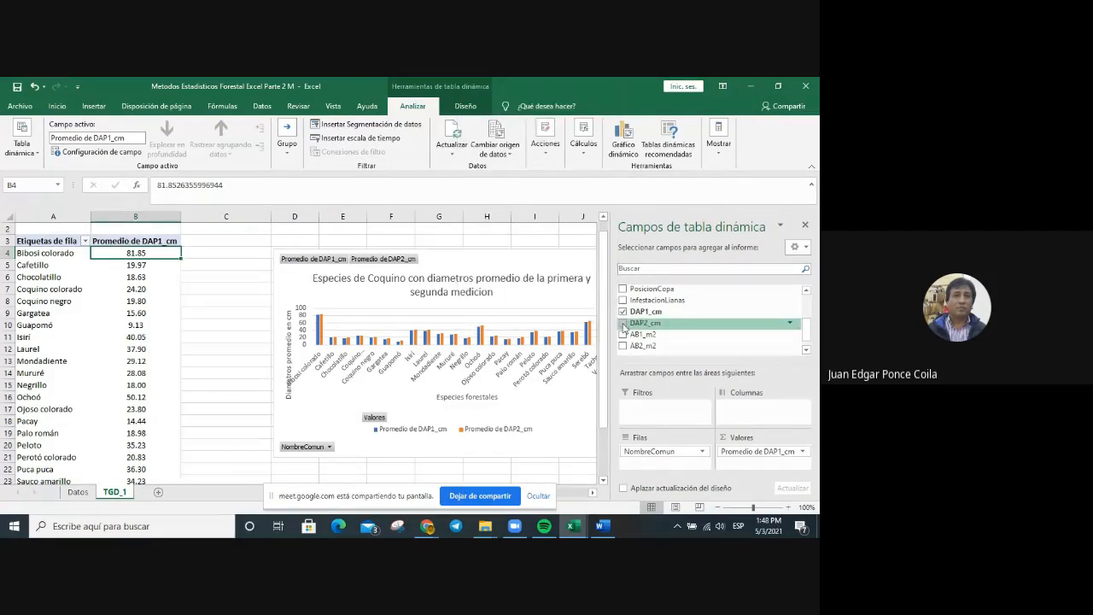
mouse_move(610, 531)
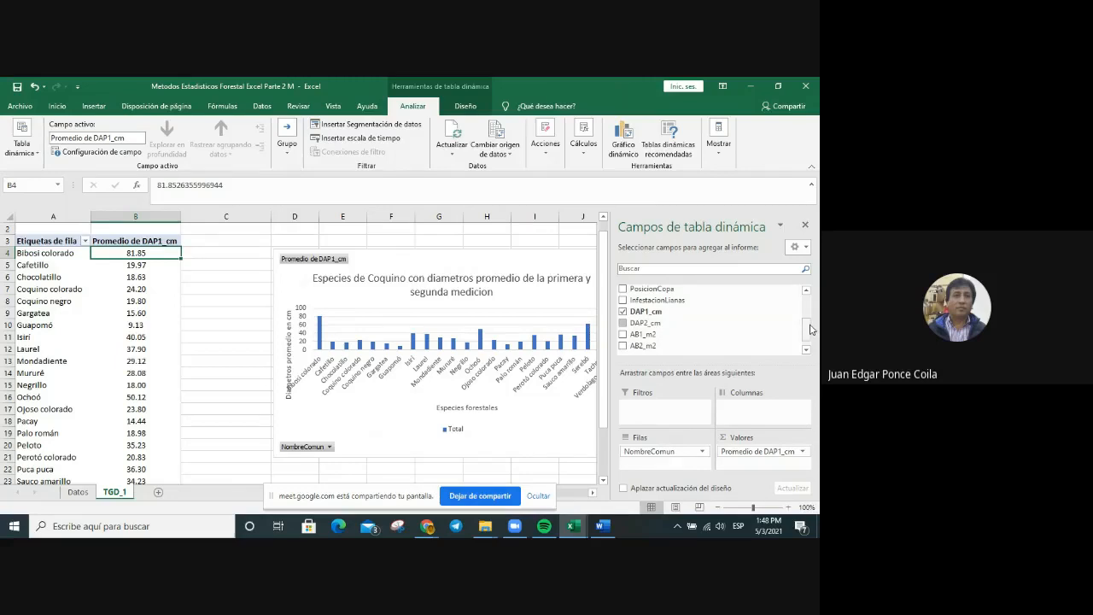
Add the PosicionCopa field as column labels and move the pivot chart clear of the widened table.
right_click(648, 290)
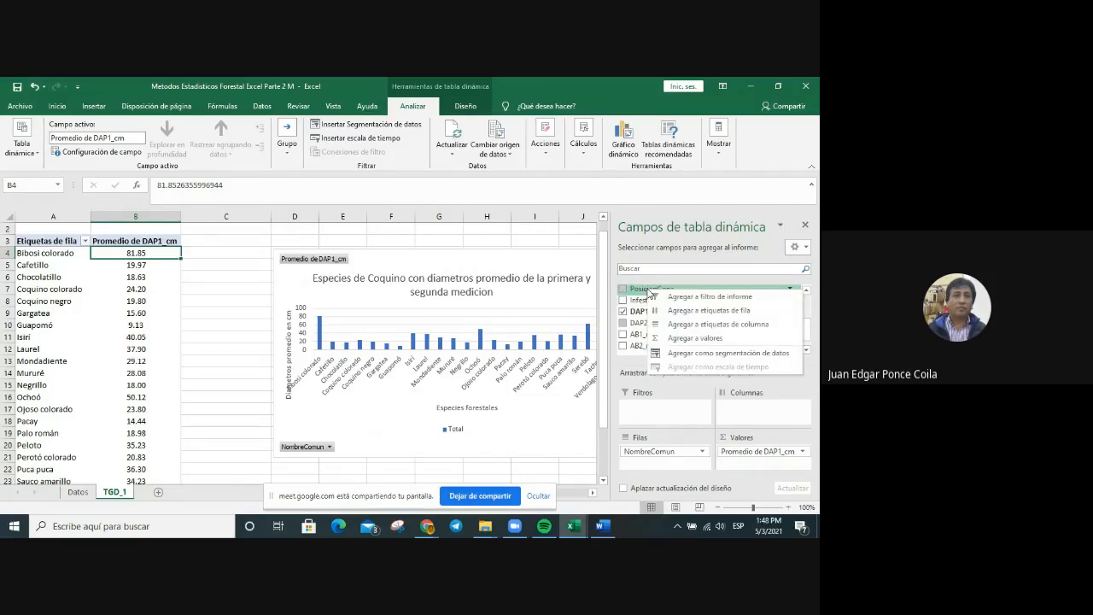
left_click(714, 325)
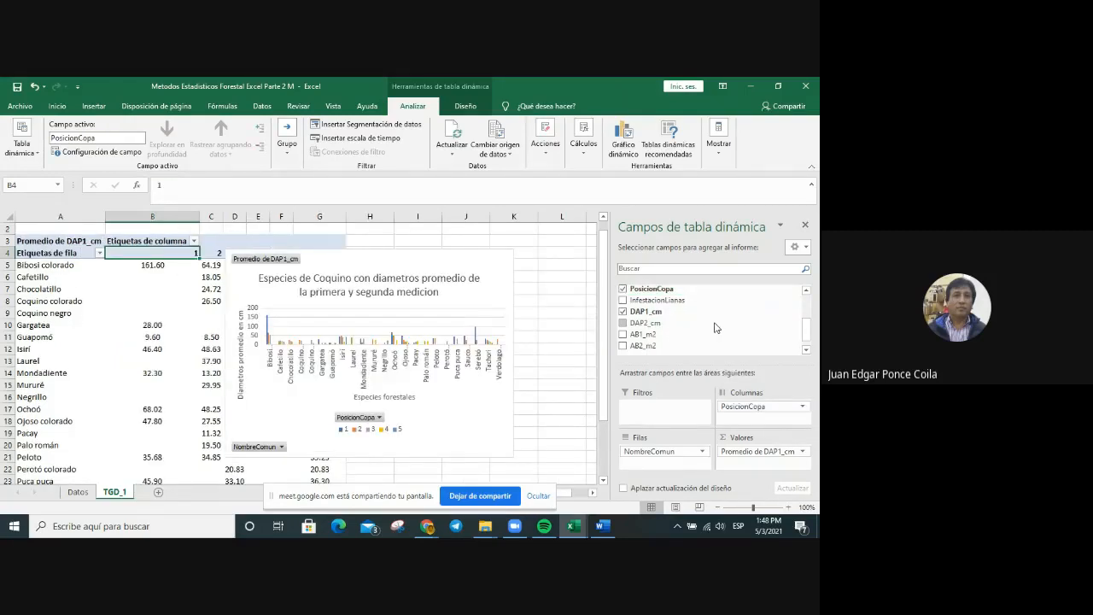
left_click(348, 257)
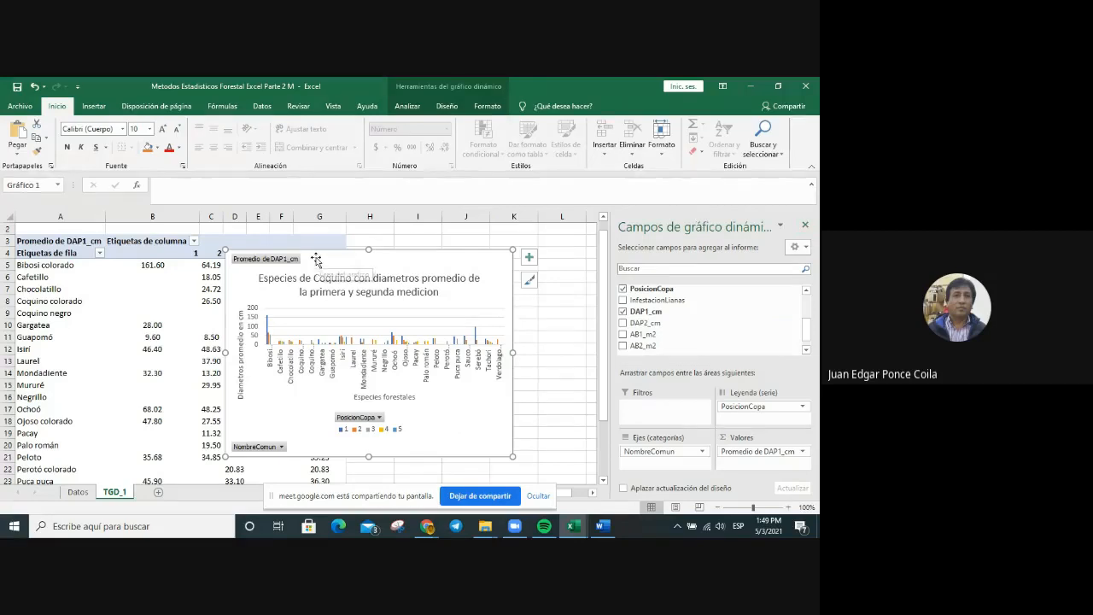
left_click_drag(316, 258, 477, 271)
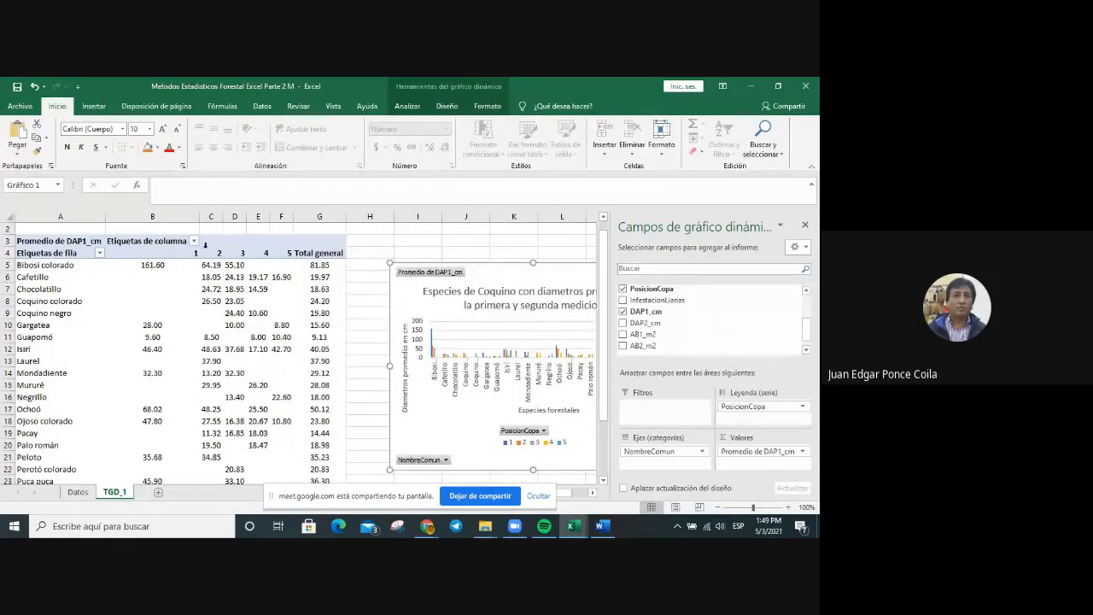
Examine the pivot table's crown position columns 1 to 5 and the average DAP1 values for Bibosi colorado and neighbouring species.
mouse_move(154, 265)
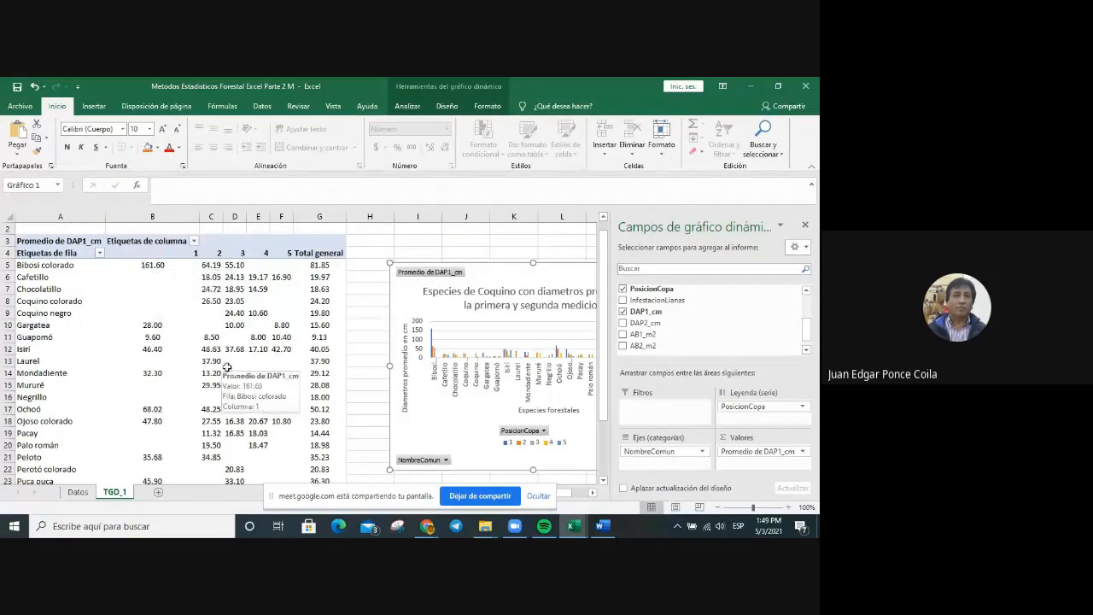
mouse_move(228, 298)
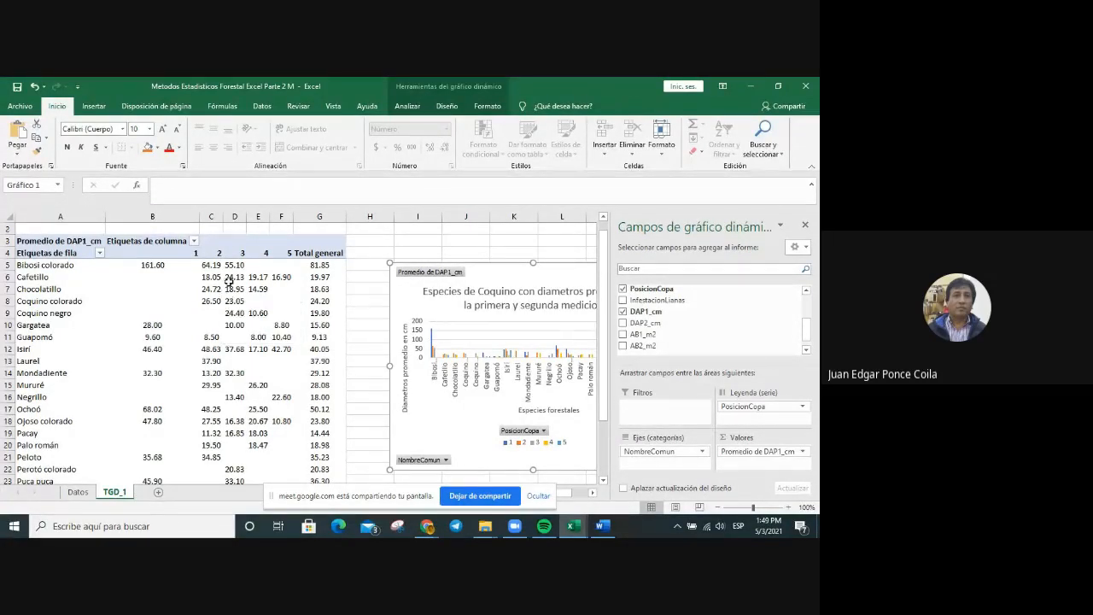
mouse_move(229, 277)
mouse_move(198, 254)
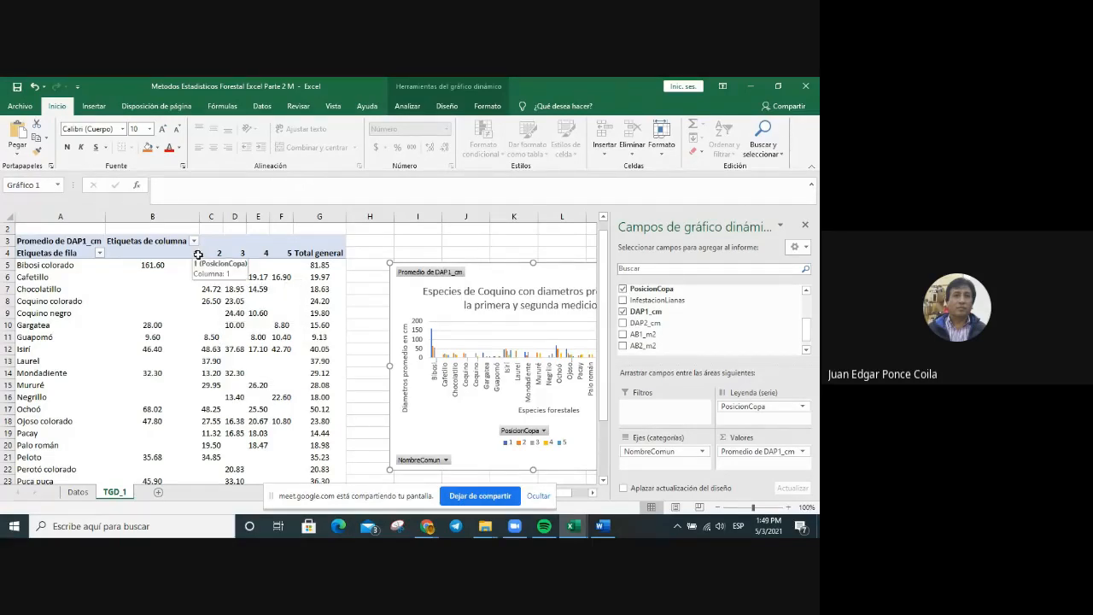
left_click(198, 254)
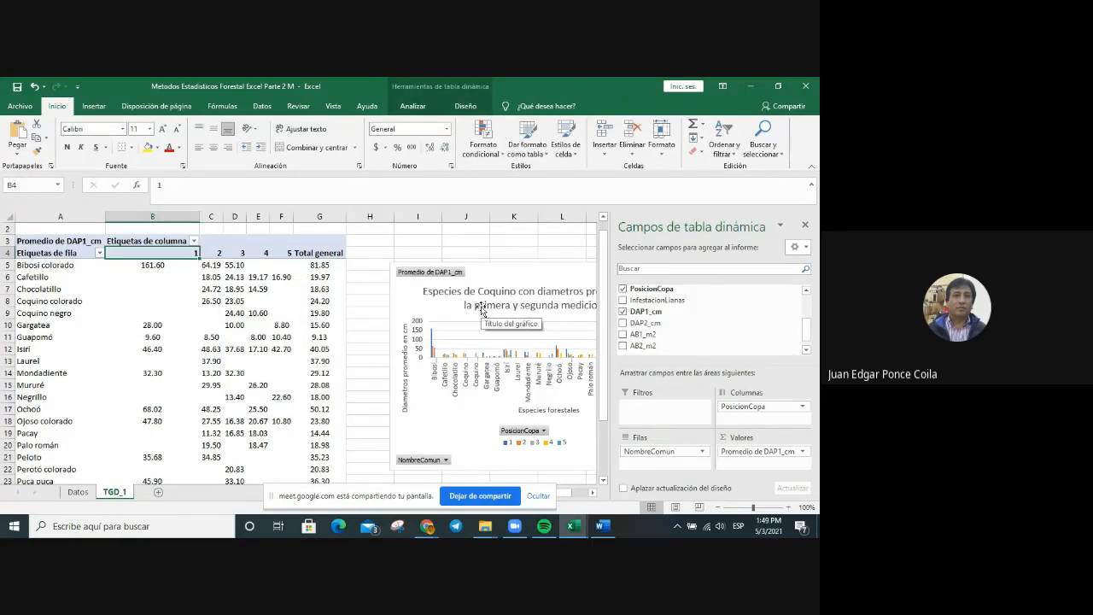
key("Right")
key("Right")
key("Right")
key("Right")
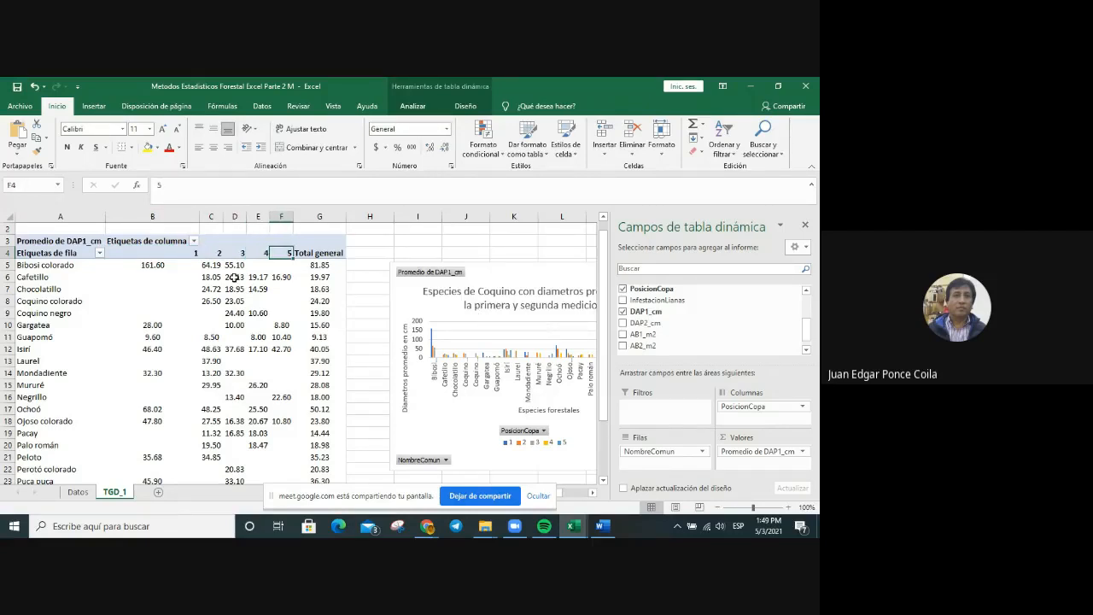
mouse_move(196, 266)
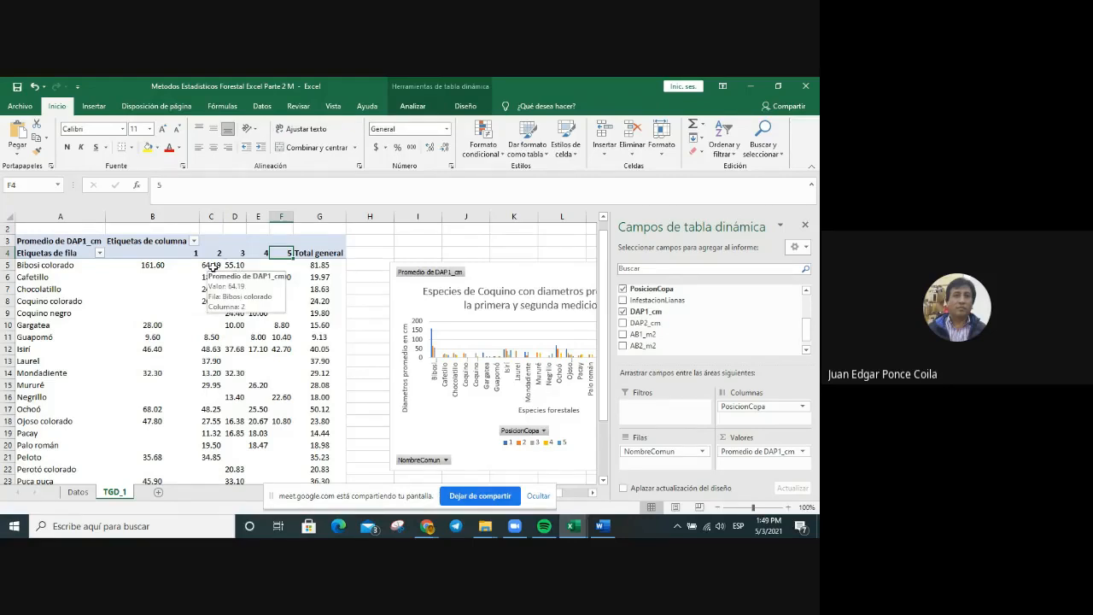
left_click(212, 267)
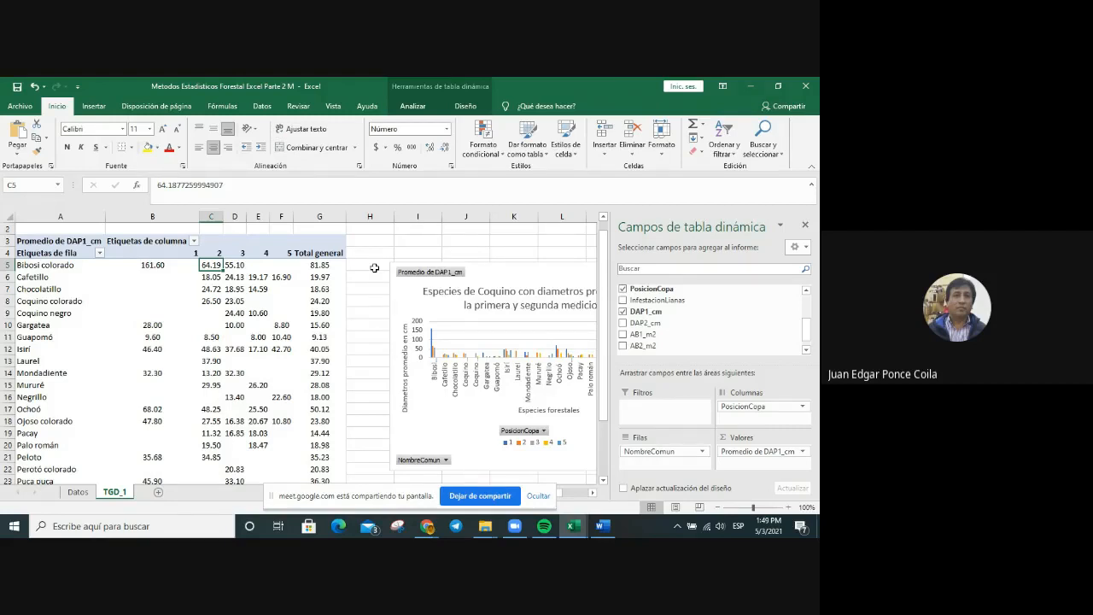
key("Right")
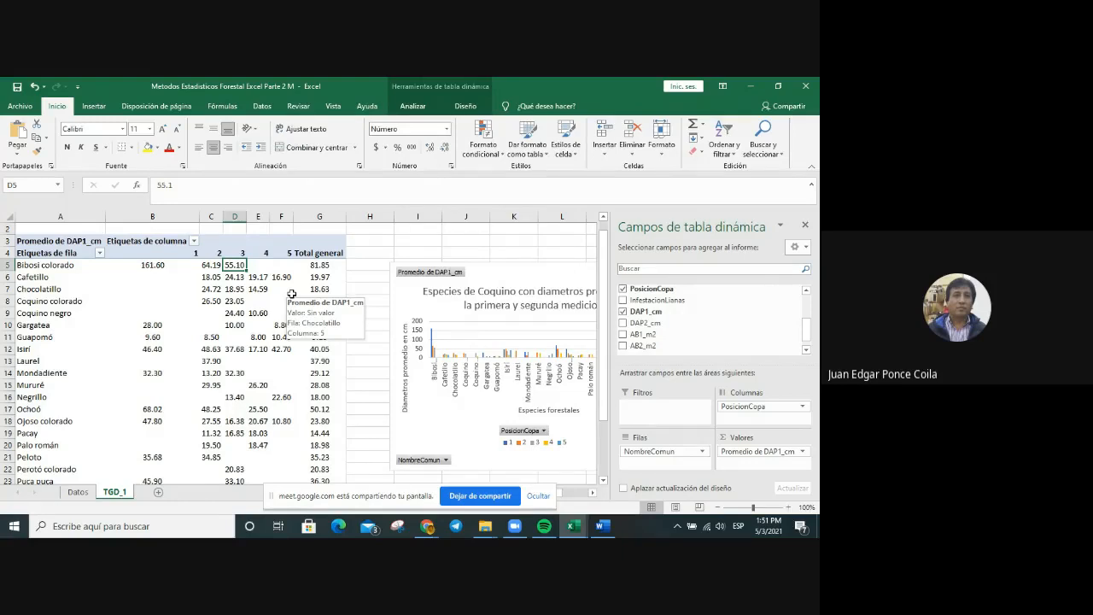
Deselect the pivot table by selecting empty cell H12, and stop sharing the screen in the Google Meet call.
left_click(369, 348)
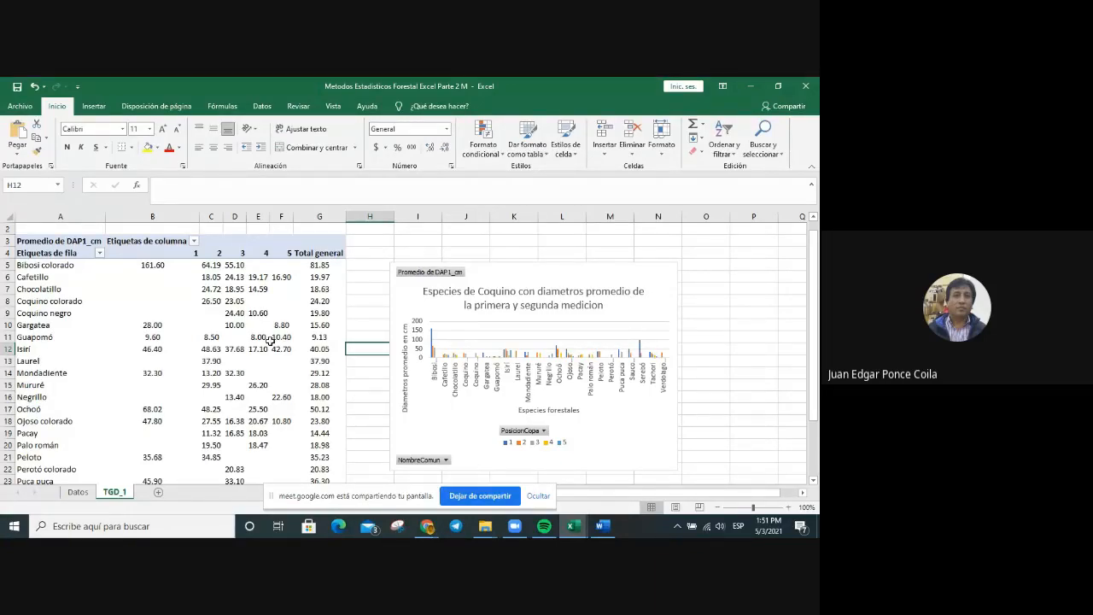
mouse_move(270, 339)
left_click(502, 497)
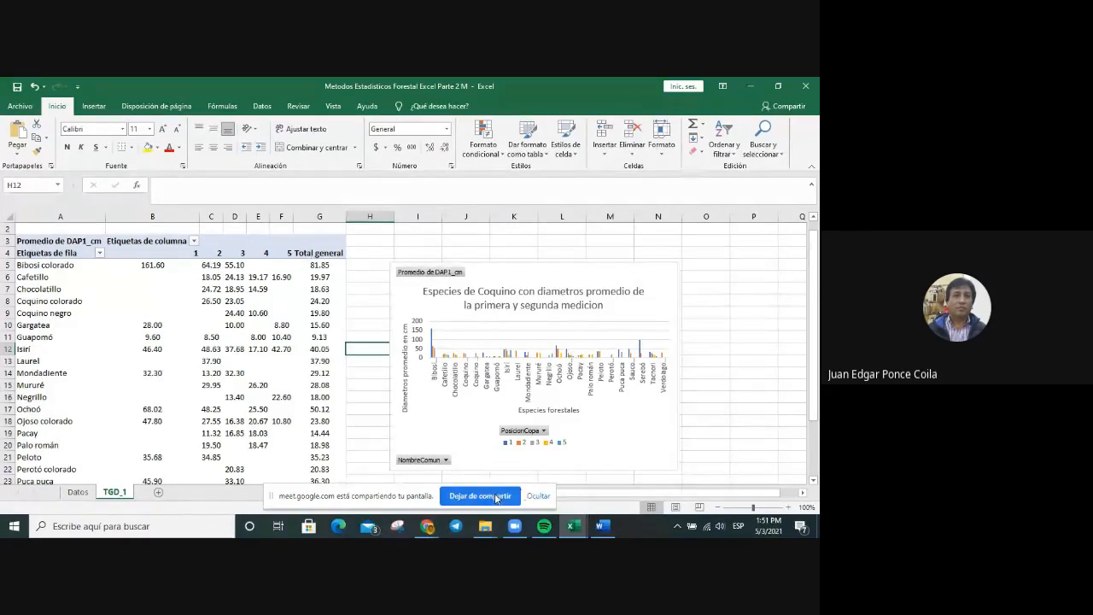